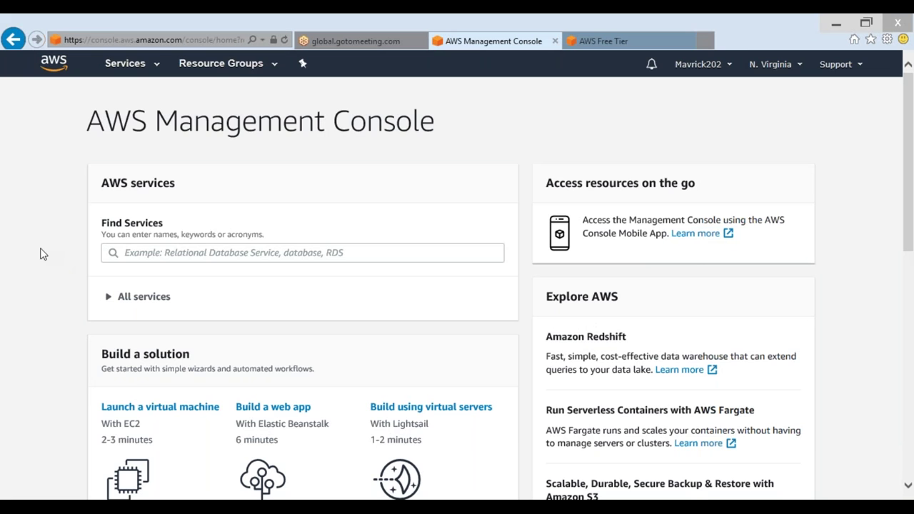
{"action": "scroll", "coordinate": [100, 257], "scroll_direction": "down", "scroll_amount": 6}
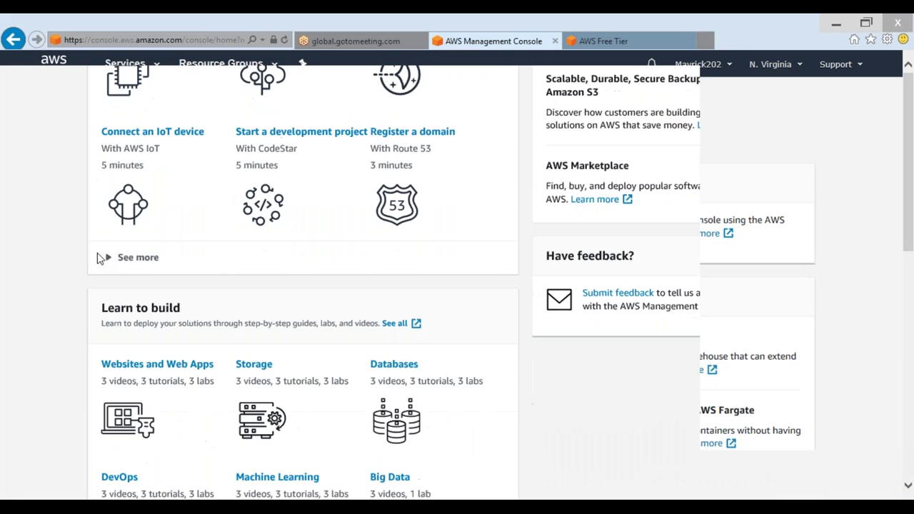
Navigate from the console home page to the EC2 dashboard through the Services menu
{"action": "scroll", "coordinate": [162, 312], "scroll_direction": "up", "scroll_amount": 9}
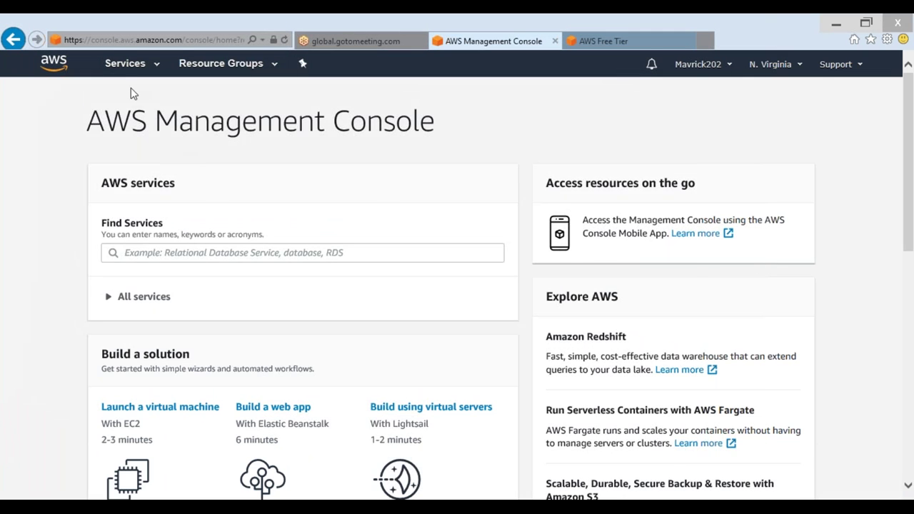
{"action": "left_click", "coordinate": [125, 63]}
{"action": "left_click", "coordinate": [210, 172]}
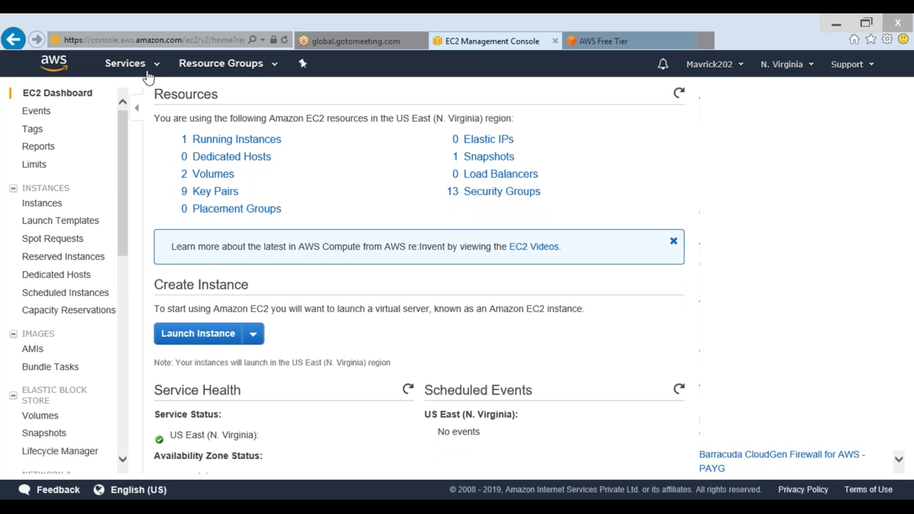
{"action": "left_click", "coordinate": [148, 75]}
{"action": "scroll", "coordinate": [285, 340], "scroll_direction": "down", "scroll_amount": 2}
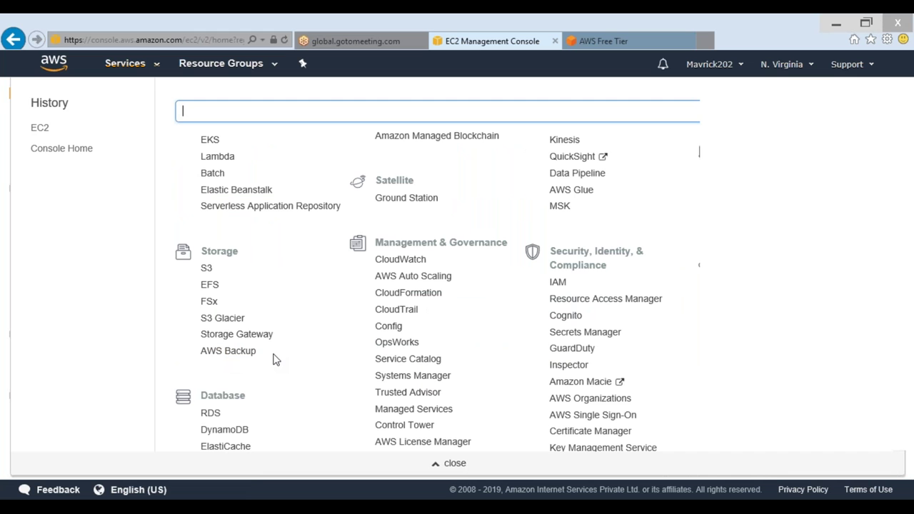
{"action": "left_click", "coordinate": [130, 65]}
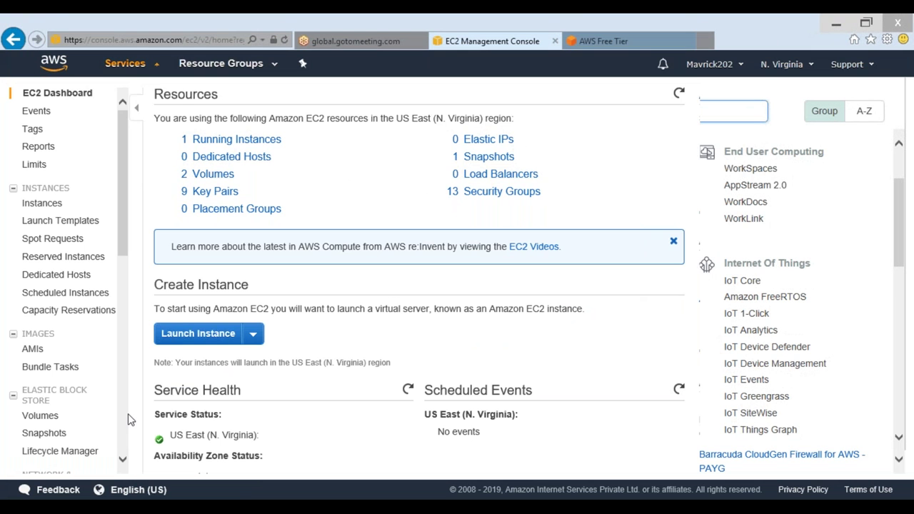
{"action": "key", "text": "alt+Tab"}
Replace the meeting link line in Notepad with 'There is no backup tool... only snapshot backups'
{"action": "left_click", "coordinate": [453, 125]}
{"action": "left_click_drag", "start_coordinate": [453, 125], "coordinate": [104, 79]}
{"action": "type", "text": "Only Sna"}
{"action": "key", "text": "BackSpace"}
{"action": "key", "text": "BackSpace"}
{"action": "key", "text": "BackSpace"}
{"action": "key", "text": "BackSpace"}
{"action": "key", "text": "BackSpace"}
{"action": "key", "text": "BackSpace"}
{"action": "key", "text": "BackSpace"}
{"action": "key", "text": "BackSpace"}
{"action": "type", "text": "There is no backup tool... only snad"}
{"action": "key", "text": "BackSpace"}
{"action": "type", "text": "pshot backups/"}
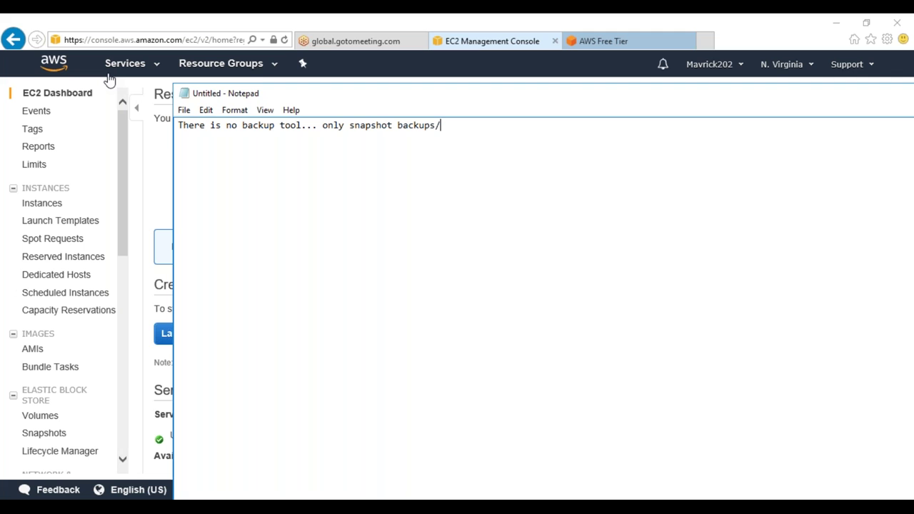
{"action": "key", "text": "BackSpace"}
Go to the EC2 Instances list and start the Launch Instance wizard
{"action": "left_click", "coordinate": [153, 221]}
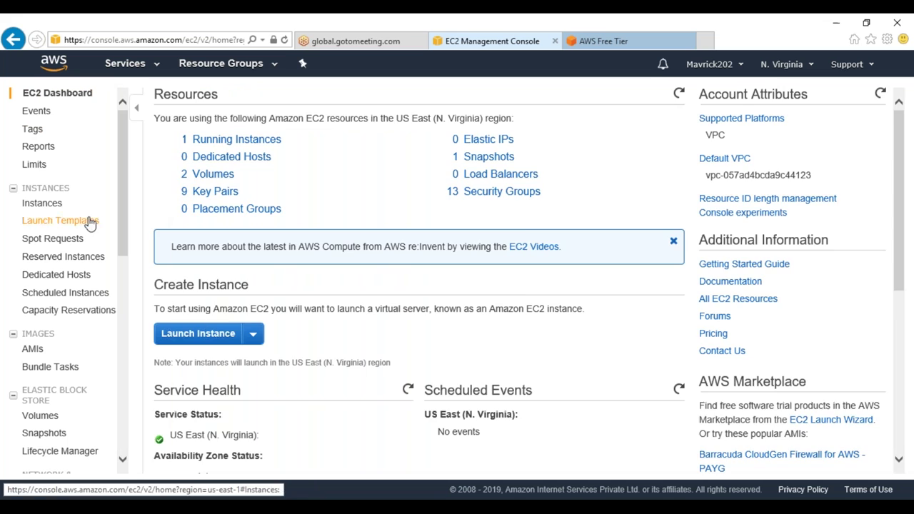
{"action": "left_click", "coordinate": [56, 210]}
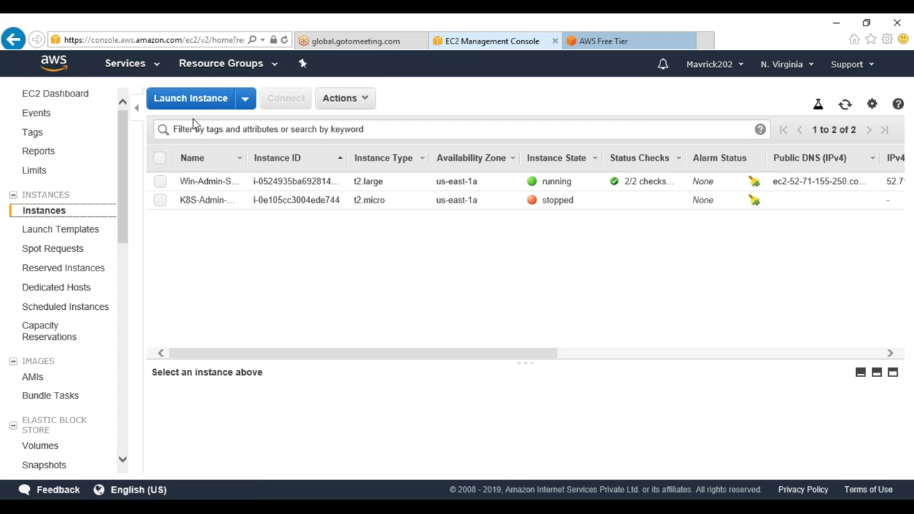
{"action": "left_click", "coordinate": [208, 98]}
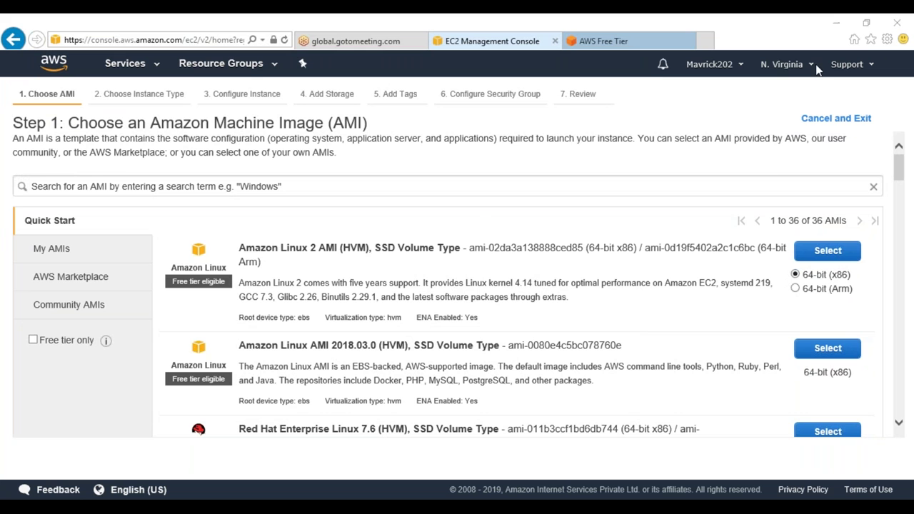
Choose Amazon Linux AMI 2018.03.0 in the AWS-JAN-21 network's public subnet
{"action": "left_click", "coordinate": [804, 349]}
{"action": "mouse_move", "coordinate": [228, 318]}
{"action": "left_click", "coordinate": [810, 454]}
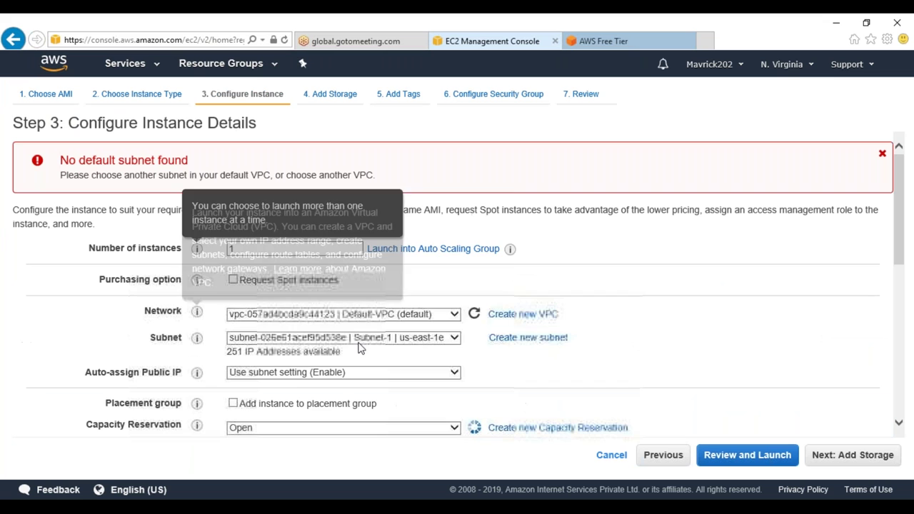
{"action": "left_click", "coordinate": [328, 319]}
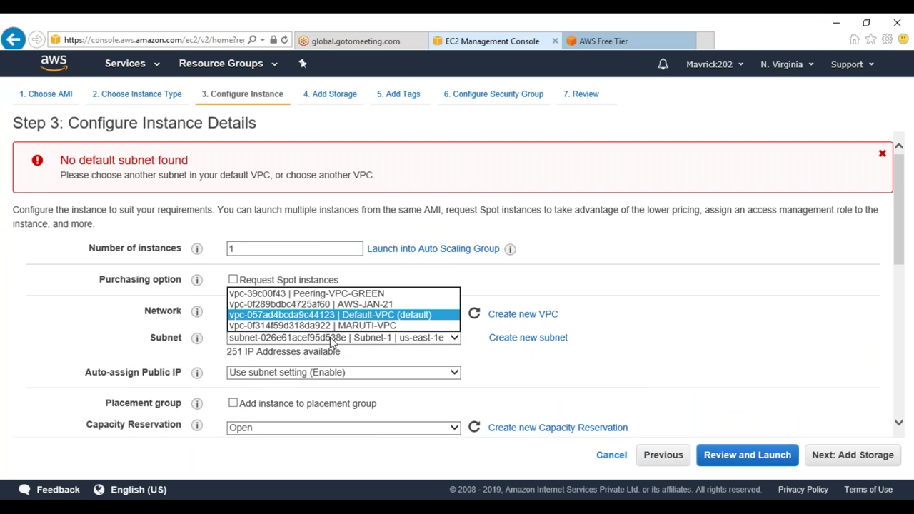
{"action": "left_click", "coordinate": [370, 304]}
{"action": "left_click", "coordinate": [398, 338]}
{"action": "left_click", "coordinate": [400, 349]}
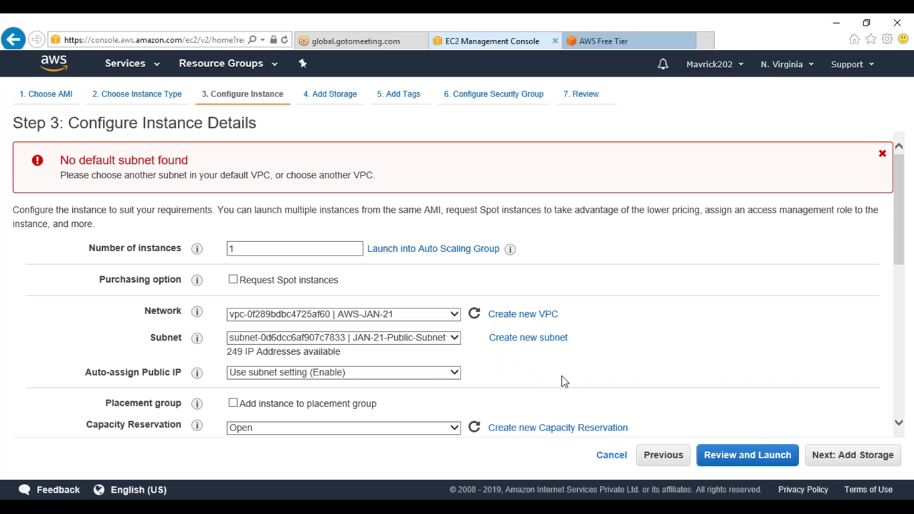
Add a second EBS storage volume sized 2 GiB
{"action": "left_click", "coordinate": [852, 455]}
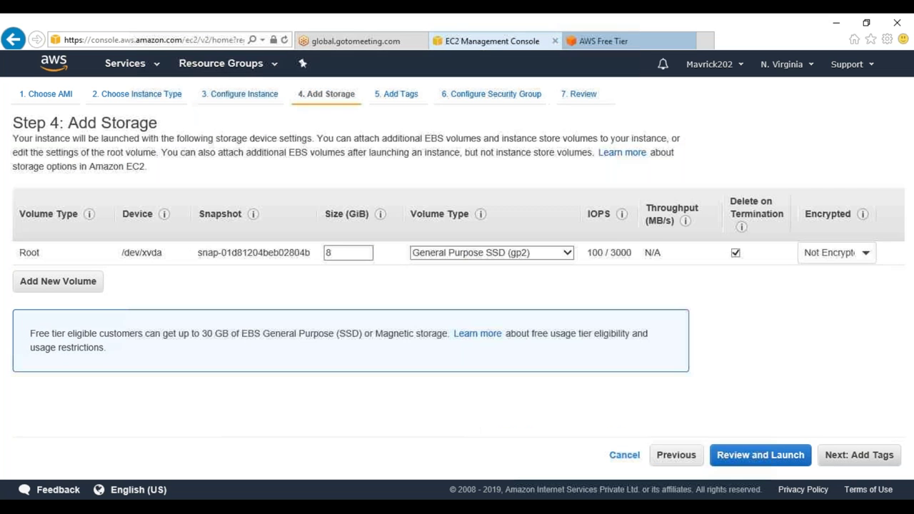
{"action": "left_click", "coordinate": [75, 282]}
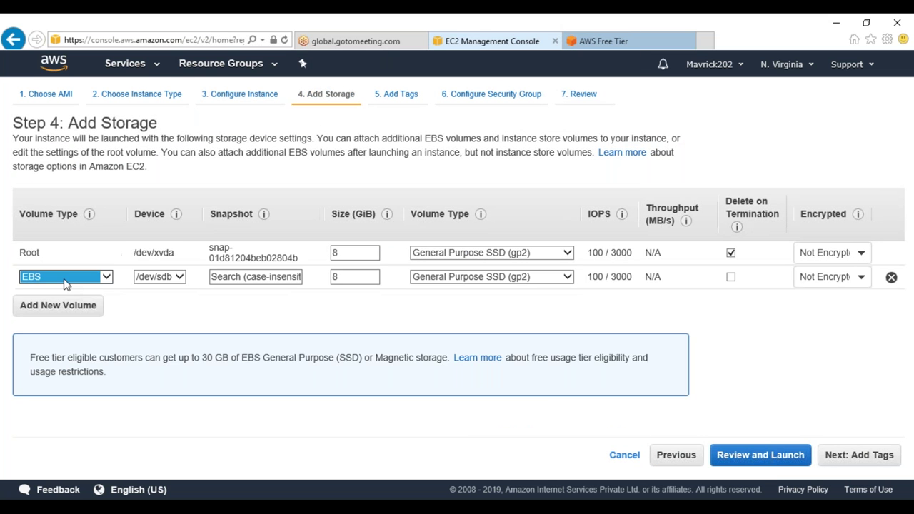
{"action": "double_click", "coordinate": [343, 277]}
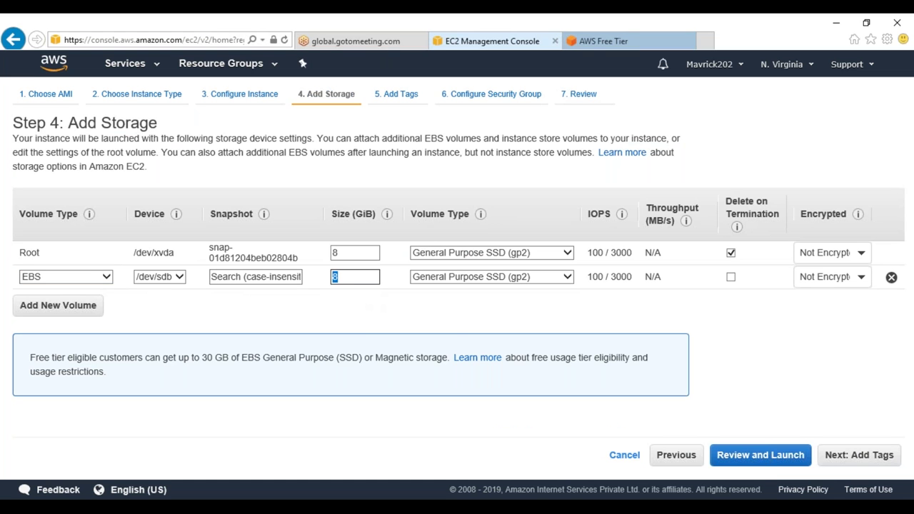
{"action": "type", "text": "2"}
Tag the instance with Name=SnapshotTesting and Need=Training
{"action": "left_click", "coordinate": [856, 459]}
{"action": "left_click", "coordinate": [38, 305]}
{"action": "type", "text": "Name"}
{"action": "key", "text": "Tab"}
{"action": "type", "text": "SNapshot1"}
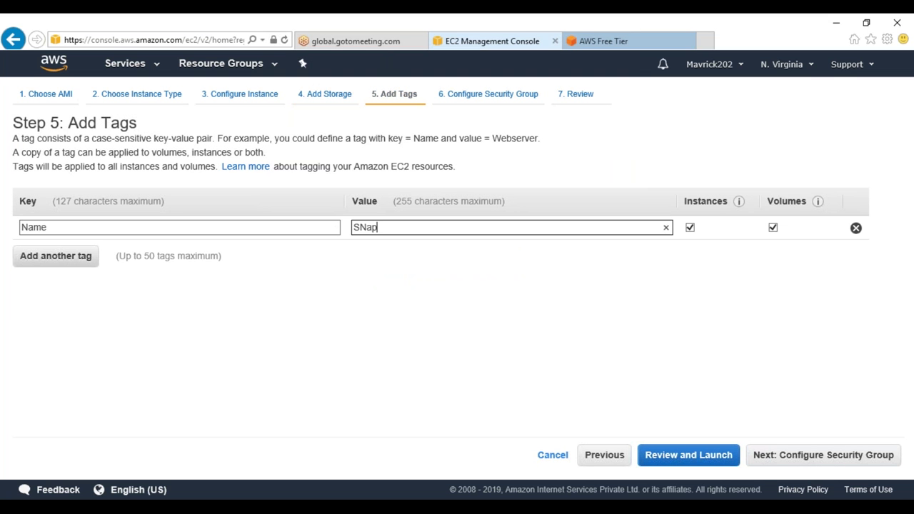
{"action": "key", "text": "BackSpace"}
{"action": "key", "text": "BackSpace"}
{"action": "key", "text": "BackSpace"}
{"action": "key", "text": "BackSpace"}
{"action": "key", "text": "BackSpace"}
{"action": "key", "text": "BackSpace"}
{"action": "key", "text": "BackSpace"}
{"action": "key", "text": "BackSpace"}
{"action": "type", "text": "napshotTesting"}
{"action": "left_click", "coordinate": [67, 254]}
{"action": "type", "text": "Need"}
{"action": "key", "text": "Tab"}
{"action": "type", "text": "Training"}
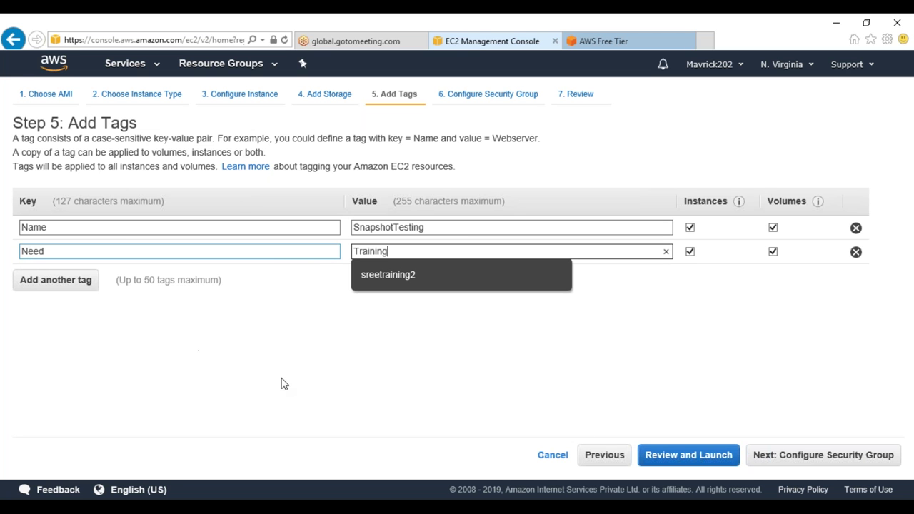
Assign the existing JAN-21-SG security group and proceed to the launch review
{"action": "left_click", "coordinate": [841, 455]}
{"action": "left_click", "coordinate": [353, 208]}
{"action": "left_click", "coordinate": [184, 282]}
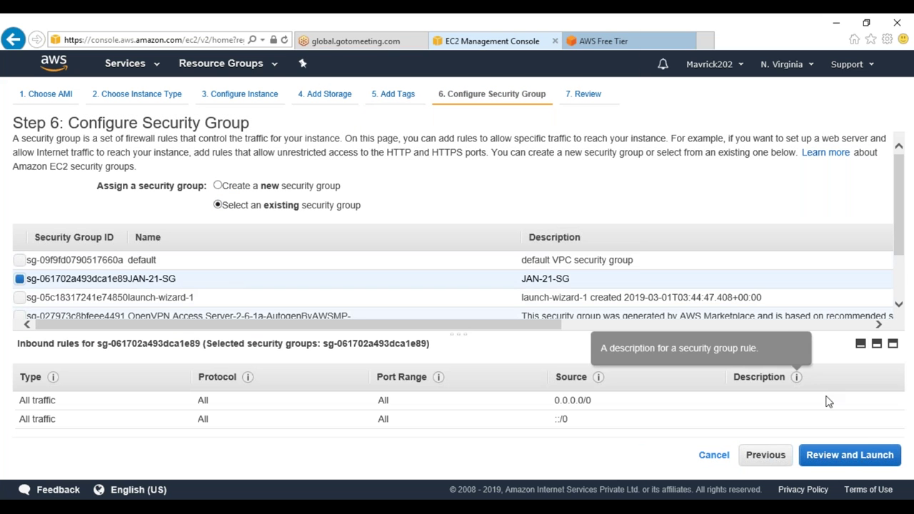
{"action": "left_click", "coordinate": [847, 455]}
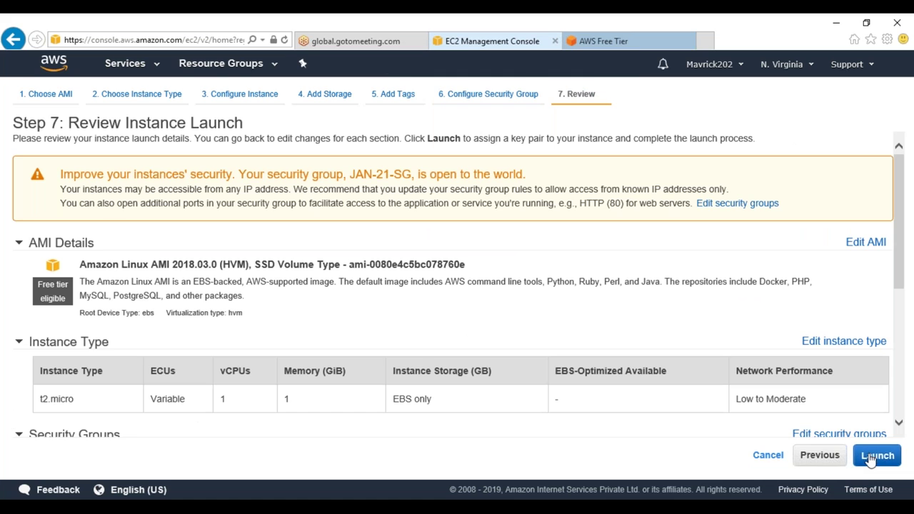
Launch the instance with the JAN21 key pair and view it in the Instances list
{"action": "left_click", "coordinate": [877, 455]}
{"action": "left_click", "coordinate": [263, 342]}
{"action": "left_click", "coordinate": [299, 321]}
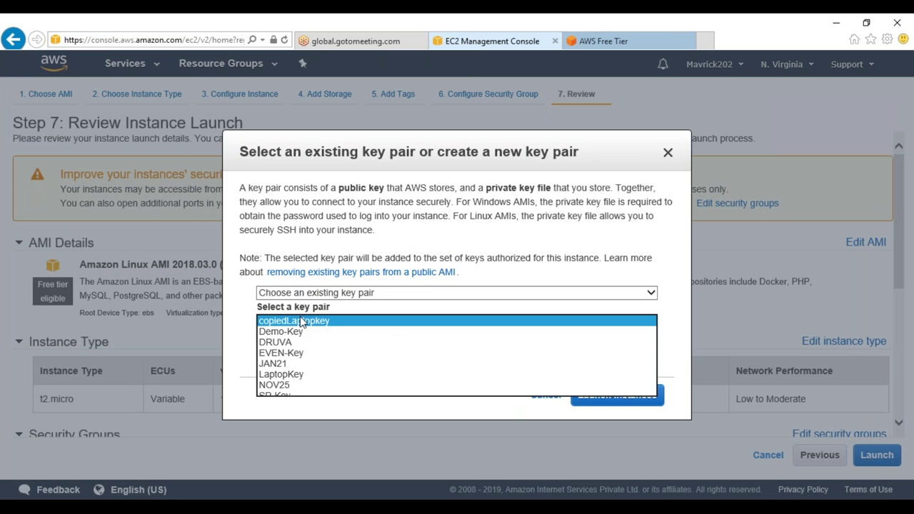
{"action": "left_click", "coordinate": [298, 363]}
{"action": "left_click", "coordinate": [626, 408]}
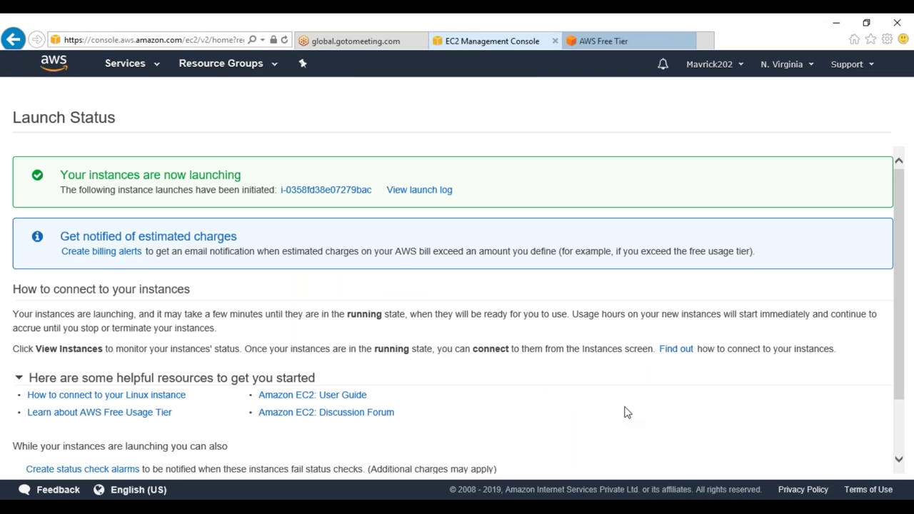
{"action": "scroll", "coordinate": [659, 343], "scroll_direction": "down", "scroll_amount": 1}
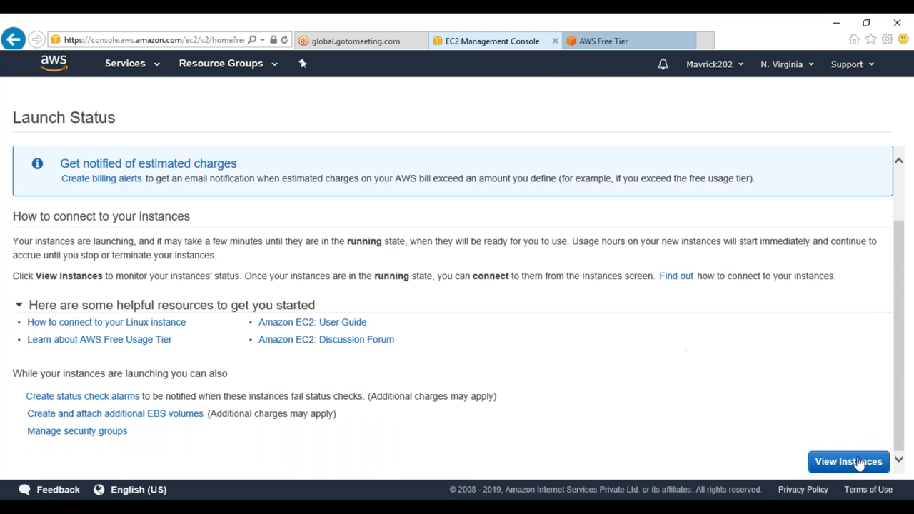
{"action": "left_click", "coordinate": [851, 462]}
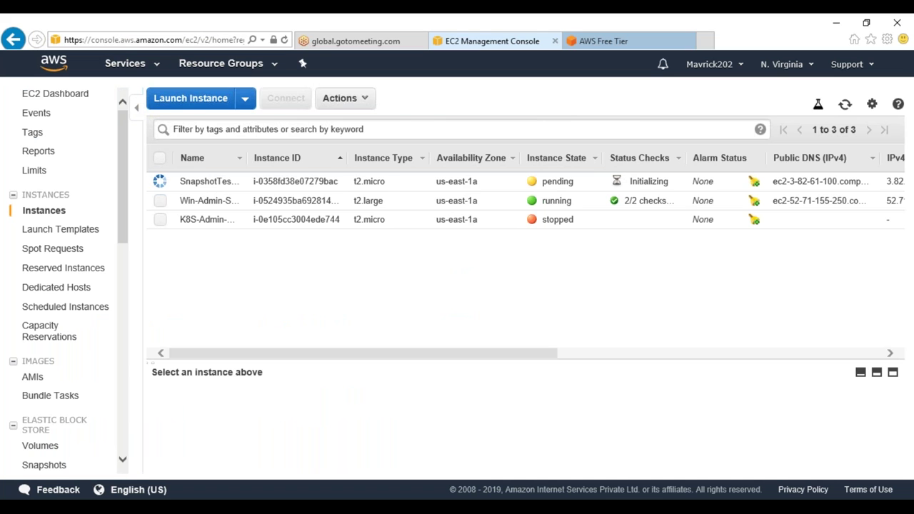
{"action": "key", "text": "alt+Tab"}
Note two snapshot uses in Notepad: backup and restore of data, and image-level AMI creation
{"action": "key", "text": "Return"}
{"action": "type", "text": "1. "}
{"action": "type", "text": "To EC"}
{"action": "key", "text": "BackSpace"}
{"action": "key", "text": "BackSpace"}
{"action": "type", "text": "Backup"}
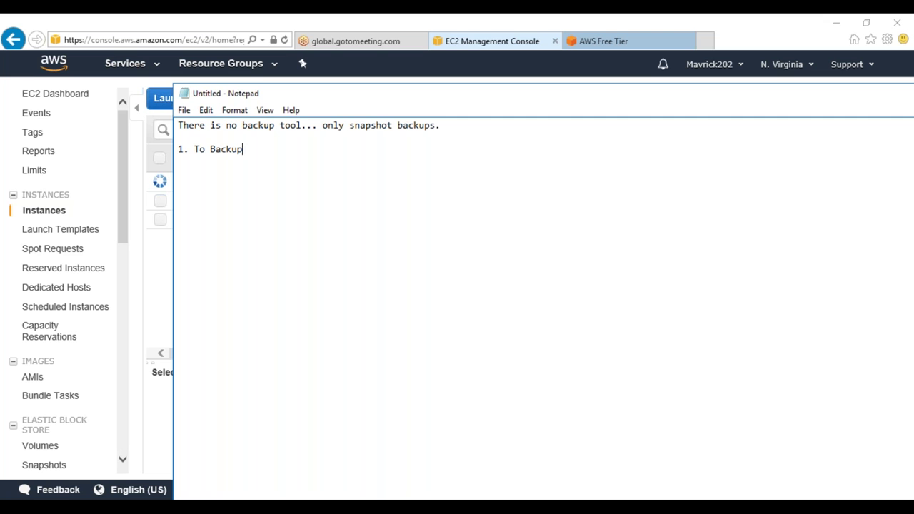
{"action": "type", "text": " and Restore the "}
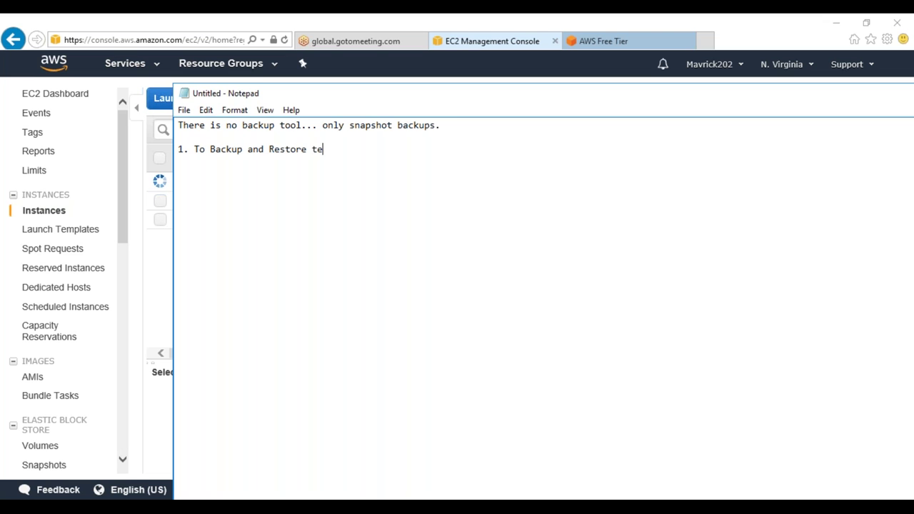
{"action": "type", "text": "data"}
{"action": "type", "text": "Toc reate"}
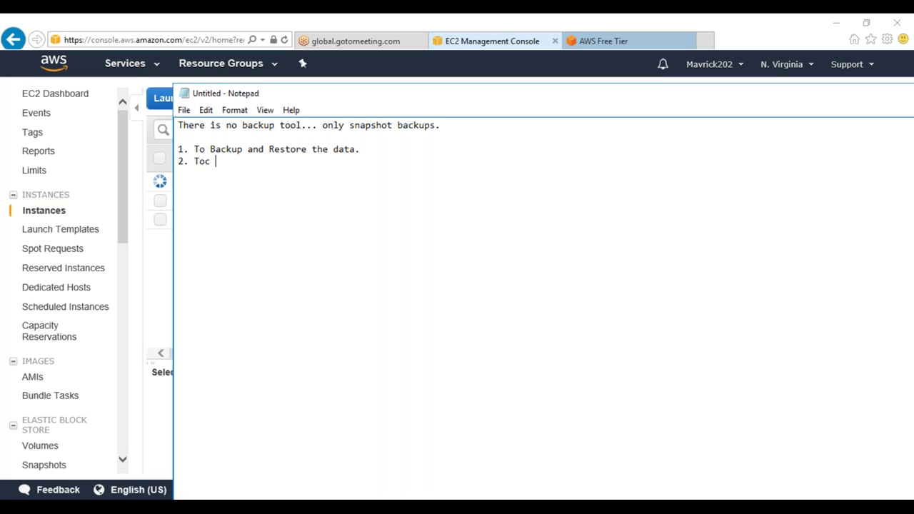
{"action": "key", "text": "BackSpace"}
{"action": "key", "text": "BackSpace"}
{"action": "key", "text": "BackSpace"}
{"action": "key", "text": "BackSpace"}
{"action": "key", "text": "BackSpace"}
{"action": "key", "text": "BackSpace"}
{"action": "key", "text": "BackSpace"}
{"action": "key", "text": "BackSpace"}
{"action": "type", "text": "o perform Image Leve"}
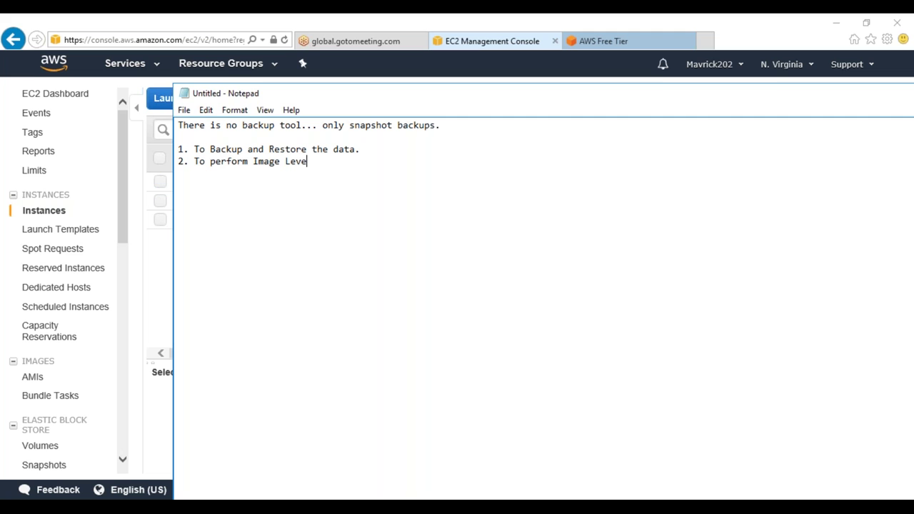
{"action": "type", "text": "l ro Creating AMI."}
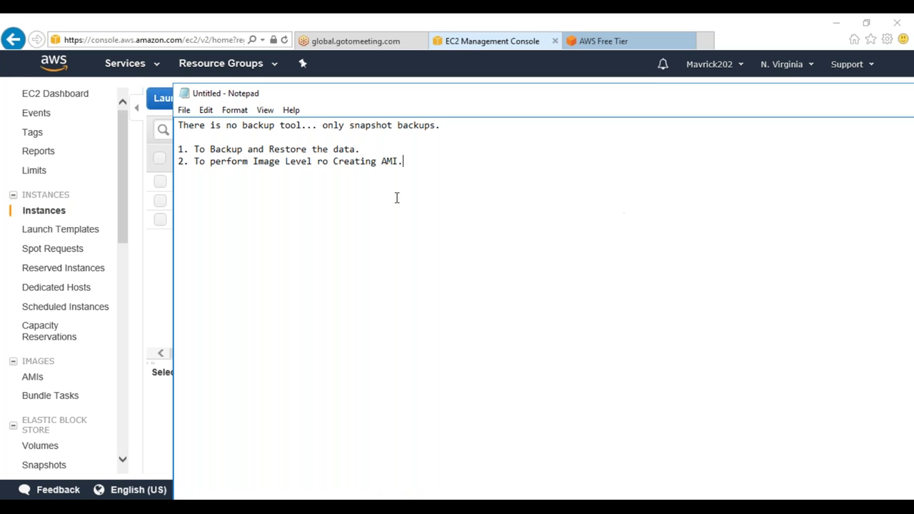
Correct 'ro' to 'or' and highlight each numbered snapshot note in turn
{"action": "left_click", "coordinate": [325, 161]}
{"action": "key", "text": "BackSpace"}
{"action": "key", "text": "BackSpace"}
{"action": "type", "text": "or"}
{"action": "left_click_drag", "start_coordinate": [437, 164], "coordinate": [178, 149]}
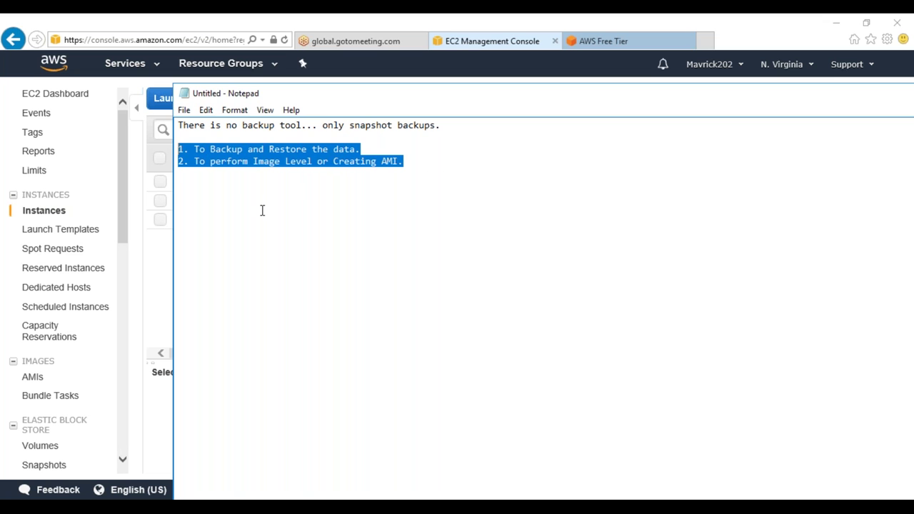
{"action": "left_click", "coordinate": [262, 210]}
{"action": "left_click_drag", "start_coordinate": [360, 149], "coordinate": [194, 149]}
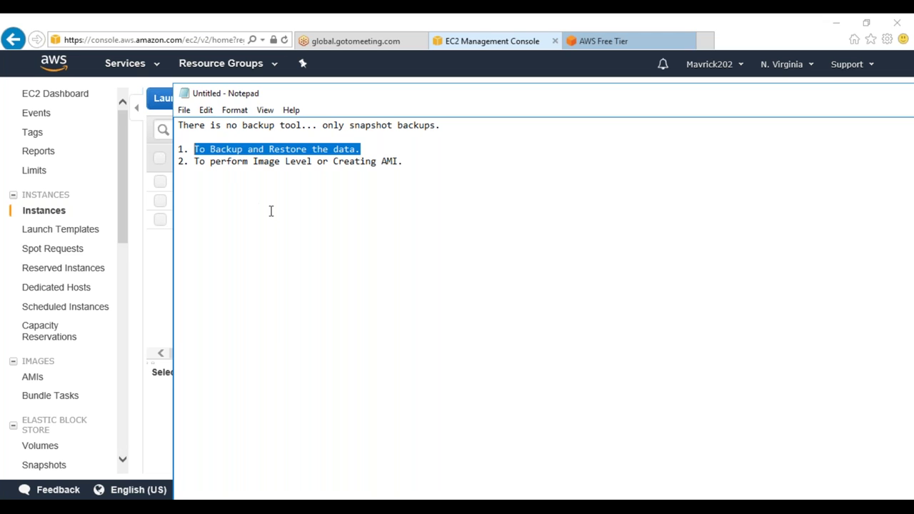
{"action": "left_click", "coordinate": [404, 175]}
{"action": "left_click_drag", "start_coordinate": [413, 171], "coordinate": [197, 165]}
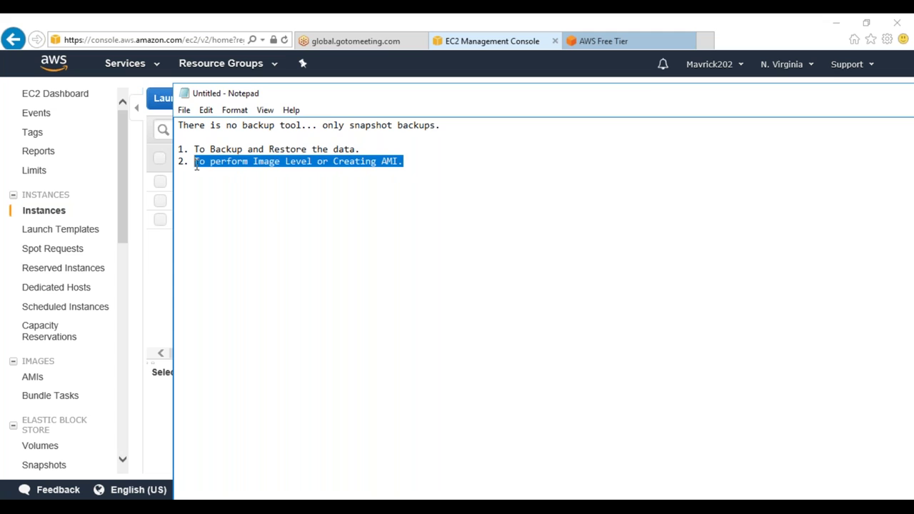
Select the SnapshotTesting instance in the EC2 Instances list to show its details
{"action": "left_click", "coordinate": [140, 269]}
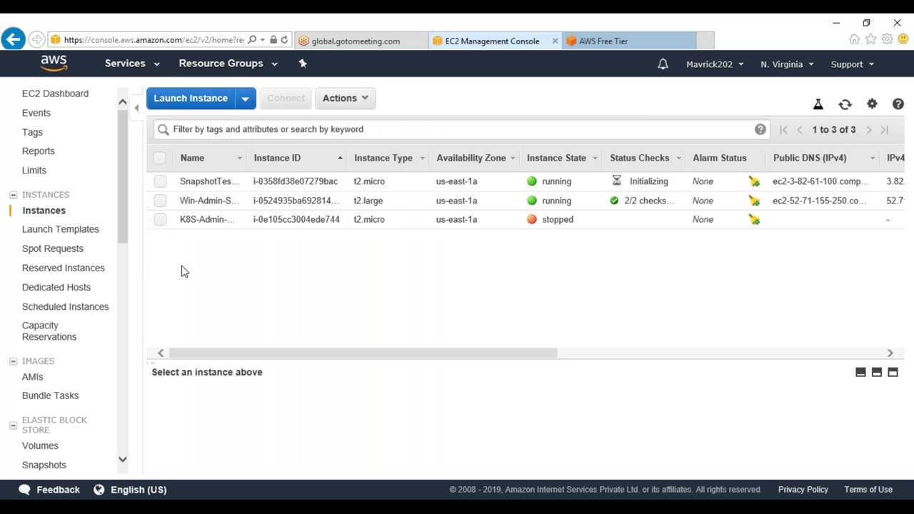
{"action": "left_click", "coordinate": [235, 182]}
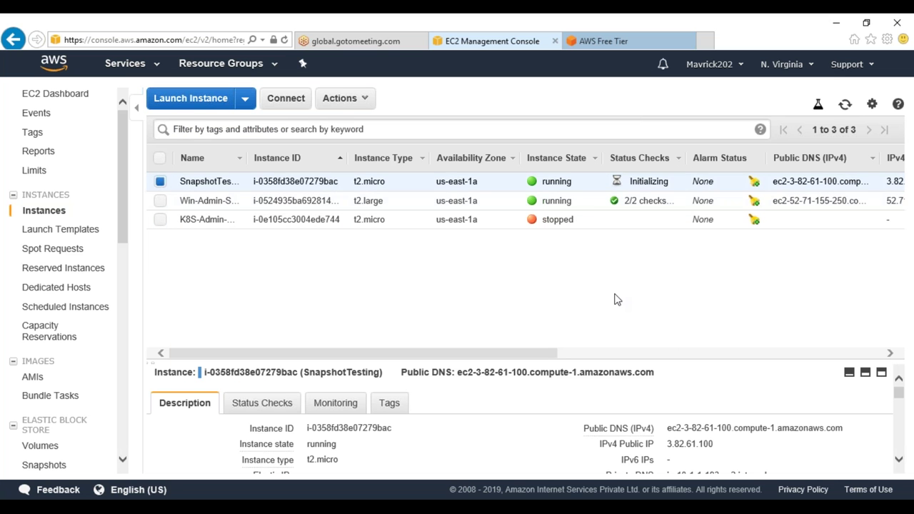
{"action": "mouse_move", "coordinate": [848, 432]}
{"action": "left_click", "coordinate": [705, 41]}
Search Google for 'putty download' and save the 64-bit putty.exe from the latest release page
{"action": "type", "text": "goo"}
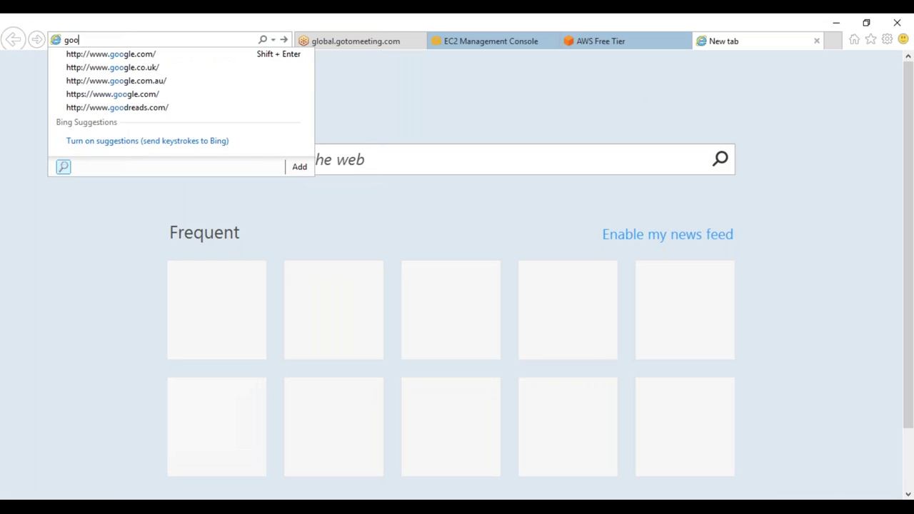
{"action": "key", "text": "Down"}
{"action": "key", "text": "Return"}
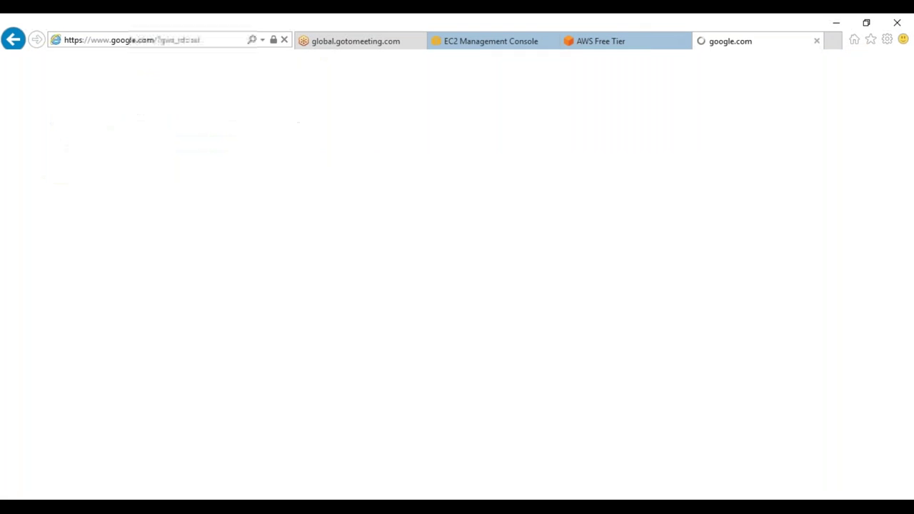
{"action": "type", "text": "putty"}
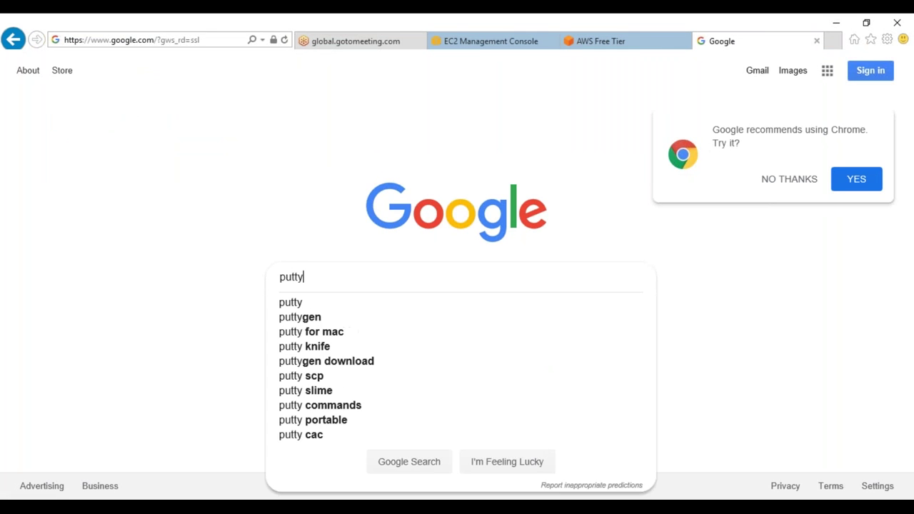
{"action": "type", "text": " download"}
{"action": "key", "text": "Return"}
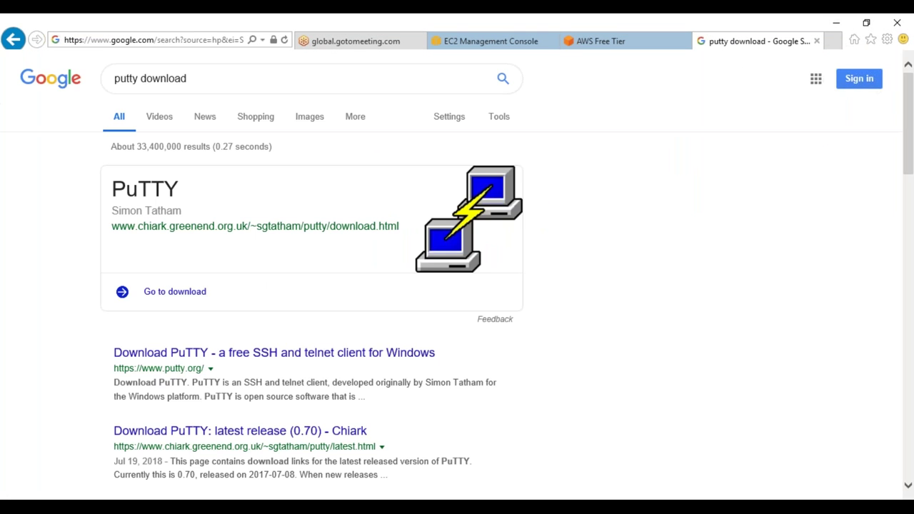
{"action": "left_click", "coordinate": [188, 443]}
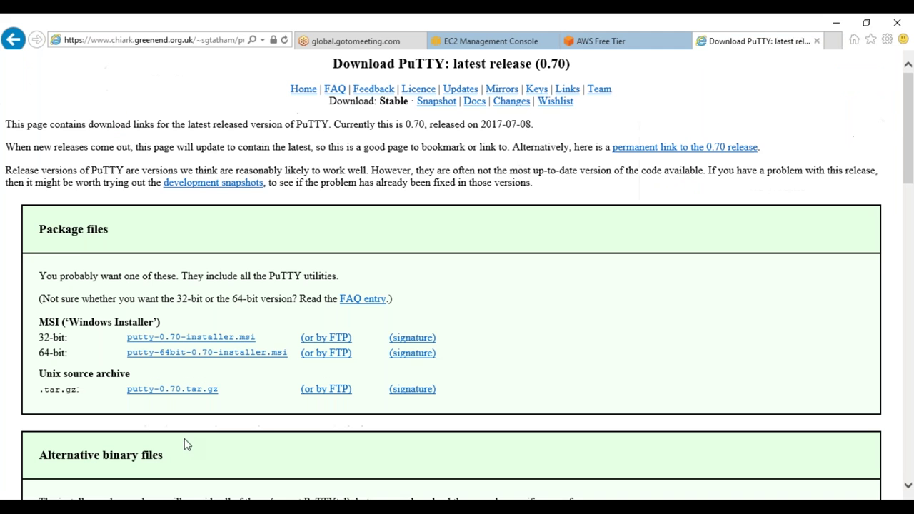
{"action": "scroll", "coordinate": [148, 431], "scroll_direction": "down", "scroll_amount": 3}
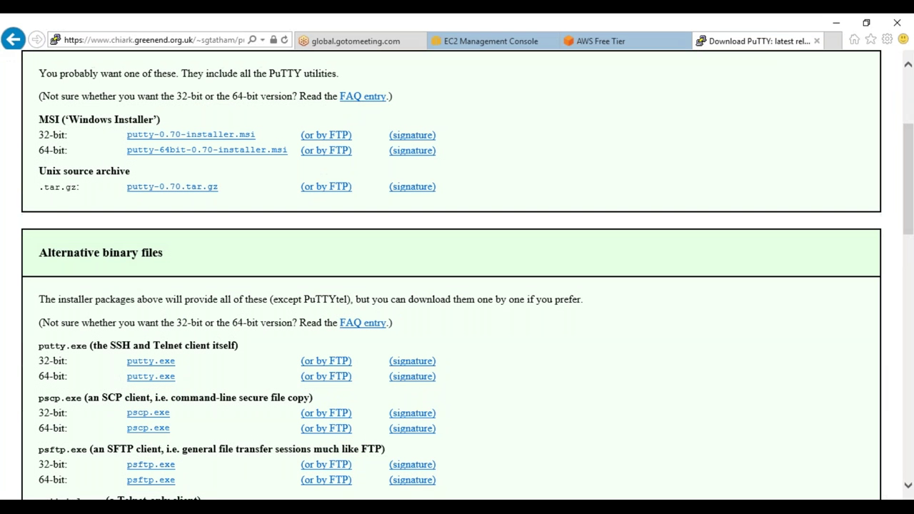
{"action": "left_click", "coordinate": [157, 379]}
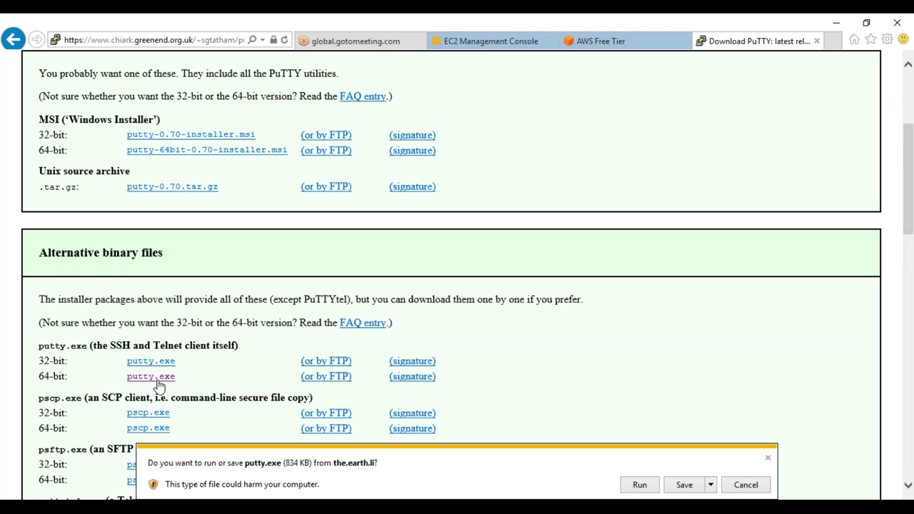
{"action": "left_click", "coordinate": [666, 491]}
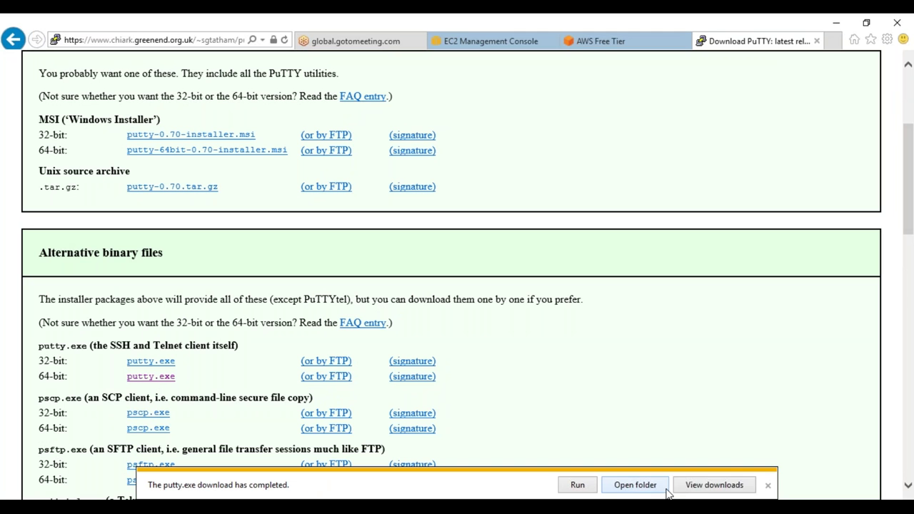
Run the downloaded putty.exe from its folder, allowing it past the security warning
{"action": "left_click", "coordinate": [632, 492]}
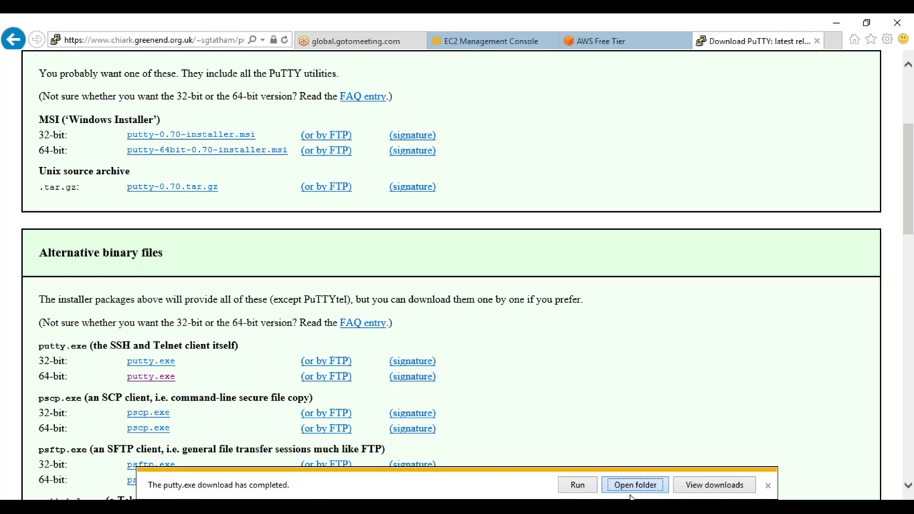
{"action": "double_click", "coordinate": [230, 152]}
{"action": "left_click", "coordinate": [503, 280]}
{"action": "left_click", "coordinate": [483, 43]}
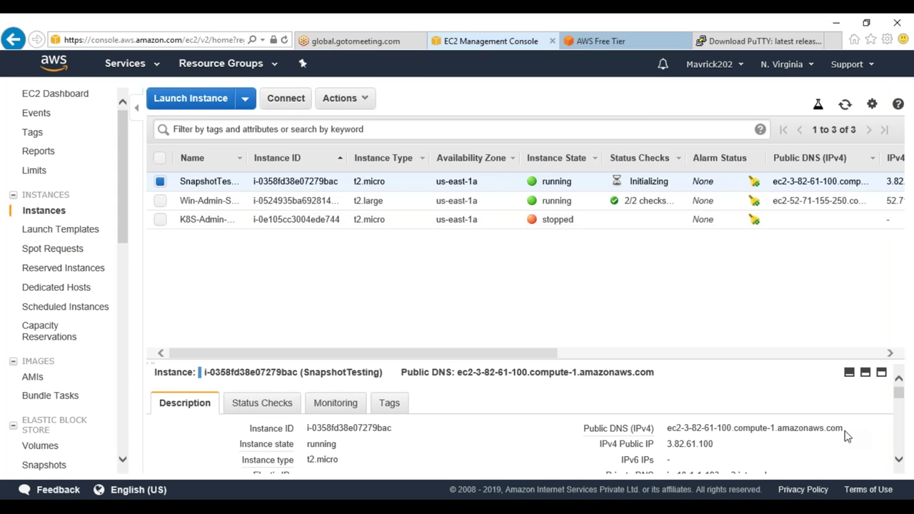
Copy the instance's Public DNS into PuTTY's Host Name: ec2-3-82-61-100.compute-1.amazonaws.com
{"action": "left_click_drag", "start_coordinate": [847, 436], "coordinate": [674, 436]}
{"action": "left_click", "coordinate": [677, 441]}
{"action": "left_click", "coordinate": [678, 442]}
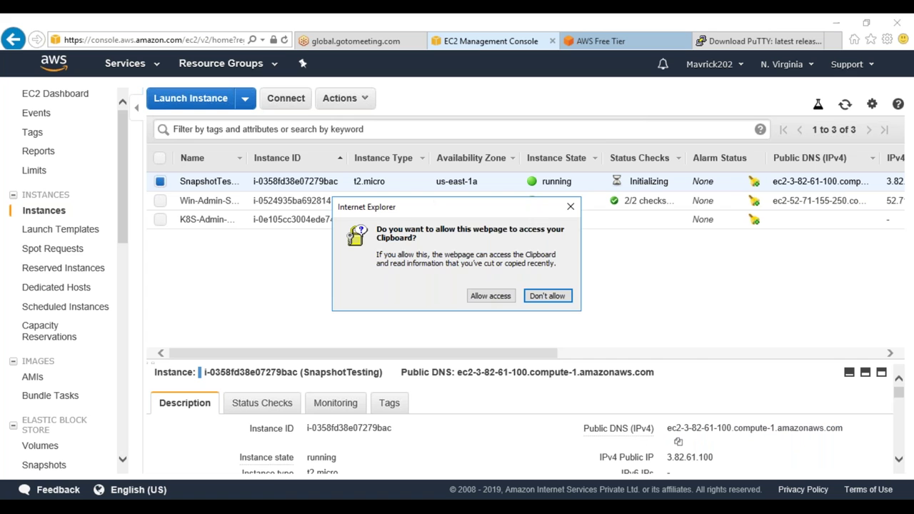
{"action": "left_click", "coordinate": [492, 299]}
{"action": "type", "text": "ec2"}
{"action": "type", "text": "-3-82-61-100.compute-1.amazonaws.com"}
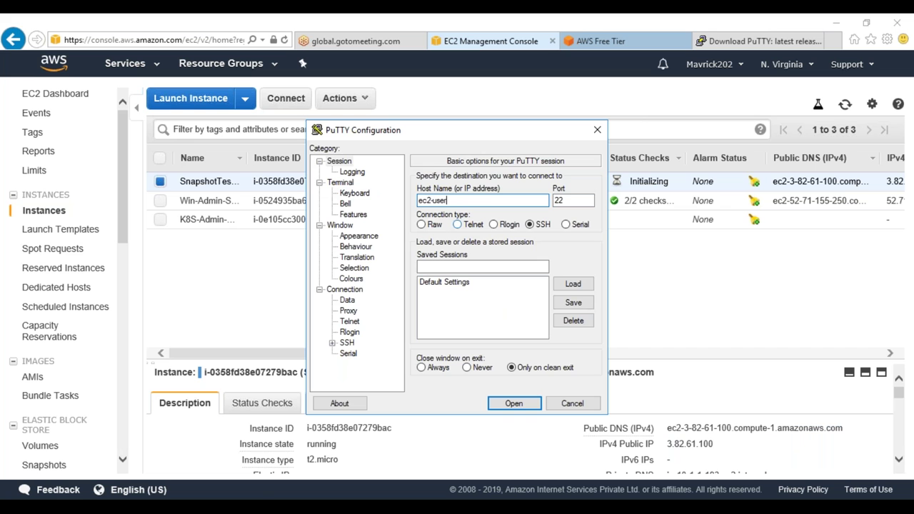
Set PuTTY's terminal font to bold, size 14
{"action": "left_click", "coordinate": [359, 235]}
{"action": "left_click", "coordinate": [571, 256]}
{"action": "left_click", "coordinate": [473, 265]}
{"action": "left_click", "coordinate": [567, 270]}
{"action": "left_click", "coordinate": [519, 476]}
Change PuTTY's Default Foreground colour to cyan (0, 255, 255)
{"action": "left_click", "coordinate": [353, 279]}
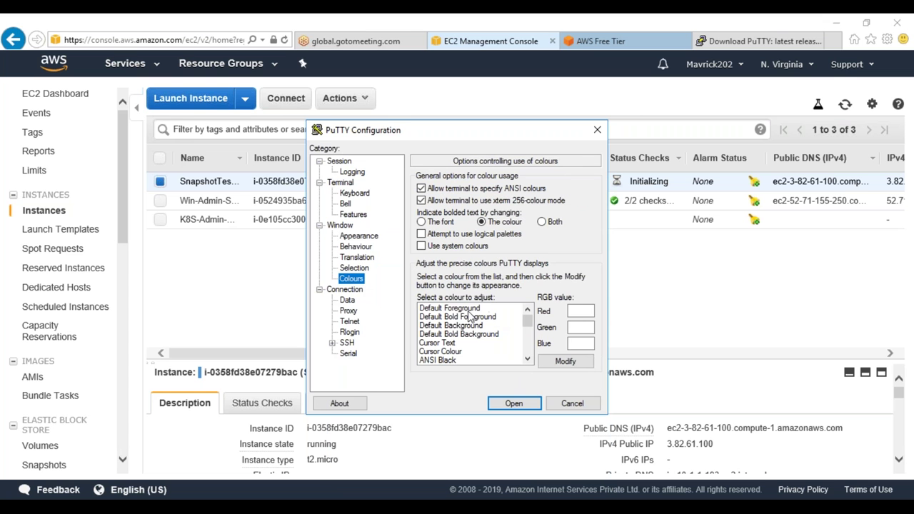
{"action": "left_click", "coordinate": [489, 309]}
{"action": "double_click", "coordinate": [590, 312]}
{"action": "type", "text": "0"}
{"action": "key", "text": "Tab"}
{"action": "type", "text": "25"}
{"action": "key", "text": "Tab"}
{"action": "type", "text": "5255"}
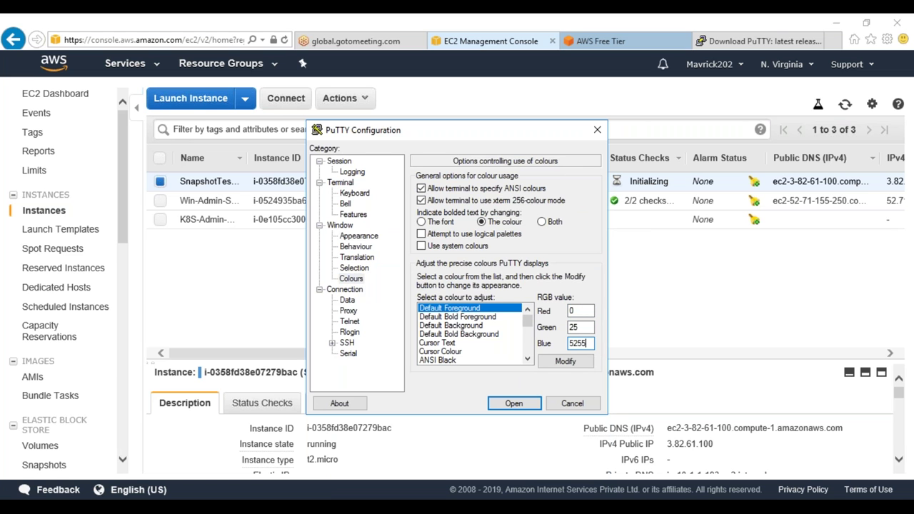
{"action": "key", "text": "BackSpace"}
{"action": "key", "text": "BackSpace"}
{"action": "key", "text": "BackSpace"}
{"action": "key", "text": "BackSpace"}
{"action": "type", "text": "255"}
{"action": "key", "text": "shift+Tab"}
{"action": "type", "text": "255"}
Attempt the SSH connection, trust the host key, and dismiss the authentication failure
{"action": "left_click", "coordinate": [513, 403]}
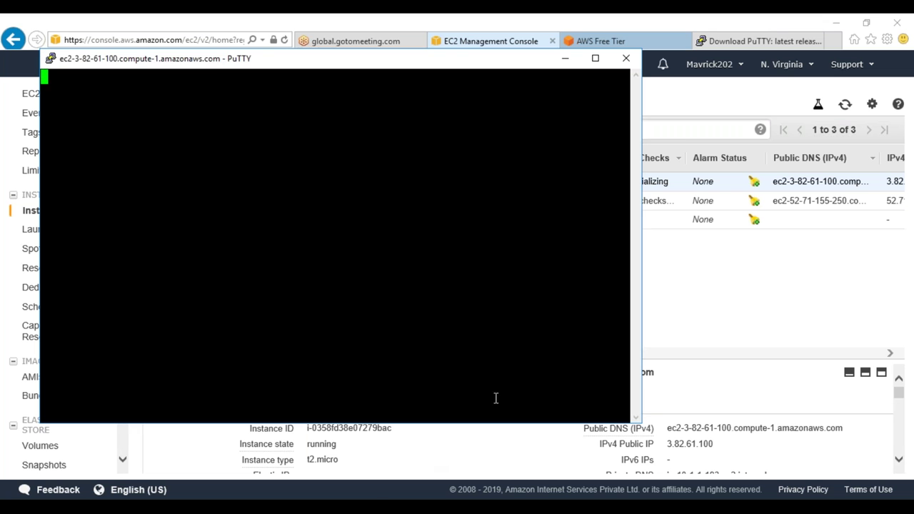
{"action": "left_click", "coordinate": [429, 356]}
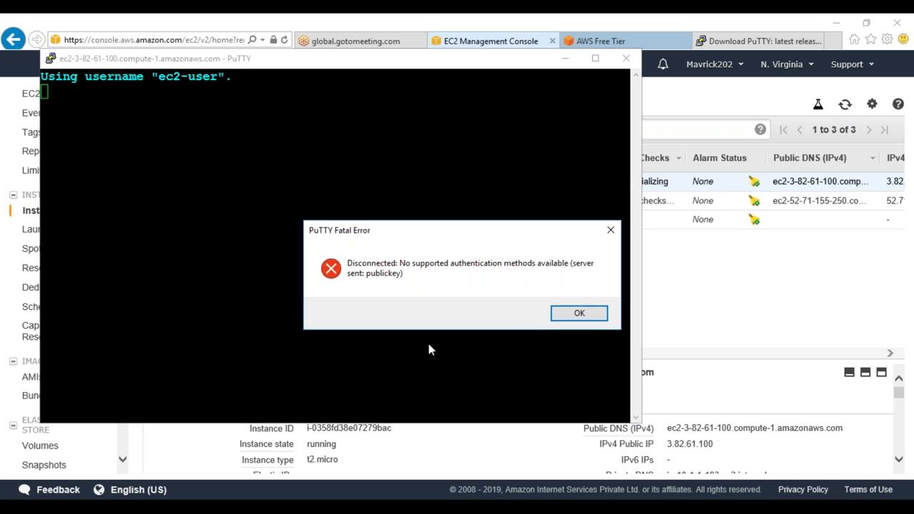
{"action": "left_click", "coordinate": [577, 316]}
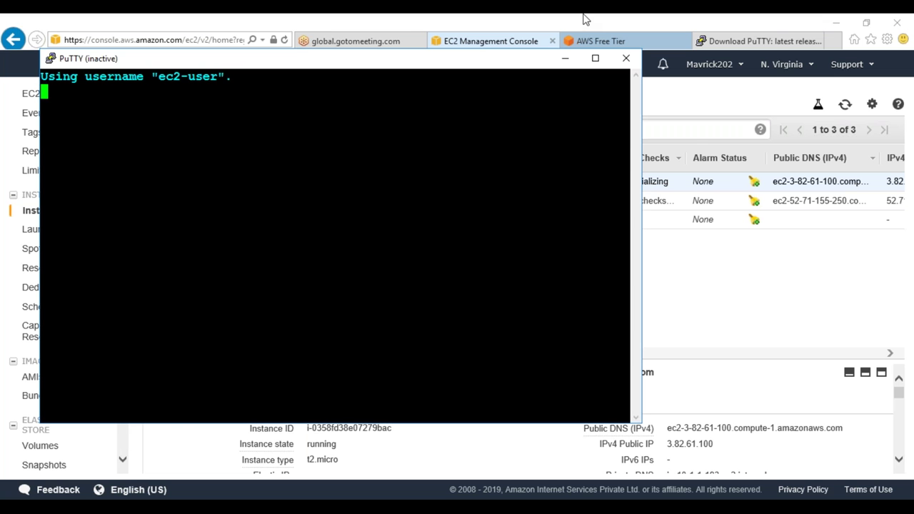
{"action": "left_click", "coordinate": [743, 288]}
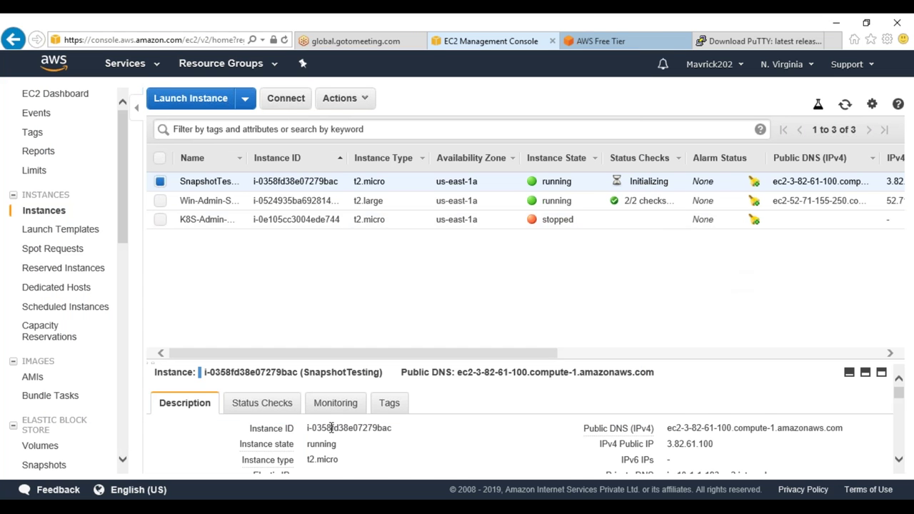
Find the Key pair name JAN21 in SnapshotTesting's Description tab and highlight it
{"action": "scroll", "coordinate": [330, 431], "scroll_direction": "down", "scroll_amount": 3}
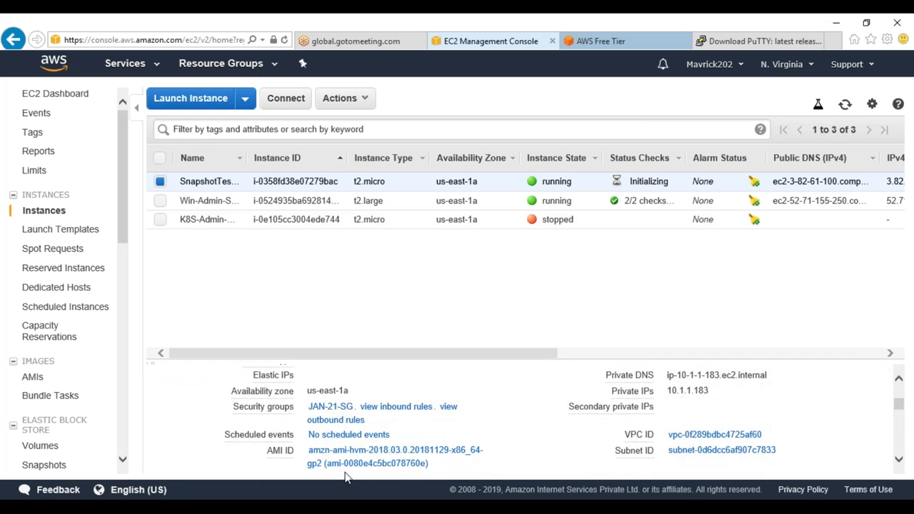
{"action": "scroll", "coordinate": [347, 475], "scroll_direction": "down", "scroll_amount": 2}
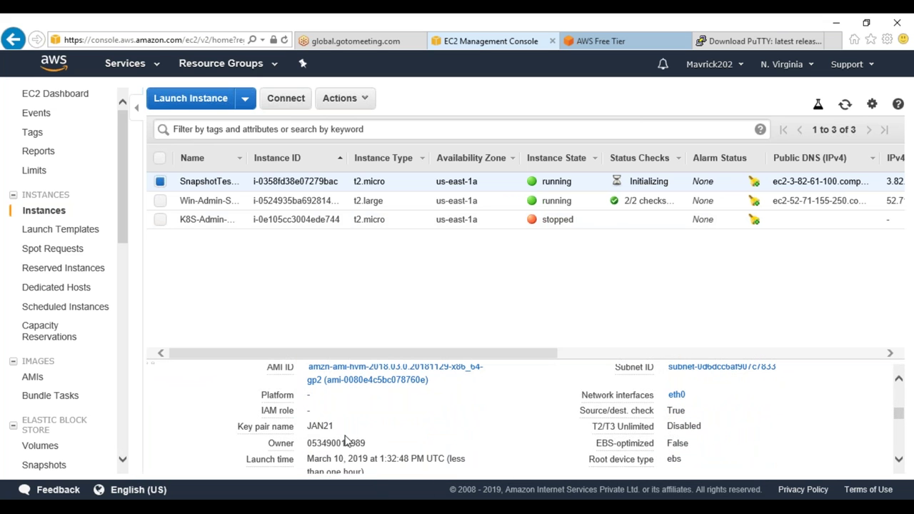
{"action": "scroll", "coordinate": [346, 439], "scroll_direction": "down", "scroll_amount": 2}
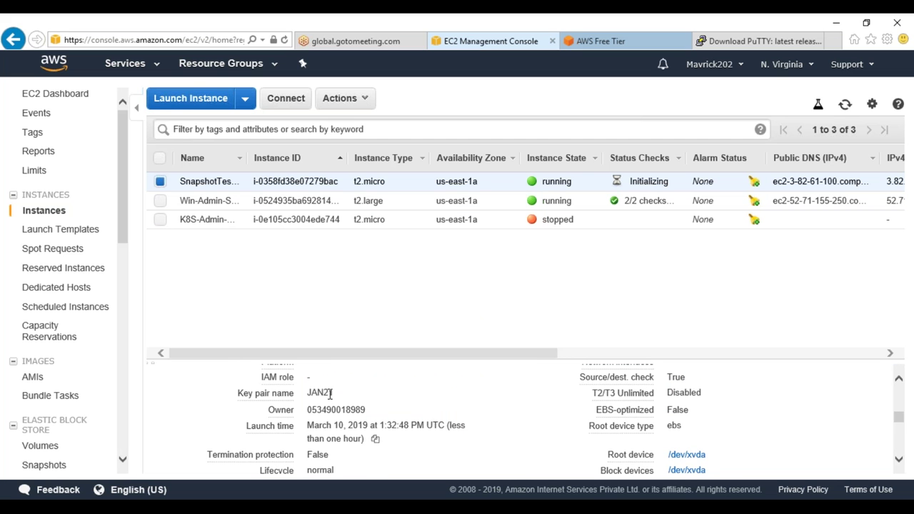
{"action": "left_click_drag", "start_coordinate": [333, 393], "coordinate": [309, 397]}
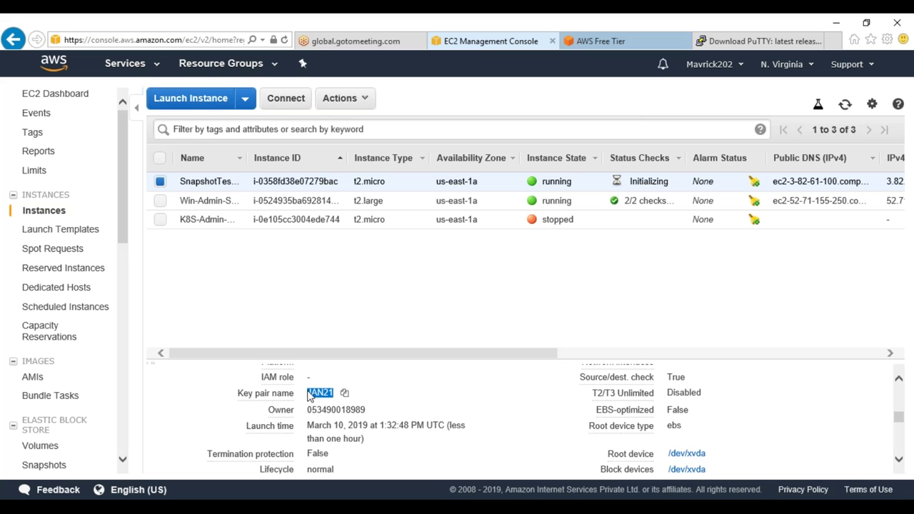
{"action": "scroll", "coordinate": [310, 396], "scroll_direction": "up", "scroll_amount": 5}
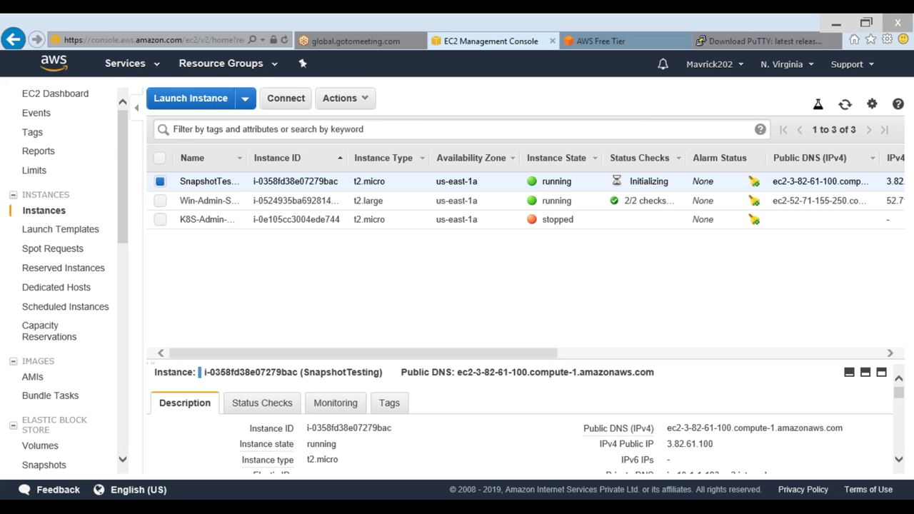
Refresh the Downloads folder listing and review PuTTY's SSH connection settings
{"action": "left_click", "coordinate": [302, 269]}
{"action": "right_click", "coordinate": [302, 263]}
{"action": "left_click", "coordinate": [330, 321]}
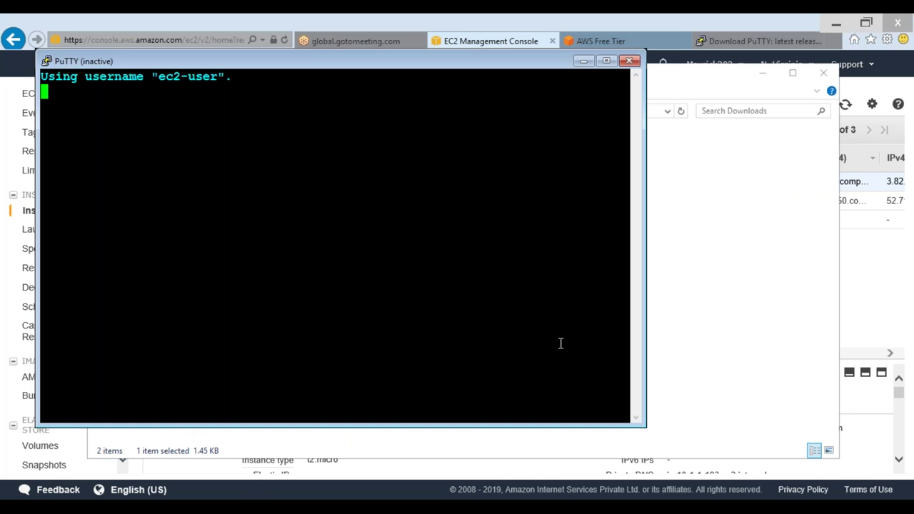
{"action": "right_click", "coordinate": [249, 63]}
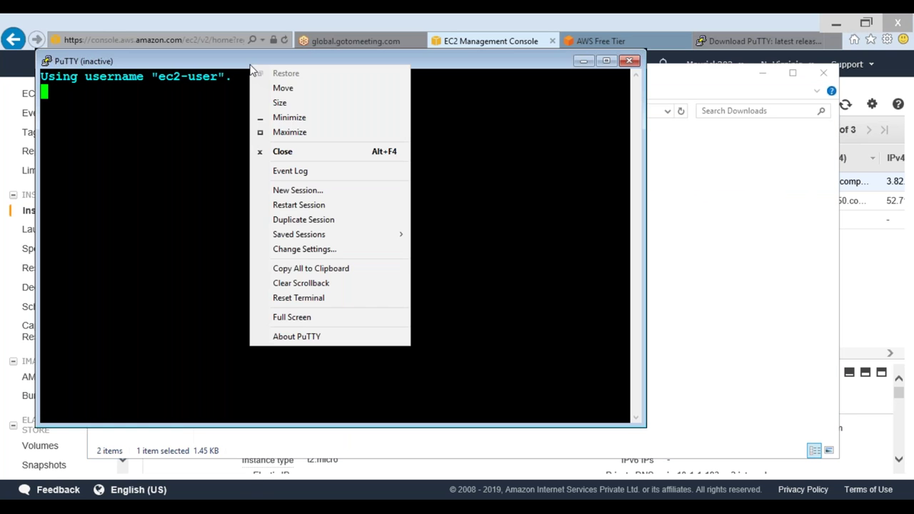
{"action": "left_click", "coordinate": [300, 249]}
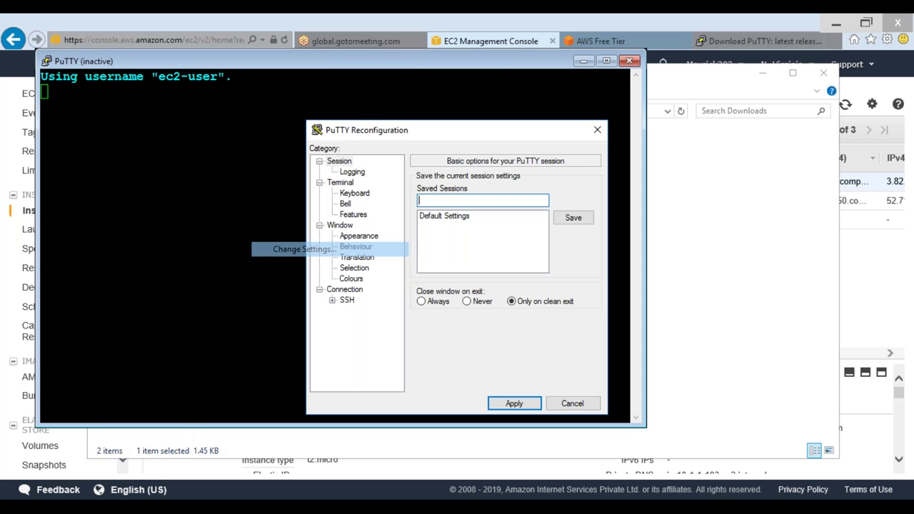
{"action": "left_click", "coordinate": [347, 300]}
Relaunch putty from Downloads past the security warning and start the host as ec2-user@
{"action": "left_click", "coordinate": [202, 437]}
{"action": "left_click", "coordinate": [236, 151]}
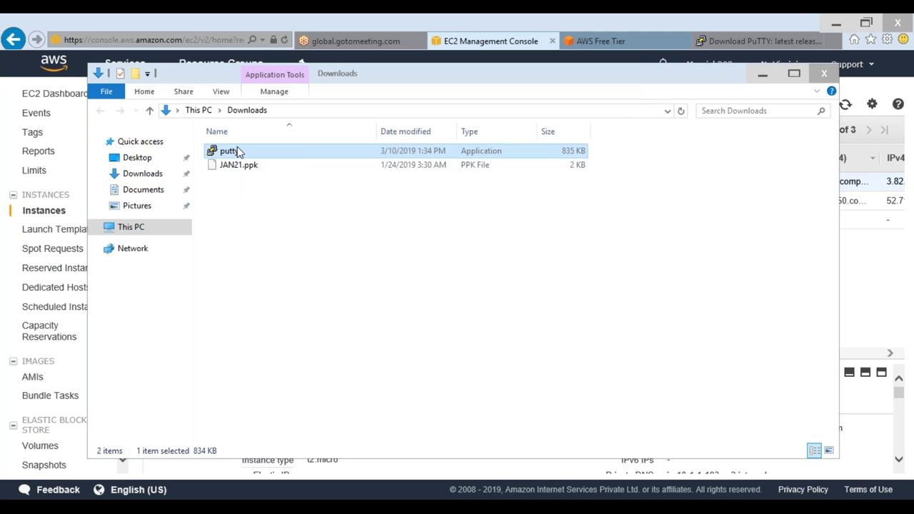
{"action": "double_click", "coordinate": [238, 151]}
{"action": "left_click", "coordinate": [500, 279]}
{"action": "type", "text": "ec2-user@"}
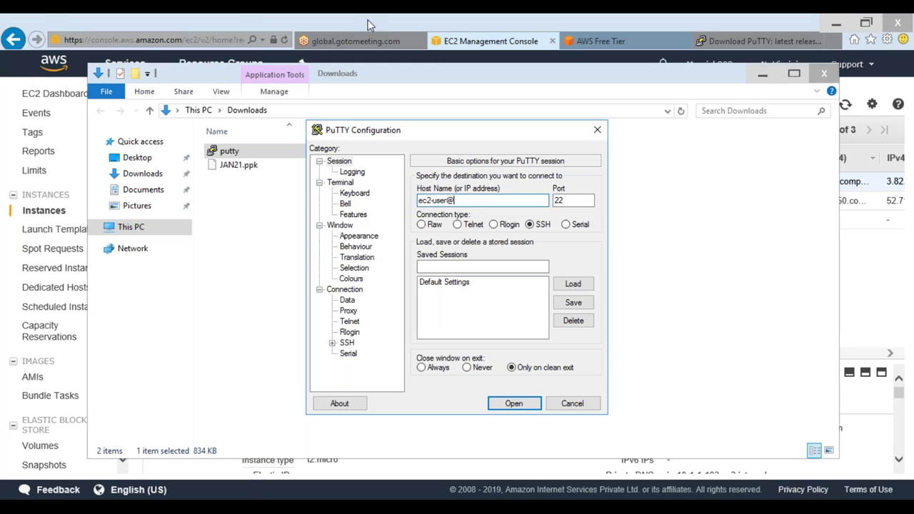
{"action": "left_click", "coordinate": [468, 41]}
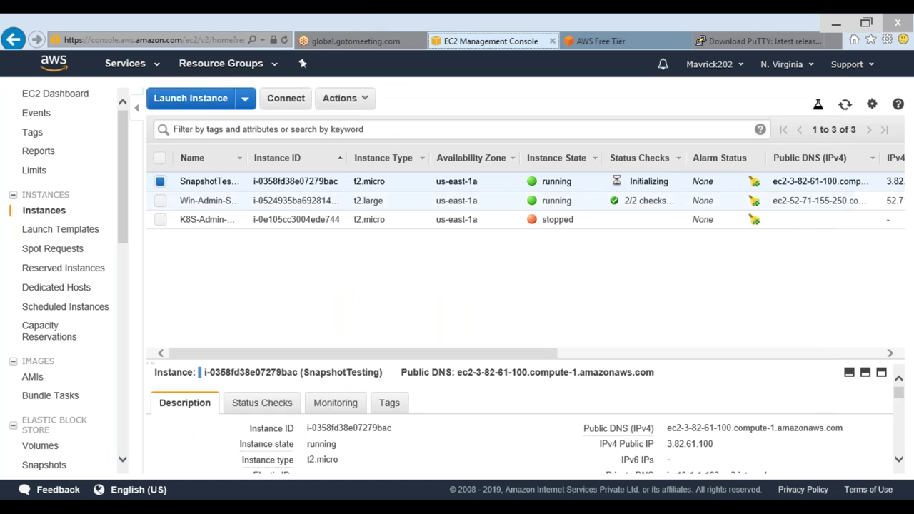
Paste the instance's public DNS into PuTTY's Host Name after ec2-user@
{"action": "left_click", "coordinate": [678, 443]}
{"action": "key", "text": "alt+Tab"}
{"action": "key", "text": "ctrl+v"}
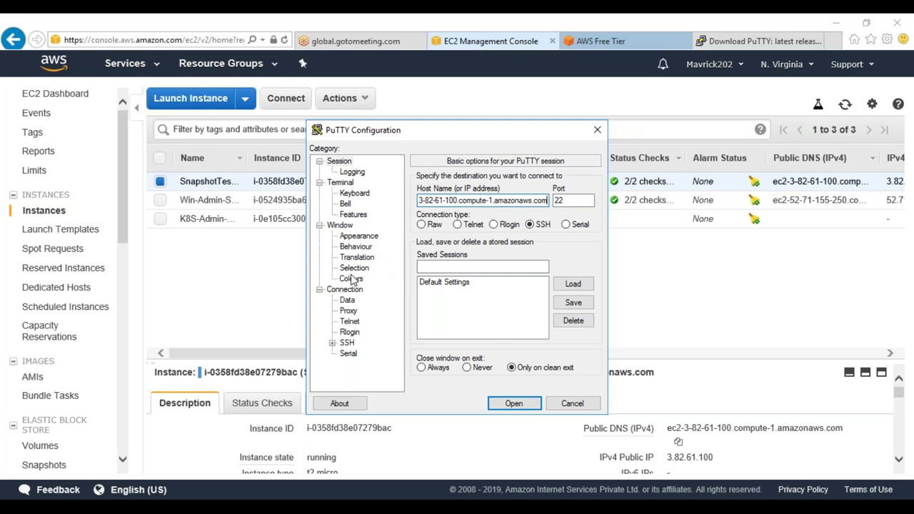
Set the terminal font to Courier New Bold, 14 point
{"action": "left_click", "coordinate": [353, 237]}
{"action": "left_click", "coordinate": [570, 256]}
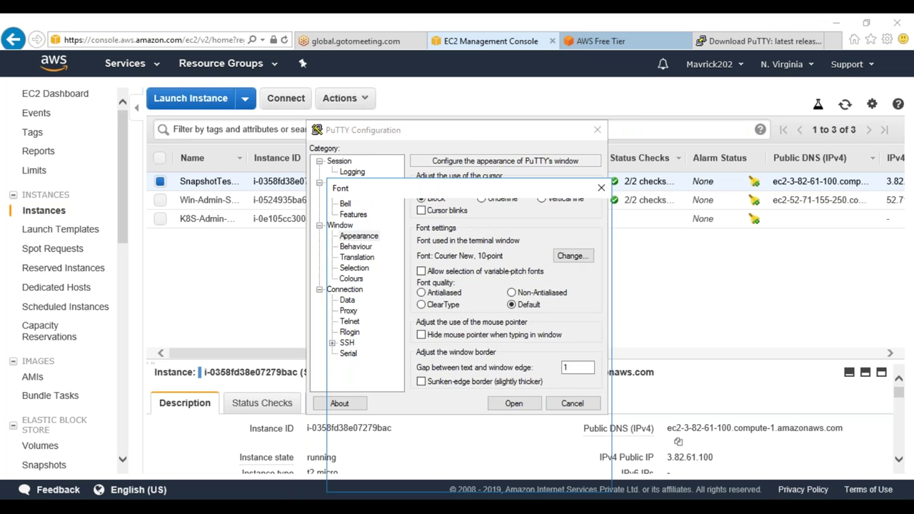
{"action": "left_click", "coordinate": [479, 266]}
{"action": "left_click", "coordinate": [576, 279]}
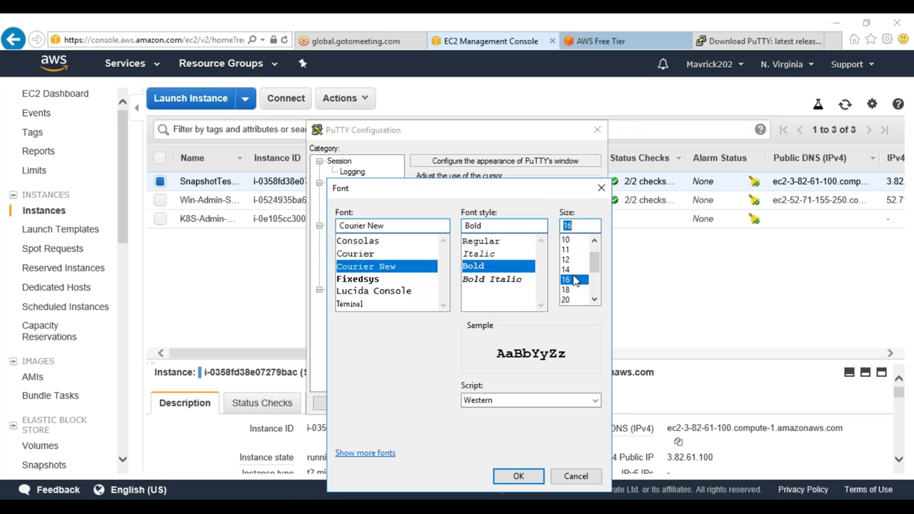
{"action": "left_click", "coordinate": [575, 270]}
{"action": "left_click", "coordinate": [520, 479]}
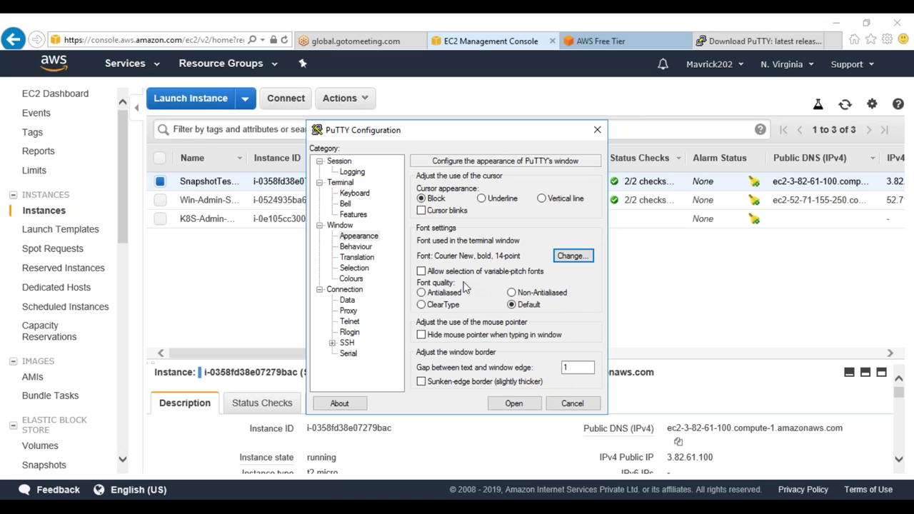
Make the Default Foreground colour cyan (0, 255, 255)
{"action": "left_click", "coordinate": [351, 278]}
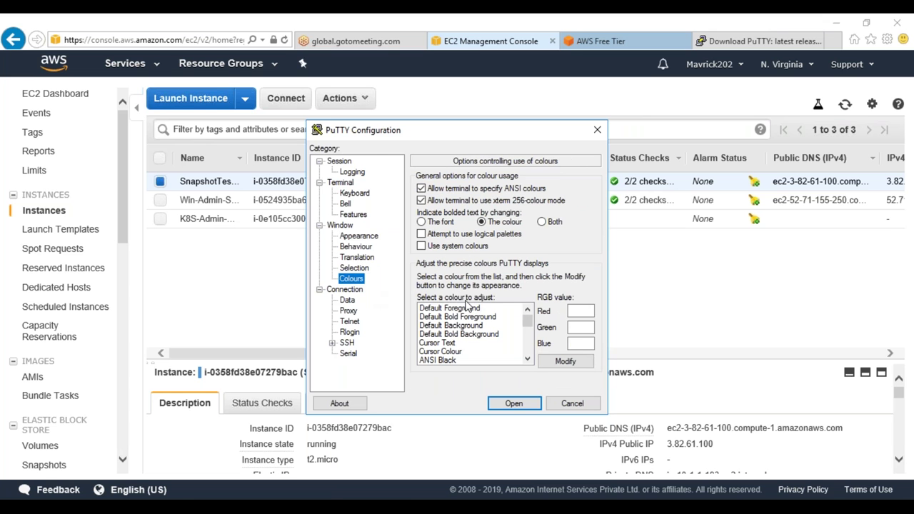
{"action": "left_click", "coordinate": [486, 307]}
{"action": "type", "text": "0"}
{"action": "key", "text": "Tab"}
{"action": "type", "text": "255"}
{"action": "key", "text": "Tab"}
{"action": "type", "text": "255"}
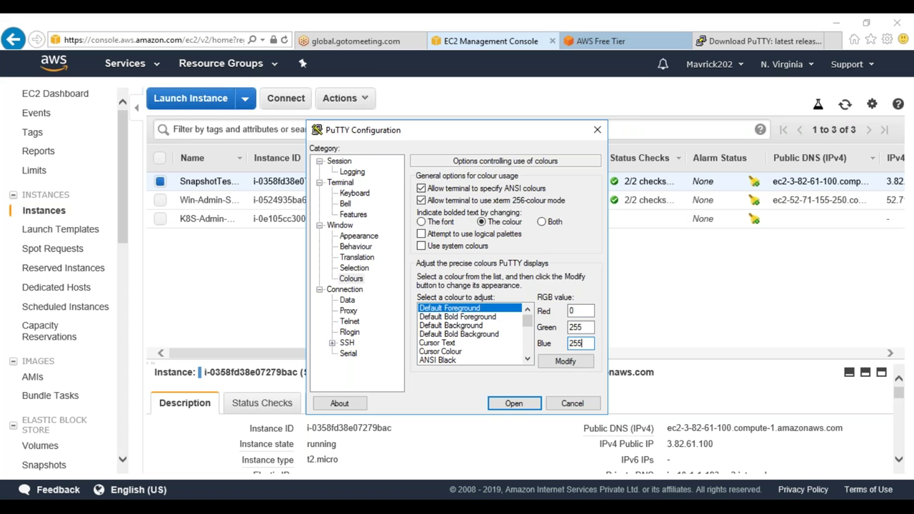
Select the downloaded private key file under SSH > Auth
{"action": "left_click", "coordinate": [331, 343]}
{"action": "left_click", "coordinate": [359, 332]}
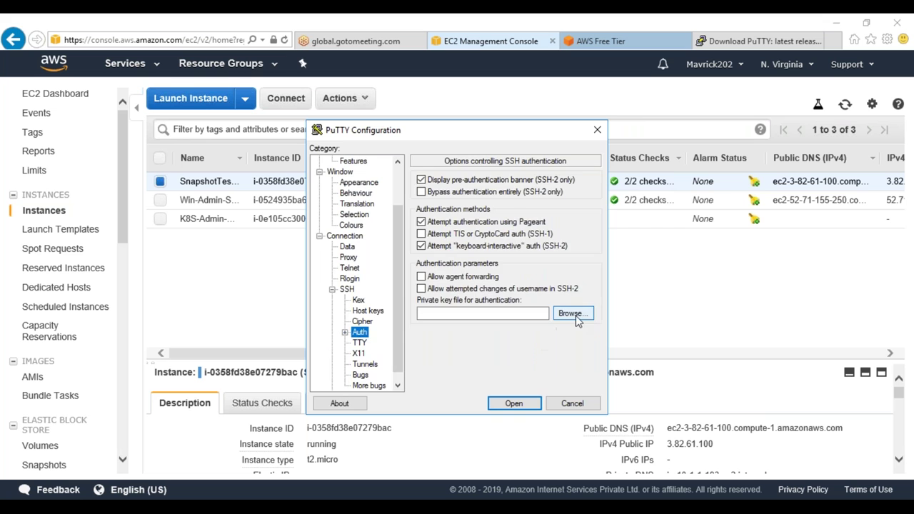
{"action": "left_click", "coordinate": [571, 314]}
{"action": "left_click", "coordinate": [647, 439]}
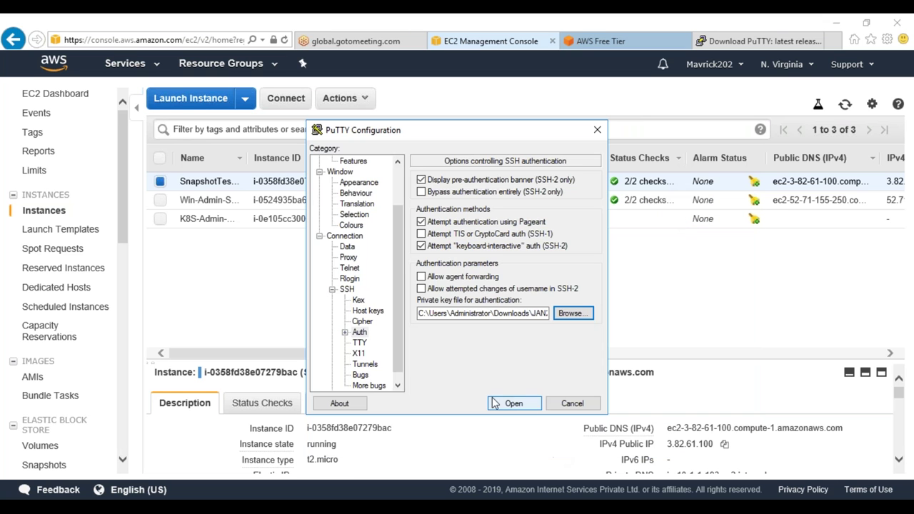
{"action": "scroll", "coordinate": [354, 175], "scroll_direction": "up", "scroll_amount": 2}
Save these settings as a named session based on the ec2-user@ host name
{"action": "left_click", "coordinate": [343, 162]}
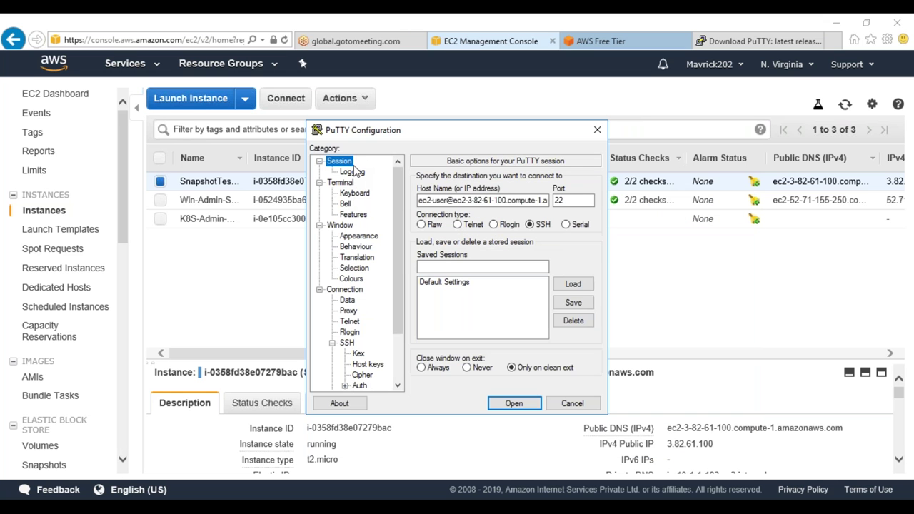
{"action": "double_click", "coordinate": [493, 201]}
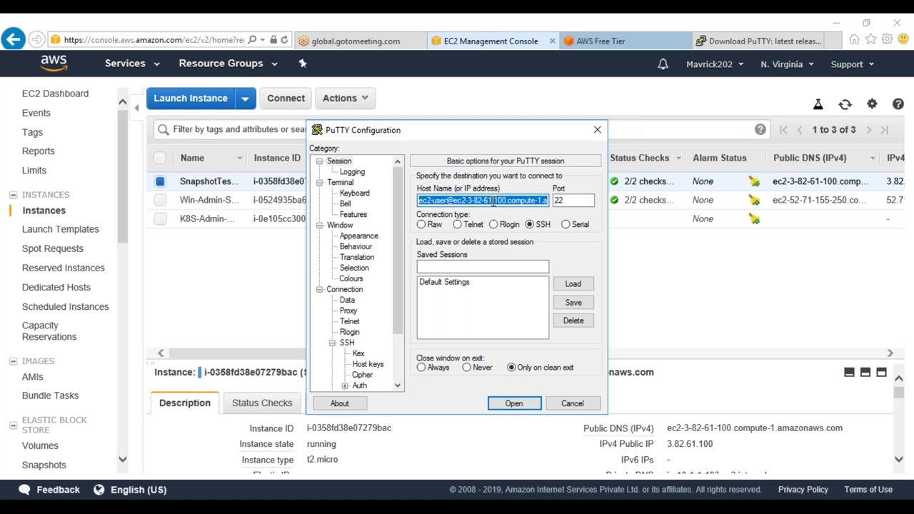
{"action": "key", "text": "ctrl+c"}
{"action": "left_click", "coordinate": [452, 266]}
{"action": "key", "text": "ctrl+v"}
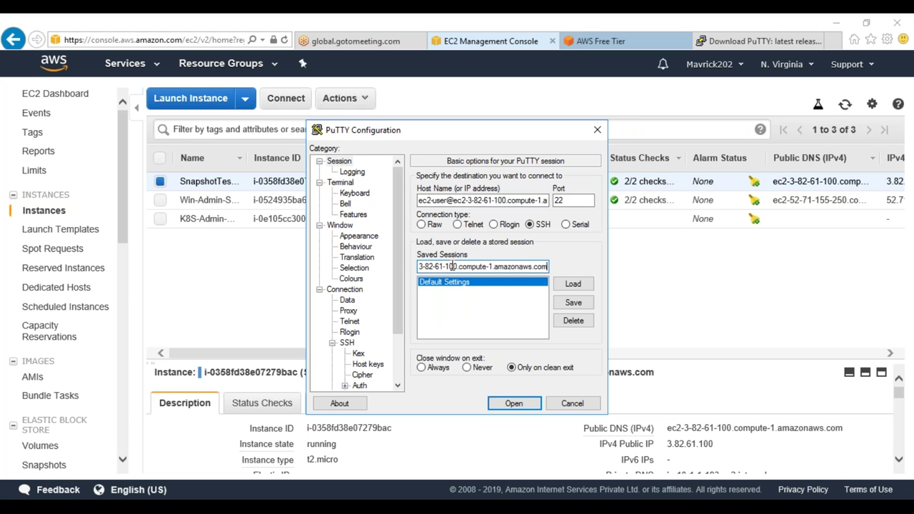
{"action": "key", "text": "Left"}
{"action": "key", "text": "Left"}
{"action": "key", "text": "Left"}
{"action": "key", "text": "Left"}
{"action": "key", "text": "Left"}
{"action": "key", "text": "Left"}
{"action": "key", "text": "Left"}
{"action": "key", "text": "Left"}
{"action": "key", "text": "Left"}
{"action": "key", "text": "Left"}
{"action": "key", "text": "Left"}
{"action": "key", "text": "Left"}
{"action": "key", "text": "Left"}
{"action": "key", "text": "Left"}
{"action": "key", "text": "Left"}
{"action": "key", "text": "Left"}
{"action": "key", "text": "Left"}
{"action": "key", "text": "Left"}
{"action": "key", "text": "Left"}
{"action": "key", "text": "Left"}
{"action": "key", "text": "Delete"}
{"action": "key", "text": "Delete"}
{"action": "key", "text": "Delete"}
{"action": "key", "text": "Delete"}
{"action": "key", "text": "Delete"}
{"action": "key", "text": "Delete"}
{"action": "key", "text": "Delete"}
{"action": "key", "text": "Delete"}
{"action": "key", "text": "Delete"}
{"action": "key", "text": "Delete"}
{"action": "key", "text": "Delete"}
{"action": "key", "text": "Delete"}
{"action": "key", "text": "Delete"}
{"action": "key", "text": "Delete"}
{"action": "key", "text": "Delete"}
{"action": "key", "text": "Delete"}
{"action": "key", "text": "Delete"}
{"action": "key", "text": "Delete"}
{"action": "key", "text": "Delete"}
{"action": "key", "text": "Delete"}
{"action": "key", "text": "BackSpace"}
{"action": "key", "text": "BackSpace"}
{"action": "key", "text": "BackSpace"}
{"action": "key", "text": "BackSpace"}
{"action": "key", "text": "BackSpace"}
{"action": "key", "text": "BackSpace"}
{"action": "key", "text": "BackSpace"}
{"action": "key", "text": "BackSpace"}
{"action": "key", "text": "BackSpace"}
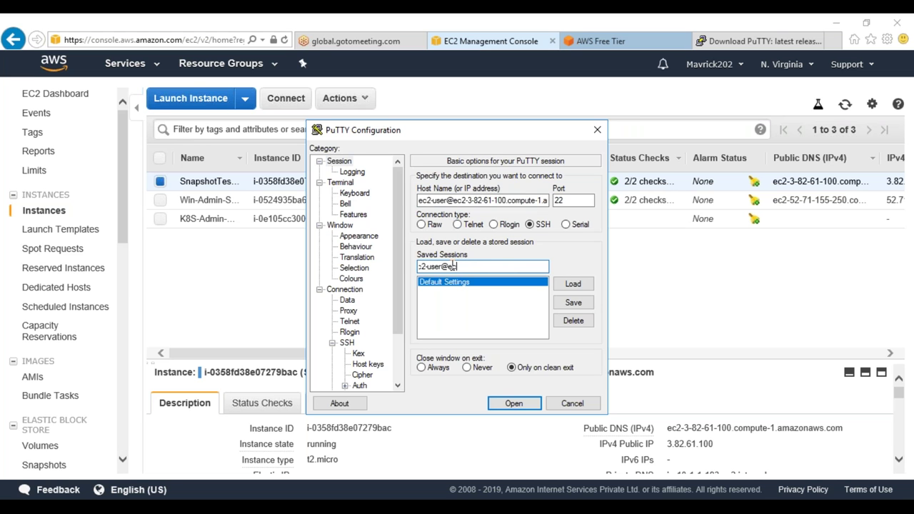
{"action": "left_click", "coordinate": [573, 302]}
Connect with the key passphrase, become root via sudo su -, and run lsblk to see xvdb
{"action": "left_click", "coordinate": [524, 405]}
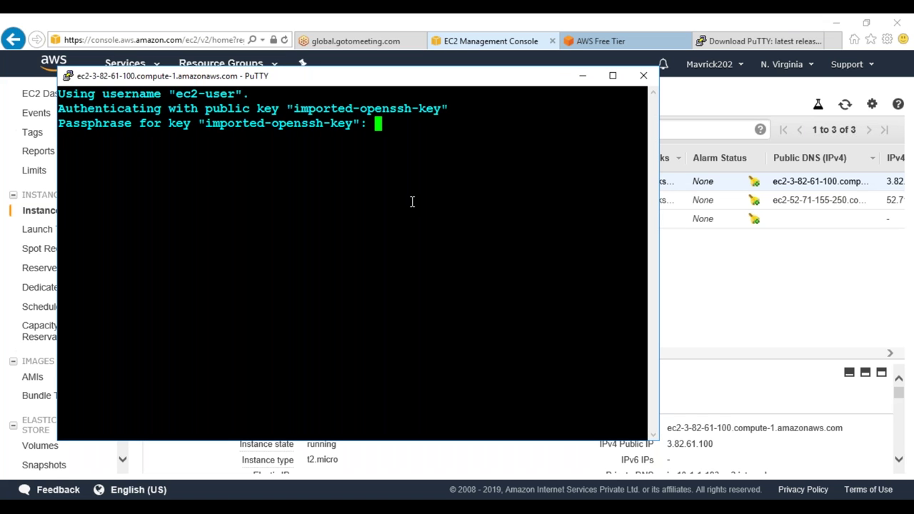
{"action": "key", "text": "Return"}
{"action": "type", "text": "sudo su -"}
{"action": "key", "text": "Return"}
{"action": "type", "text": "lsblk"}
{"action": "key", "text": "Return"}
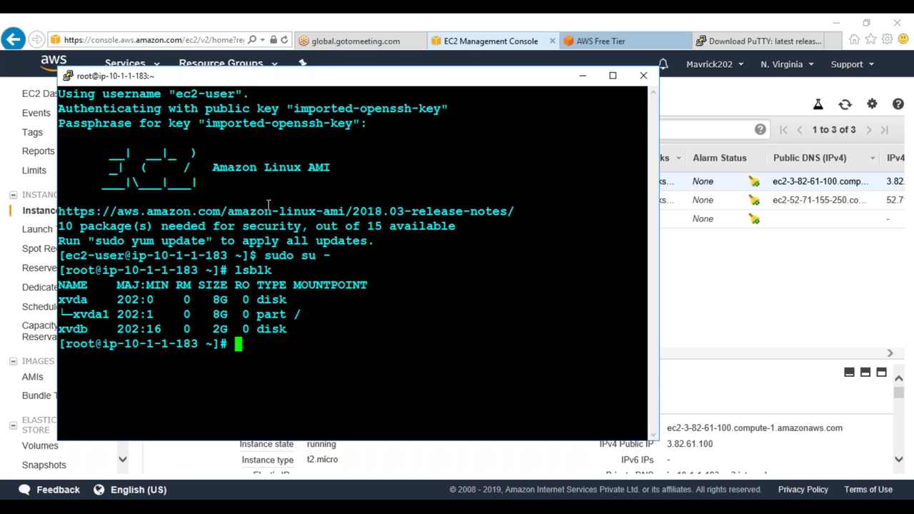
{"action": "left_click_drag", "start_coordinate": [659, 442], "coordinate": [886, 470]}
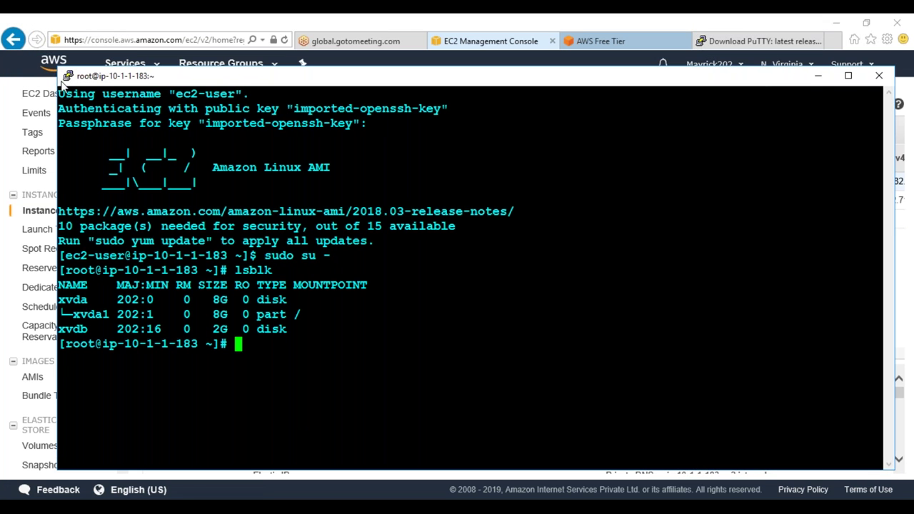
{"action": "left_click_drag", "start_coordinate": [66, 75], "coordinate": [36, 30]}
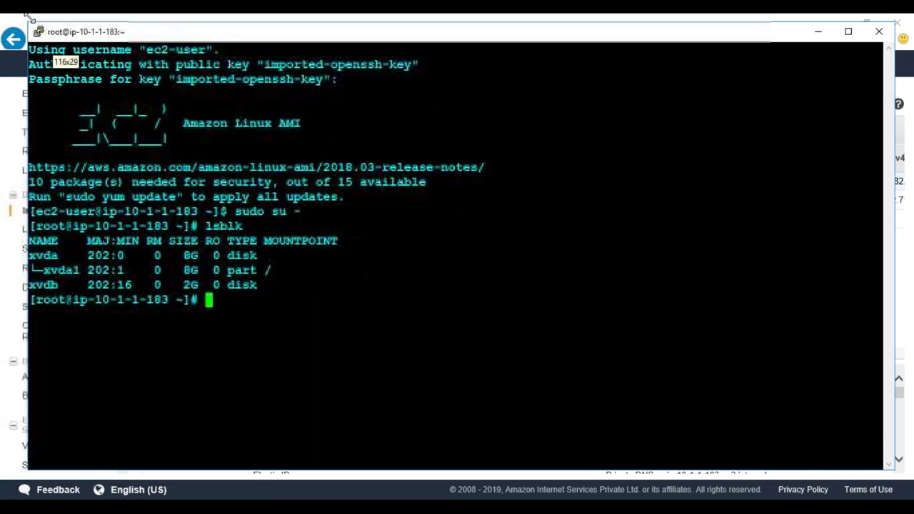
Use fdisk /dev/xvdb to create a default primary partition and write the table
{"action": "type", "text": "fdisk /d"}
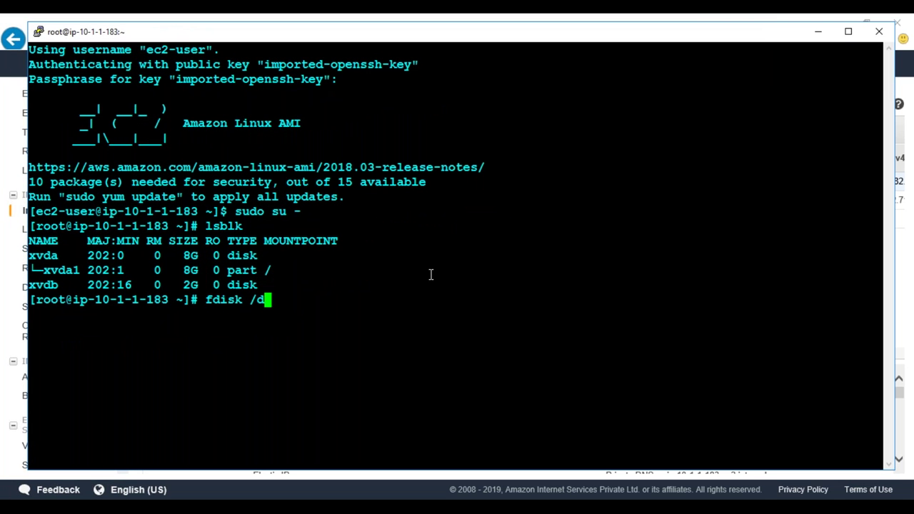
{"action": "type", "text": "ev/"}
{"action": "double_click", "coordinate": [41, 284]}
{"action": "right_click", "coordinate": [41, 285]}
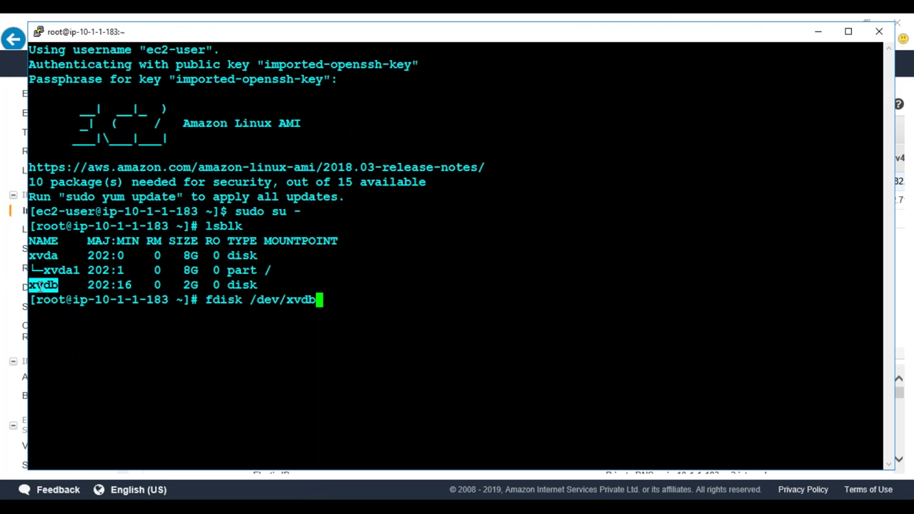
{"action": "key", "text": "Return"}
{"action": "type", "text": "n"}
{"action": "key", "text": "Return"}
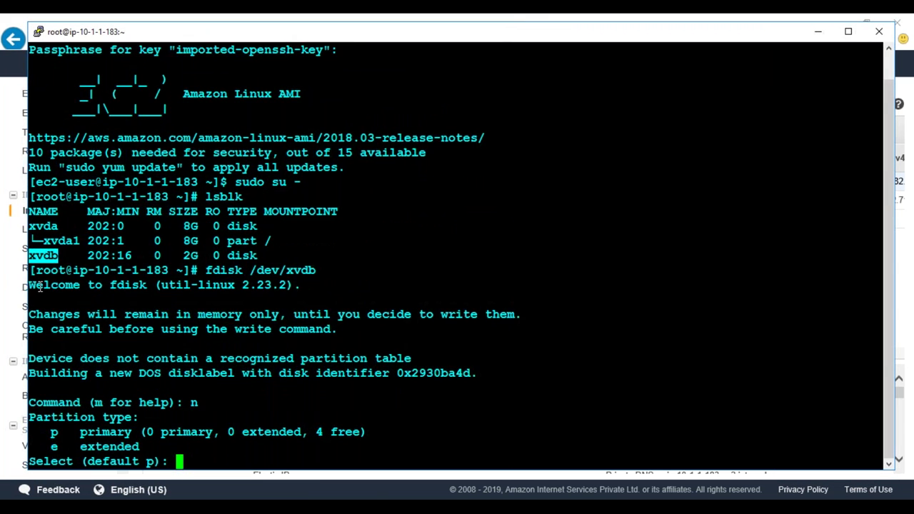
{"action": "key", "text": "Return"}
{"action": "key", "text": "Return"}
{"action": "key", "text": "Return"}
{"action": "key", "text": "Return"}
{"action": "type", "text": "w"}
{"action": "key", "text": "Return"}
Clear the terminal and run lsblk to confirm the new xvdb1 partition
{"action": "type", "text": "cleser"}
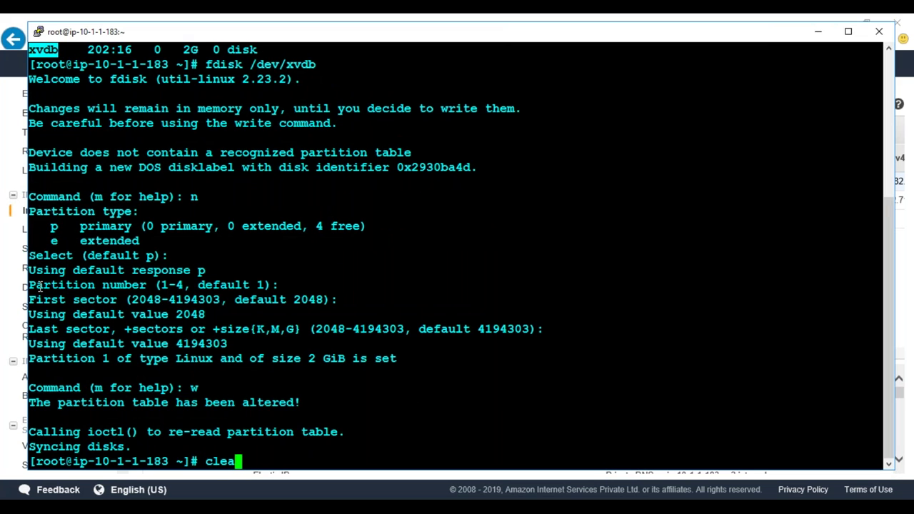
{"action": "key", "text": "Return"}
{"action": "type", "text": "clear"}
{"action": "key", "text": "Return"}
{"action": "type", "text": "lsblk"}
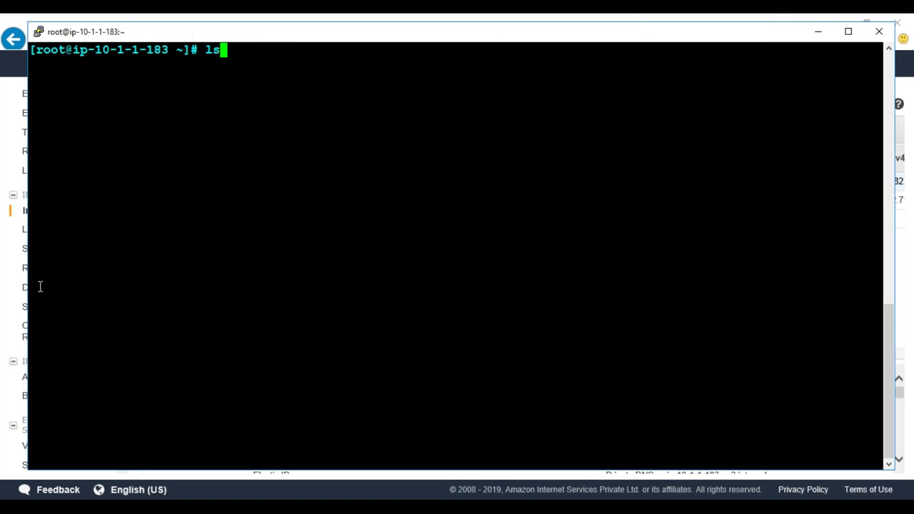
{"action": "key", "text": "Return"}
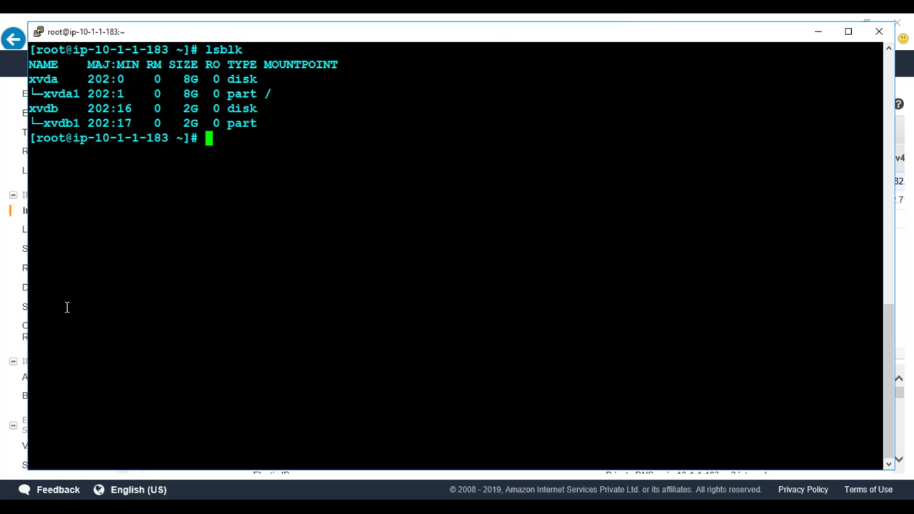
Format /dev/xvdb1 with an ext3 filesystem using mkfs.ext3
{"action": "type", "text": "mkfs.ex"}
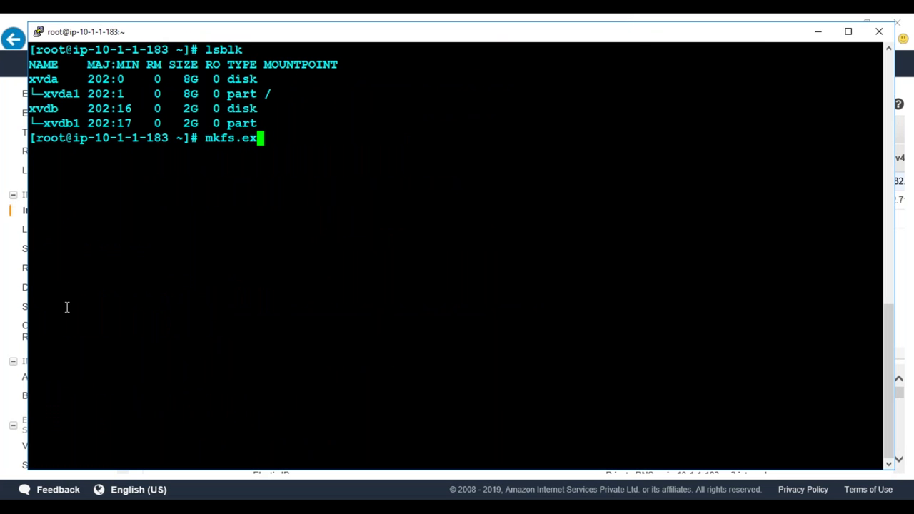
{"action": "type", "text": "t3 /dev/"}
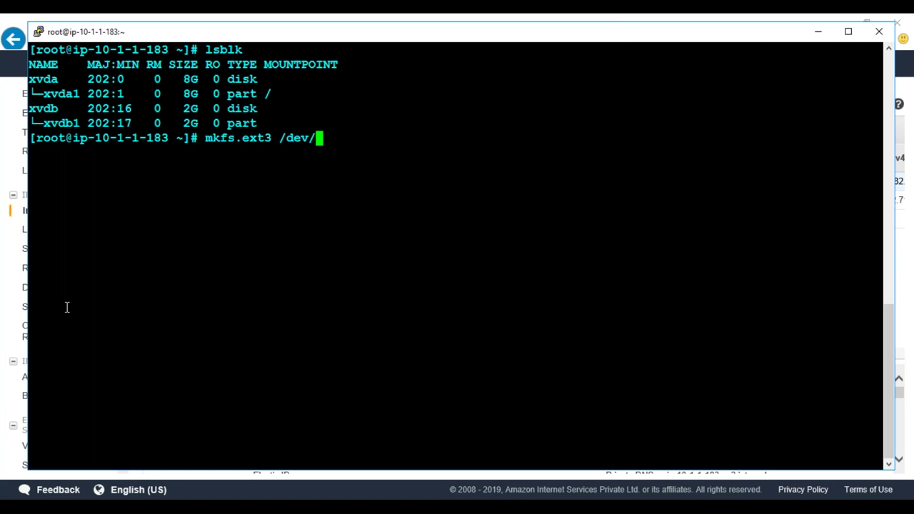
{"action": "double_click", "coordinate": [67, 123]}
{"action": "right_click", "coordinate": [67, 124]}
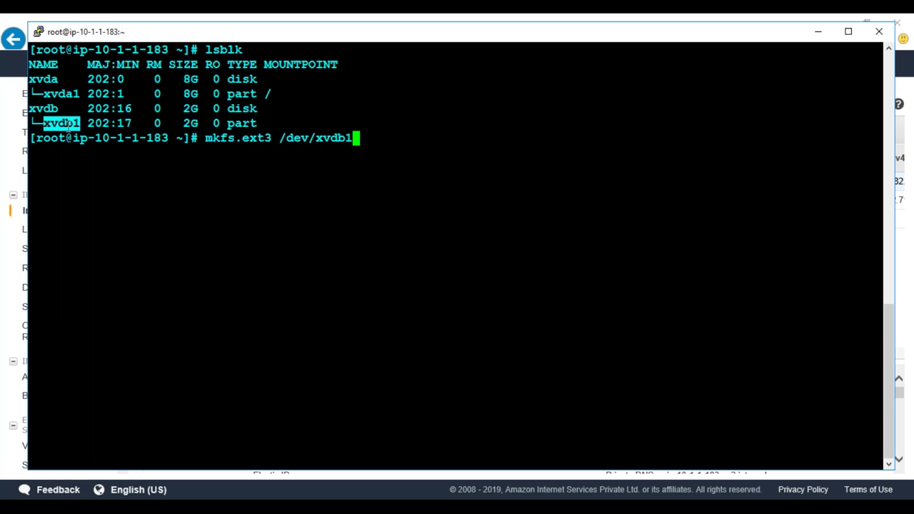
{"action": "key", "text": "Return"}
{"action": "key", "text": "Return"}
{"action": "key", "text": "Return"}
Create the /2gbdrive directory with mkdir
{"action": "type", "text": "mkdir /2gndr"}
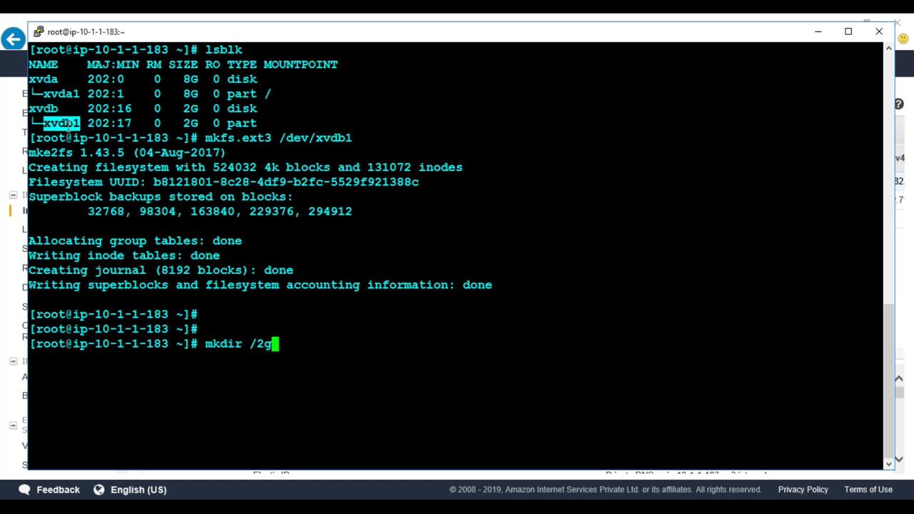
{"action": "key", "text": "BackSpace"}
{"action": "key", "text": "BackSpace"}
{"action": "key", "text": "BackSpace"}
{"action": "key", "text": "BackSpace"}
{"action": "type", "text": "g"}
{"action": "key", "text": "BackSpace"}
{"action": "type", "text": "gbdrive"}
{"action": "key", "text": "Return"}
Mount /dev/xvdb1 on /2gbdrive and copy the device and mount point text
{"action": "type", "text": "mount"}
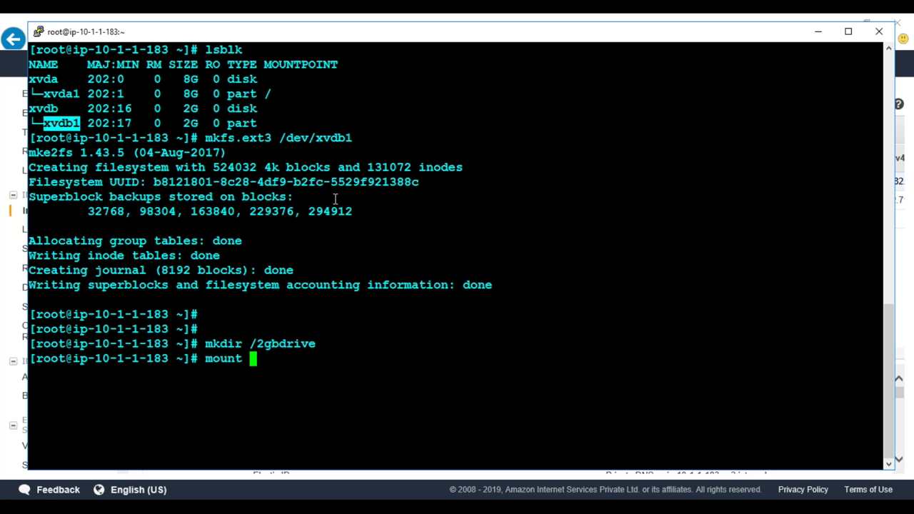
{"action": "double_click", "coordinate": [323, 140]}
{"action": "right_click", "coordinate": [324, 139]}
{"action": "type", "text": "/2"}
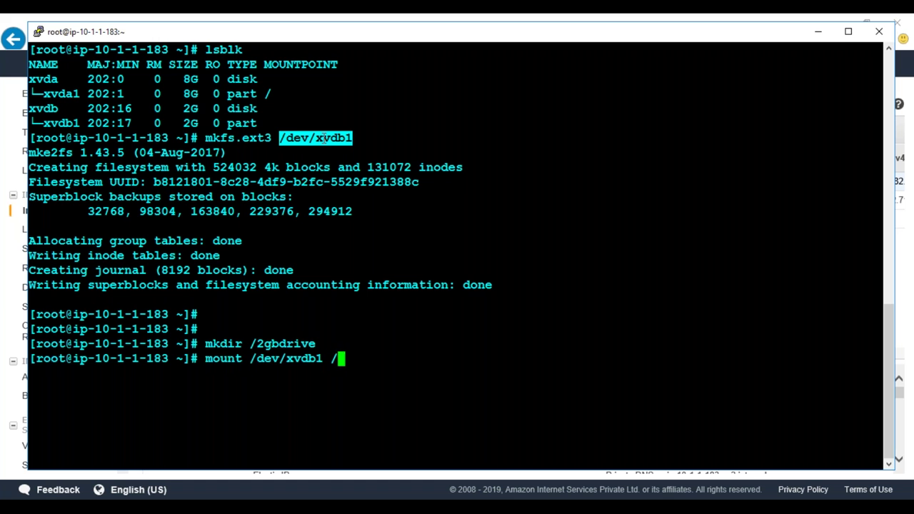
{"action": "key", "text": "Tab"}
{"action": "type", "text": "'"}
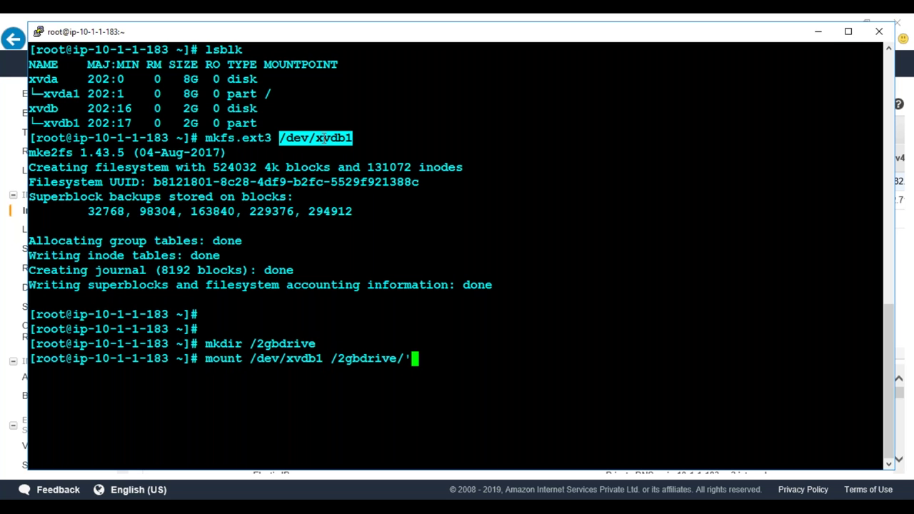
{"action": "key", "text": "BackSpace"}
{"action": "key", "text": "Return"}
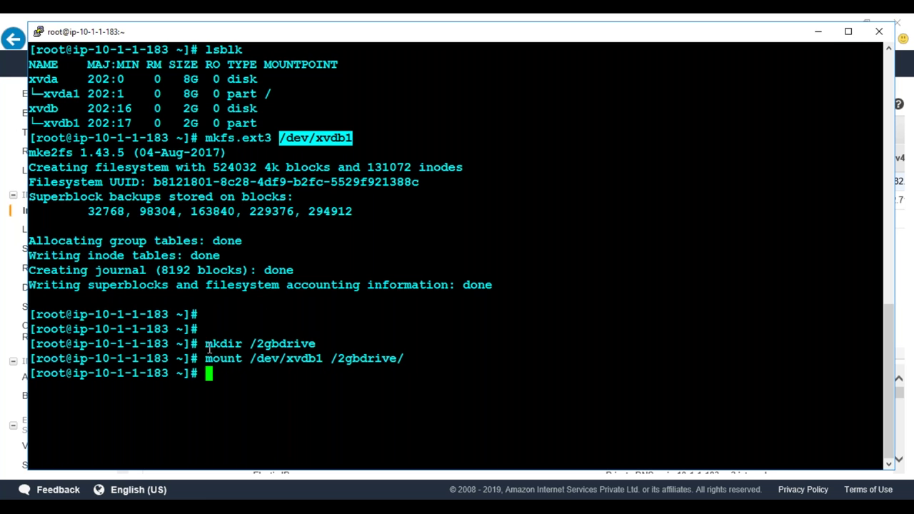
{"action": "left_click_drag", "start_coordinate": [252, 359], "coordinate": [400, 360]}
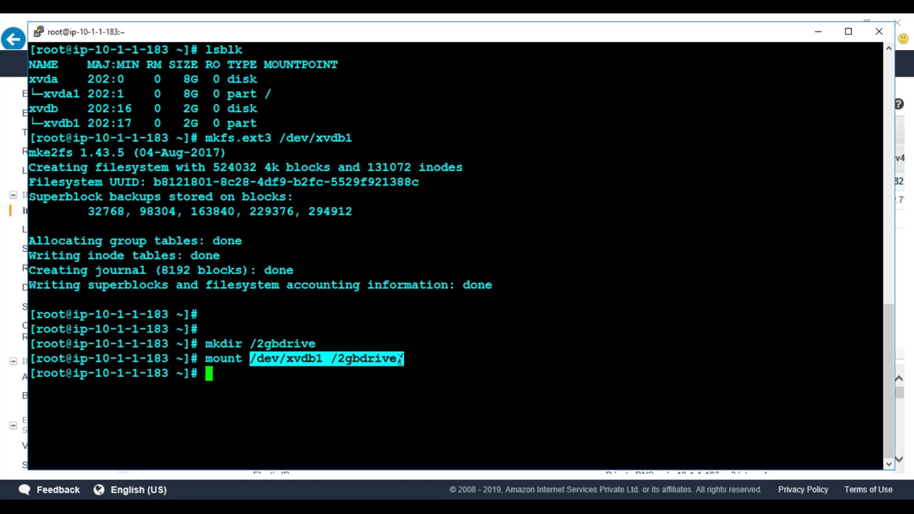
Open /etc/fstab in nano
{"action": "type", "text": "nano .et"}
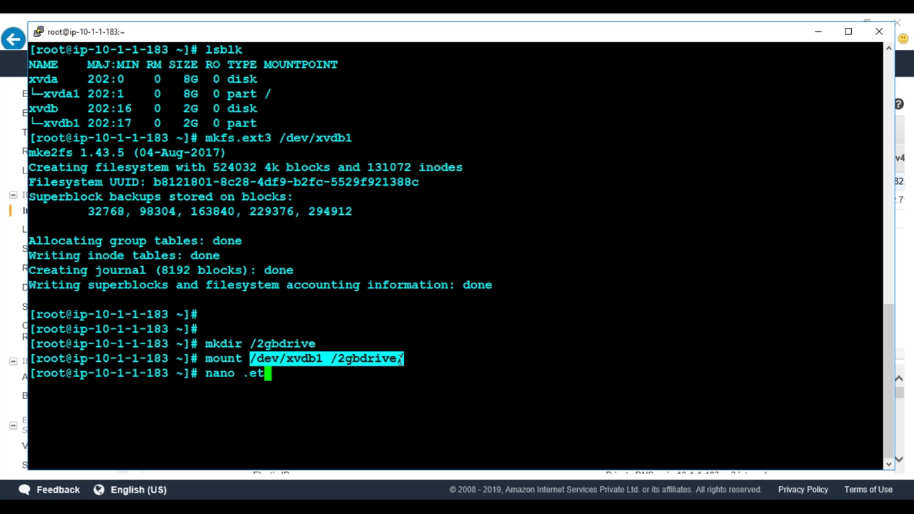
{"action": "type", "text": "fs"}
{"action": "key", "text": "BackSpace"}
{"action": "key", "text": "BackSpace"}
{"action": "key", "text": "BackSpace"}
{"action": "key", "text": "BackSpace"}
{"action": "key", "text": "BackSpace"}
{"action": "type", "text": "/etc/fstab"}
{"action": "key", "text": "Return"}
Add the line '/dev/xvdb1 /2gbdrive/ ext3 defaults 0 0' and save fstab
{"action": "key", "text": "Down"}
{"action": "key", "text": "Down"}
{"action": "key", "text": "Down"}
{"action": "key", "text": "Down"}
{"action": "key", "text": "Down"}
{"action": "key", "text": "Down"}
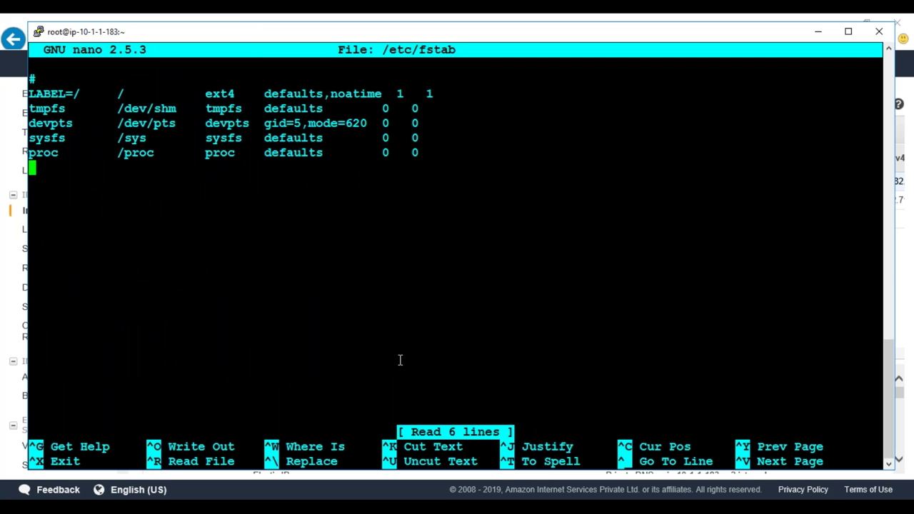
{"action": "right_click", "coordinate": [401, 360]}
{"action": "key", "text": "Tab"}
{"action": "double_click", "coordinate": [222, 93]}
{"action": "right_click", "coordinate": [222, 93]}
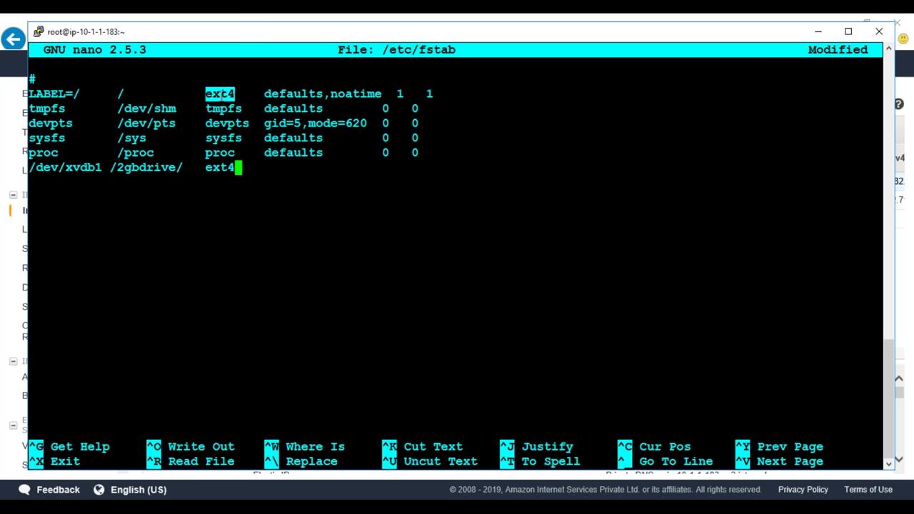
{"action": "key", "text": "BackSpace"}
{"action": "type", "text": "3"}
{"action": "key", "text": "Tab"}
{"action": "left_click_drag", "start_coordinate": [264, 152], "coordinate": [417, 153]}
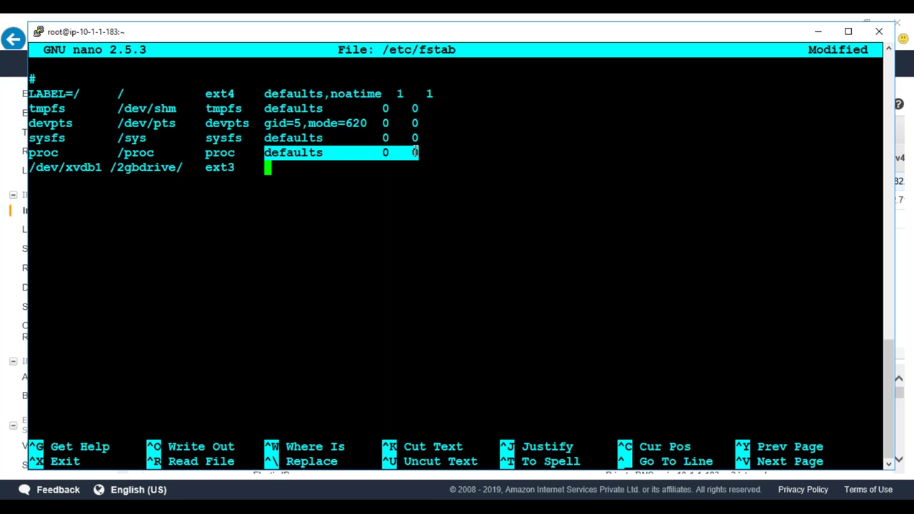
{"action": "right_click", "coordinate": [415, 152]}
{"action": "key", "text": "ctrl+x"}
{"action": "key", "text": "y"}
{"action": "key", "text": "Return"}
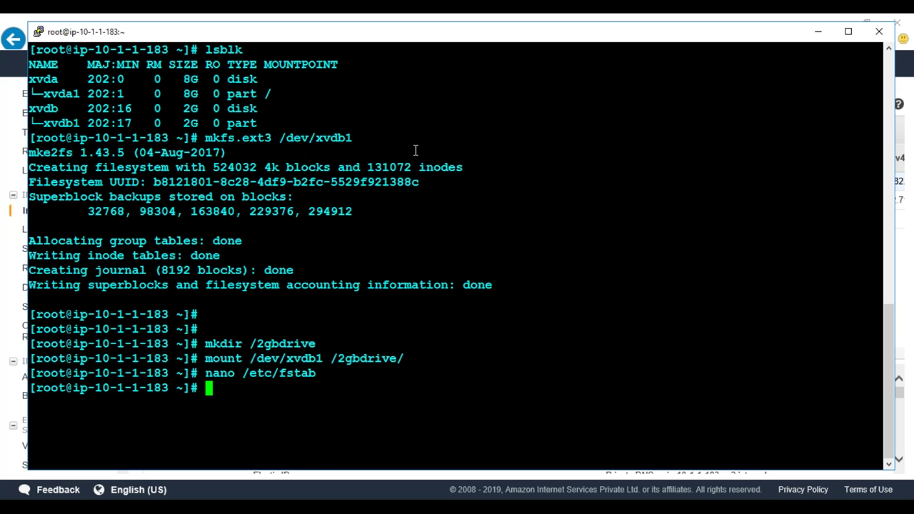
Change into the /2gbdrive directory
{"action": "type", "text": "cd /2G"}
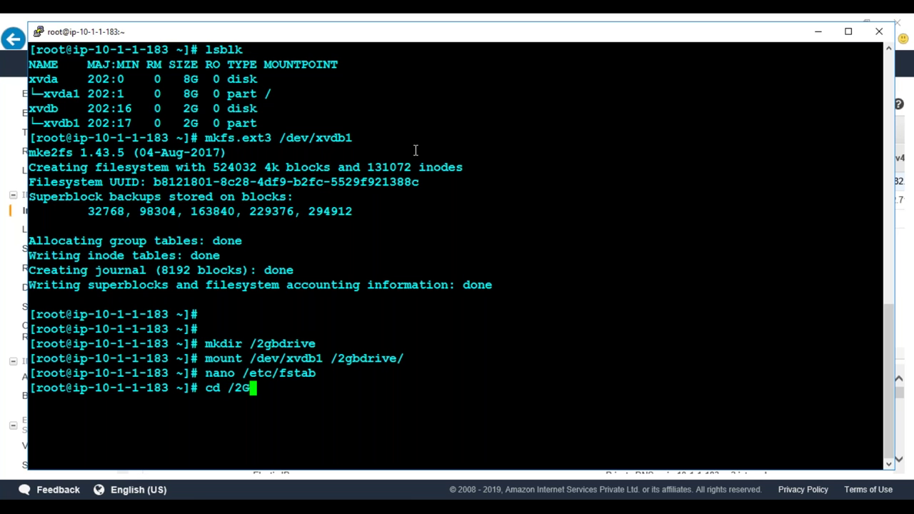
{"action": "key", "text": "BackSpace"}
{"action": "type", "text": "g"}
{"action": "key", "text": "Tab"}
{"action": "key", "text": "Return"}
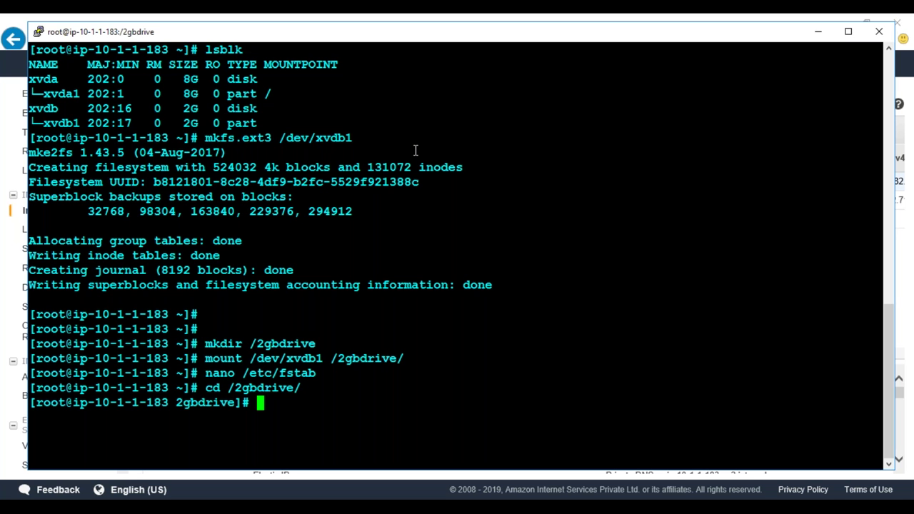
Create a new file named nosnap in nano
{"action": "type", "text": "nano test"}
{"action": "key", "text": "BackSpace"}
{"action": "key", "text": "BackSpace"}
{"action": "key", "text": "BackSpace"}
{"action": "key", "text": "BackSpace"}
{"action": "type", "text": "testfi"}
{"action": "key", "text": "BackSpace"}
{"action": "key", "text": "BackSpace"}
{"action": "key", "text": "BackSpace"}
{"action": "key", "text": "BackSpace"}
{"action": "key", "text": "BackSpace"}
{"action": "key", "text": "BackSpace"}
{"action": "type", "text": "nosnap1"}
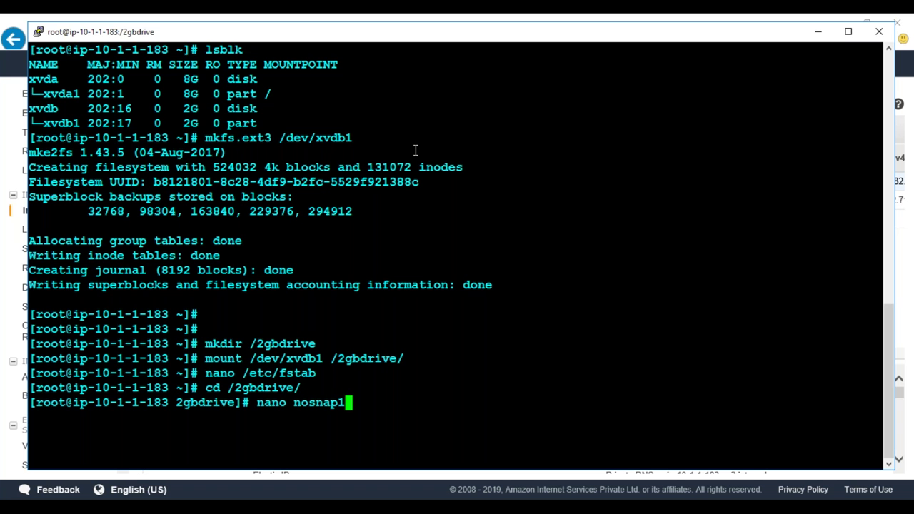
{"action": "key", "text": "BackSpace"}
{"action": "key", "text": "Return"}
Write 'THERE IS NO SNAPSHOT TAKEN FOR THIS VOLUME.....' into nosnap and save it
{"action": "type", "text": "T"}
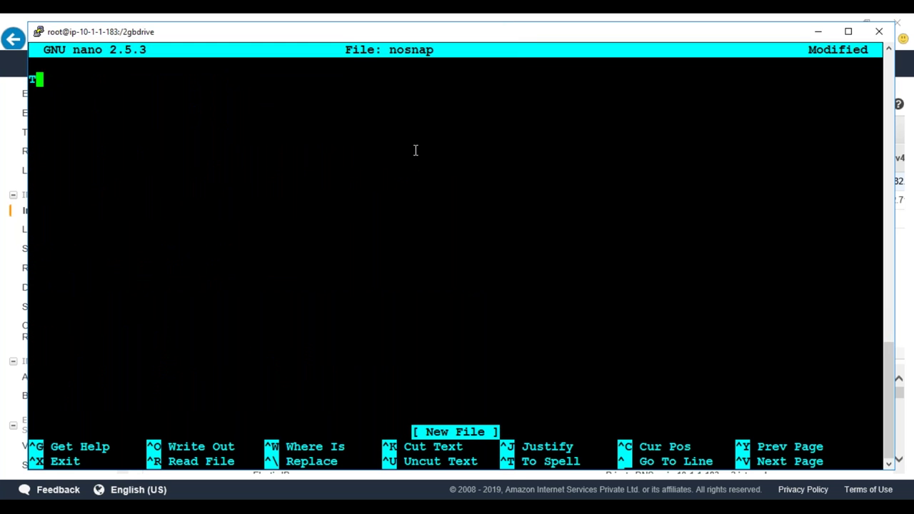
{"action": "type", "text": "HERE IS NO S"}
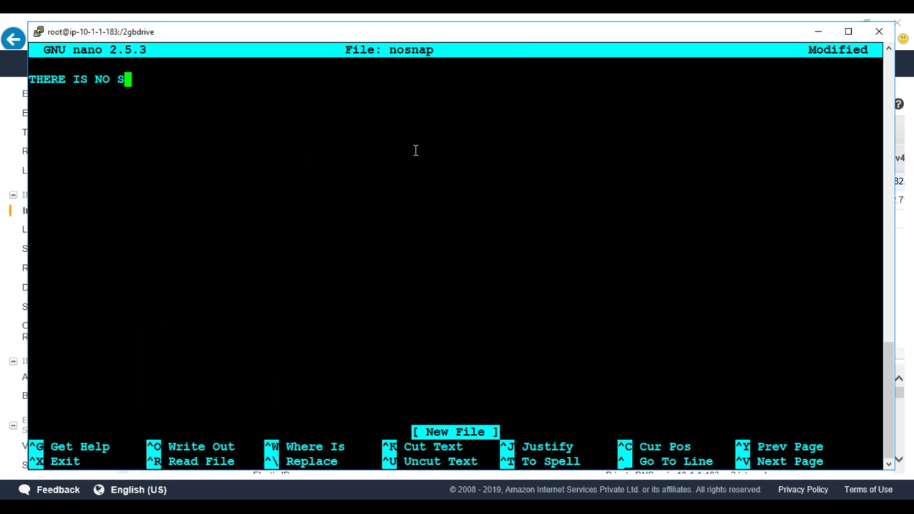
{"action": "type", "text": "NAPSHOT "}
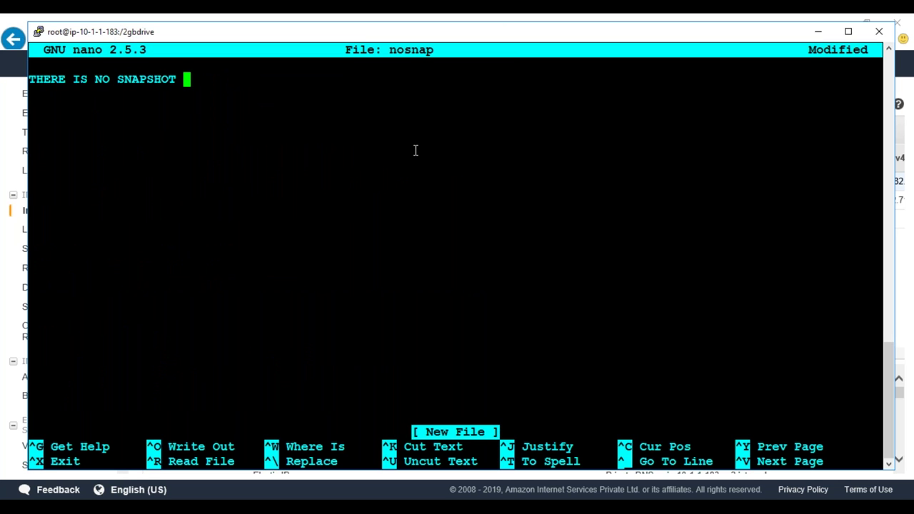
{"action": "type", "text": "AKEN"}
{"action": "key", "text": "BackSpace"}
{"action": "key", "text": "BackSpace"}
{"action": "key", "text": "BackSpace"}
{"action": "key", "text": "BackSpace"}
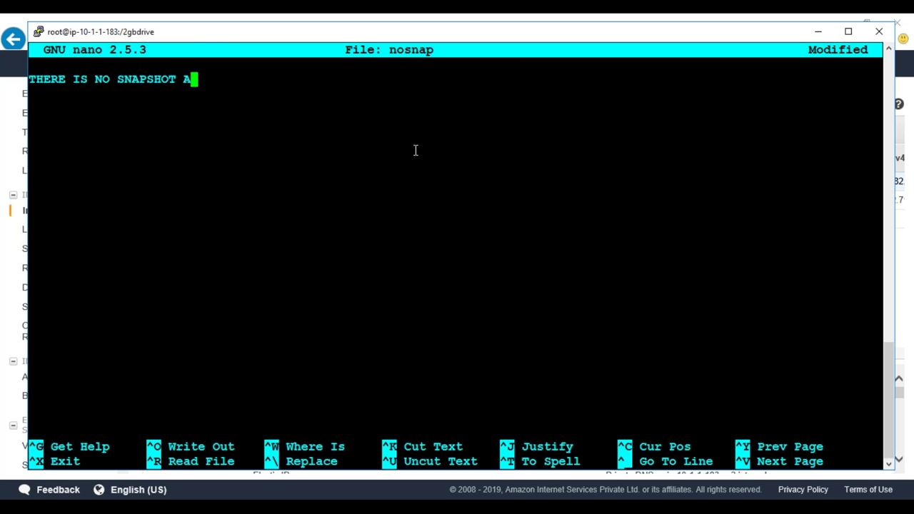
{"action": "type", "text": "TAKEN FOR "}
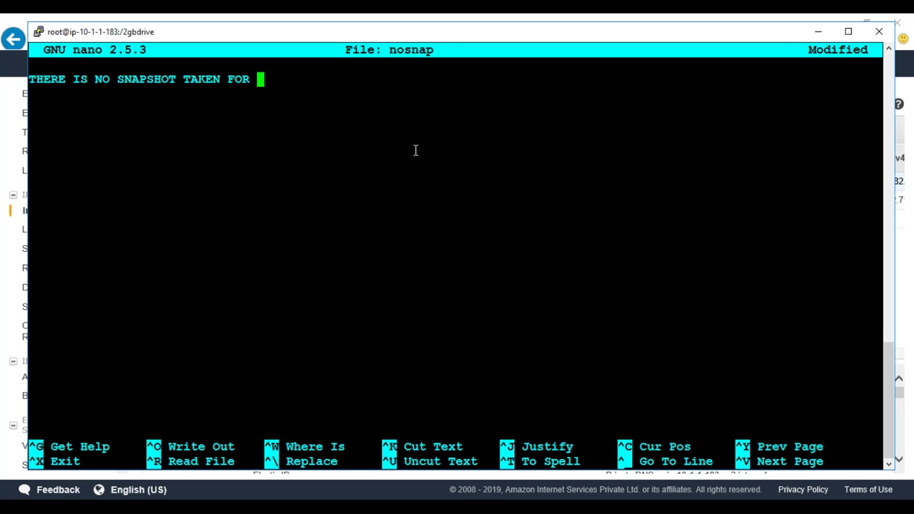
{"action": "type", "text": "THIS VOLUME.....!"}
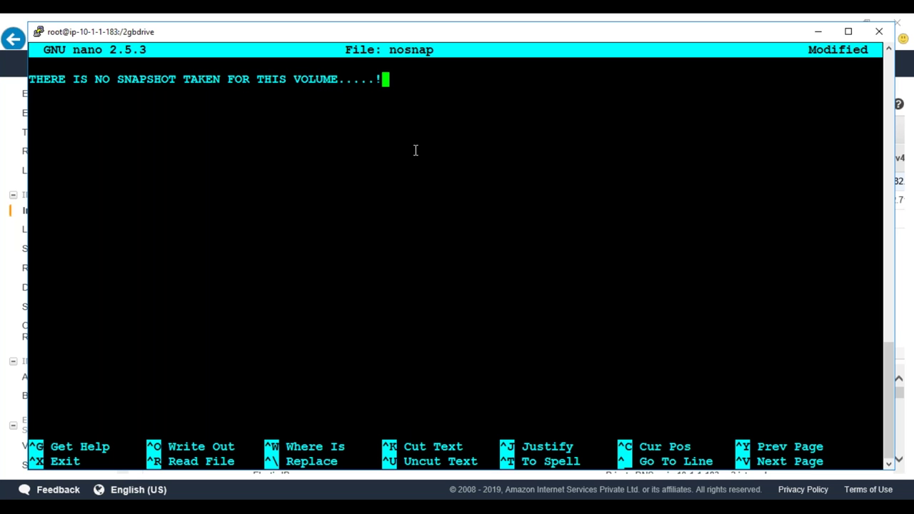
{"action": "key", "text": "ctrl+o"}
{"action": "key", "text": "Return"}
{"action": "key", "text": "ctrl+x"}
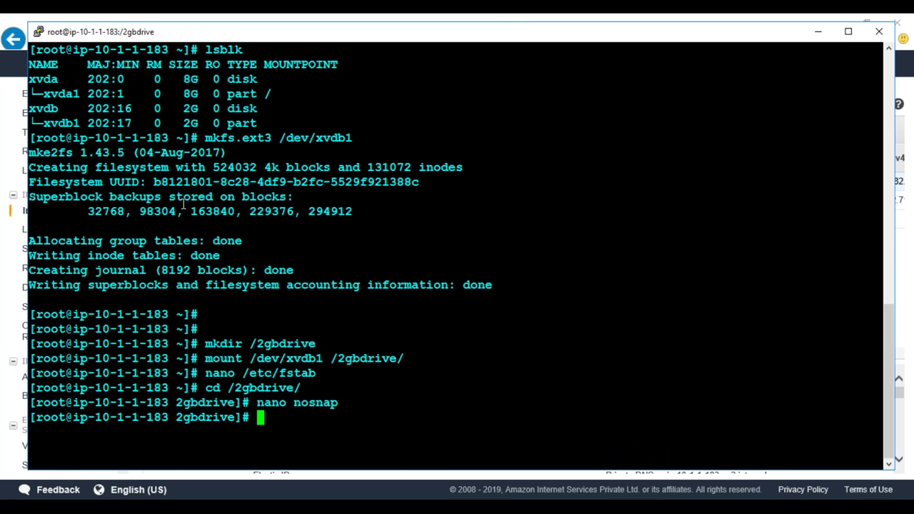
Start a snapshot of the 2 GiB volume from the EC2 Volumes list
{"action": "left_click", "coordinate": [6, 397]}
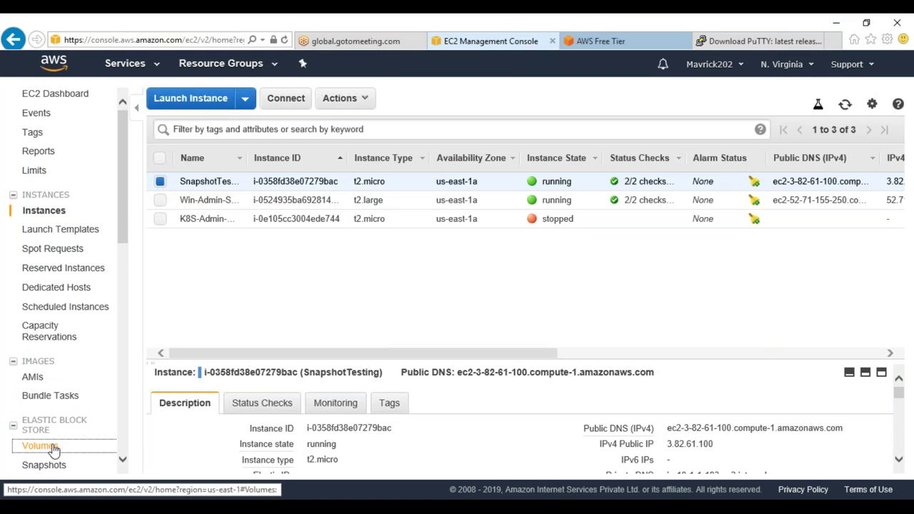
{"action": "left_click", "coordinate": [40, 447]}
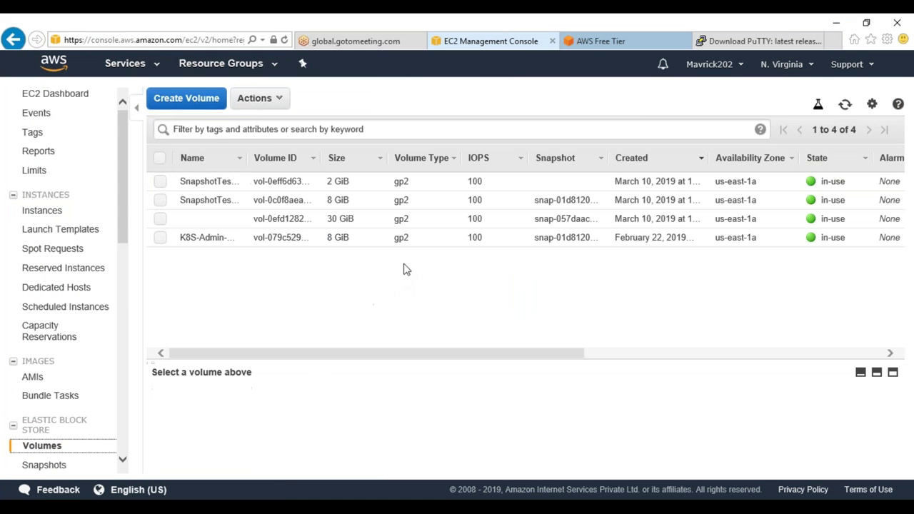
{"action": "left_click", "coordinate": [389, 183]}
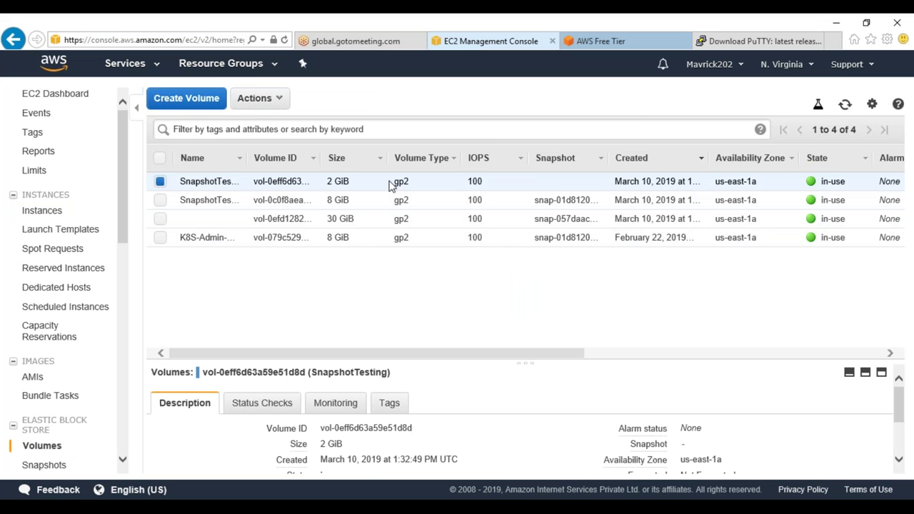
{"action": "right_click", "coordinate": [390, 183]}
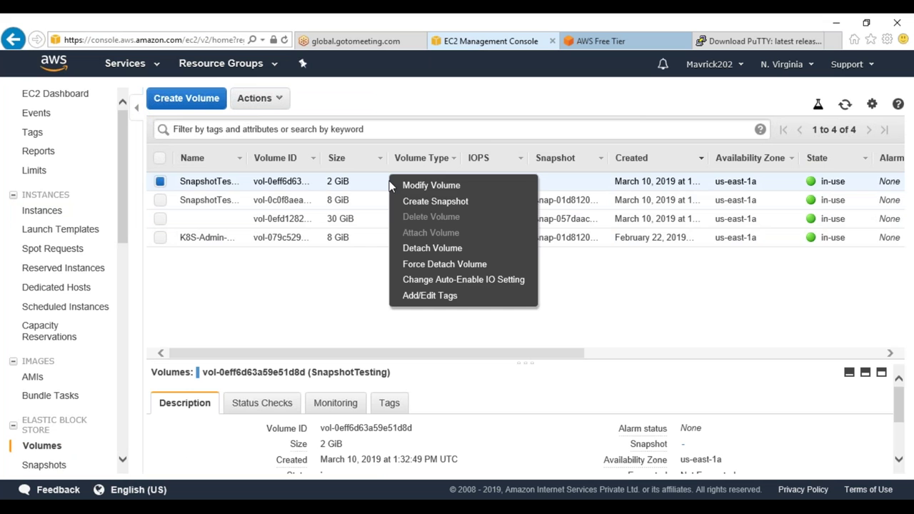
{"action": "left_click", "coordinate": [437, 203]}
Give the snapshot description SNAP1 and tag Name=SNAP1, then create it
{"action": "left_click", "coordinate": [348, 209]}
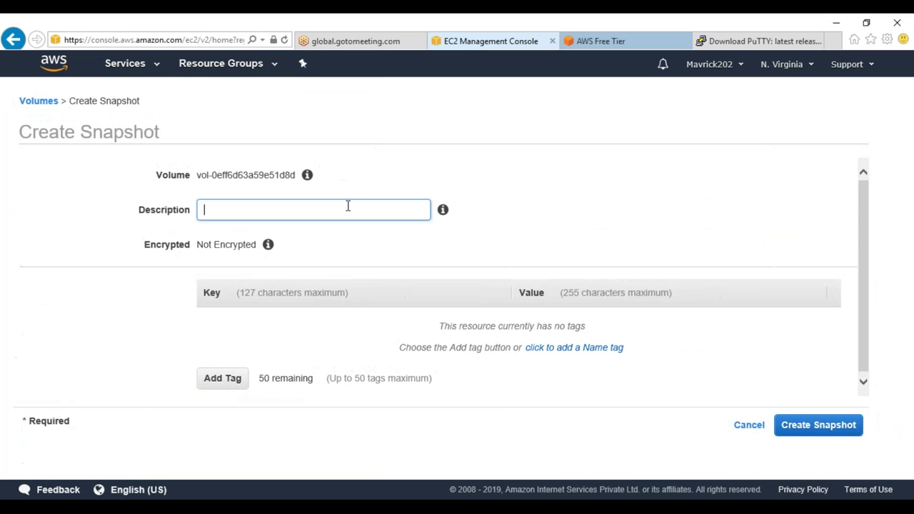
{"action": "type", "text": "SNAP1"}
{"action": "left_click", "coordinate": [320, 229]}
{"action": "left_click_drag", "start_coordinate": [269, 213], "coordinate": [204, 210]}
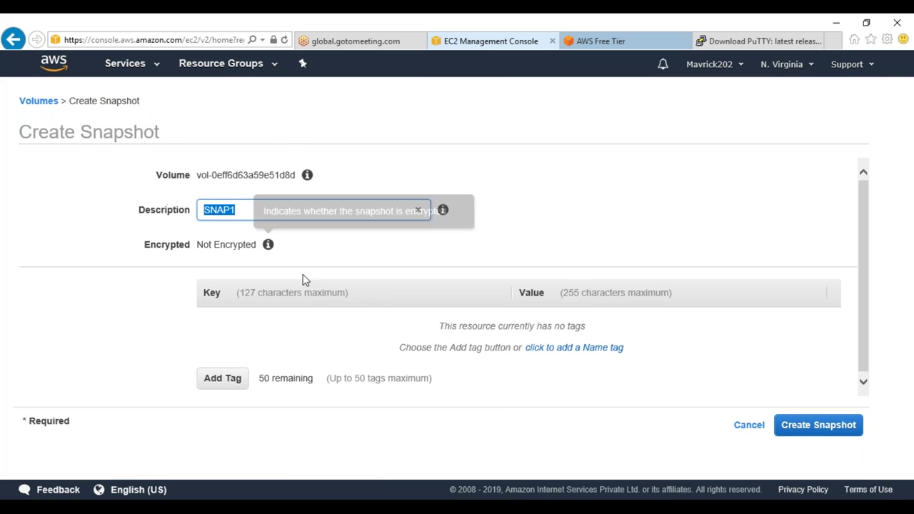
{"action": "left_click", "coordinate": [223, 379]}
{"action": "type", "text": "Na"}
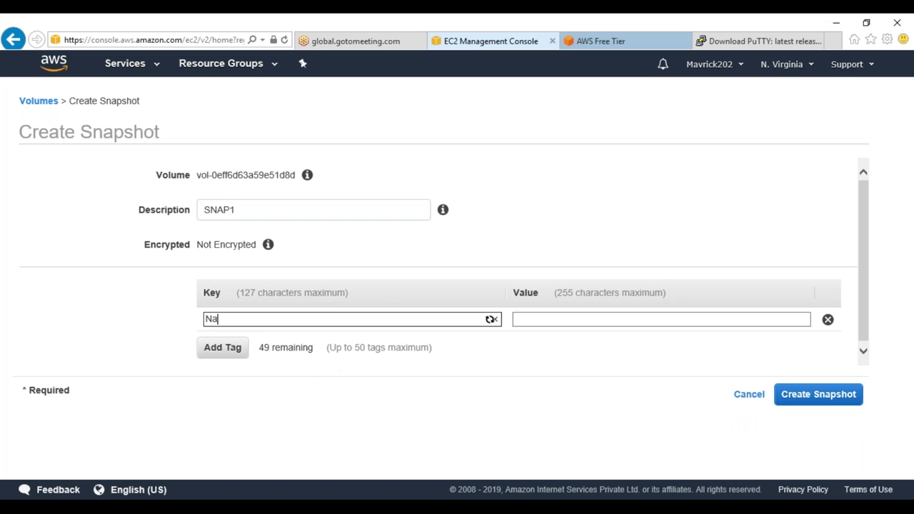
{"action": "type", "text": "me"}
{"action": "key", "text": "Tab"}
{"action": "key", "text": "ctrl+v"}
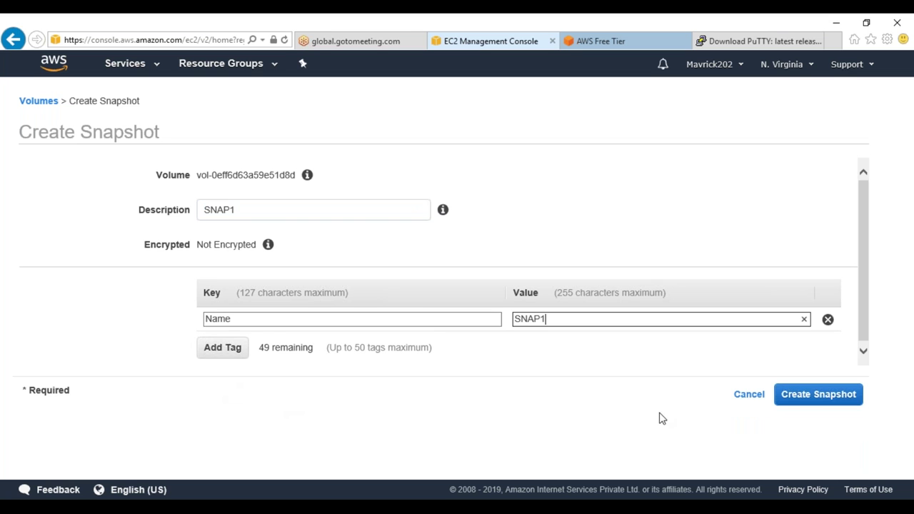
{"action": "left_click", "coordinate": [814, 397]}
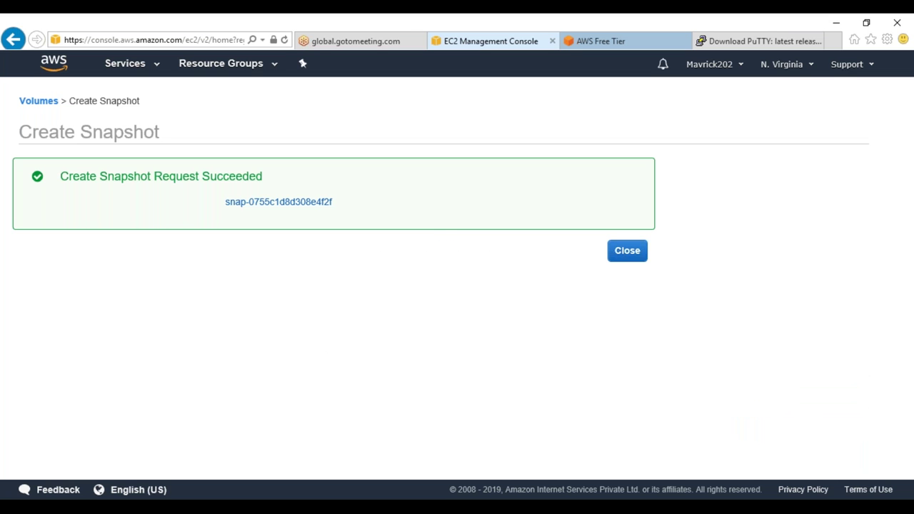
{"action": "left_click", "coordinate": [634, 257]}
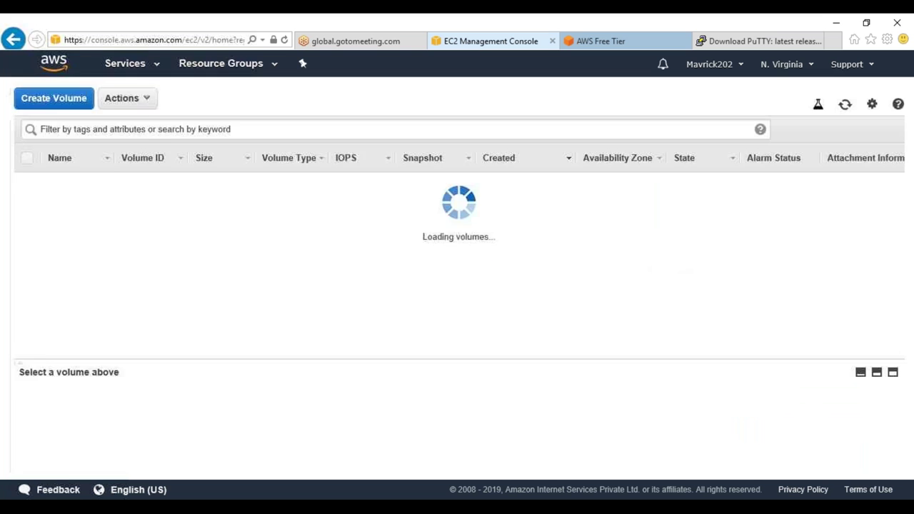
{"action": "scroll", "coordinate": [64, 354], "scroll_direction": "down", "scroll_amount": 3}
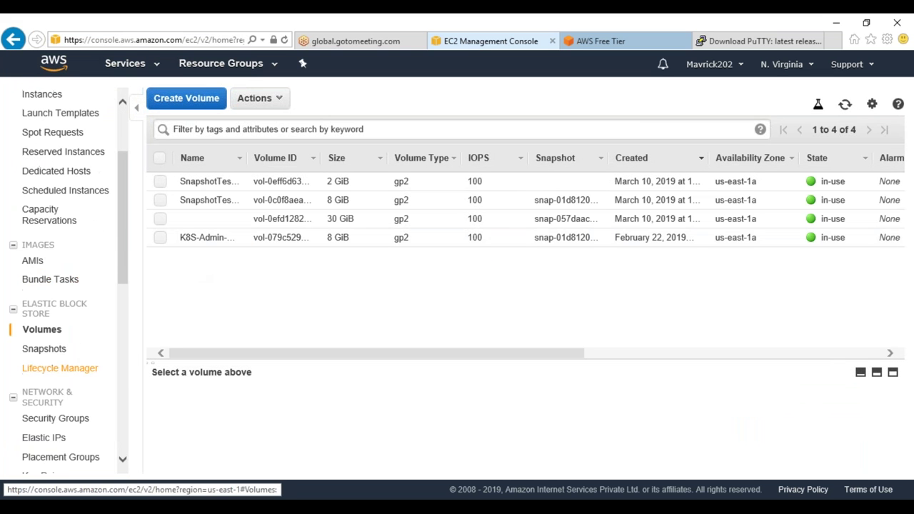
Check SNAP1 in the refreshed Snapshots list, then run ll in /2gbdrive
{"action": "left_click", "coordinate": [50, 354]}
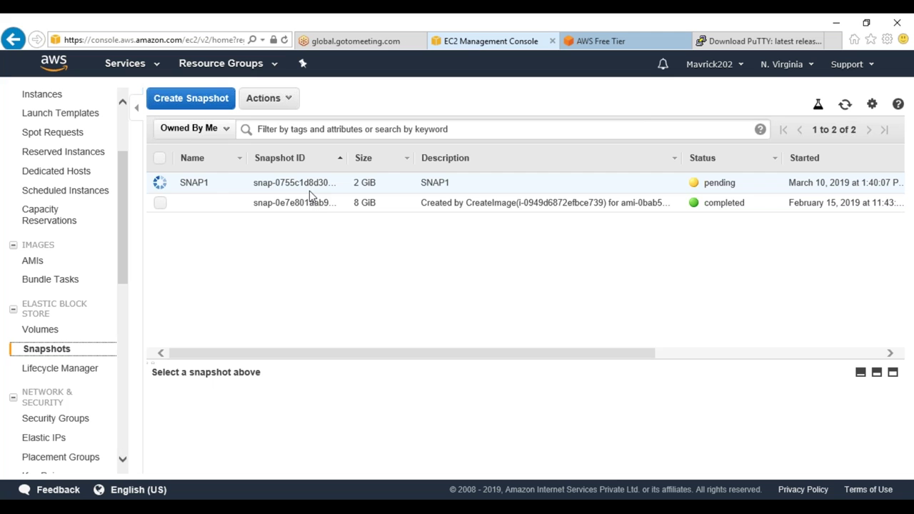
{"action": "left_click", "coordinate": [844, 105]}
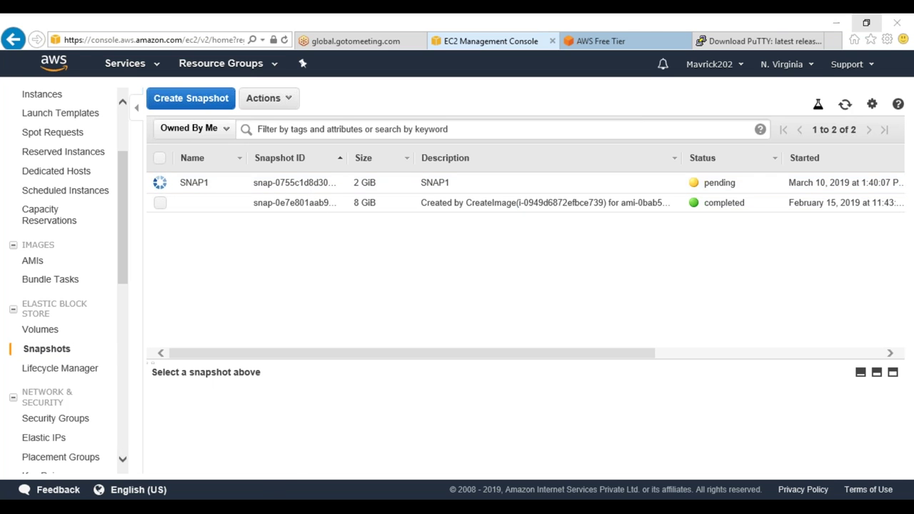
{"action": "left_click", "coordinate": [291, 505]}
{"action": "type", "text": "ll"}
{"action": "key", "text": "Return"}
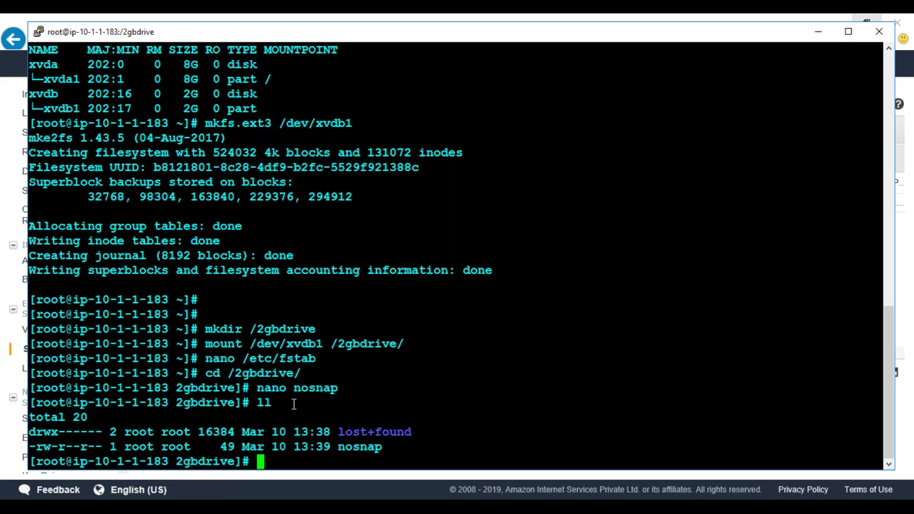
Refresh the EC2 snapshots list to confirm SNAP1 has completed
{"action": "key", "text": "alt+Tab"}
{"action": "left_click", "coordinate": [846, 107]}
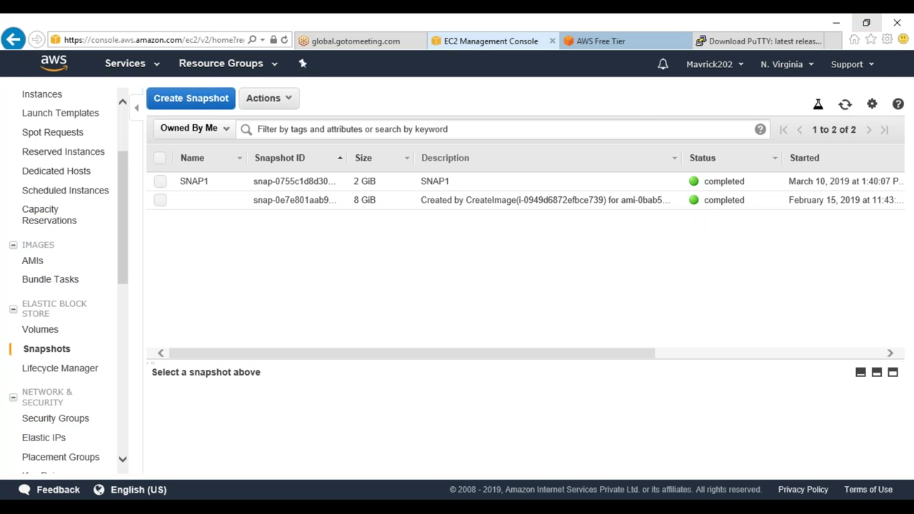
{"action": "key", "text": "alt+Tab"}
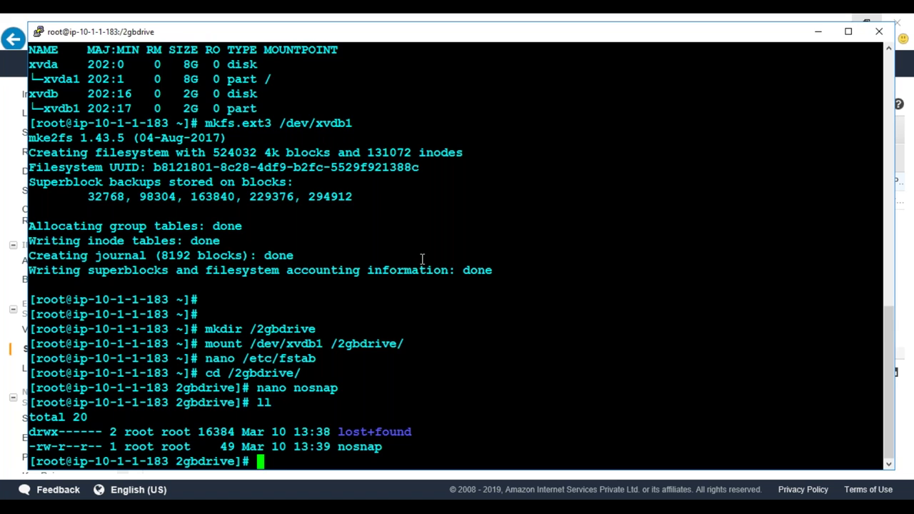
Create file SNAP1 in /2gbdrive containing 'HELLO... SNAP1 is been TAKEN...!!' and save it
{"action": "type", "text": "clear"}
{"action": "key", "text": "Return"}
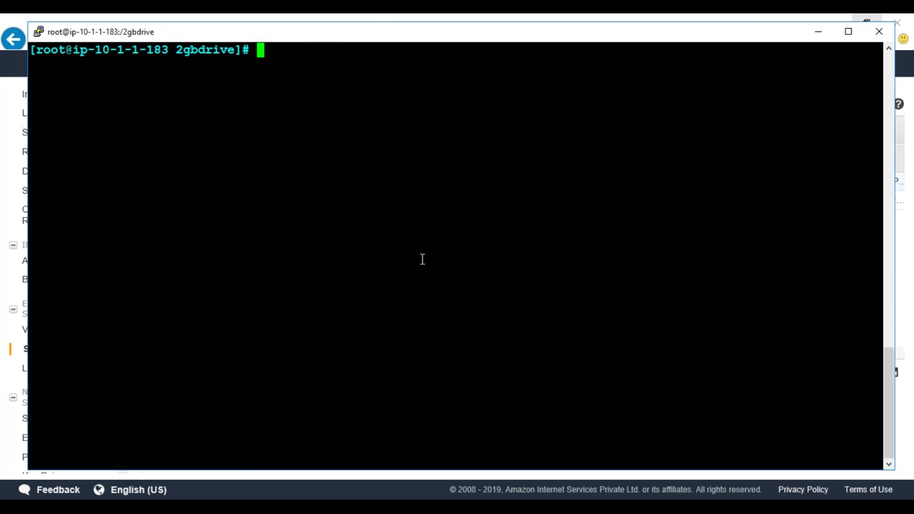
{"action": "type", "text": "nano SNAP1"}
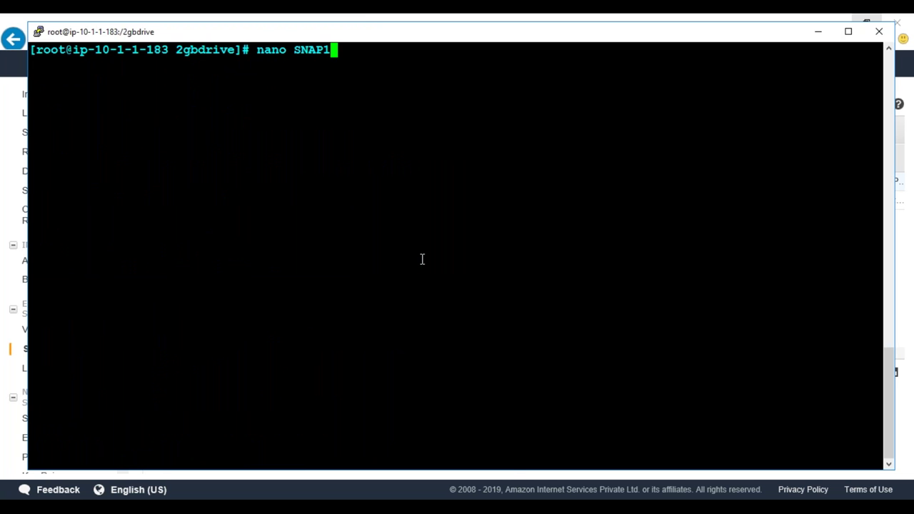
{"action": "key", "text": "Return"}
{"action": "type", "text": "H"}
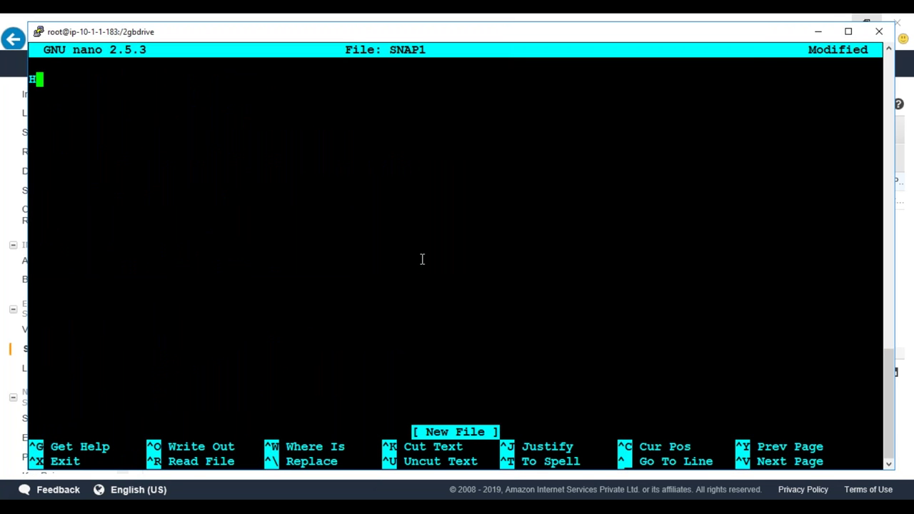
{"action": "type", "text": "ELLO... SNAP"}
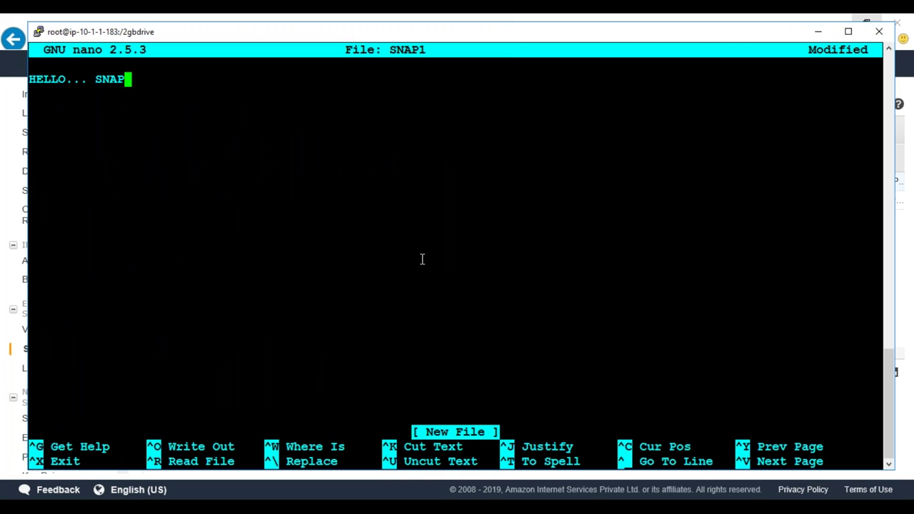
{"action": "type", "text": "1 is been "}
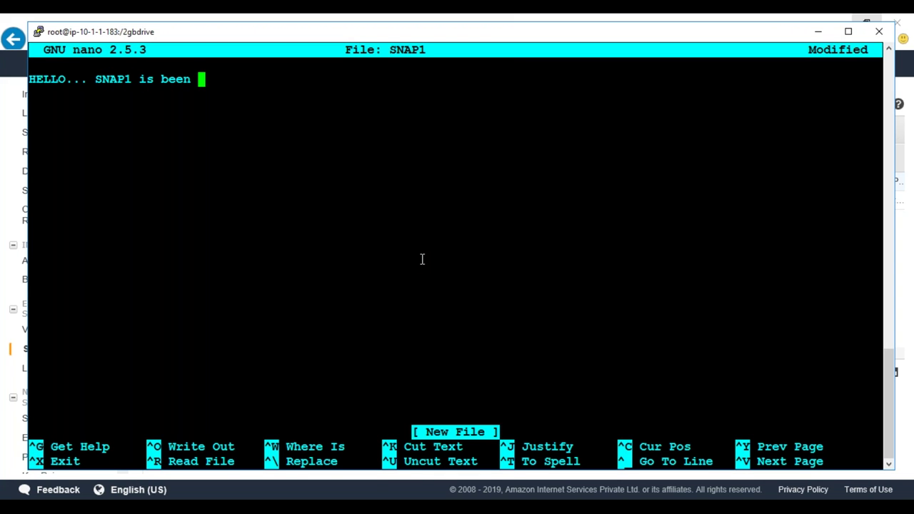
{"action": "type", "text": "TAKEN...!!"}
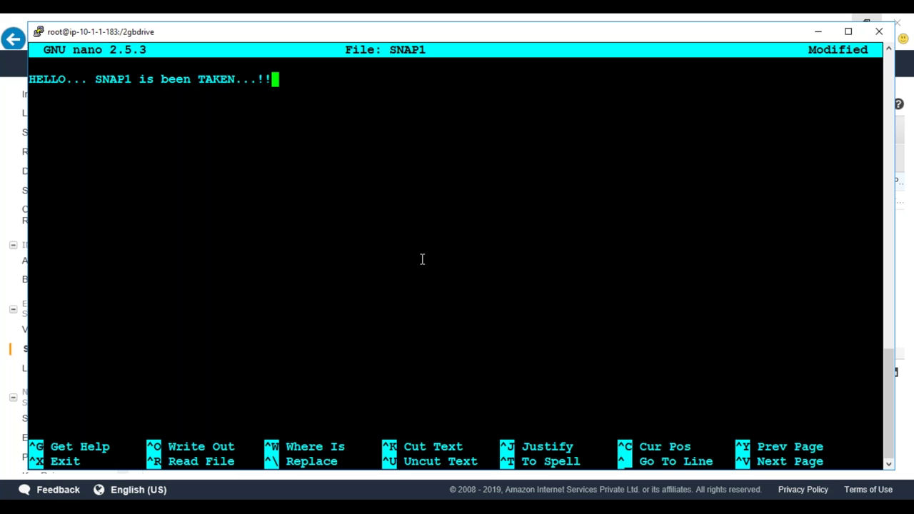
{"action": "key", "text": "ctrl+x"}
{"action": "key", "text": "y"}
{"action": "key", "text": "Return"}
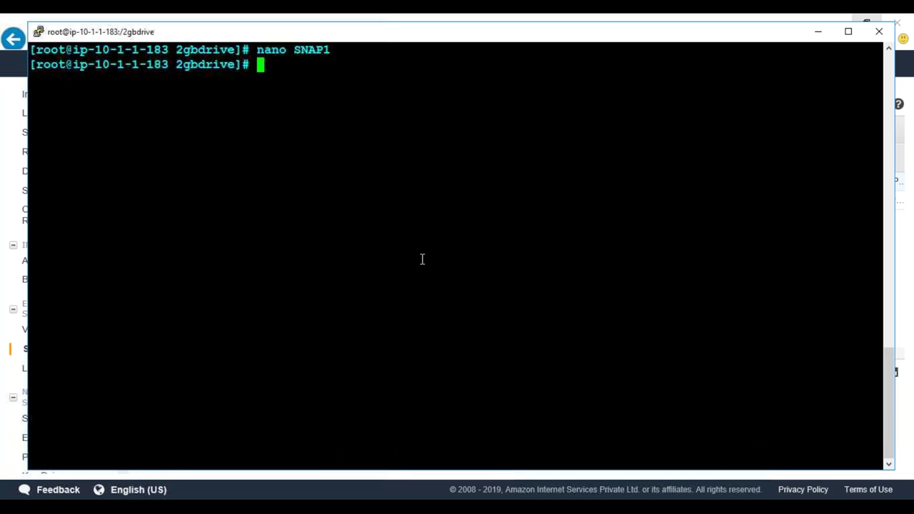
Return to the EC2 console and go to the Volumes list
{"action": "key", "text": "alt+Tab"}
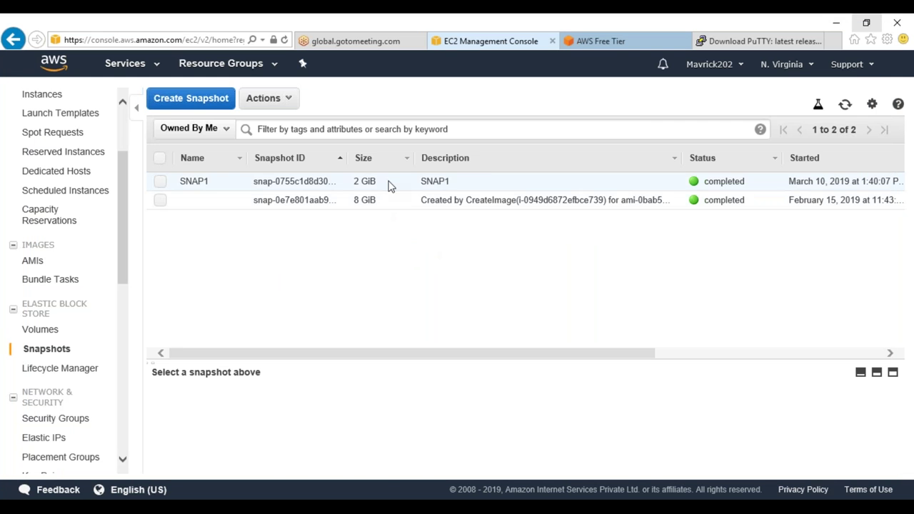
{"action": "right_click", "coordinate": [388, 183]}
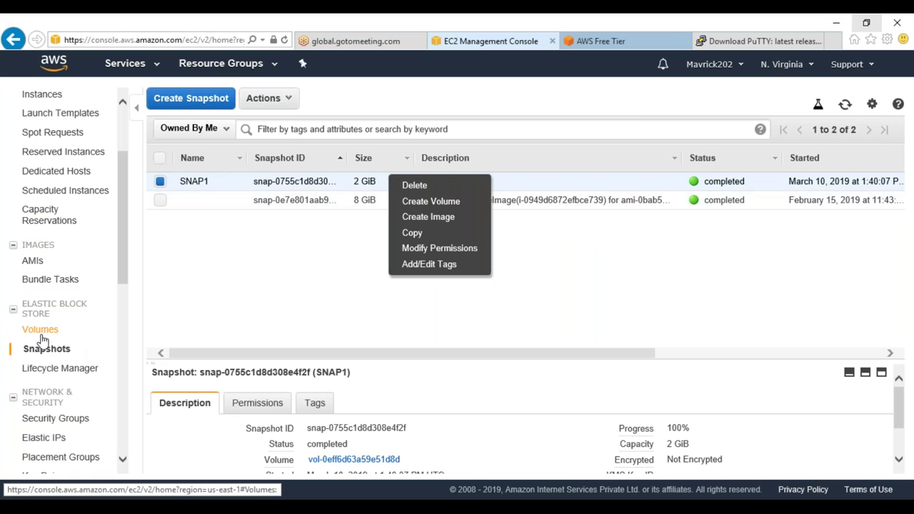
{"action": "left_click", "coordinate": [40, 330]}
Snapshot the 2 GiB volume with description SNAP2 and a Name tag, then view Snapshots
{"action": "right_click", "coordinate": [401, 182]}
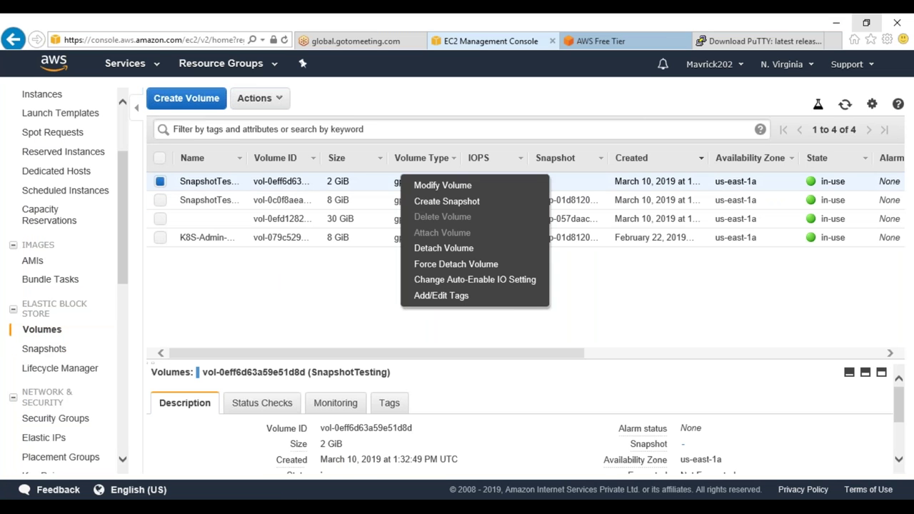
{"action": "left_click", "coordinate": [458, 203]}
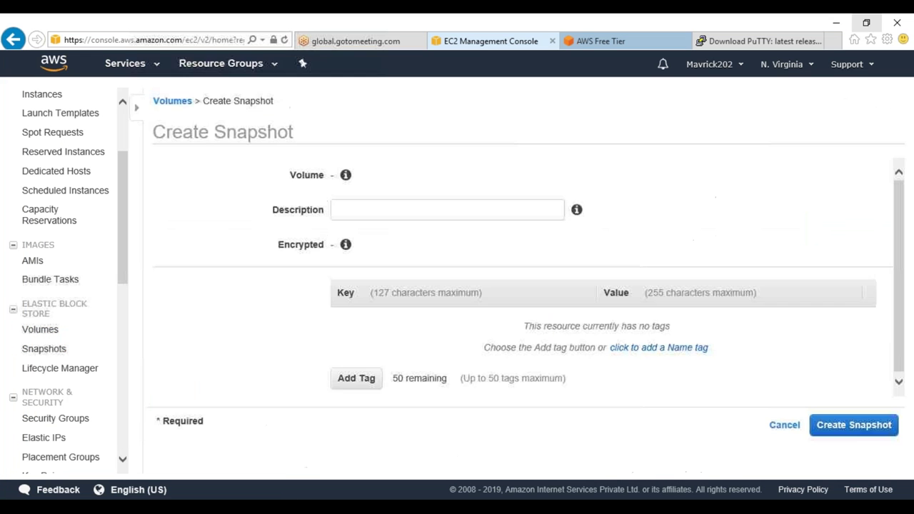
{"action": "left_click", "coordinate": [301, 210]}
{"action": "type", "text": "SNAP2"}
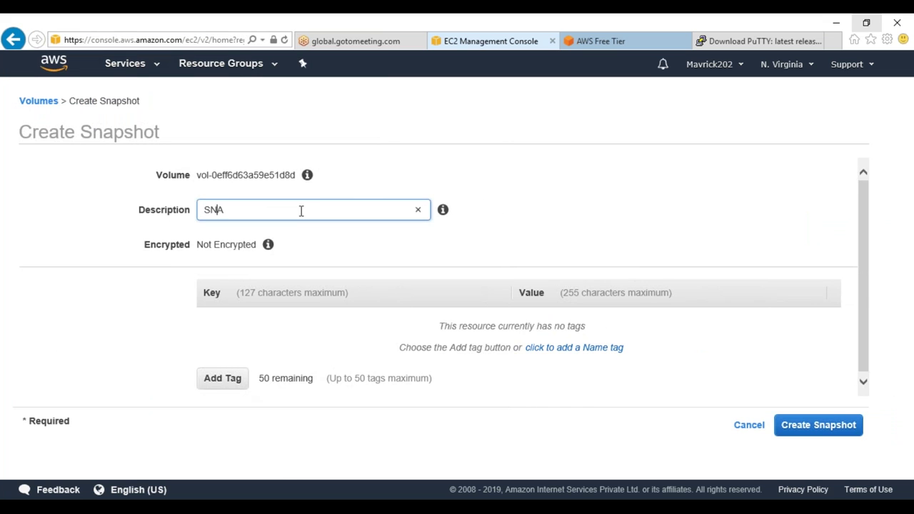
{"action": "left_click", "coordinate": [219, 379]}
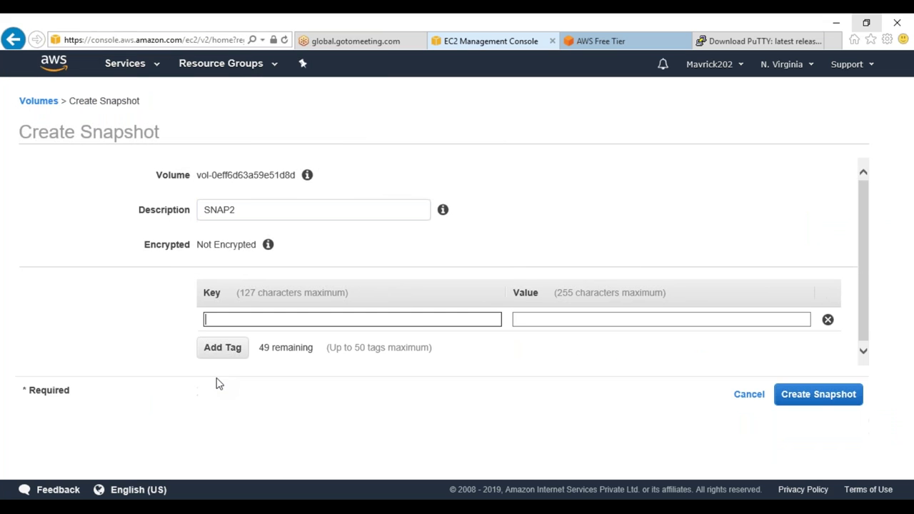
{"action": "type", "text": "Name"}
{"action": "key", "text": "Tab"}
{"action": "type", "text": "SNA"}
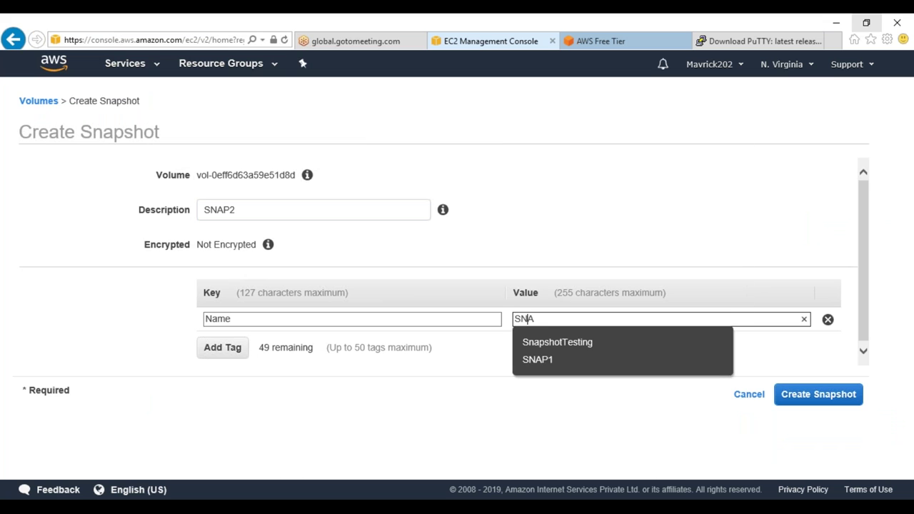
{"action": "type", "text": "P3"}
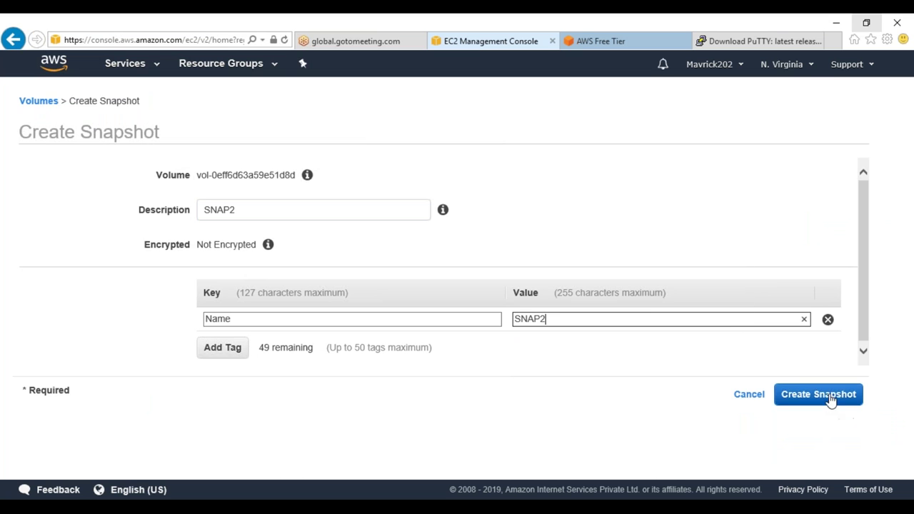
{"action": "left_click", "coordinate": [828, 400]}
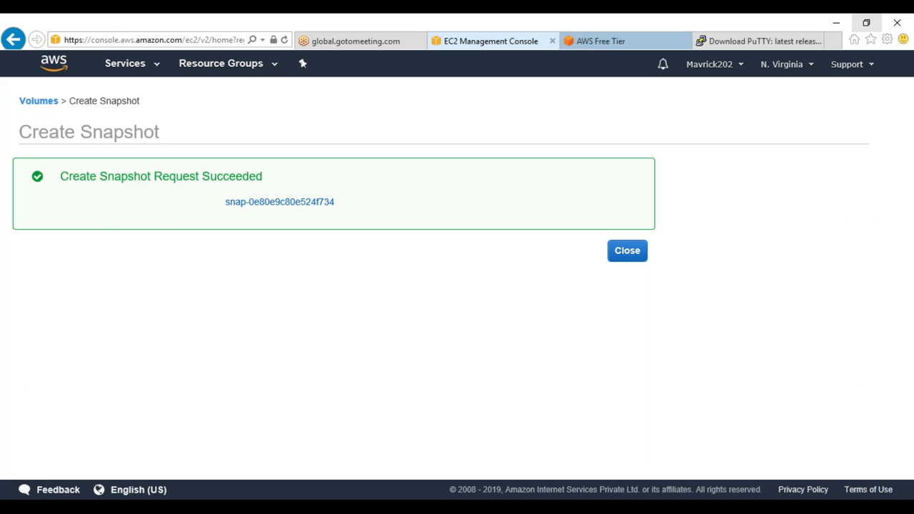
{"action": "left_click", "coordinate": [632, 255]}
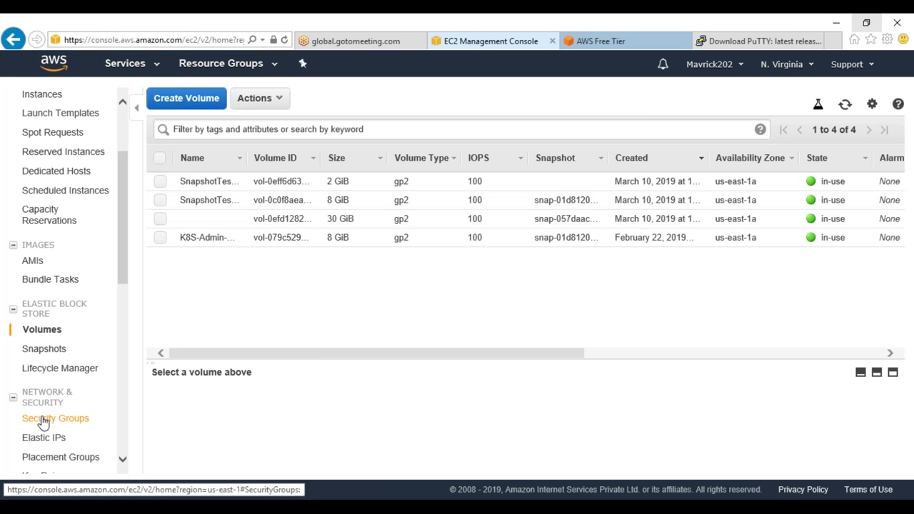
{"action": "left_click", "coordinate": [45, 350]}
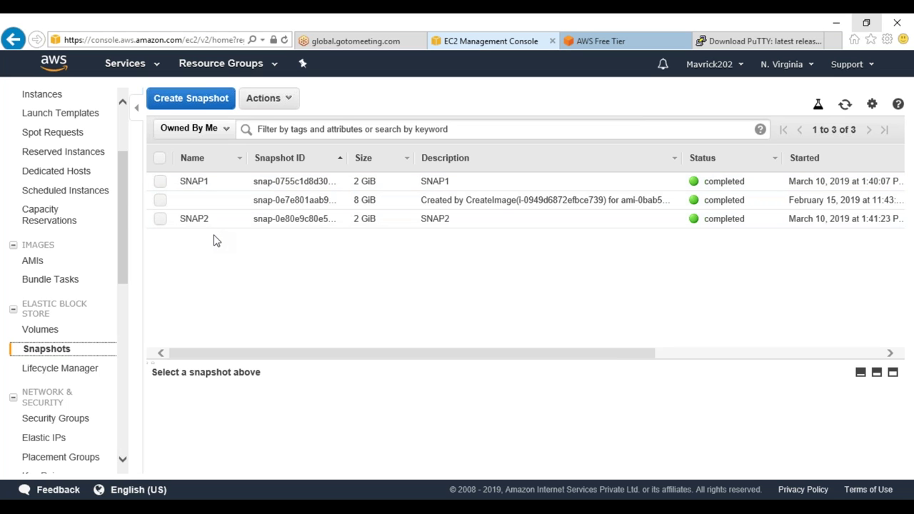
List the files in /2gbdrive with ll and point out the SNAP1 file
{"action": "mouse_move", "coordinate": [244, 509]}
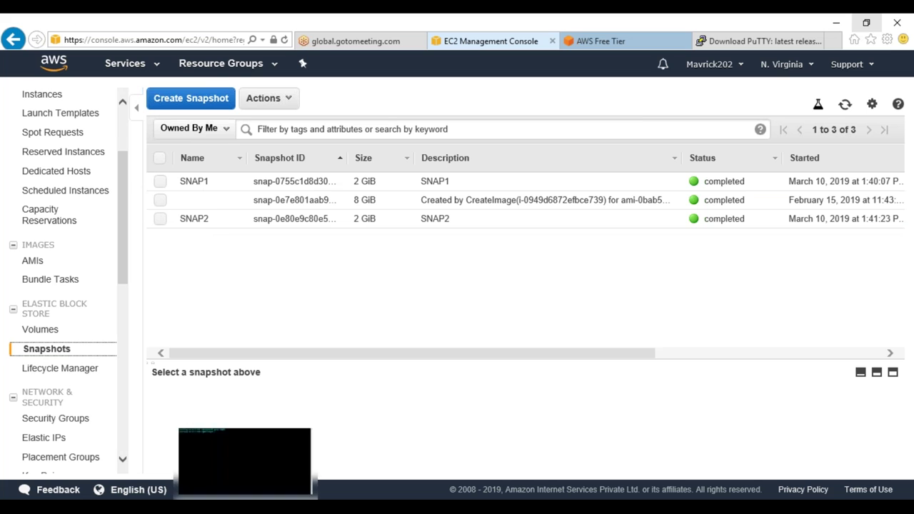
{"action": "left_click", "coordinate": [244, 457]}
{"action": "type", "text": "ll"}
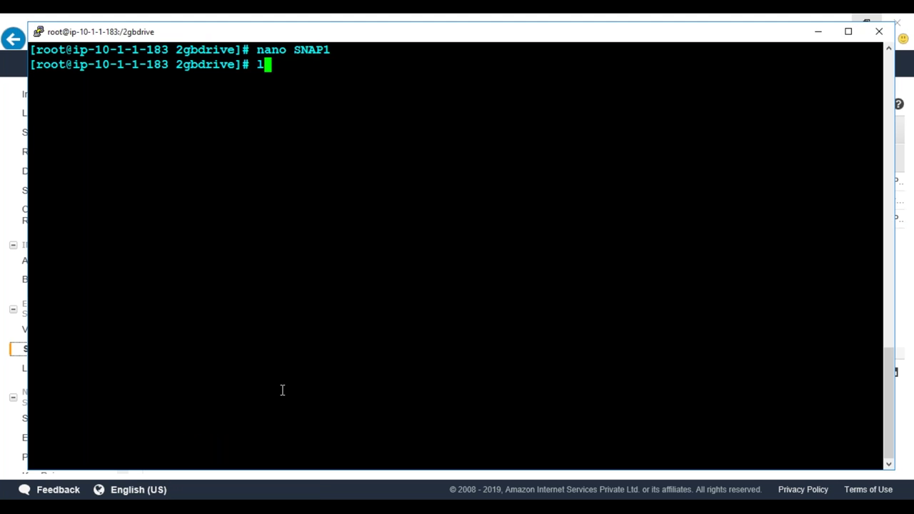
{"action": "key", "text": "Return"}
{"action": "left_click_drag", "start_coordinate": [383, 109], "coordinate": [18, 91]}
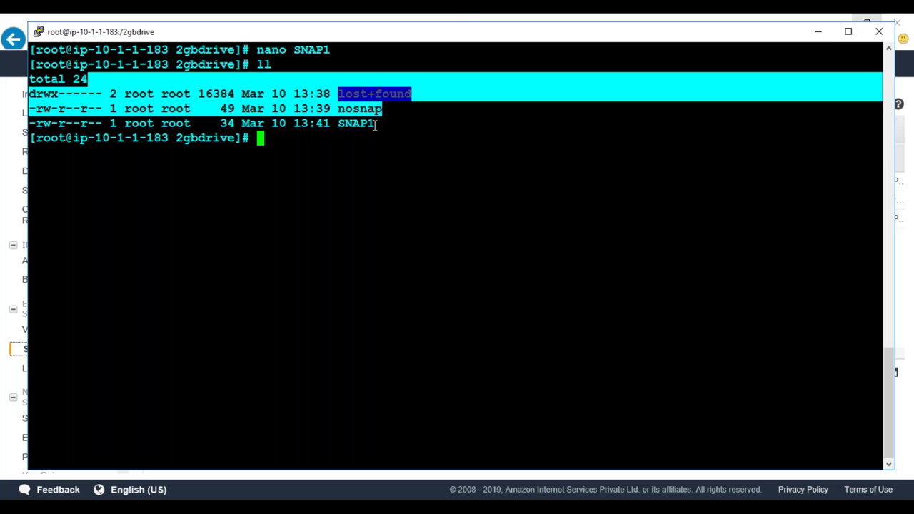
{"action": "left_click_drag", "start_coordinate": [374, 125], "coordinate": [307, 123]}
Show the details of the SNAP1 snapshot in the EC2 console
{"action": "left_click", "coordinate": [471, 19]}
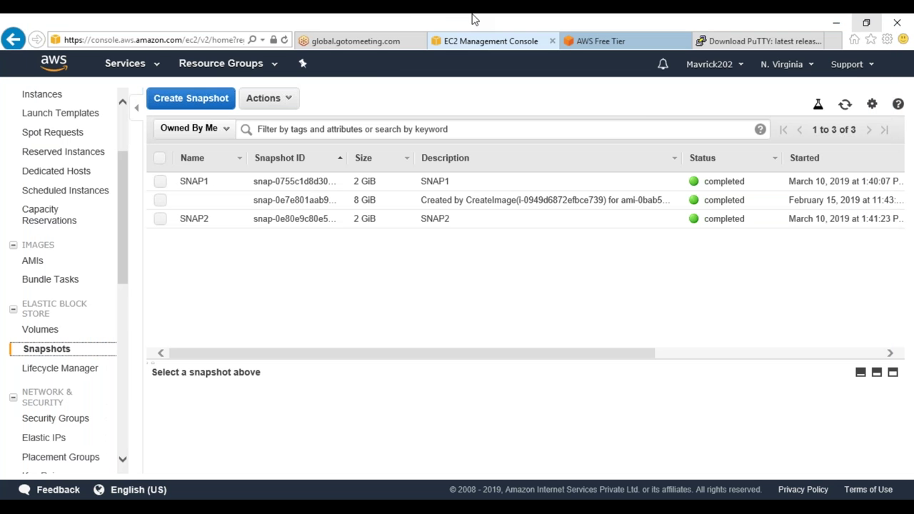
{"action": "left_click", "coordinate": [461, 184]}
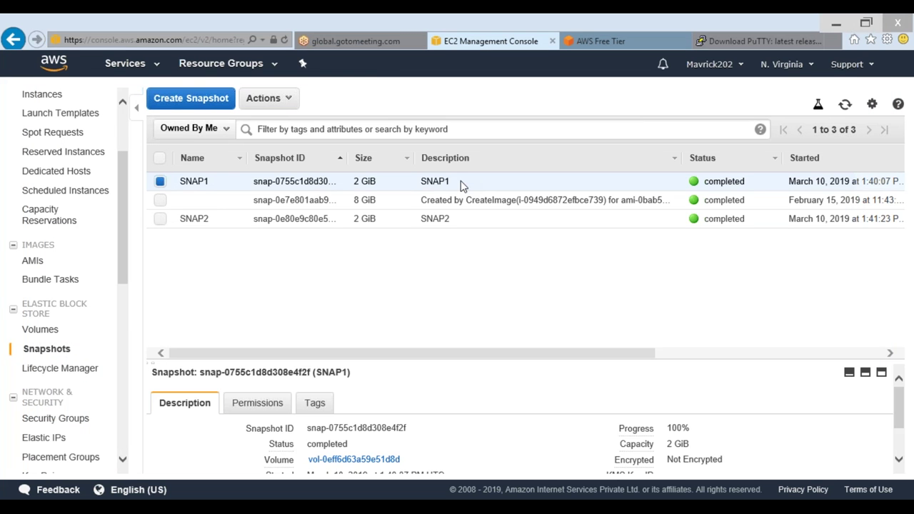
{"action": "key", "text": "alt+Tab"}
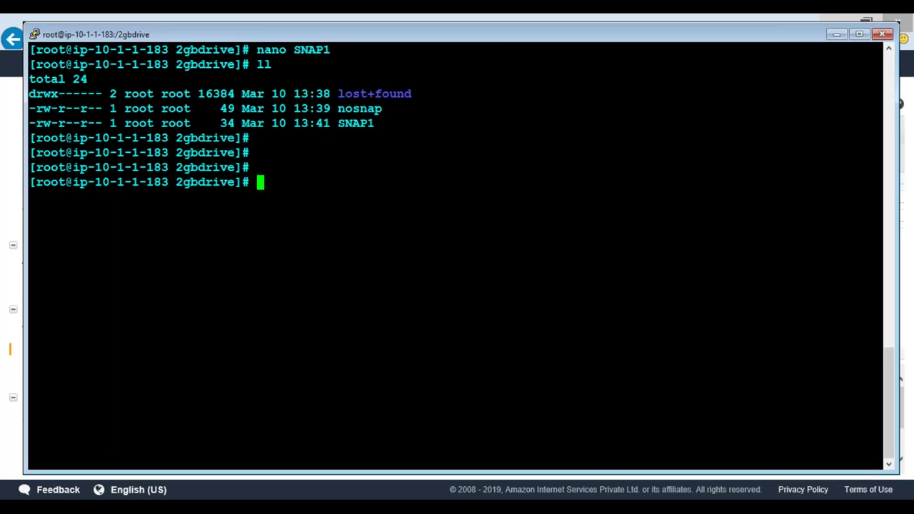
{"action": "key", "text": "Return"}
{"action": "key", "text": "Return"}
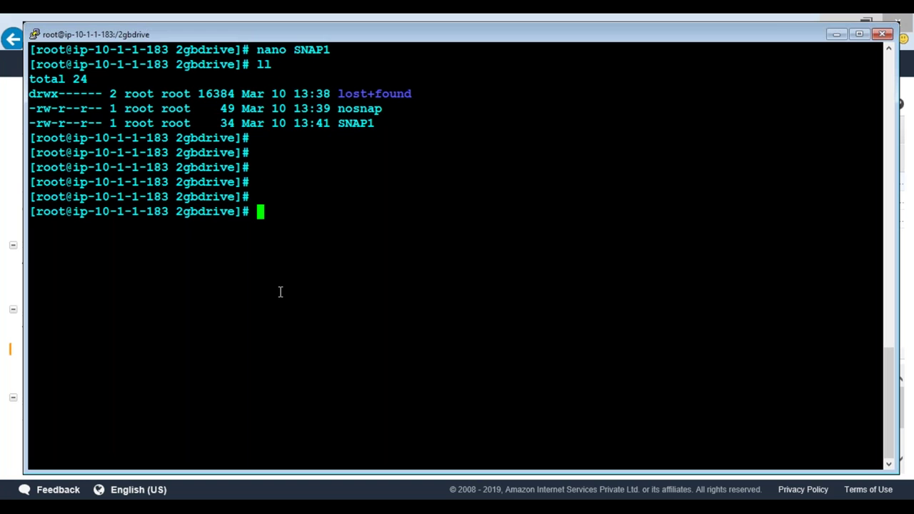
Copy SNAP1 to a new file SNAP2 with cp
{"action": "type", "text": "cp SN"}
{"action": "key", "text": "Tab"}
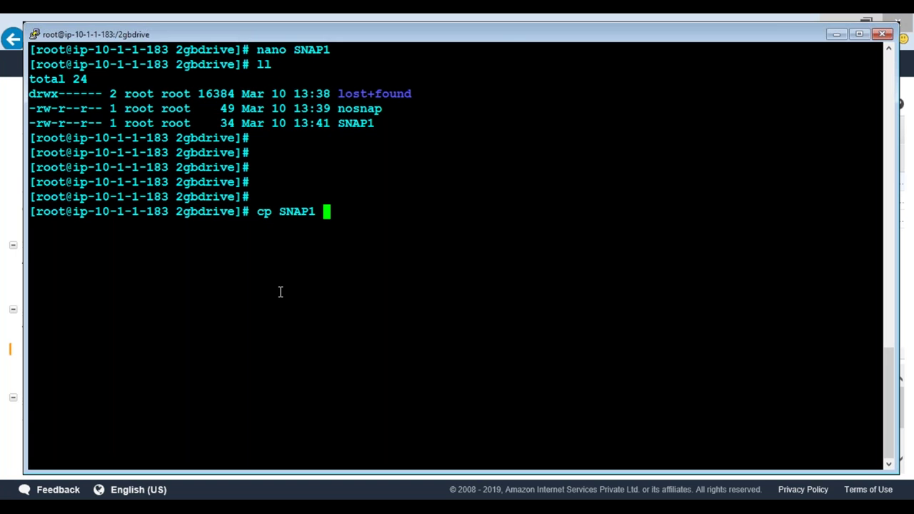
{"action": "type", "text": "SN"}
{"action": "key", "text": "Tab"}
{"action": "key", "text": "BackSpace"}
{"action": "key", "text": "BackSpace"}
{"action": "type", "text": "2"}
{"action": "key", "text": "Return"}
Open SNAP2 in nano and change SNAP1 in its line to SNAP2
{"action": "type", "text": "nano"}
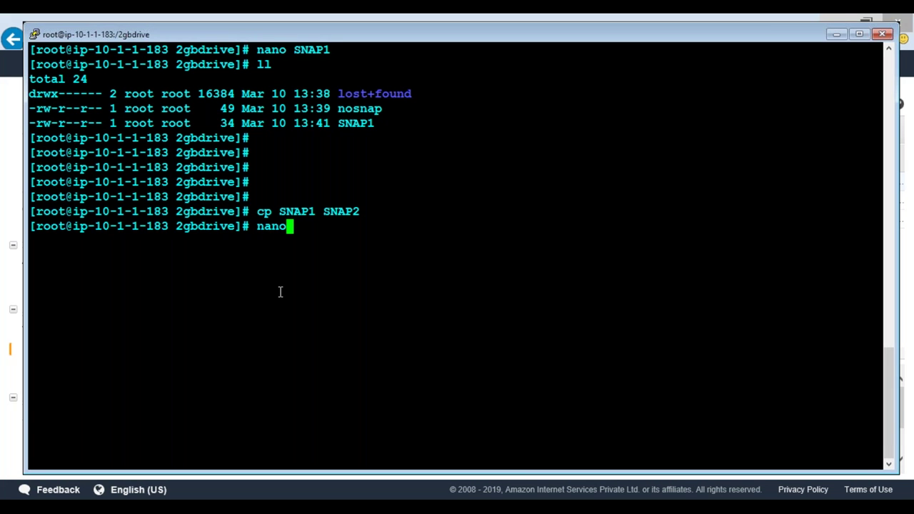
{"action": "type", "text": " SN"}
{"action": "key", "text": "Tab"}
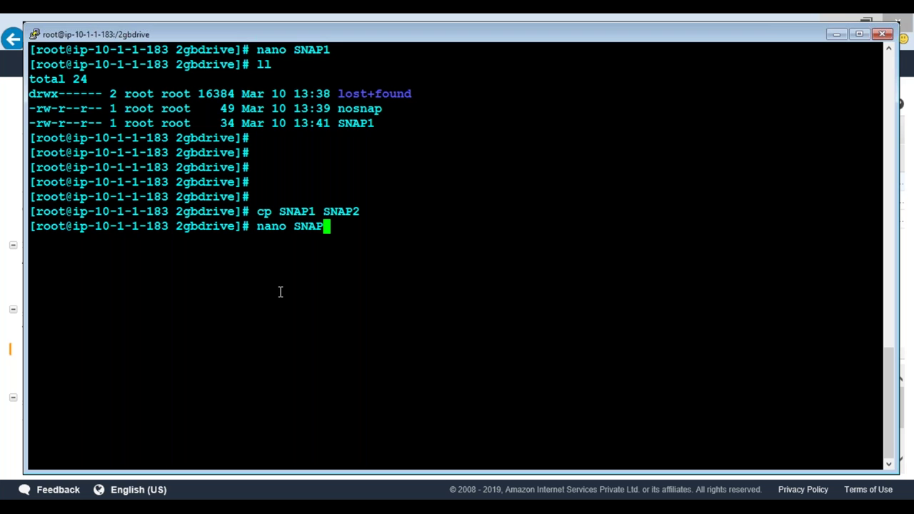
{"action": "type", "text": "2"}
{"action": "key", "text": "Tab"}
{"action": "key", "text": "Return"}
{"action": "key", "text": "Right"}
{"action": "key", "text": "Right"}
{"action": "key", "text": "Right"}
{"action": "key", "text": "Right"}
{"action": "key", "text": "Right"}
{"action": "key", "text": "Right"}
{"action": "key", "text": "Right"}
{"action": "key", "text": "Right"}
{"action": "key", "text": "Right"}
{"action": "key", "text": "Right"}
{"action": "key", "text": "Right"}
{"action": "key", "text": "Right"}
{"action": "key", "text": "Right"}
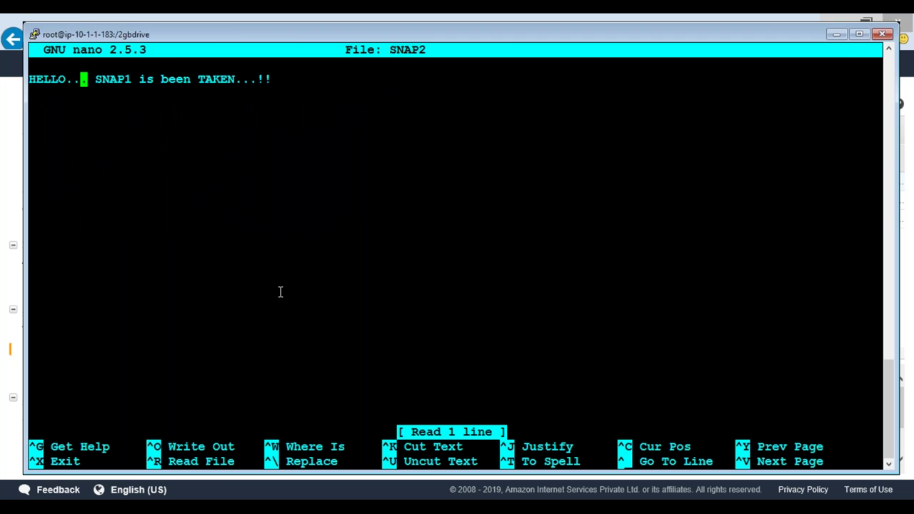
{"action": "key", "text": "Right"}
{"action": "key", "text": "BackSpace"}
{"action": "type", "text": "2"}
Save SNAP2 under its own name and exit nano
{"action": "key", "text": "ctrl+o"}
{"action": "key", "text": "Return"}
{"action": "type", "text": "x"}
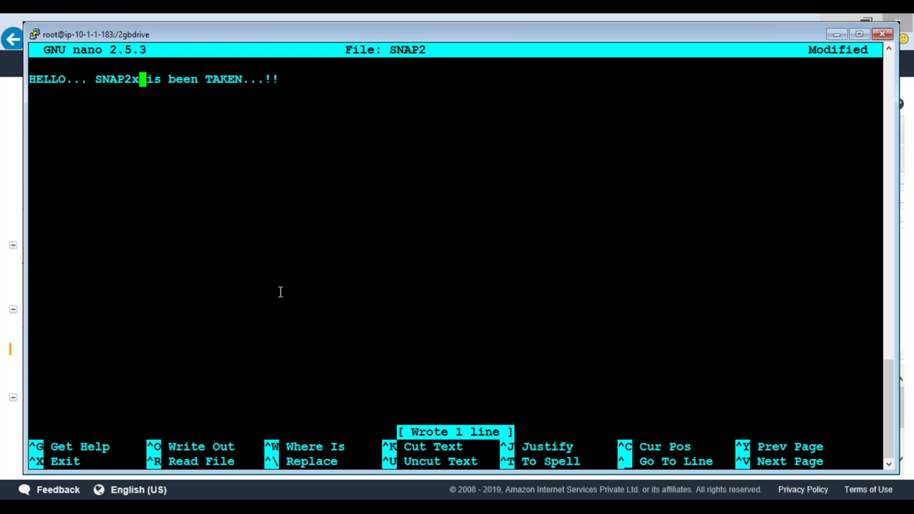
{"action": "key", "text": "BackSpace"}
{"action": "key", "text": "ctrl+o"}
{"action": "key", "text": "Return"}
{"action": "key", "text": "ctrl+x"}
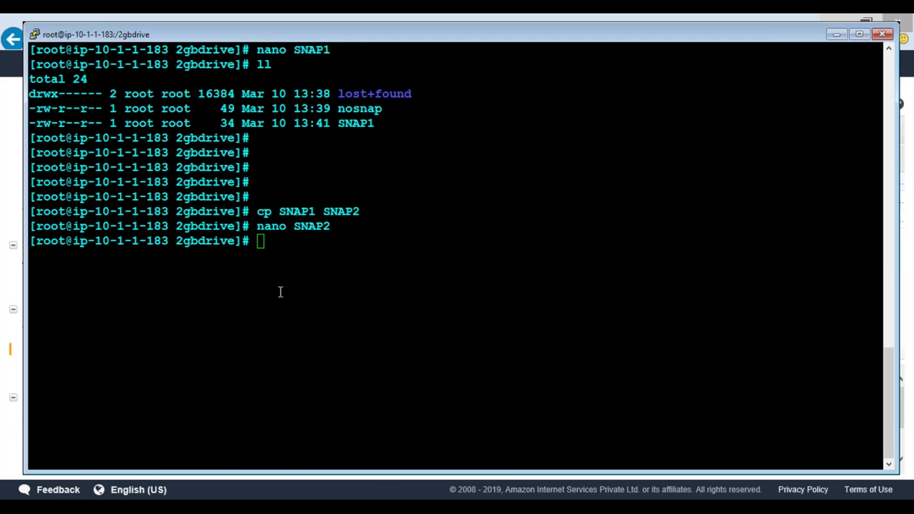
{"action": "key", "text": "alt+Tab"}
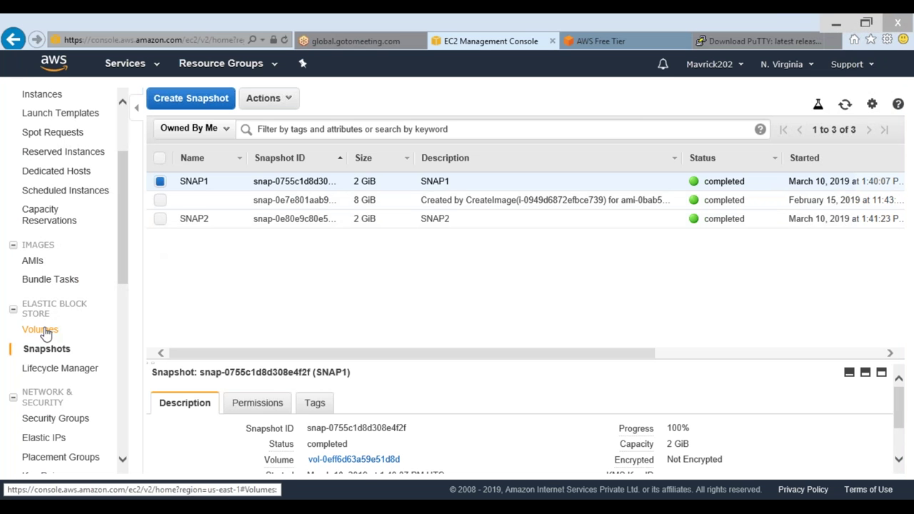
Create a snapshot of the 2 GiB volume with description SNAP3 and a Name tag
{"action": "left_click", "coordinate": [42, 329]}
{"action": "right_click", "coordinate": [384, 187]}
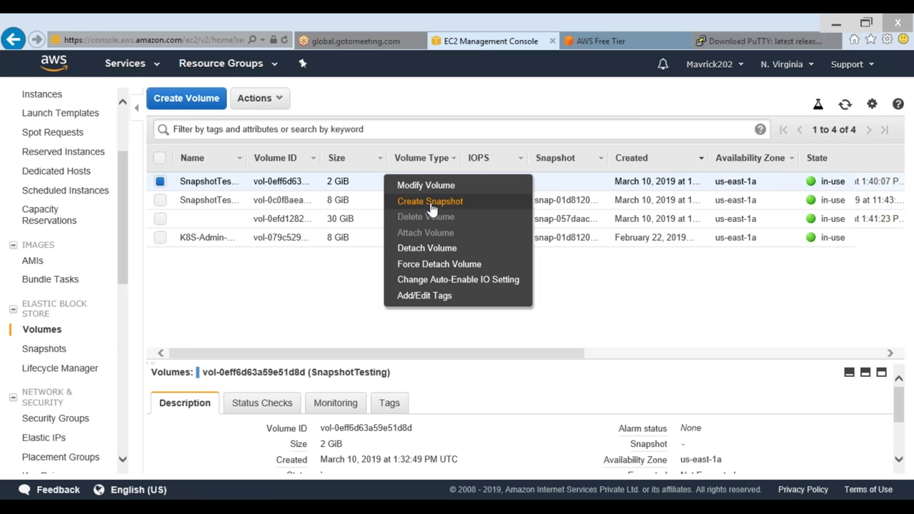
{"action": "left_click", "coordinate": [430, 203]}
{"action": "left_click", "coordinate": [323, 208]}
{"action": "type", "text": "SNAP3"}
{"action": "left_click", "coordinate": [221, 378]}
{"action": "type", "text": "Name"}
{"action": "key", "text": "Tab"}
{"action": "type", "text": "SNAP3"}
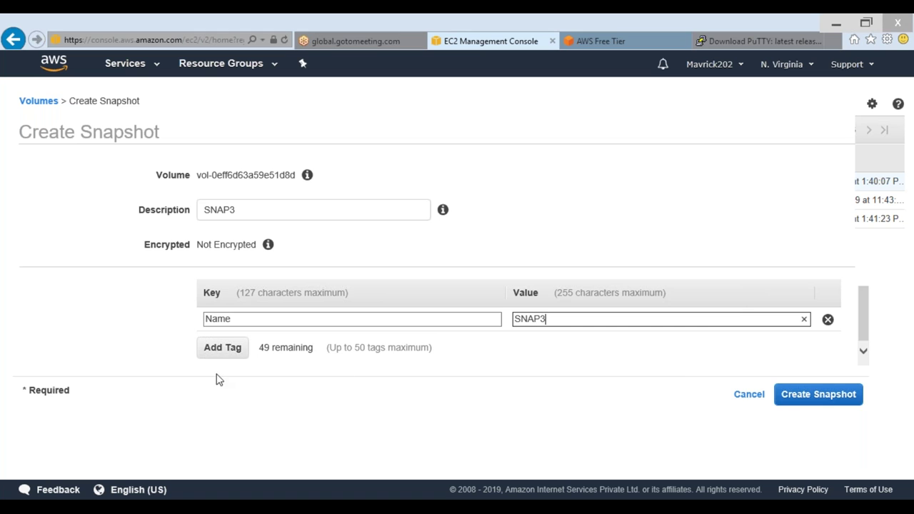
{"action": "left_click", "coordinate": [822, 396]}
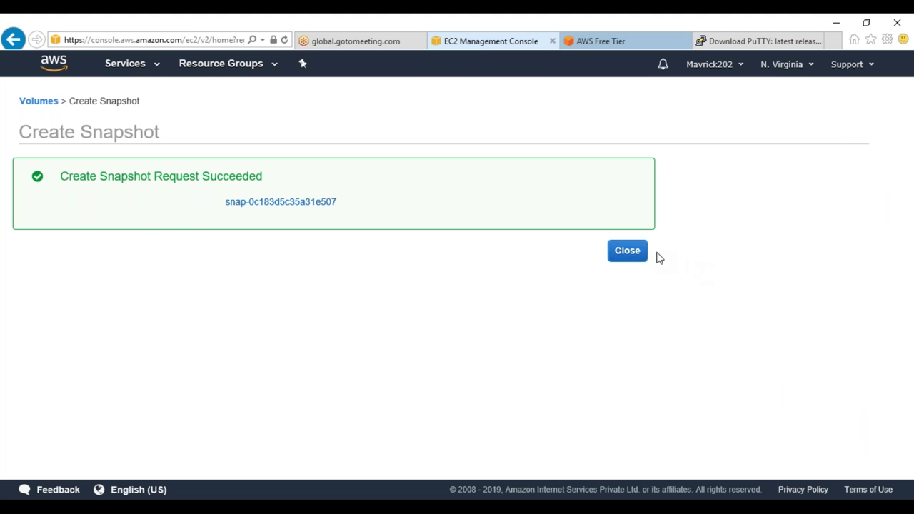
Refresh the volumes list and open Snapshots to see SNAP3 listed
{"action": "left_click", "coordinate": [642, 253]}
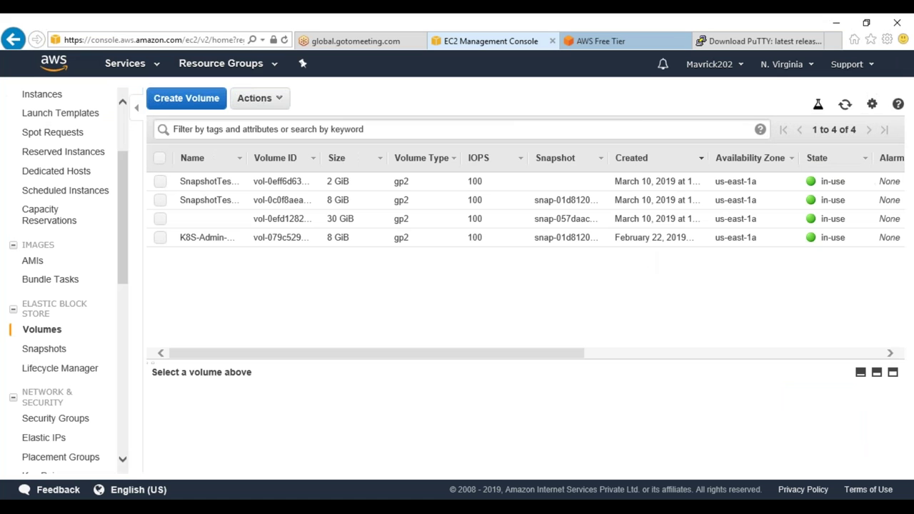
{"action": "left_click", "coordinate": [845, 105]}
{"action": "left_click", "coordinate": [846, 106]}
{"action": "left_click", "coordinate": [44, 350]}
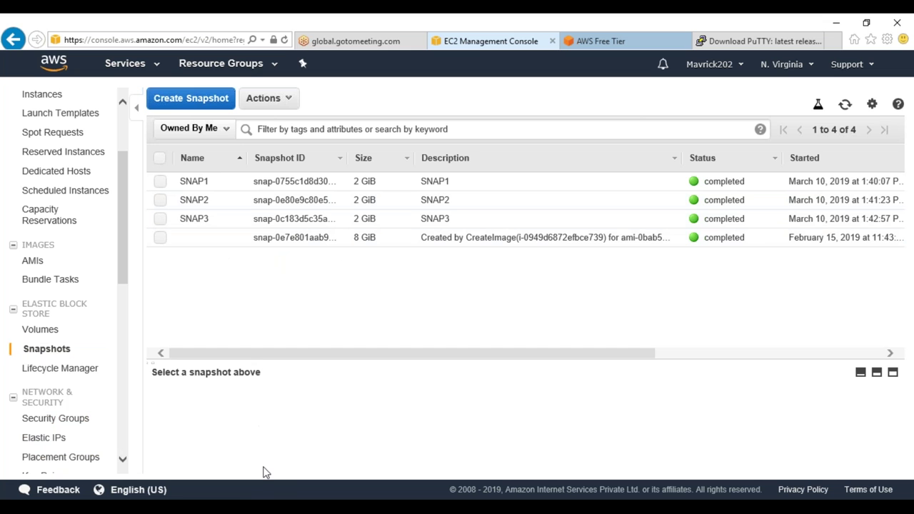
{"action": "key", "text": "alt+Tab"}
Copy SNAP2 to a new file SNAP3 with cp
{"action": "type", "text": "cp SNAP2 SNAP3"}
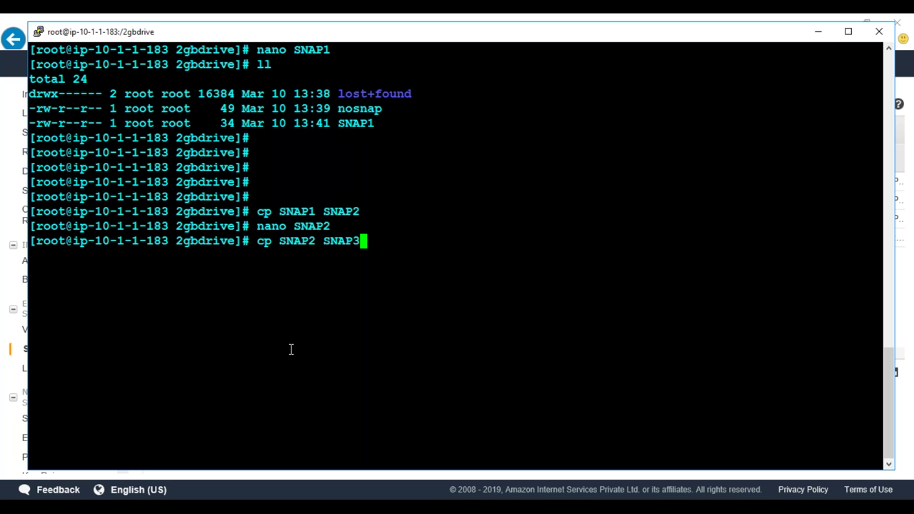
{"action": "key", "text": "Return"}
{"action": "type", "text": "nano sn3"}
{"action": "key", "text": "Return"}
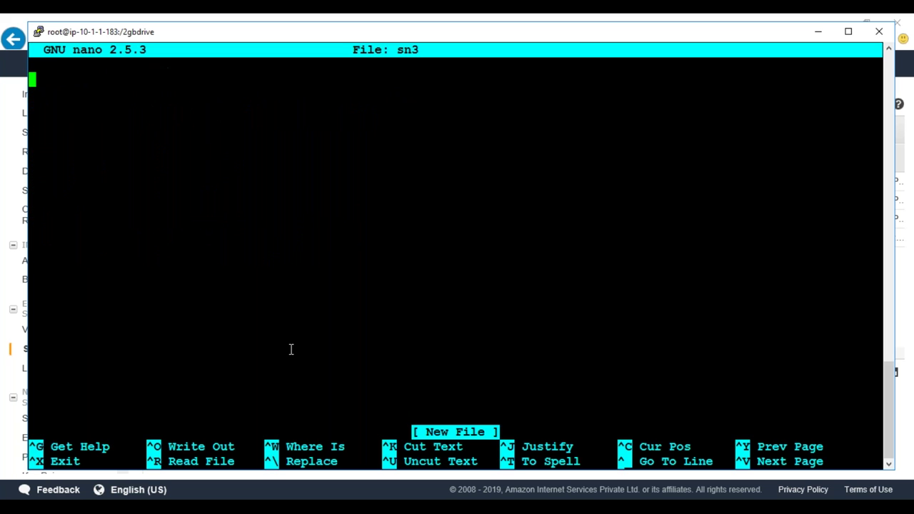
{"action": "key", "text": "ctrl+x"}
Edit SNAP3 so its line reads 'SNAP4 is been TAKEN...!!' and save it
{"action": "type", "text": "nano SD"}
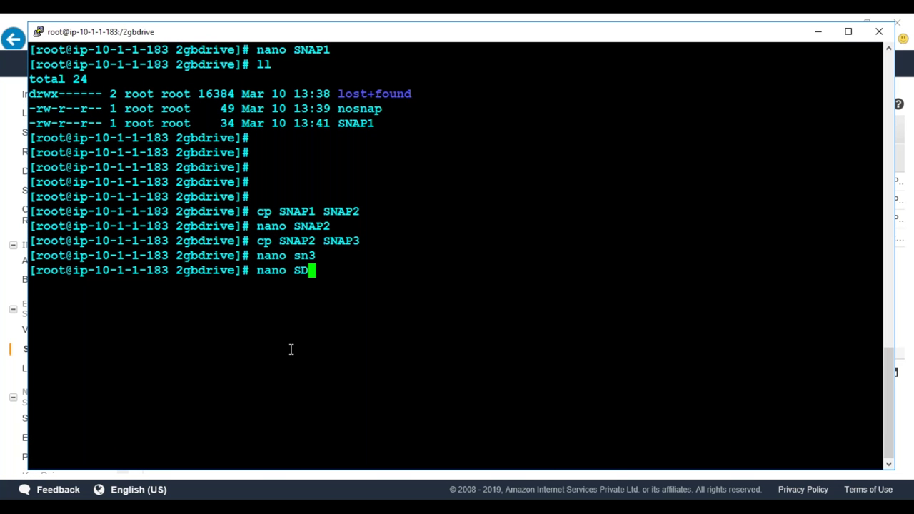
{"action": "key", "text": "BackSpace"}
{"action": "type", "text": "NAP3"}
{"action": "key", "text": "Return"}
{"action": "key", "text": "Right"}
{"action": "key", "text": "Right"}
{"action": "key", "text": "Right"}
{"action": "key", "text": "Right"}
{"action": "key", "text": "Right"}
{"action": "key", "text": "Right"}
{"action": "key", "text": "Right"}
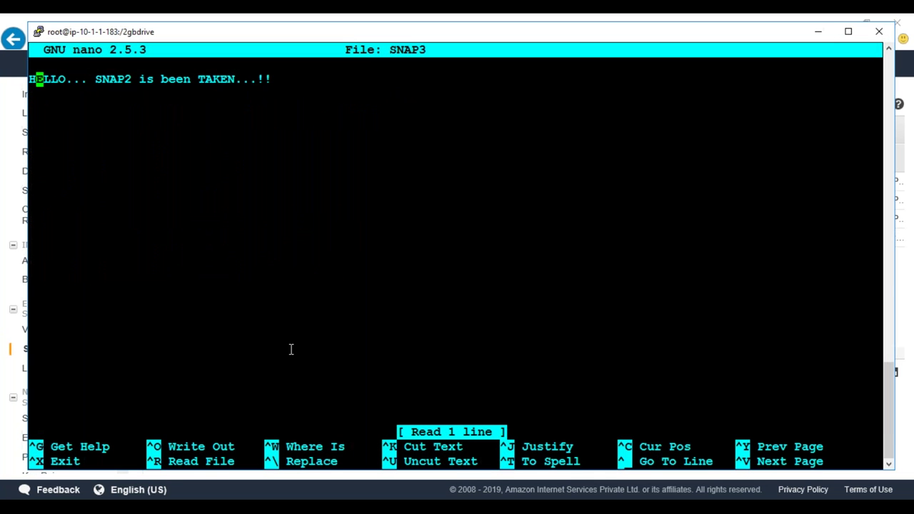
{"action": "key", "text": "Right"}
{"action": "key", "text": "Right"}
{"action": "key", "text": "Right"}
{"action": "key", "text": "Right"}
{"action": "key", "text": "Right"}
{"action": "key", "text": "Right"}
{"action": "key", "text": "Right"}
{"action": "key", "text": "BackSpace"}
{"action": "type", "text": "4"}
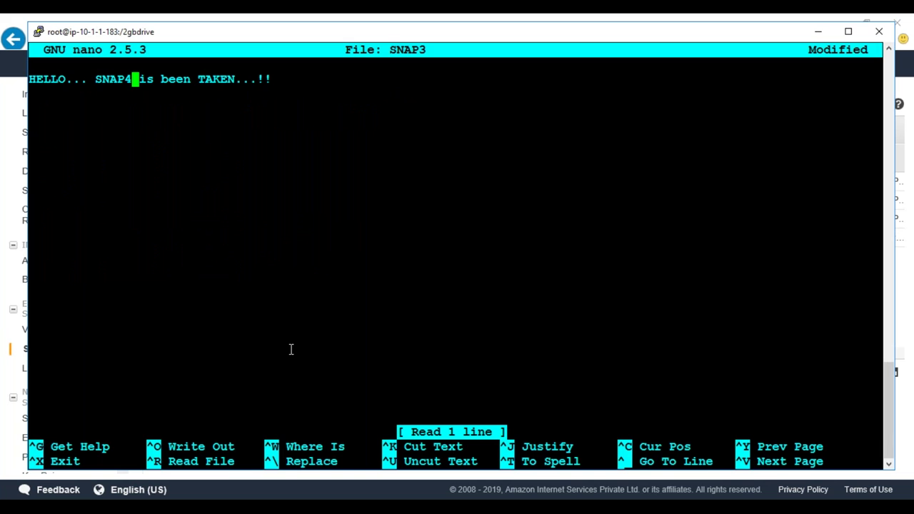
{"action": "key", "text": "ctrl+x"}
{"action": "key", "text": "y"}
{"action": "key", "text": "Return"}
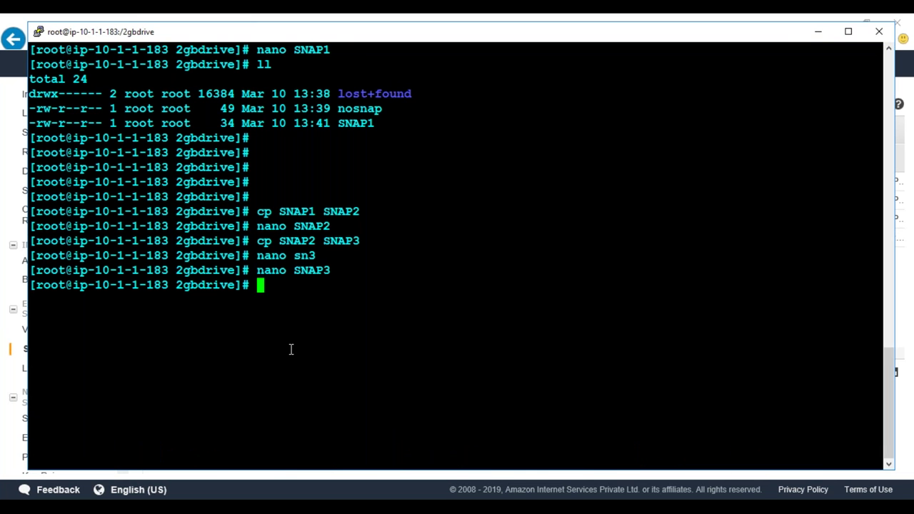
{"action": "key", "text": "alt+Tab"}
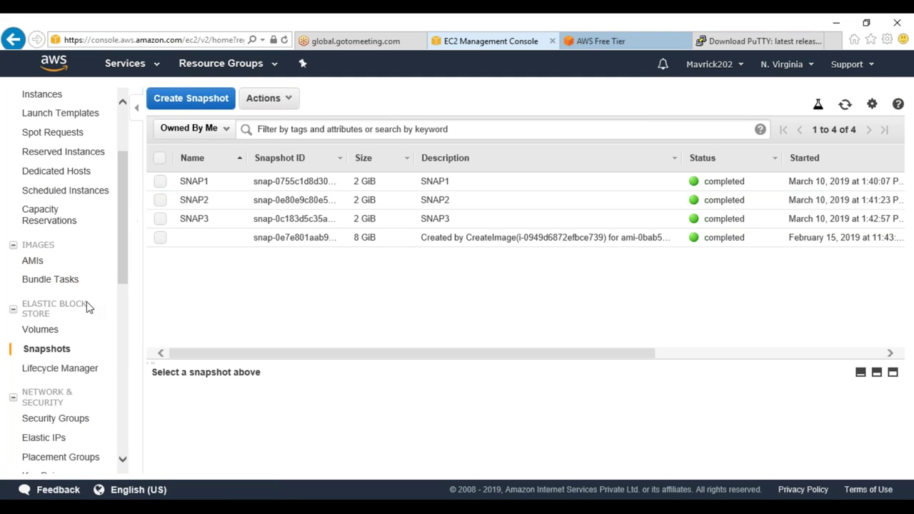
Open the Volumes list and start a snapshot of the 2 GiB volume
{"action": "left_click", "coordinate": [45, 314]}
{"action": "left_click", "coordinate": [12, 309]}
{"action": "left_click", "coordinate": [61, 333]}
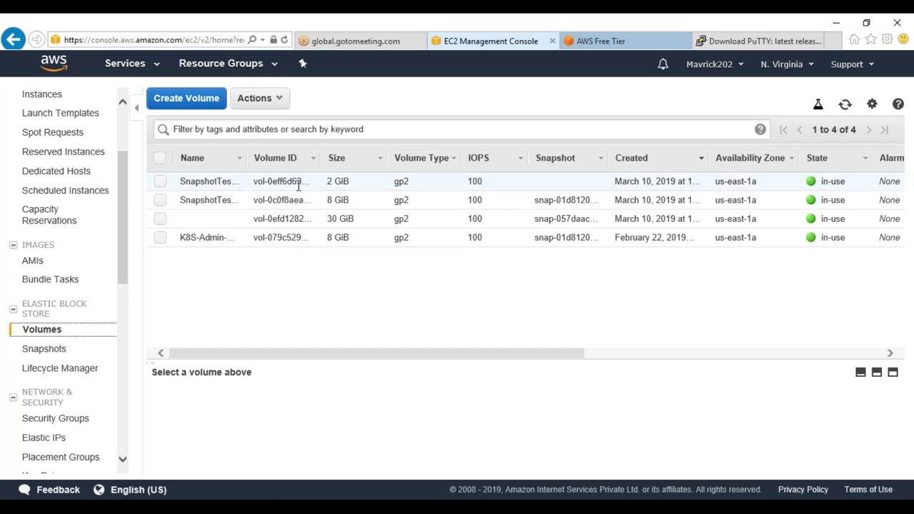
{"action": "right_click", "coordinate": [298, 179]}
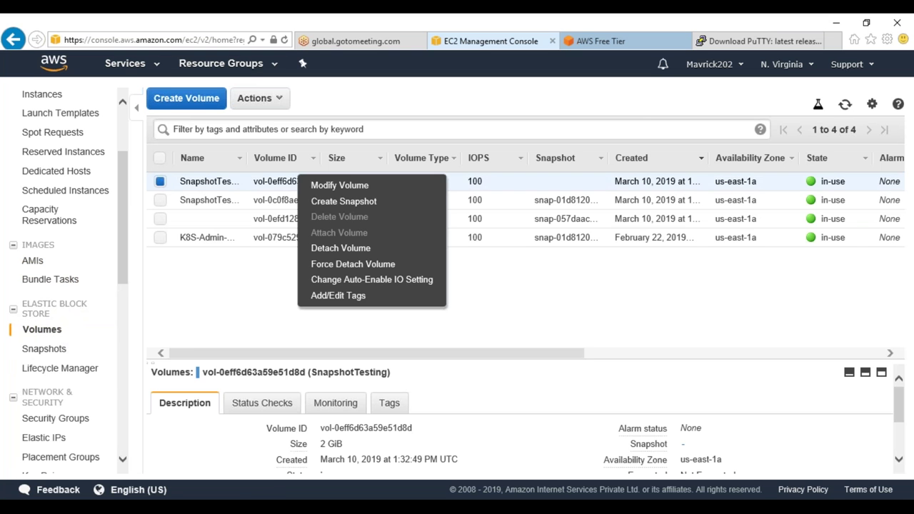
{"action": "left_click", "coordinate": [365, 202]}
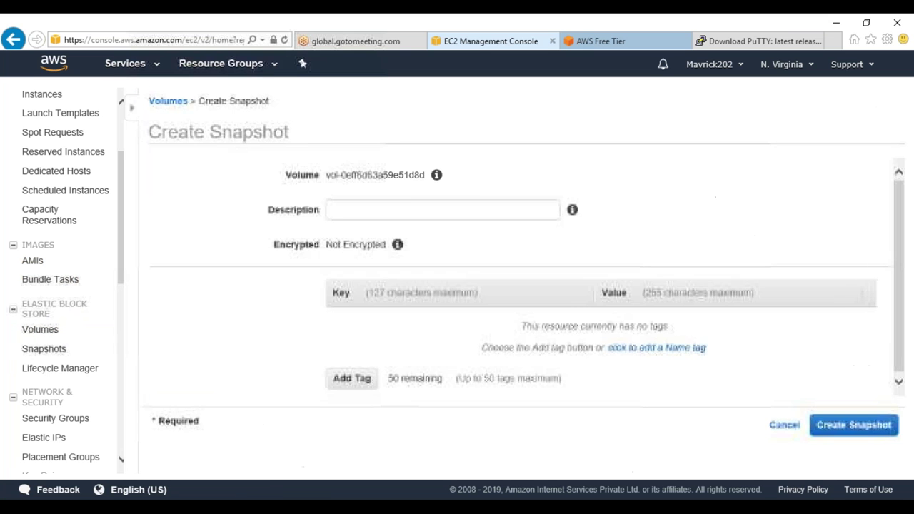
Create the snapshot with description SNAP4 and tag Name=SNAP4, then refresh the Snapshots list
{"action": "left_click", "coordinate": [246, 208]}
{"action": "type", "text": "SNAP4"}
{"action": "left_click_drag", "start_coordinate": [245, 208], "coordinate": [120, 206]}
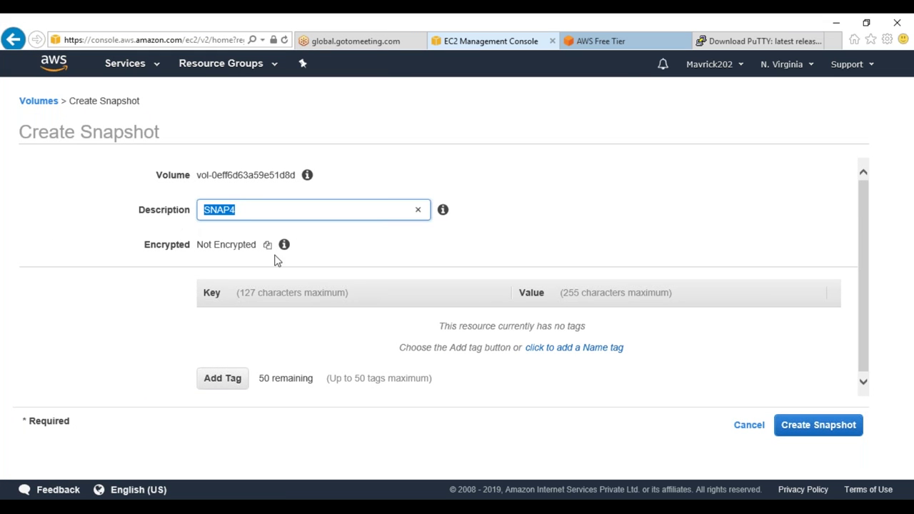
{"action": "left_click", "coordinate": [224, 390]}
{"action": "type", "text": "Name"}
{"action": "key", "text": "Tab"}
{"action": "type", "text": "SNAP4"}
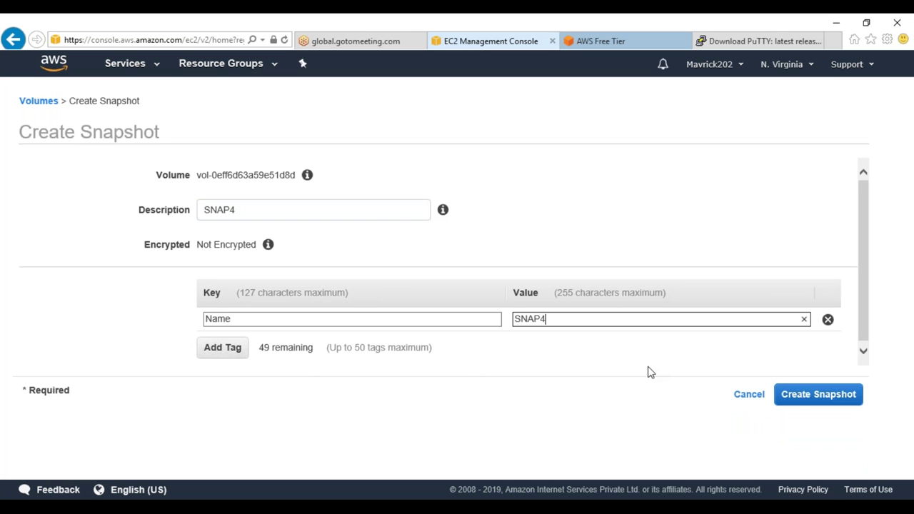
{"action": "left_click", "coordinate": [794, 397]}
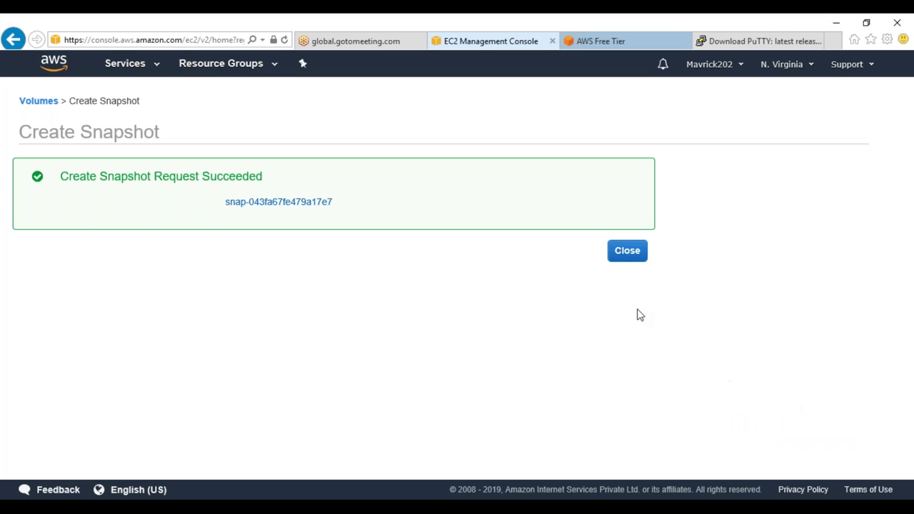
{"action": "left_click", "coordinate": [628, 257]}
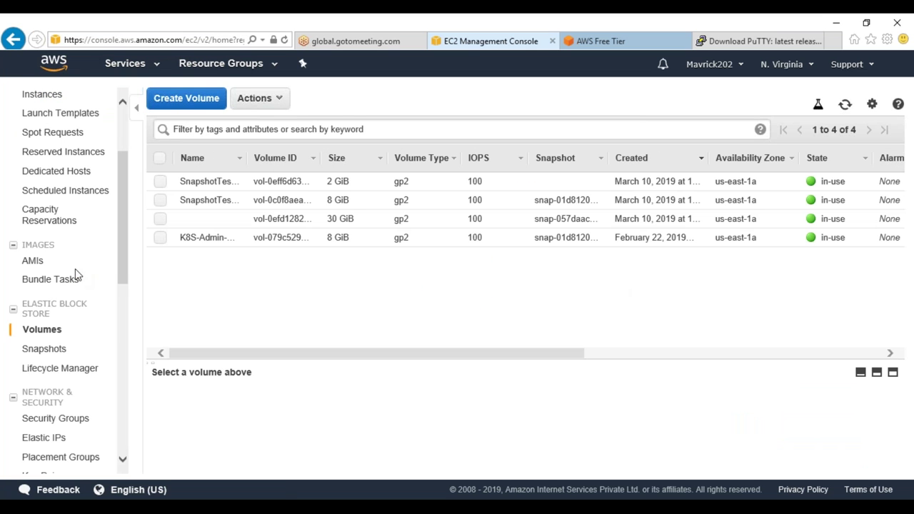
{"action": "left_click", "coordinate": [55, 349]}
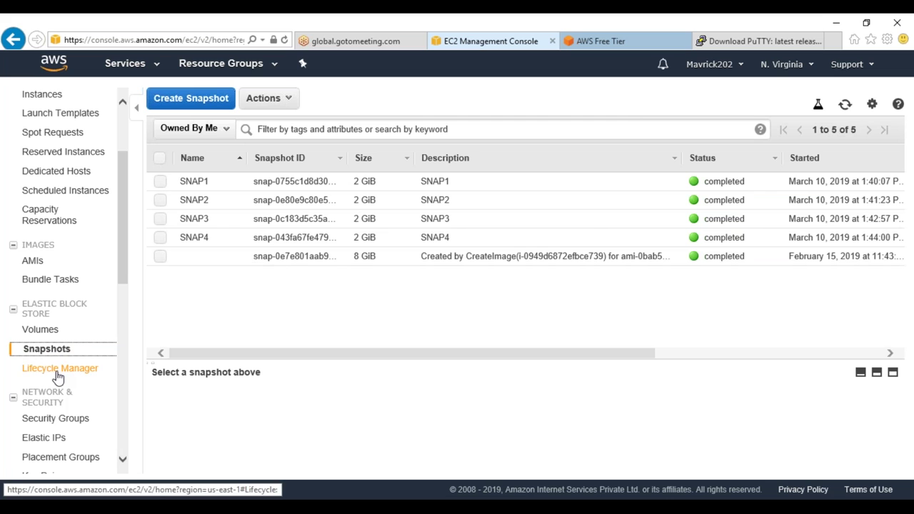
{"action": "left_click", "coordinate": [843, 106]}
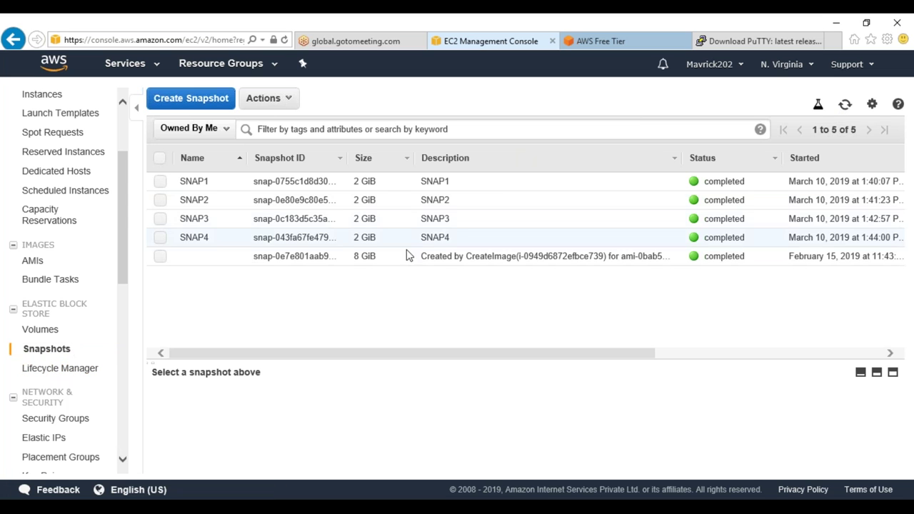
Copy SNAP3 to a new file SNAP4 and view its contents in nano
{"action": "key", "text": "alt+Tab"}
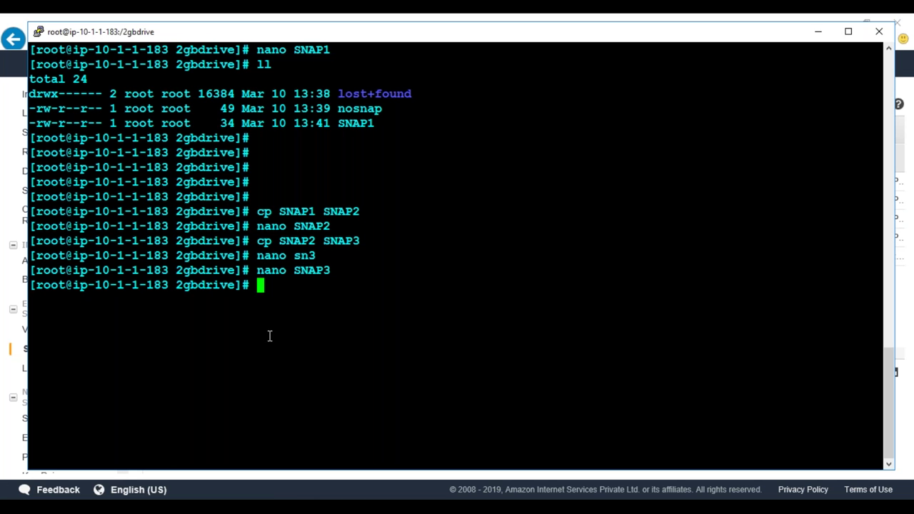
{"action": "type", "text": "cp SNAP"}
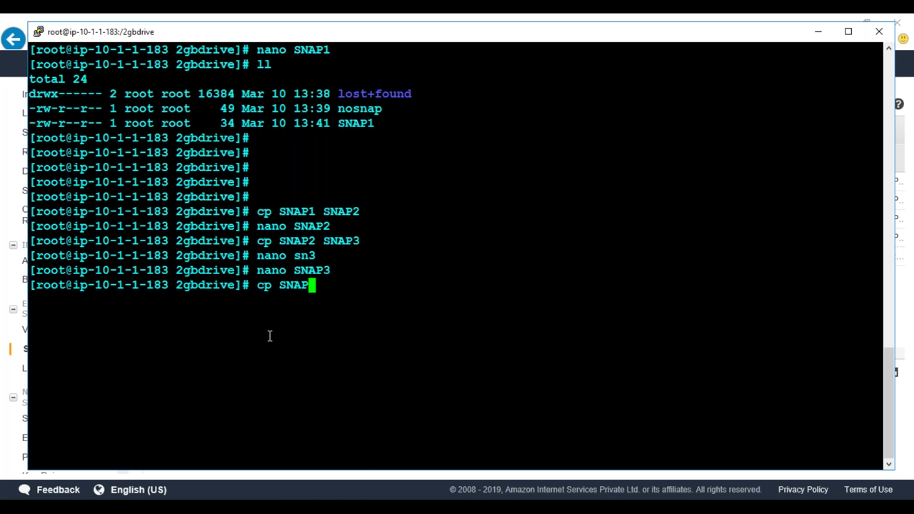
{"action": "type", "text": "3 SNAP4"}
{"action": "key", "text": "Return"}
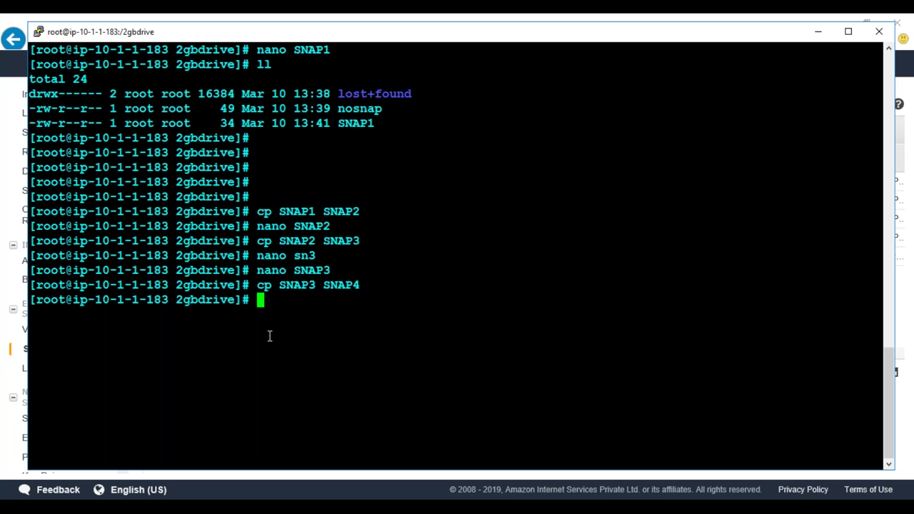
{"action": "type", "text": "nanoa"}
{"action": "key", "text": "BackSpace"}
{"action": "type", "text": "SNAP4"}
{"action": "key", "text": "Return"}
{"action": "key", "text": "Right"}
{"action": "key", "text": "Right"}
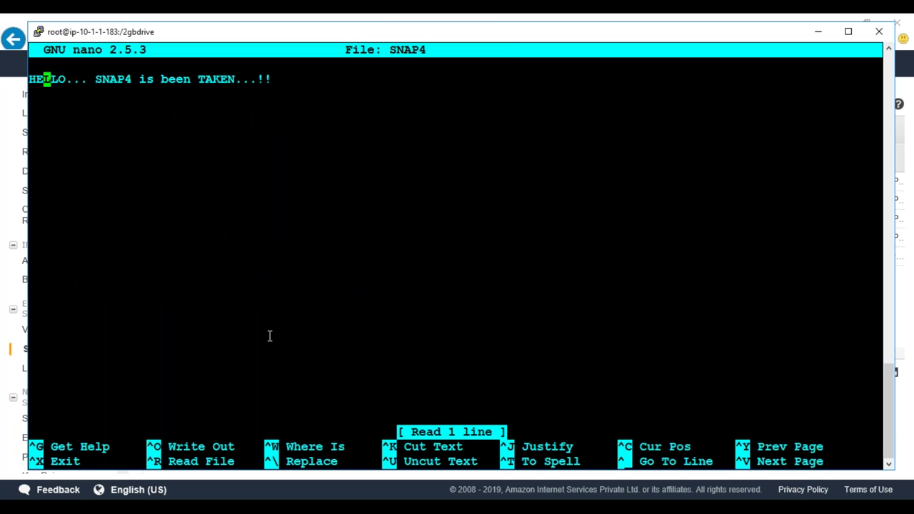
{"action": "key", "text": "ctrl+x"}
Refresh the EC2 snapshots list
{"action": "key", "text": "alt+Tab"}
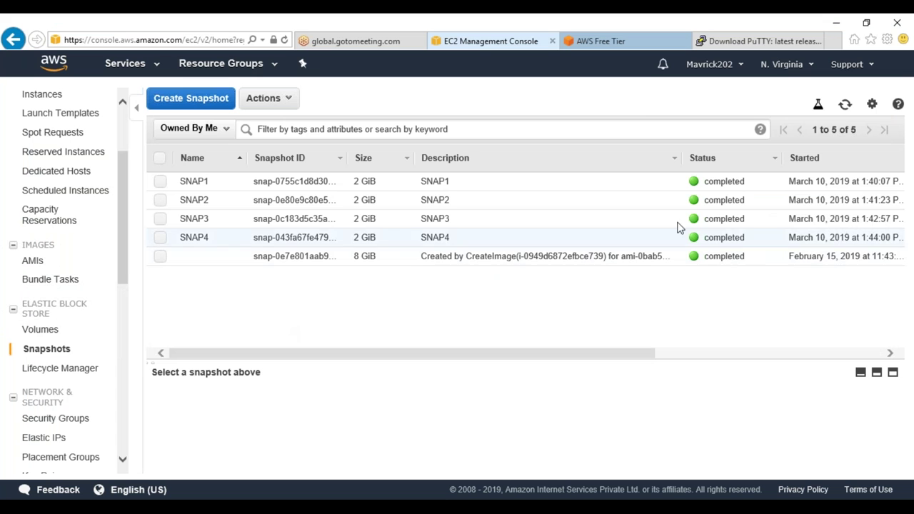
{"action": "left_click", "coordinate": [845, 105]}
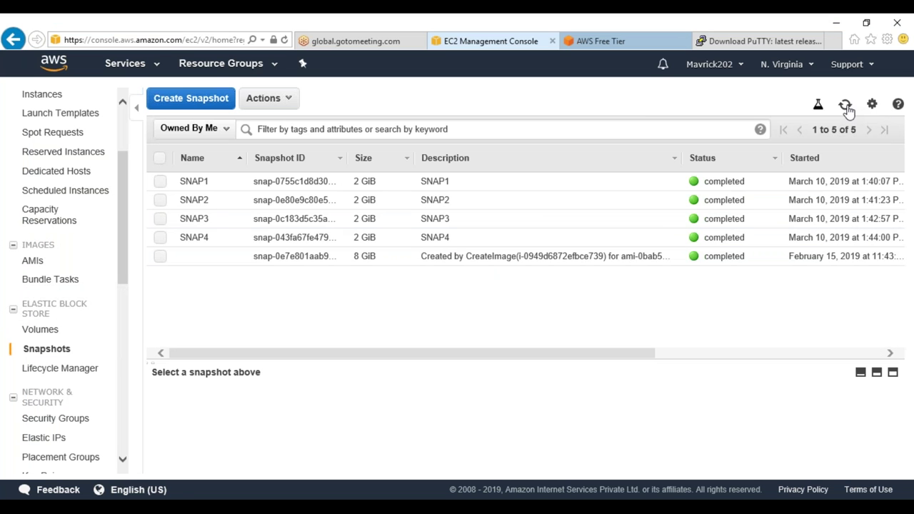
{"action": "key", "text": "alt+Tab"}
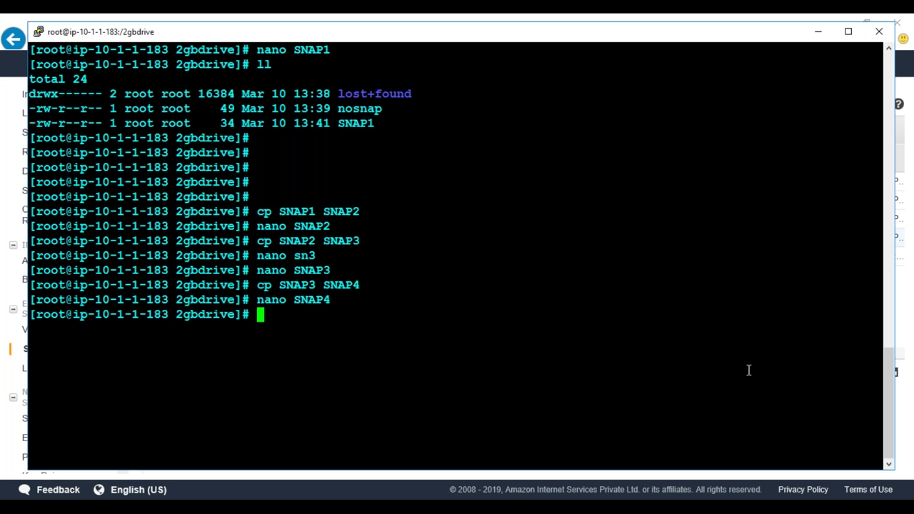
Change SNAP3's line back to read SNAP3 instead of SNAP4 and save it
{"action": "type", "text": "nano SP"}
{"action": "key", "text": "BackSpace"}
{"action": "type", "text": "NAP3"}
{"action": "key", "text": "Return"}
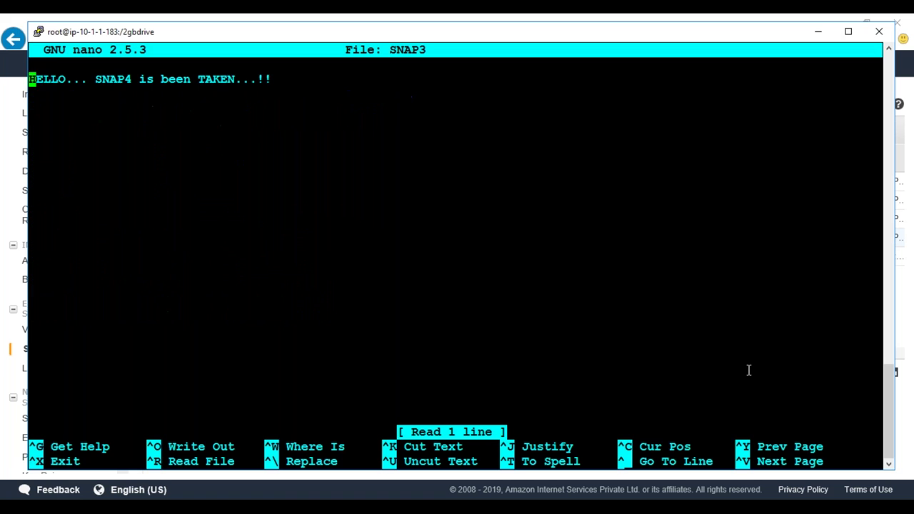
{"action": "key", "text": "Right"}
{"action": "key", "text": "Right"}
{"action": "key", "text": "Right"}
{"action": "key", "text": "Right"}
{"action": "key", "text": "Right"}
{"action": "key", "text": "Right"}
{"action": "key", "text": "Right"}
{"action": "key", "text": "Right"}
{"action": "key", "text": "Right"}
{"action": "key", "text": "Right"}
{"action": "key", "text": "Right"}
{"action": "key", "text": "Right"}
{"action": "key", "text": "Right"}
{"action": "key", "text": "Delete"}
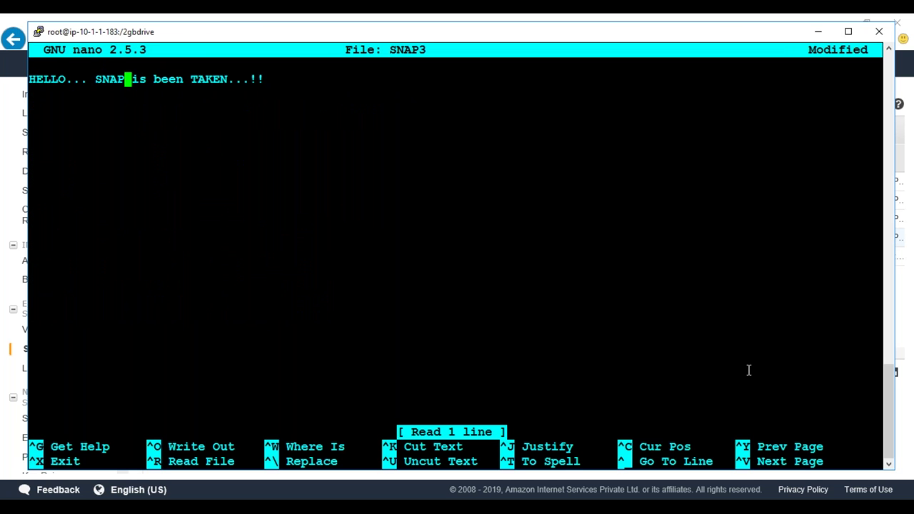
{"action": "type", "text": "3"}
{"action": "key", "text": "ctrl+o"}
{"action": "key", "text": "Return"}
{"action": "key", "text": "ctrl+x"}
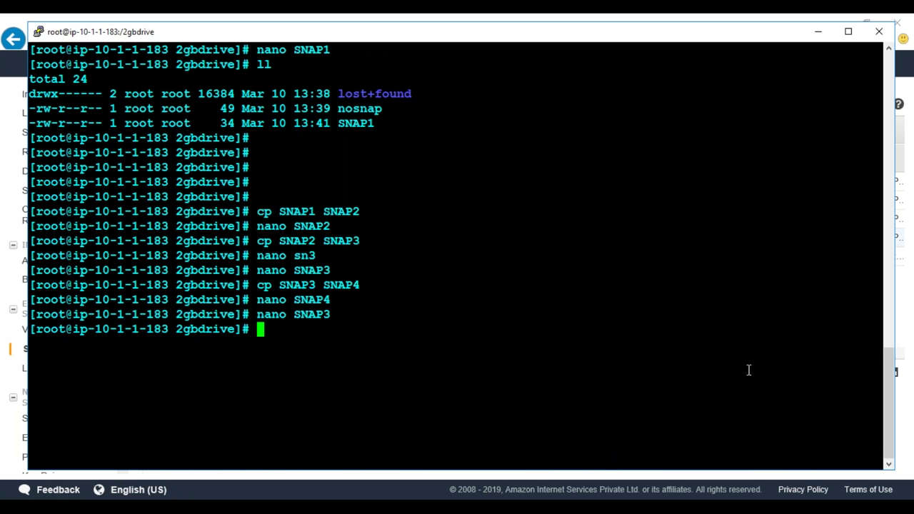
Check that SNAP4 still reads 'HELLO... SNAP4 is been TAKEN...!!' and return to EC2 snapshots
{"action": "type", "text": "nano SNAP4"}
{"action": "key", "text": "Return"}
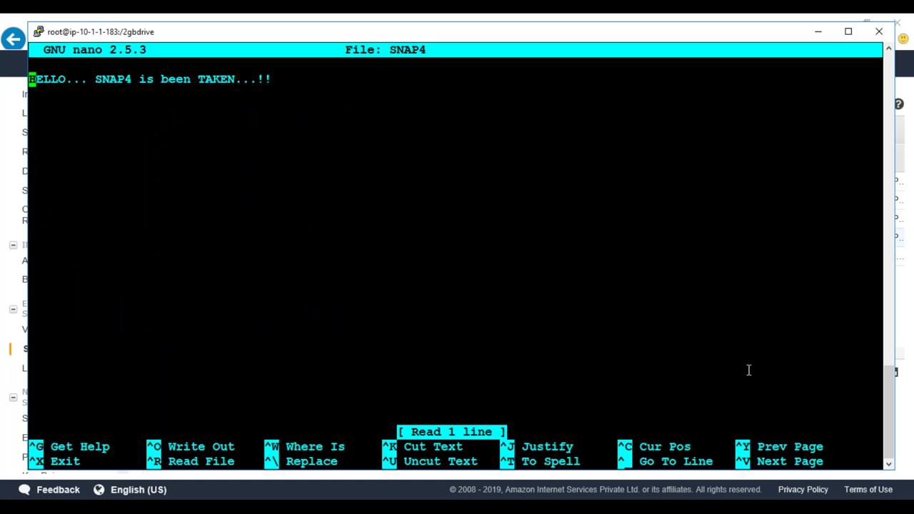
{"action": "key", "text": "Right"}
{"action": "key", "text": "ctrl+x"}
{"action": "key", "text": "alt+Tab"}
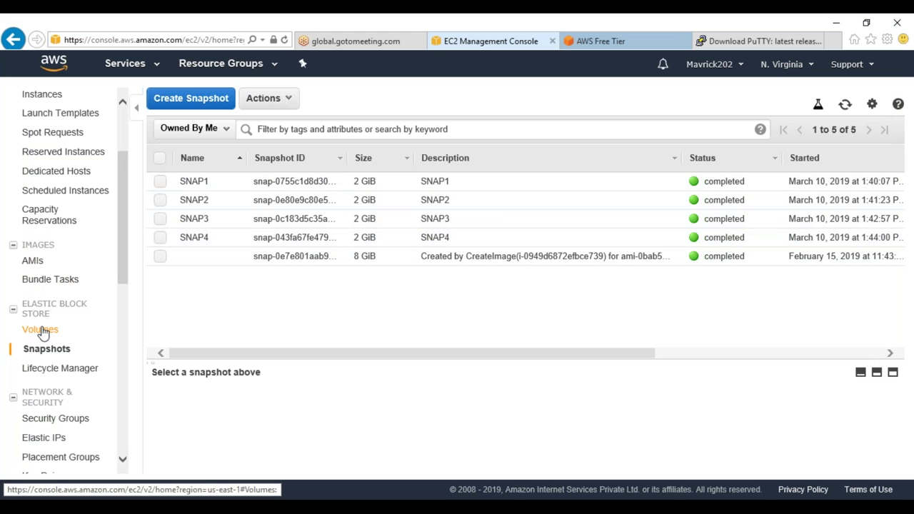
Create a snapshot of the 2 GiB volume with description SNAP5 and tag Name=SNAP5
{"action": "left_click", "coordinate": [40, 329]}
{"action": "right_click", "coordinate": [309, 188]}
{"action": "left_click", "coordinate": [350, 202]}
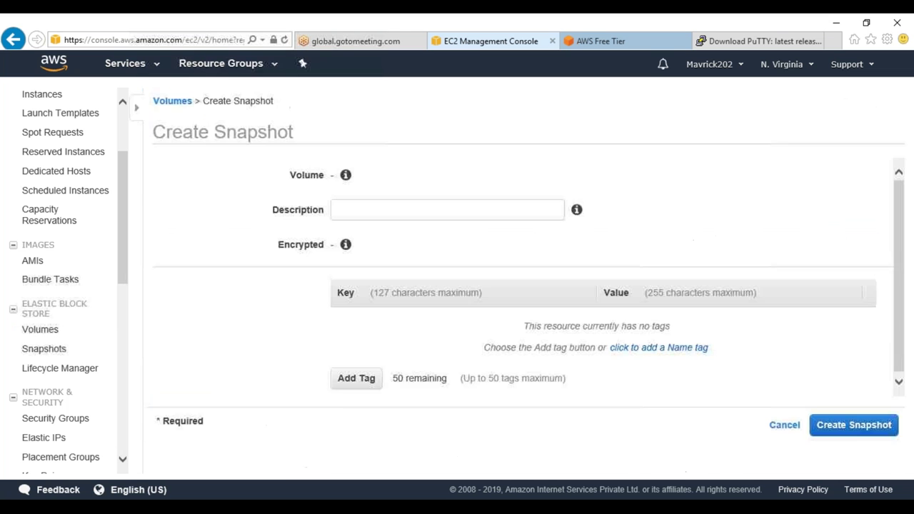
{"action": "left_click", "coordinate": [319, 207]}
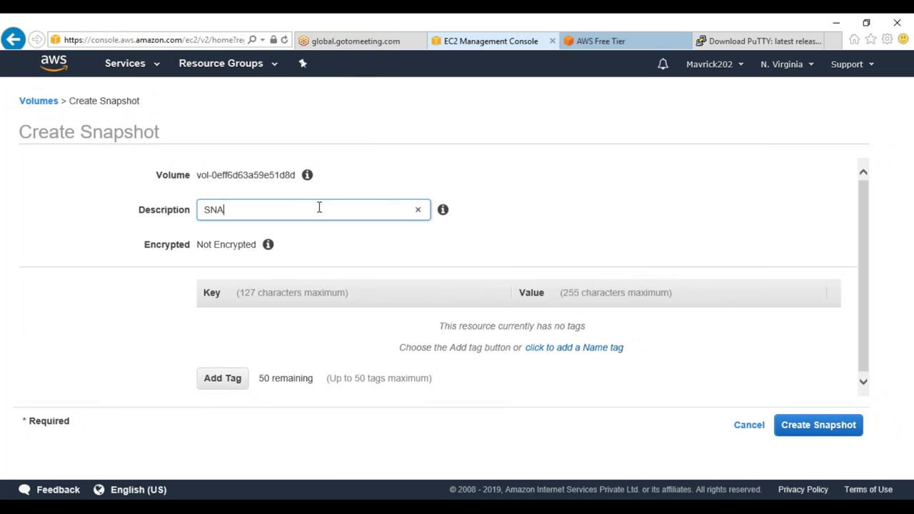
{"action": "left_click_drag", "start_coordinate": [297, 205], "coordinate": [124, 210]}
{"action": "left_click", "coordinate": [220, 380]}
{"action": "type", "text": "Name"}
{"action": "key", "text": "Tab"}
{"action": "key", "text": "ctrl+v"}
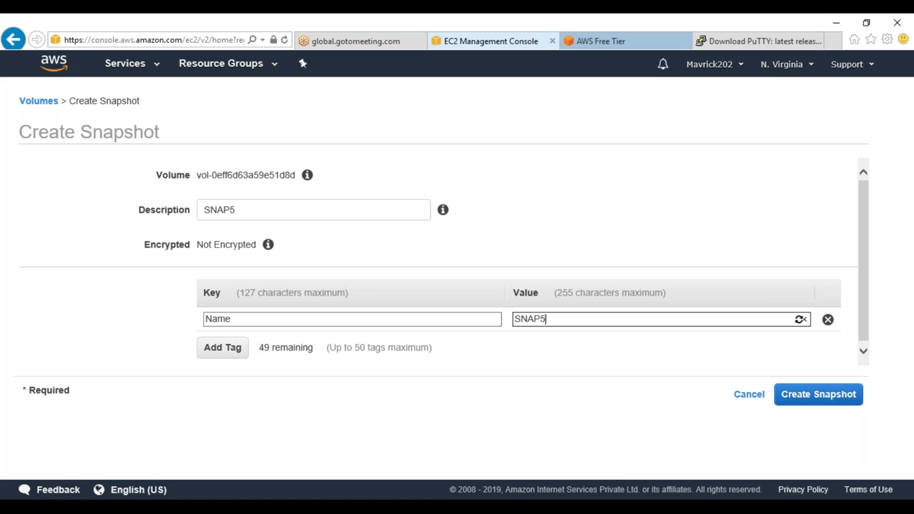
{"action": "left_click", "coordinate": [777, 396]}
{"action": "left_click", "coordinate": [628, 250]}
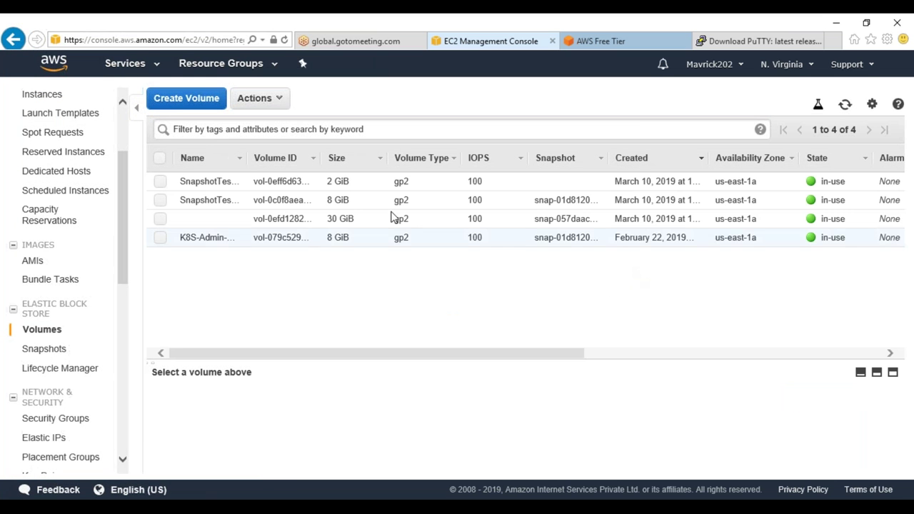
Google 'aws ebs snapshot explained' in a new tab and open the Amazon EBS Snapshots documentation
{"action": "left_click", "coordinate": [832, 41]}
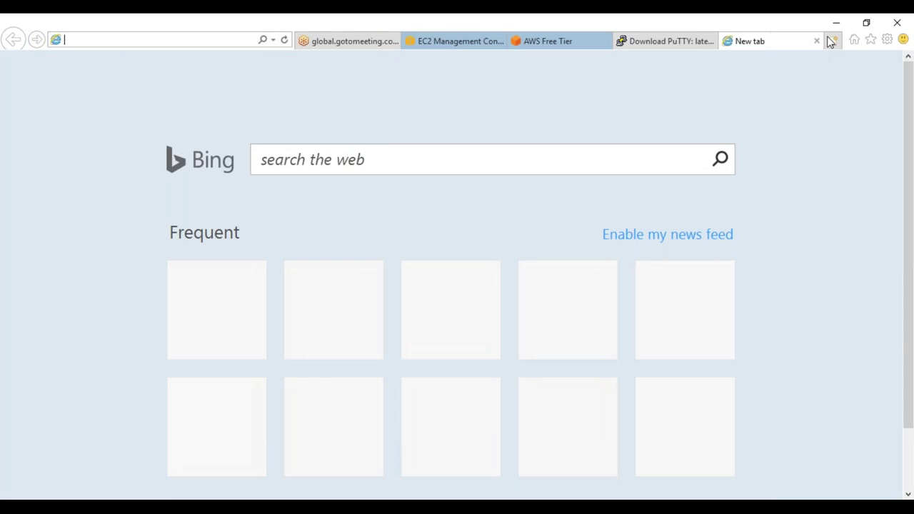
{"action": "type", "text": "google.com/"}
{"action": "key", "text": "Return"}
{"action": "type", "text": "aws "}
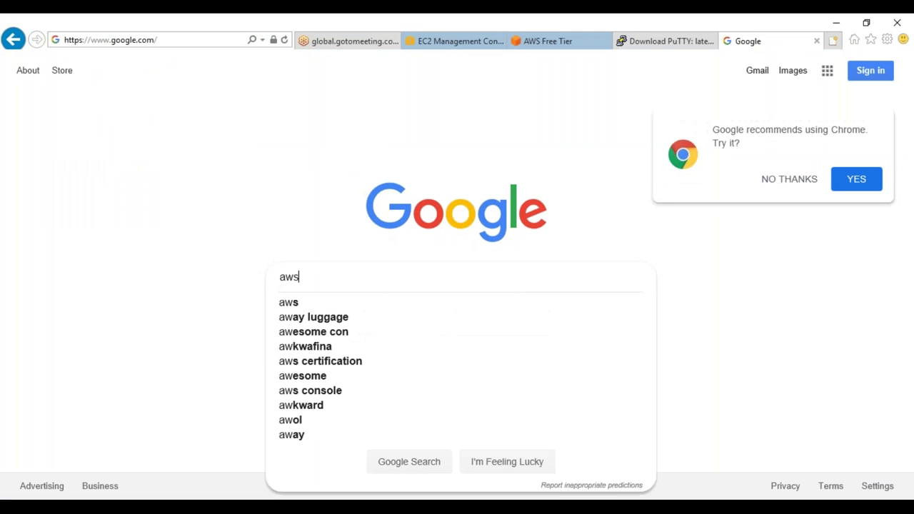
{"action": "type", "text": "ebs snap"}
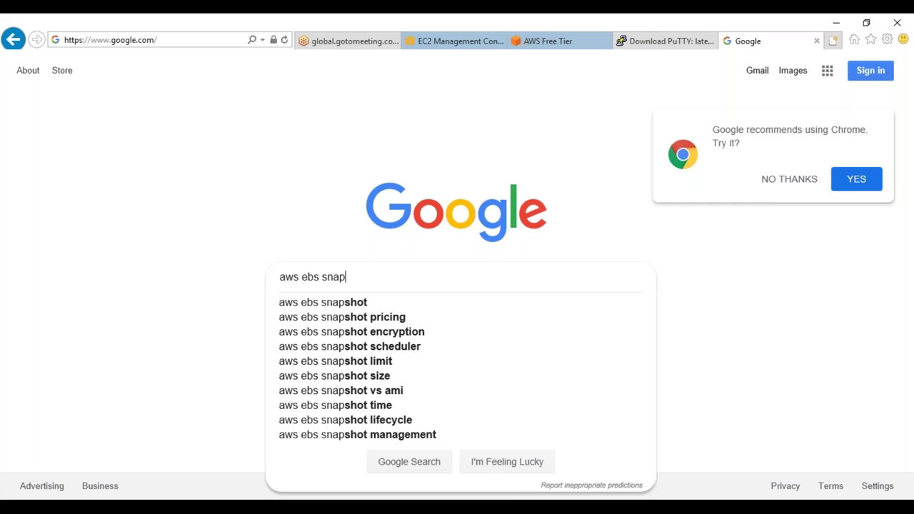
{"action": "type", "text": "shot ex"}
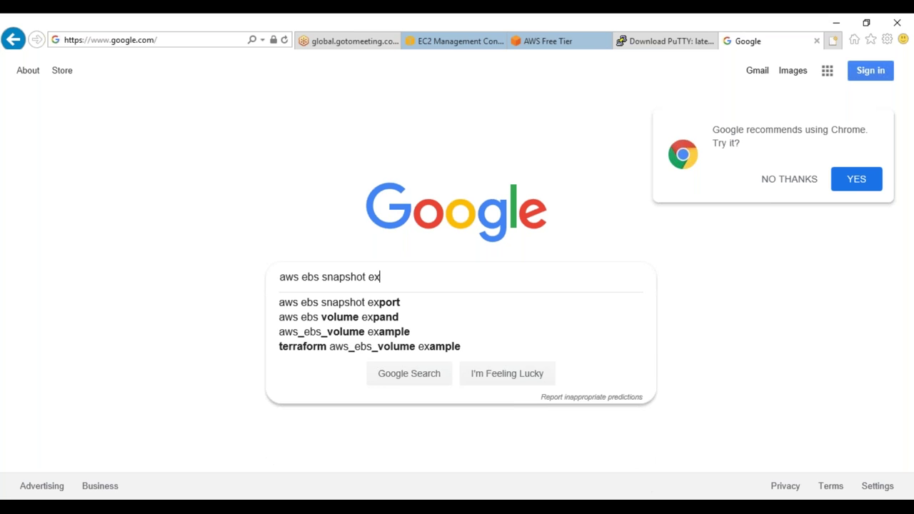
{"action": "type", "text": "pla"}
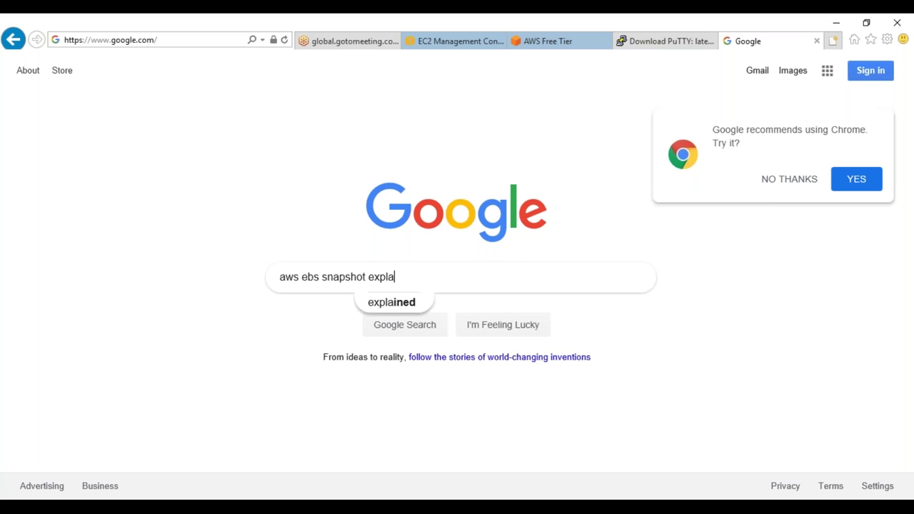
{"action": "type", "text": "ined"}
{"action": "key", "text": "Return"}
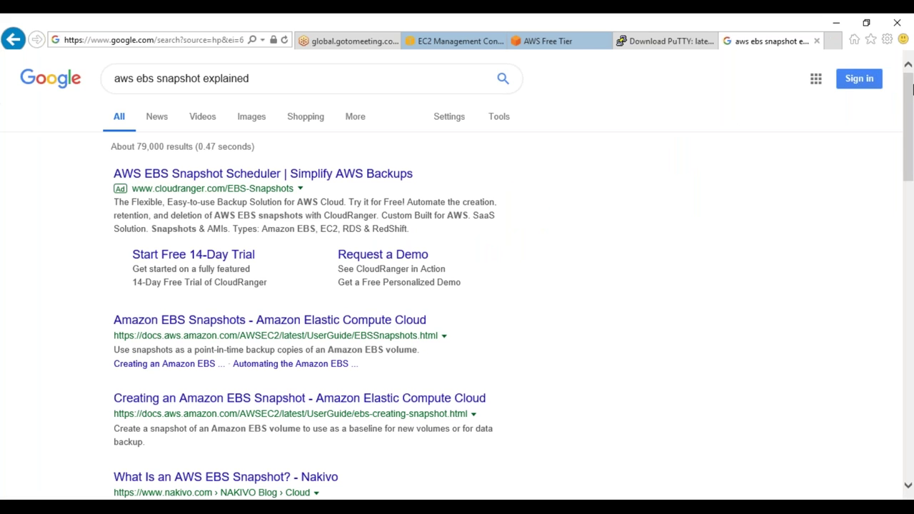
{"action": "middle_click", "coordinate": [209, 323]}
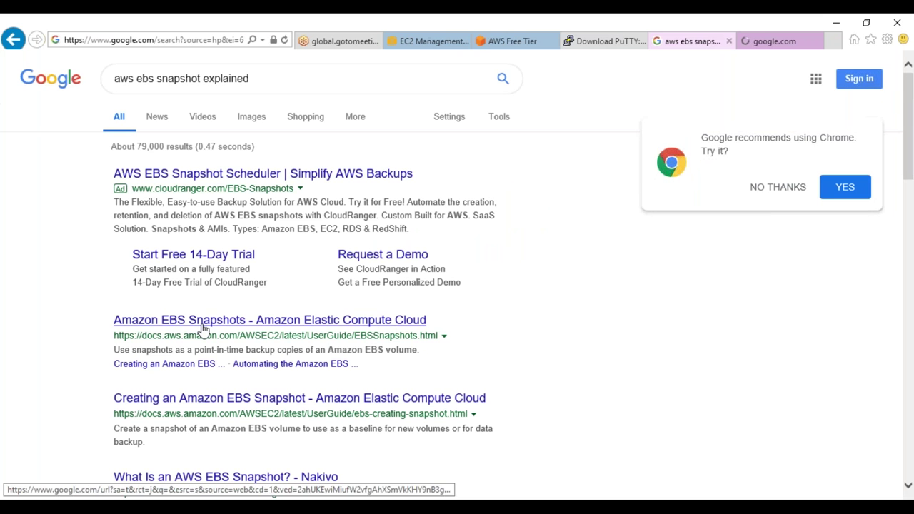
{"action": "left_click", "coordinate": [759, 42]}
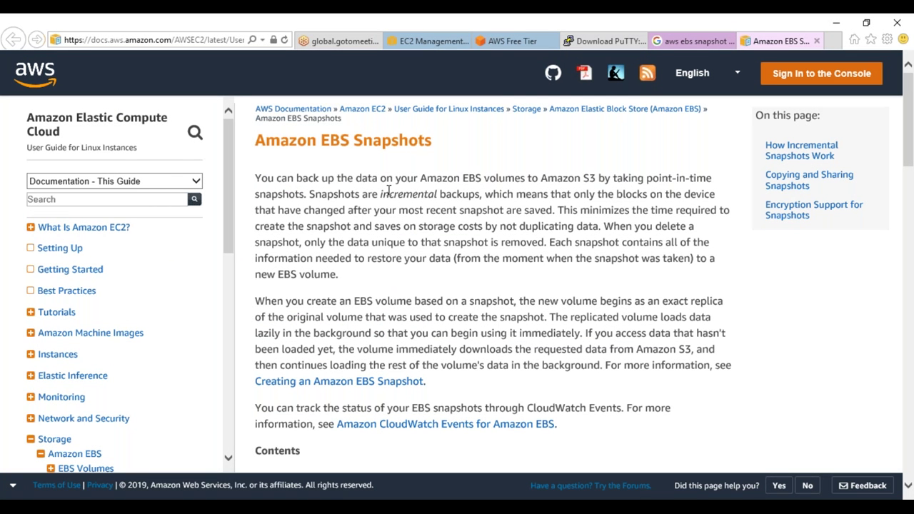
Go to the Creating an Amazon EBS Snapshot page's How Incremental Snapshots Work section
{"action": "scroll", "coordinate": [391, 210], "scroll_direction": "down", "scroll_amount": 4}
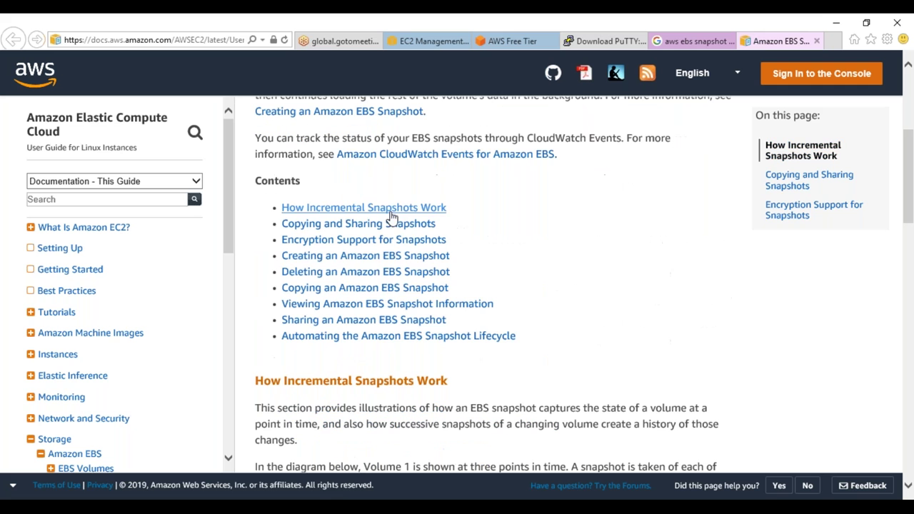
{"action": "left_click", "coordinate": [364, 257]}
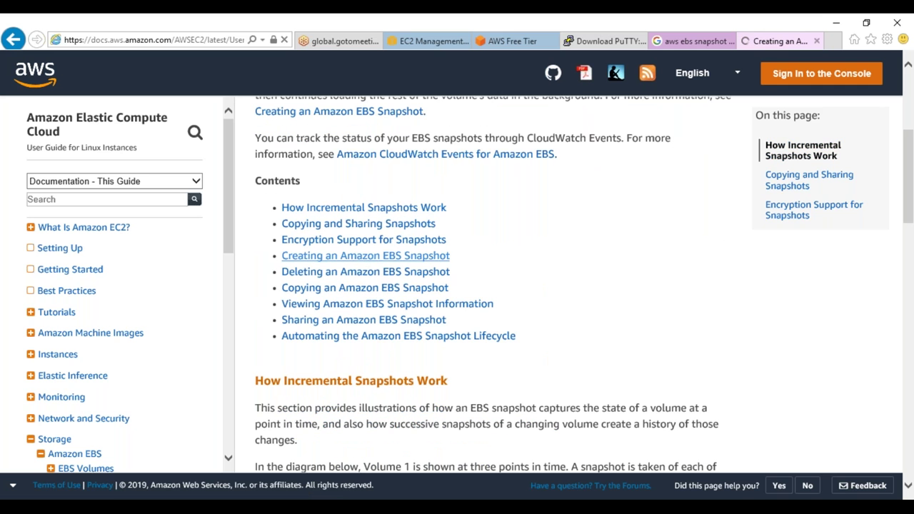
{"action": "scroll", "coordinate": [362, 260], "scroll_direction": "down", "scroll_amount": 1}
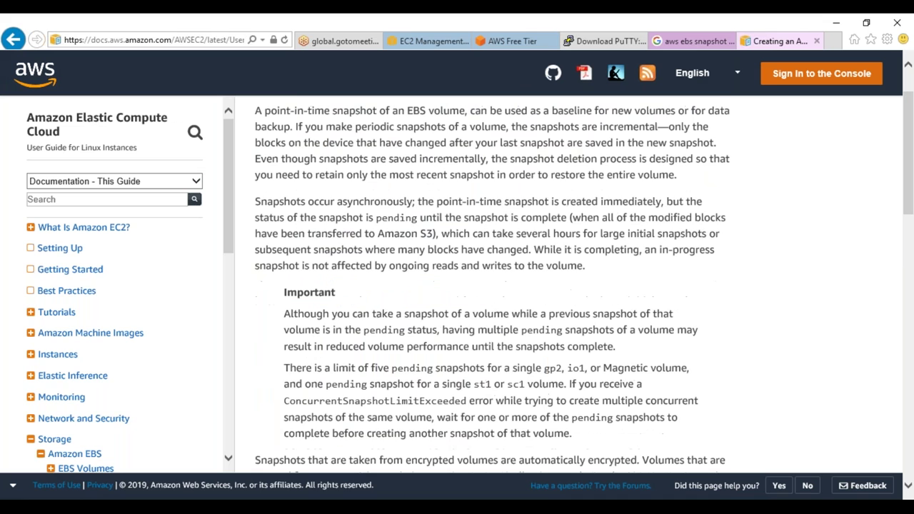
{"action": "scroll", "coordinate": [493, 286], "scroll_direction": "down", "scroll_amount": 14}
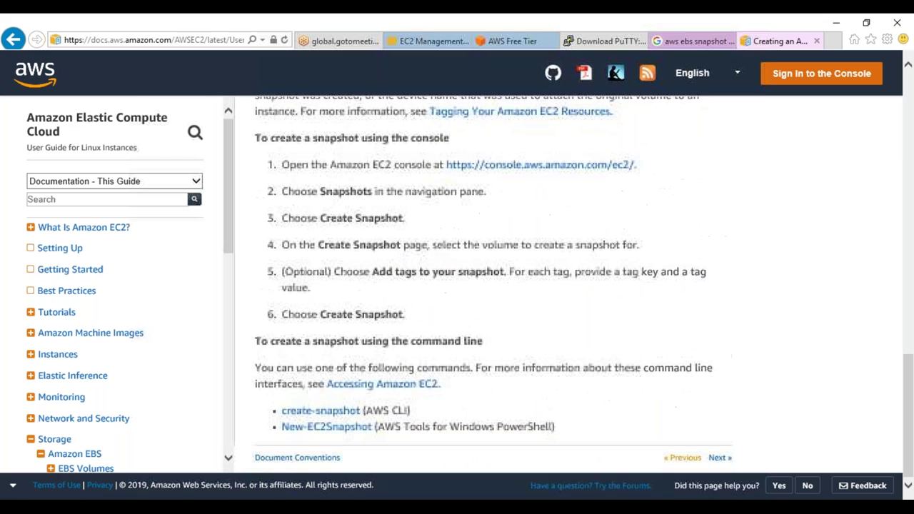
{"action": "scroll", "coordinate": [29, 298], "scroll_direction": "down", "scroll_amount": 3}
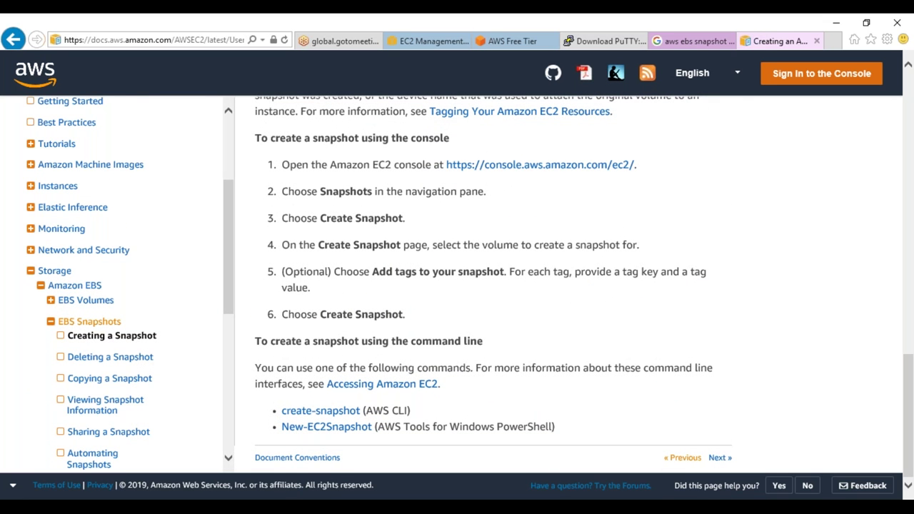
{"action": "scroll", "coordinate": [117, 348], "scroll_direction": "down", "scroll_amount": 5}
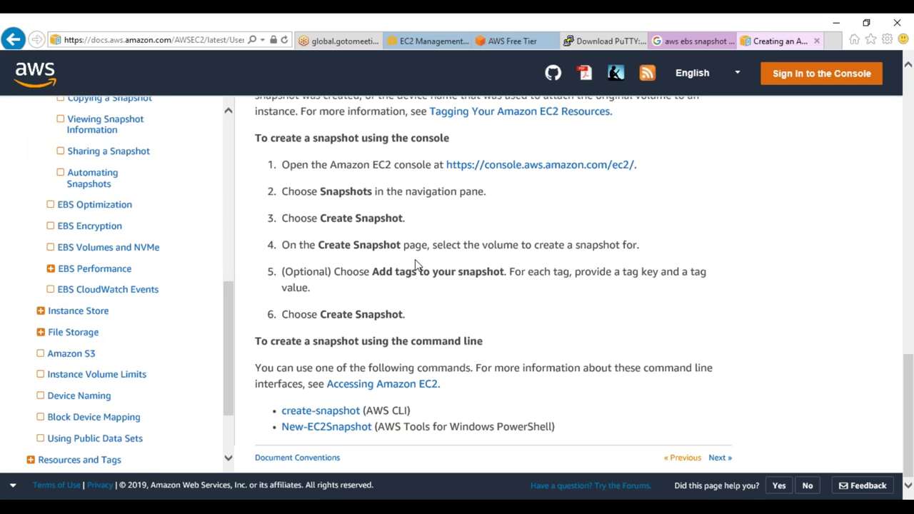
{"action": "scroll", "coordinate": [464, 350], "scroll_direction": "up", "scroll_amount": 10}
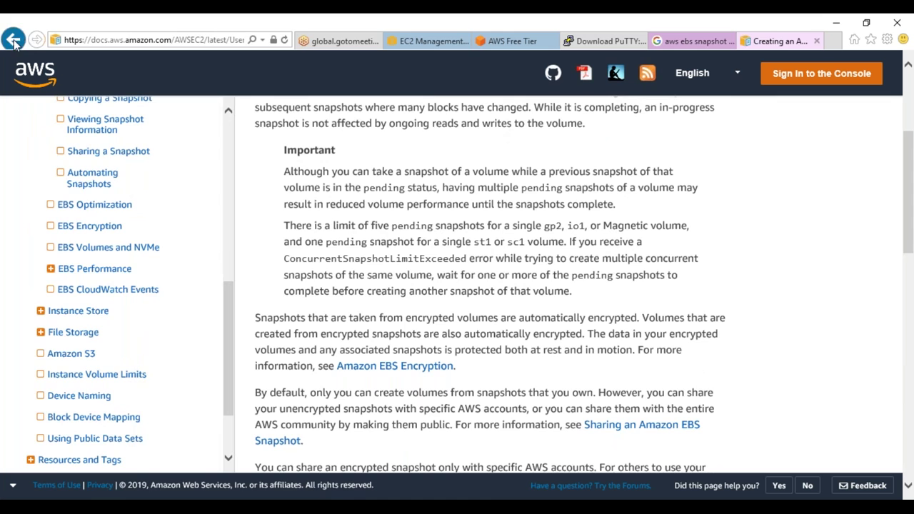
{"action": "scroll", "coordinate": [400, 179], "scroll_direction": "down", "scroll_amount": 4}
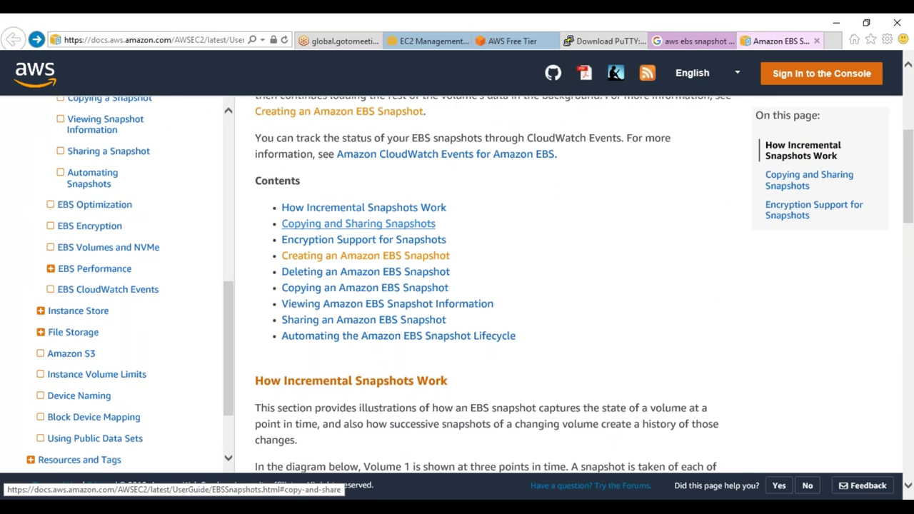
{"action": "left_click", "coordinate": [407, 208]}
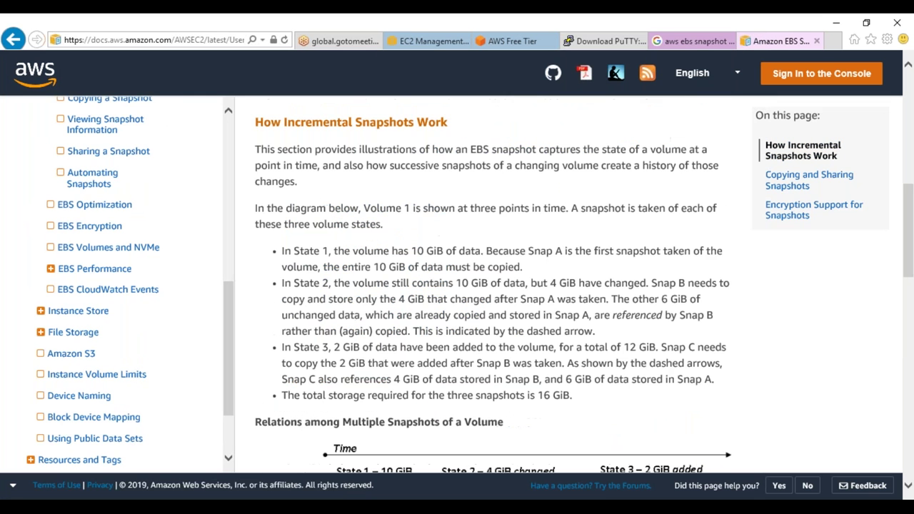
{"action": "scroll", "coordinate": [407, 214], "scroll_direction": "down", "scroll_amount": 5}
{"action": "scroll", "coordinate": [407, 215], "scroll_direction": "up", "scroll_amount": 1}
{"action": "scroll", "coordinate": [408, 215], "scroll_direction": "up", "scroll_amount": 1}
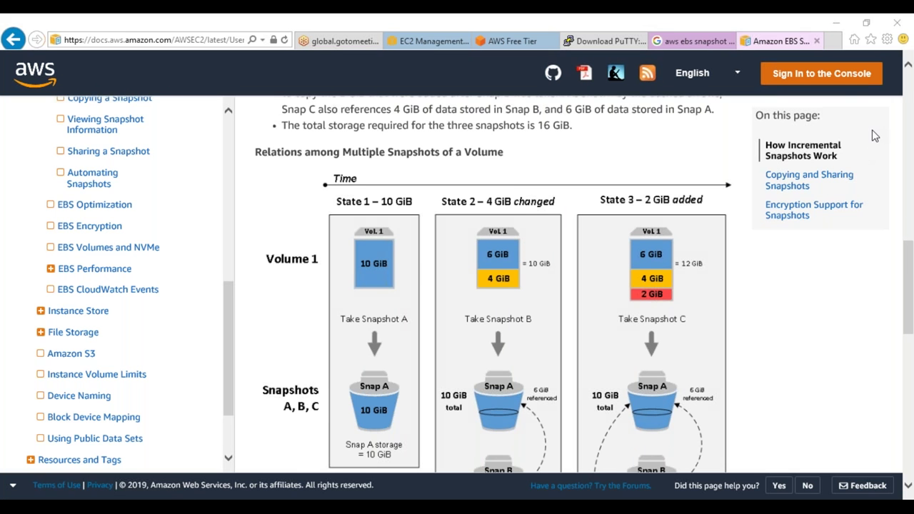
Circle the 10 GiB Vol. 1 and the Snap A bucket in State 1, then erase the marks
{"action": "mouse_move", "coordinate": [346, 240]}
{"action": "left_mouse_down"}
{"action": "mouse_move", "coordinate": [361, 206]}
{"action": "mouse_move", "coordinate": [437, 242]}
{"action": "mouse_move", "coordinate": [373, 297]}
{"action": "mouse_move", "coordinate": [348, 233]}
{"action": "left_mouse_up"}
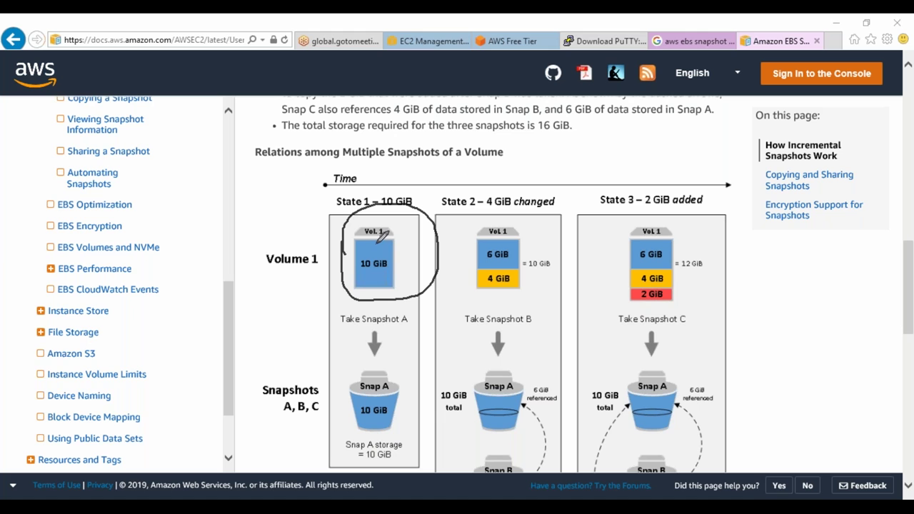
{"action": "mouse_move", "coordinate": [334, 382]}
{"action": "left_mouse_down"}
{"action": "mouse_move", "coordinate": [377, 359]}
{"action": "mouse_move", "coordinate": [420, 408]}
{"action": "mouse_move", "coordinate": [360, 457]}
{"action": "mouse_move", "coordinate": [330, 389]}
{"action": "left_mouse_up"}
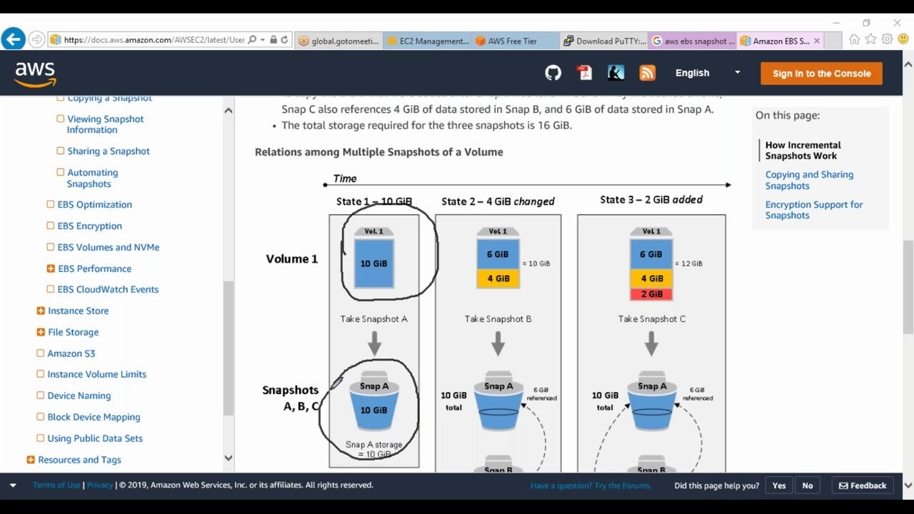
{"action": "mouse_move", "coordinate": [355, 230]}
{"action": "left_mouse_down"}
{"action": "mouse_move", "coordinate": [418, 296]}
{"action": "mouse_move", "coordinate": [354, 233]}
{"action": "left_mouse_up"}
{"action": "mouse_move", "coordinate": [348, 363]}
{"action": "left_mouse_down"}
{"action": "mouse_move", "coordinate": [436, 428]}
{"action": "mouse_move", "coordinate": [329, 423]}
{"action": "mouse_move", "coordinate": [349, 376]}
{"action": "left_mouse_up"}
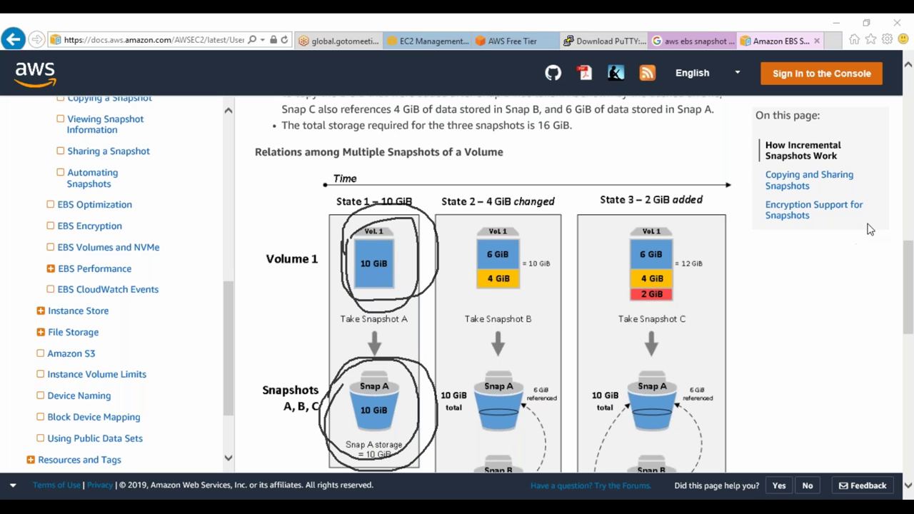
{"action": "key", "text": "e"}
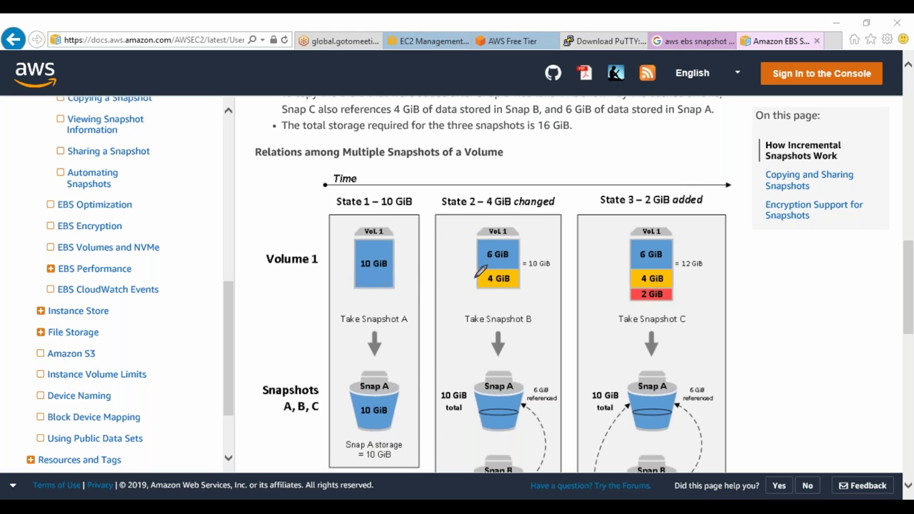
Mark the changed 4 GiB and 6 GiB blocks in State 2, then clear the ink
{"action": "mouse_move", "coordinate": [472, 270]}
{"action": "left_mouse_down"}
{"action": "mouse_move", "coordinate": [529, 260]}
{"action": "mouse_move", "coordinate": [518, 292]}
{"action": "mouse_move", "coordinate": [463, 283]}
{"action": "mouse_move", "coordinate": [464, 269]}
{"action": "left_mouse_up"}
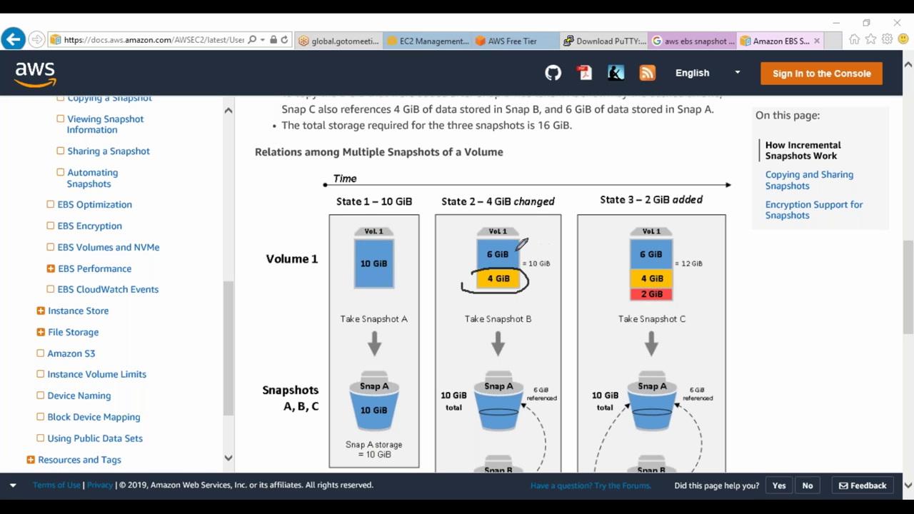
{"action": "left_click_drag", "start_coordinate": [525, 251], "coordinate": [551, 237]}
{"action": "key", "text": "Escape"}
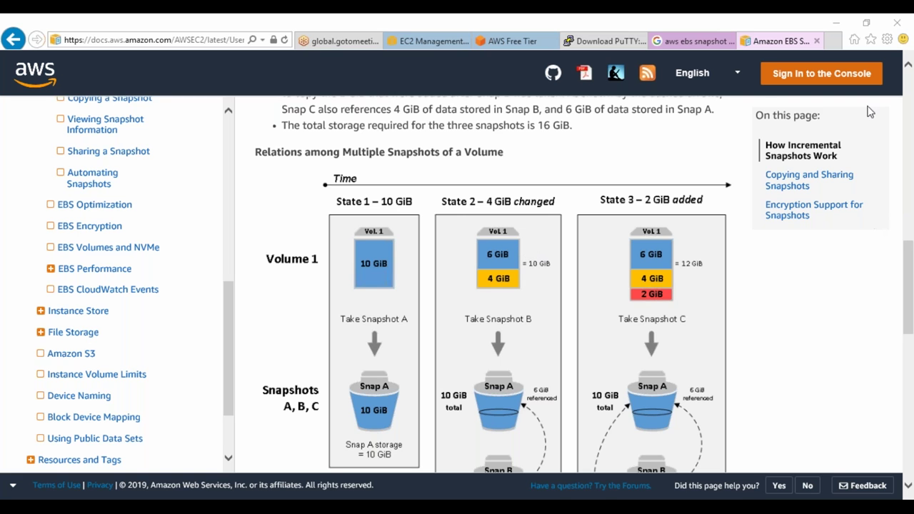
{"action": "scroll", "coordinate": [698, 233], "scroll_direction": "down", "scroll_amount": 6}
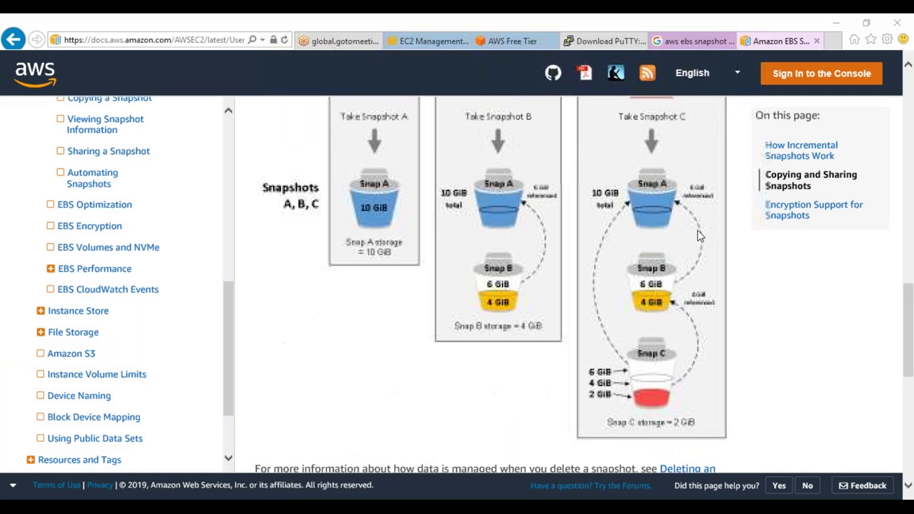
{"action": "scroll", "coordinate": [700, 235], "scroll_direction": "up", "scroll_amount": 3}
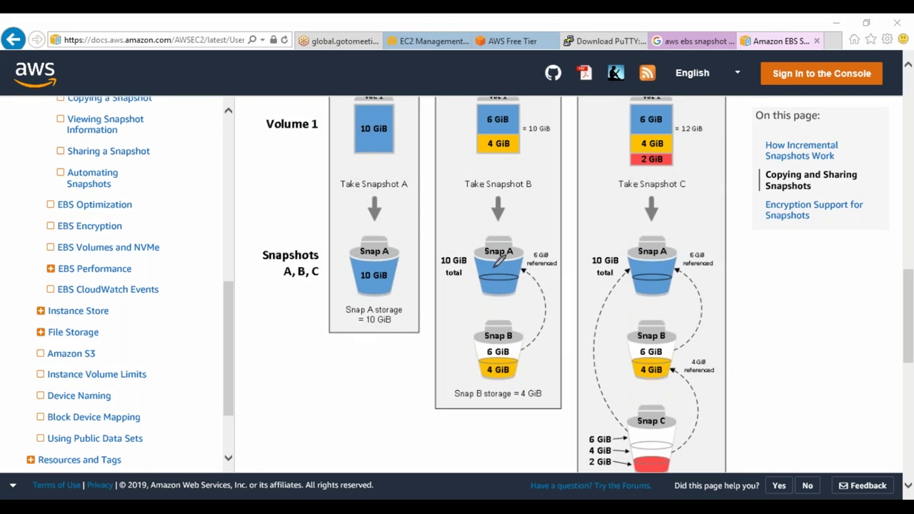
{"action": "mouse_move", "coordinate": [505, 343]}
{"action": "left_mouse_down"}
{"action": "mouse_move", "coordinate": [553, 309]}
{"action": "mouse_move", "coordinate": [521, 266]}
{"action": "mouse_move", "coordinate": [507, 263]}
{"action": "left_mouse_up"}
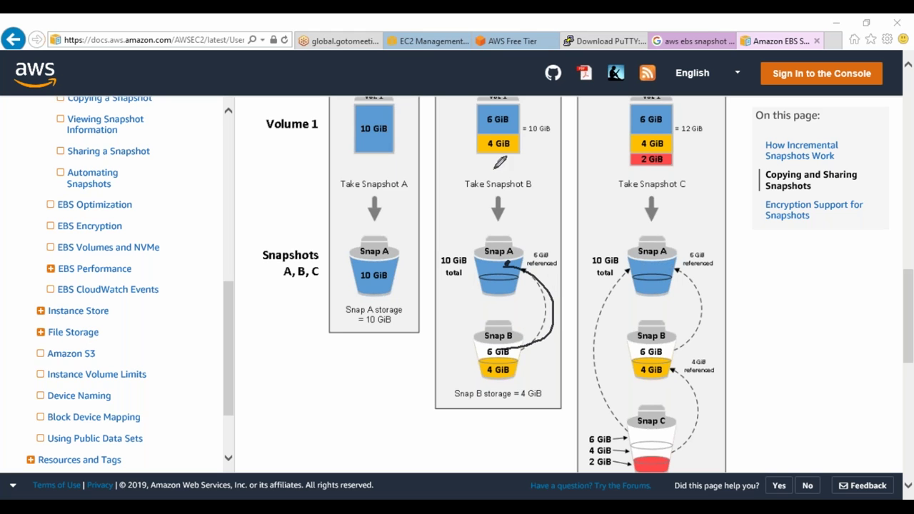
{"action": "mouse_move", "coordinate": [459, 361]}
{"action": "left_mouse_down"}
{"action": "mouse_move", "coordinate": [542, 362]}
{"action": "mouse_move", "coordinate": [541, 372]}
{"action": "mouse_move", "coordinate": [462, 380]}
{"action": "mouse_move", "coordinate": [461, 361]}
{"action": "left_mouse_up"}
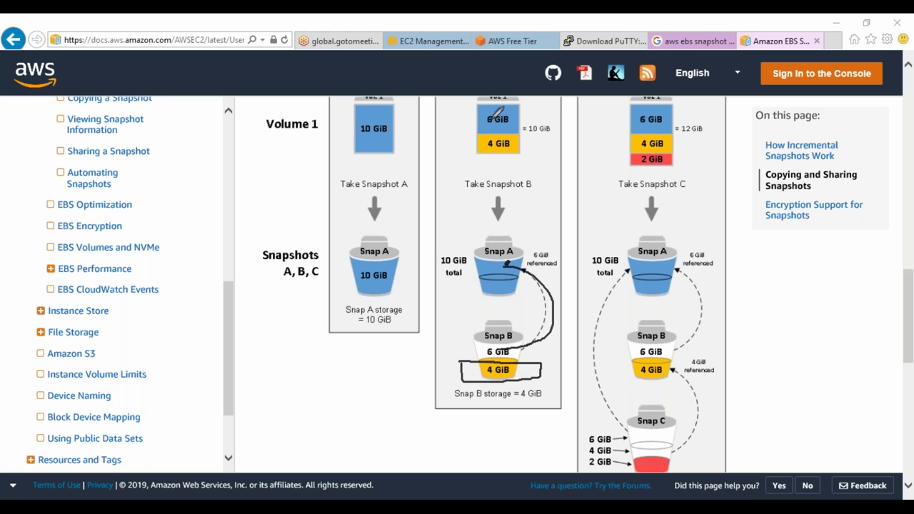
{"action": "mouse_move", "coordinate": [629, 154]}
{"action": "left_mouse_down"}
{"action": "mouse_move", "coordinate": [669, 148]}
{"action": "mouse_move", "coordinate": [678, 170]}
{"action": "mouse_move", "coordinate": [620, 160]}
{"action": "left_mouse_up"}
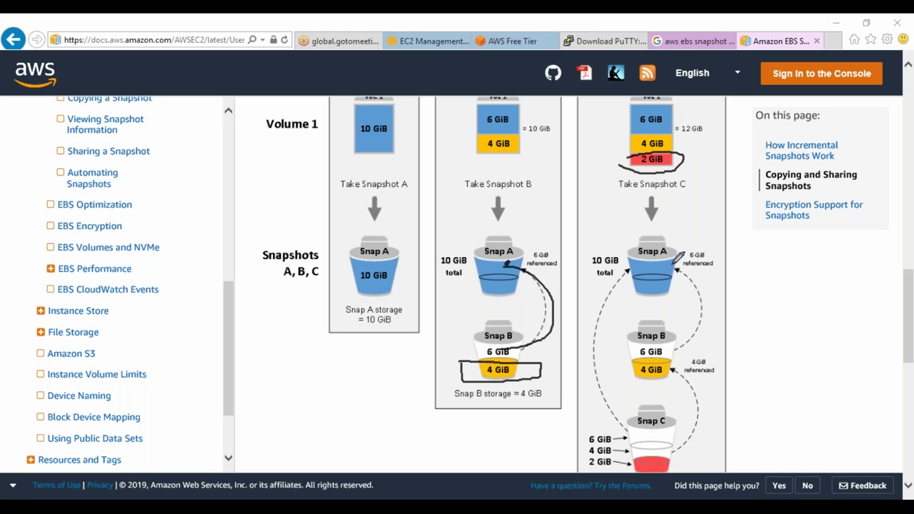
{"action": "left_click_drag", "start_coordinate": [691, 219], "coordinate": [672, 266]}
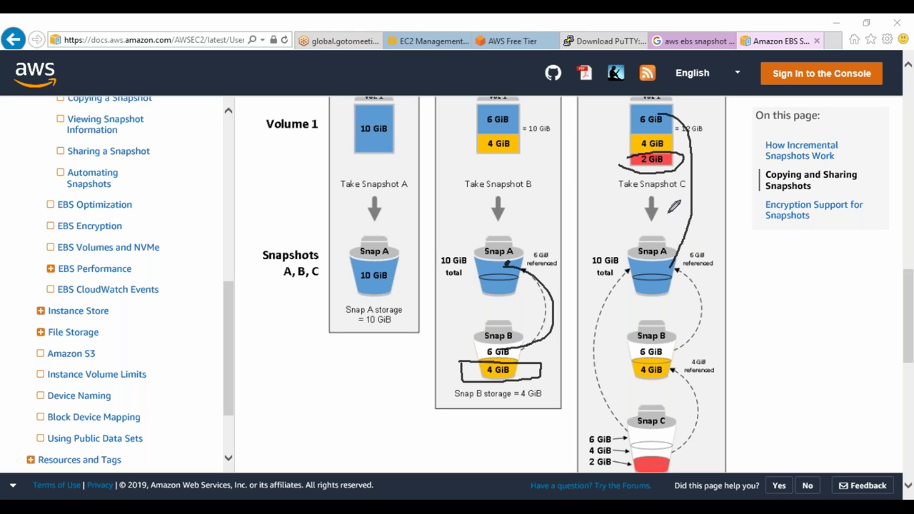
{"action": "mouse_move", "coordinate": [647, 140]}
{"action": "left_mouse_down"}
{"action": "mouse_move", "coordinate": [598, 206]}
{"action": "mouse_move", "coordinate": [614, 326]}
{"action": "mouse_move", "coordinate": [647, 341]}
{"action": "left_mouse_up"}
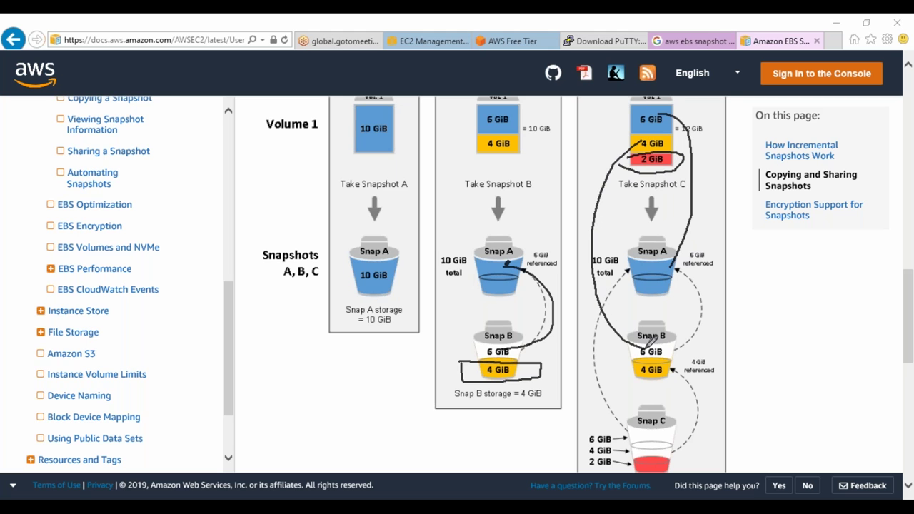
{"action": "mouse_move", "coordinate": [666, 158]}
{"action": "left_mouse_down"}
{"action": "mouse_move", "coordinate": [708, 187]}
{"action": "mouse_move", "coordinate": [789, 385]}
{"action": "mouse_move", "coordinate": [671, 467]}
{"action": "left_mouse_up"}
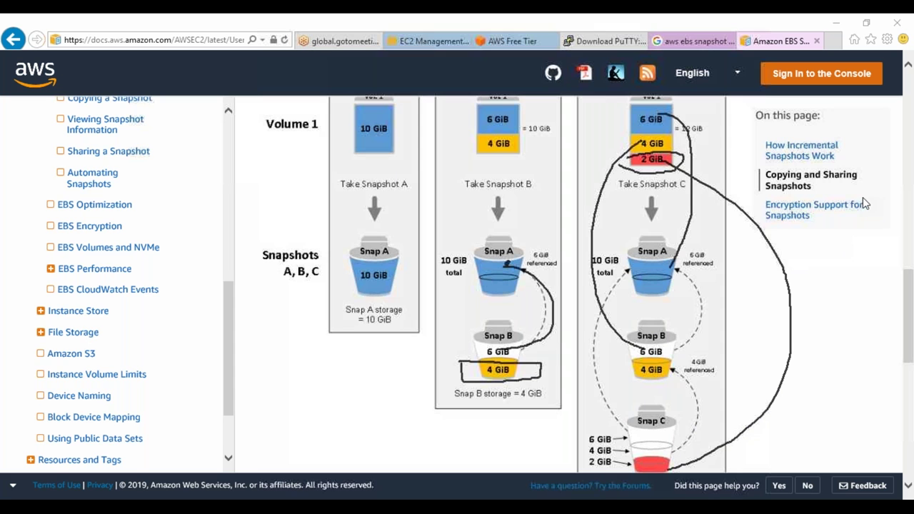
{"action": "key", "text": "e"}
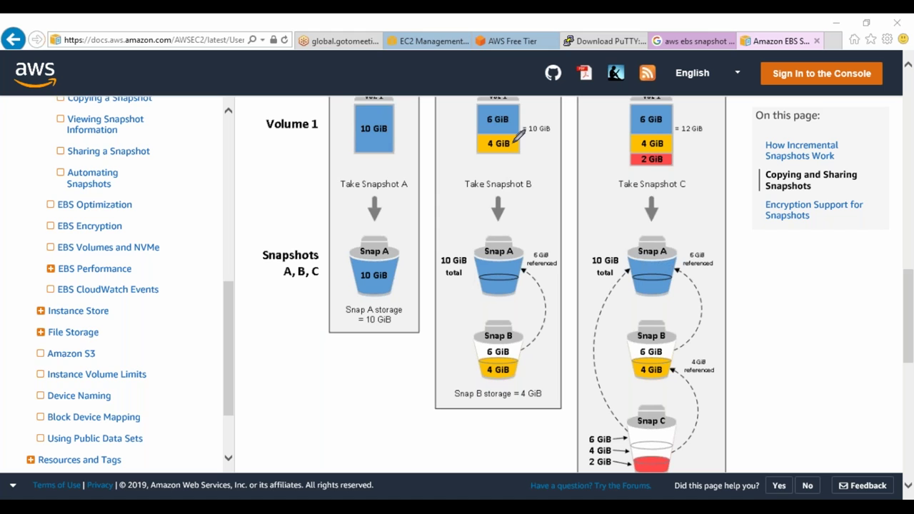
{"action": "mouse_move", "coordinate": [344, 123]}
{"action": "left_mouse_down"}
{"action": "mouse_move", "coordinate": [392, 128]}
{"action": "mouse_move", "coordinate": [381, 121]}
{"action": "left_mouse_up"}
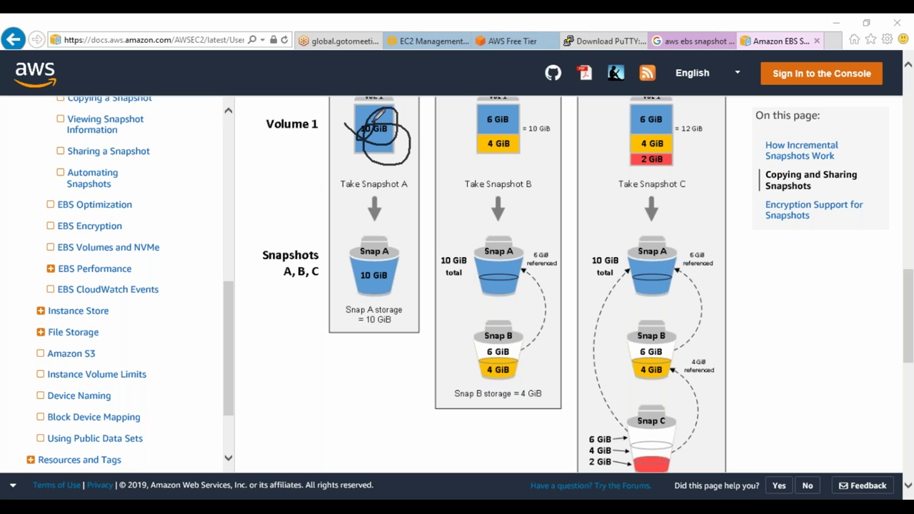
{"action": "mouse_move", "coordinate": [359, 261]}
{"action": "left_mouse_down"}
{"action": "mouse_move", "coordinate": [345, 250]}
{"action": "mouse_move", "coordinate": [429, 278]}
{"action": "mouse_move", "coordinate": [354, 259]}
{"action": "left_mouse_up"}
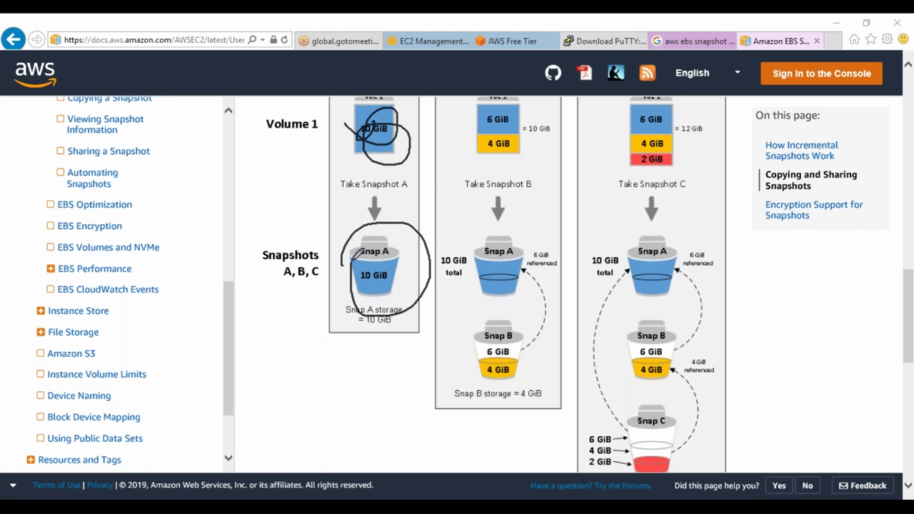
{"action": "mouse_move", "coordinate": [464, 145]}
{"action": "left_mouse_down"}
{"action": "mouse_move", "coordinate": [511, 118]}
{"action": "mouse_move", "coordinate": [527, 164]}
{"action": "mouse_move", "coordinate": [472, 129]}
{"action": "left_mouse_up"}
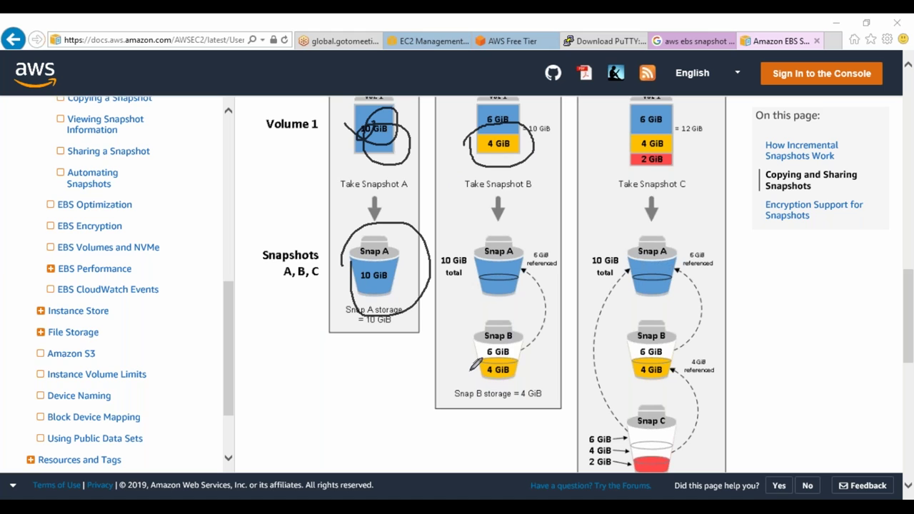
{"action": "mouse_move", "coordinate": [471, 364]}
{"action": "left_mouse_down"}
{"action": "mouse_move", "coordinate": [522, 362]}
{"action": "mouse_move", "coordinate": [460, 385]}
{"action": "mouse_move", "coordinate": [469, 364]}
{"action": "left_mouse_up"}
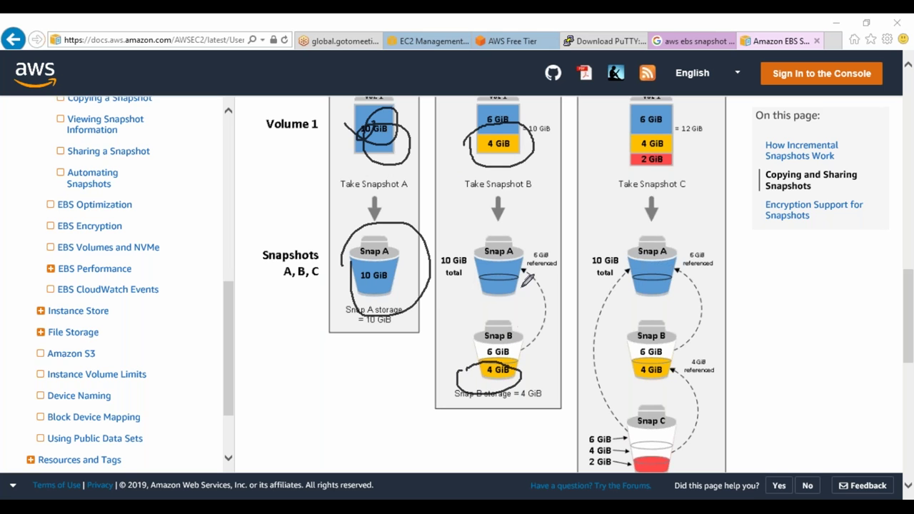
{"action": "mouse_move", "coordinate": [521, 346]}
{"action": "left_mouse_down"}
{"action": "mouse_move", "coordinate": [546, 298]}
{"action": "mouse_move", "coordinate": [515, 264]}
{"action": "left_mouse_up"}
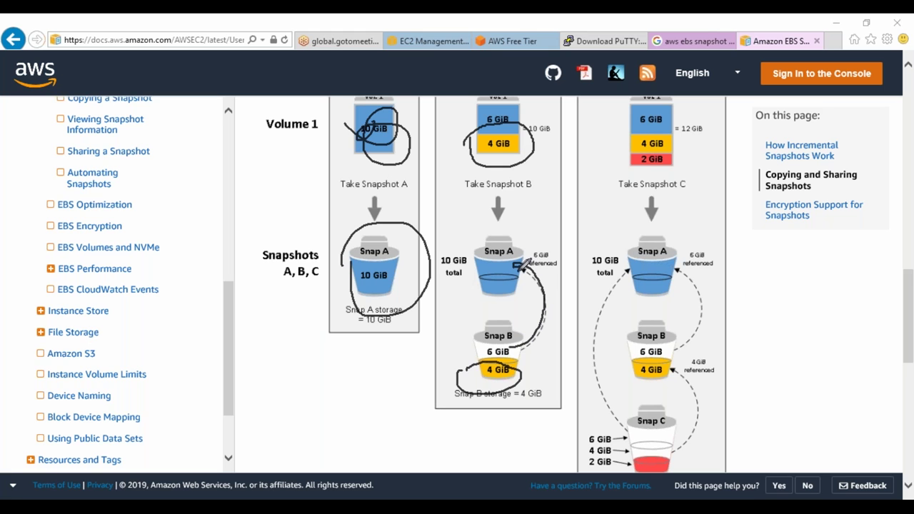
{"action": "mouse_move", "coordinate": [641, 152]}
{"action": "left_mouse_down"}
{"action": "mouse_move", "coordinate": [625, 162]}
{"action": "mouse_move", "coordinate": [678, 159]}
{"action": "mouse_move", "coordinate": [643, 146]}
{"action": "left_mouse_up"}
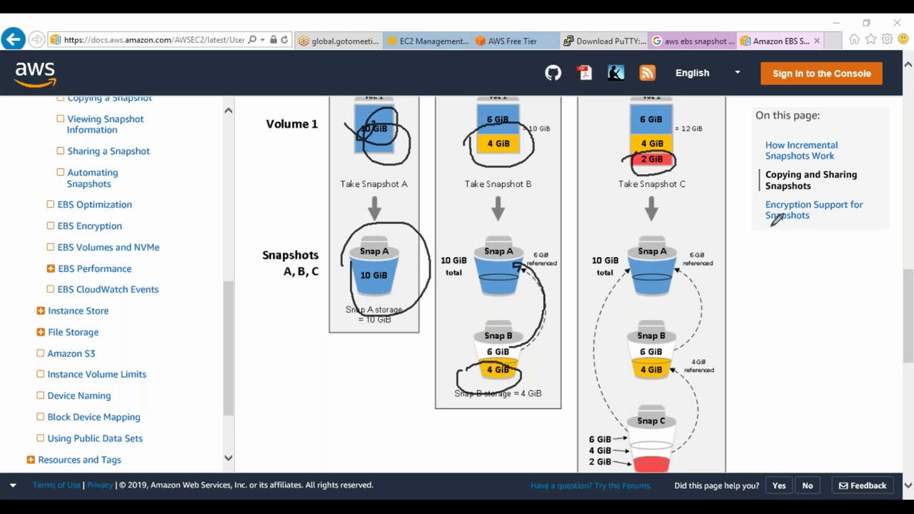
{"action": "mouse_move", "coordinate": [633, 461]}
{"action": "left_mouse_down"}
{"action": "mouse_move", "coordinate": [679, 447]}
{"action": "mouse_move", "coordinate": [684, 469]}
{"action": "mouse_move", "coordinate": [622, 471]}
{"action": "mouse_move", "coordinate": [632, 452]}
{"action": "left_mouse_up"}
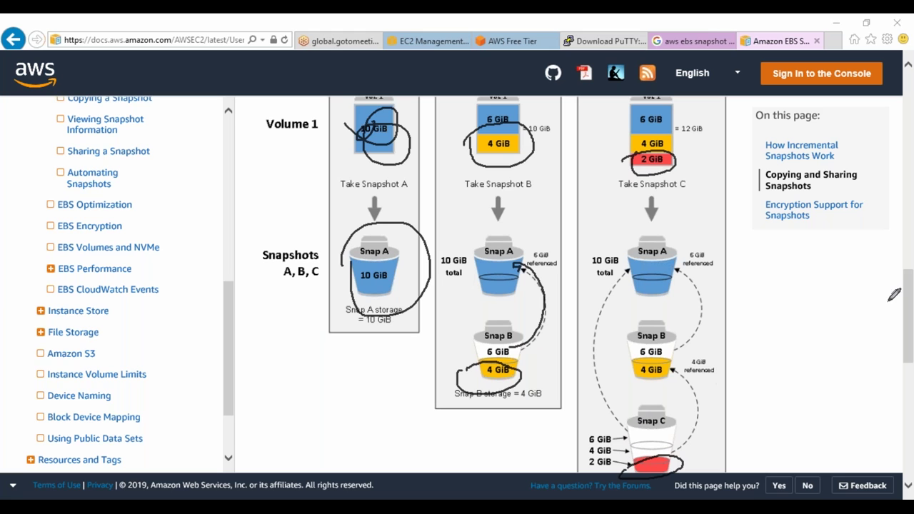
{"action": "key", "text": "Escape"}
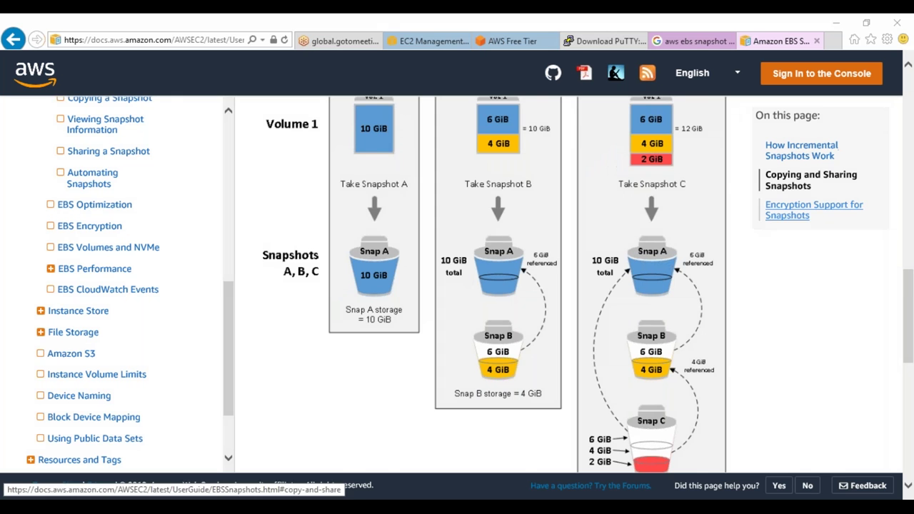
{"action": "scroll", "coordinate": [689, 275], "scroll_direction": "down", "scroll_amount": 3}
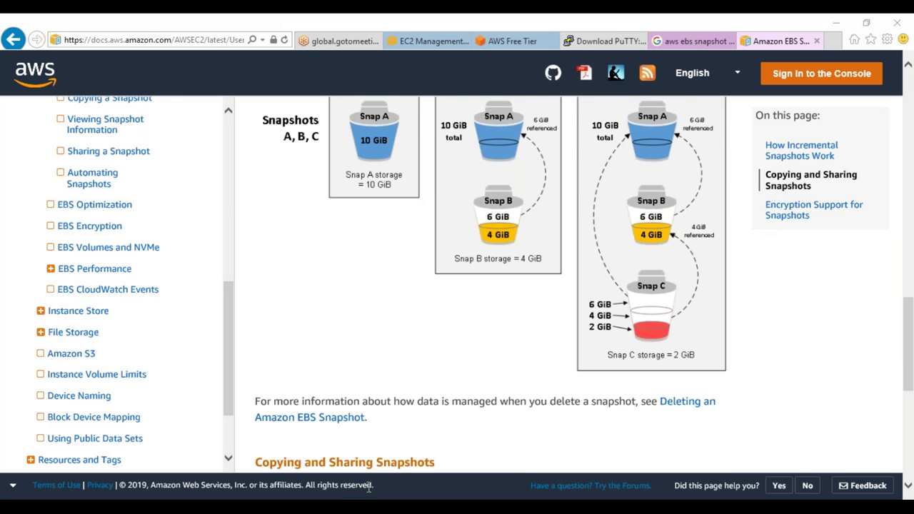
{"action": "key", "text": "alt+Tab"}
List /2gbdrive, delete all SNAP files with rm -rf SNAP*, and list again
{"action": "type", "text": "ll"}
{"action": "key", "text": "Return"}
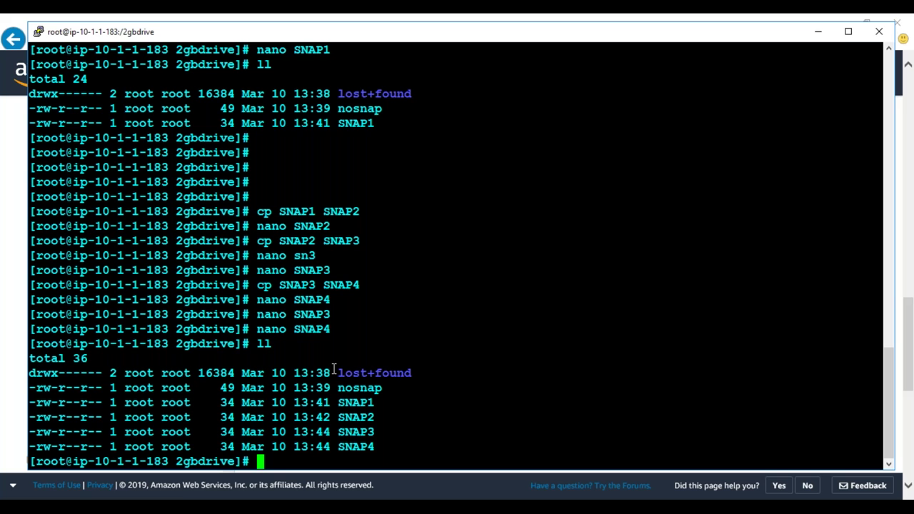
{"action": "type", "text": "rm -rf SNAP"}
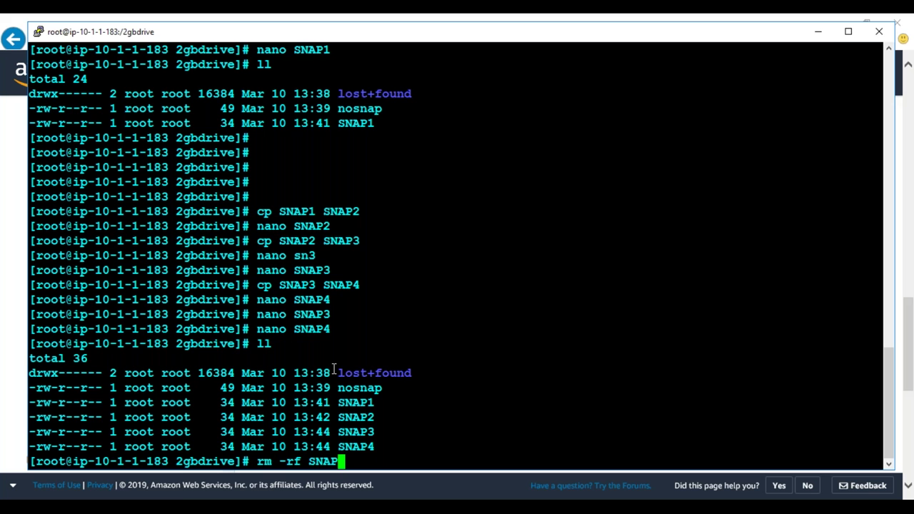
{"action": "type", "text": "*"}
{"action": "key", "text": "Return"}
{"action": "type", "text": "ll"}
{"action": "key", "text": "Return"}
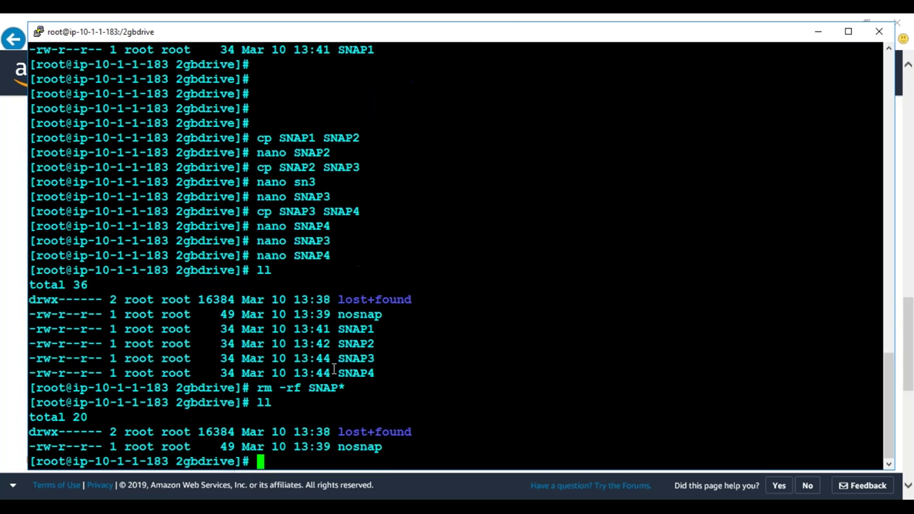
Delete nosnap with rm -rf and confirm only lost+found remains
{"action": "type", "text": "rm -rf no"}
{"action": "key", "text": "Tab"}
{"action": "key", "text": "Return"}
{"action": "type", "text": "ll"}
{"action": "key", "text": "Return"}
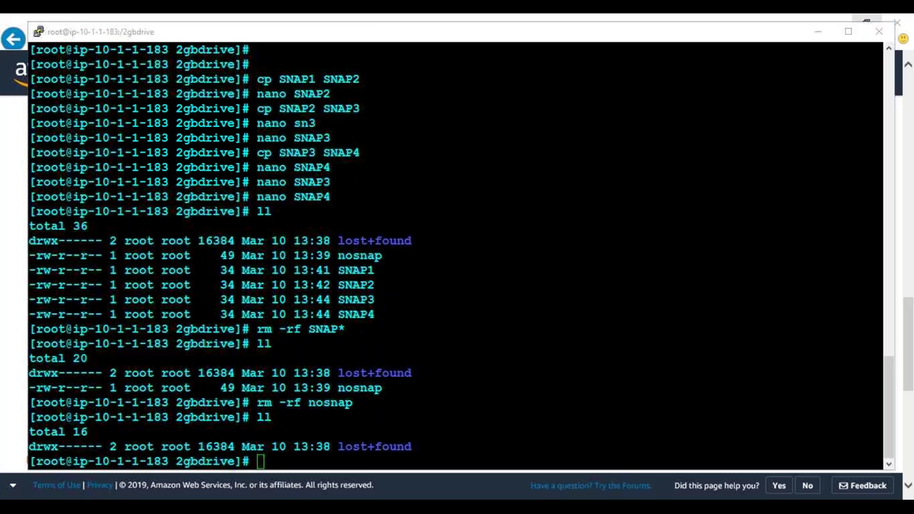
{"action": "left_click", "coordinate": [546, 244]}
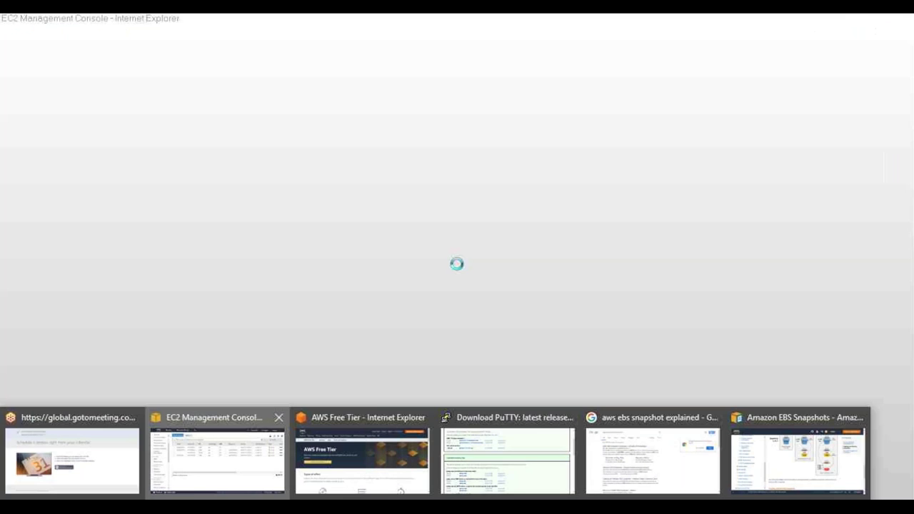
Check the Snapshots list and SNAP5's details, then go back to the EBS Snapshots documentation
{"action": "left_click", "coordinate": [215, 457]}
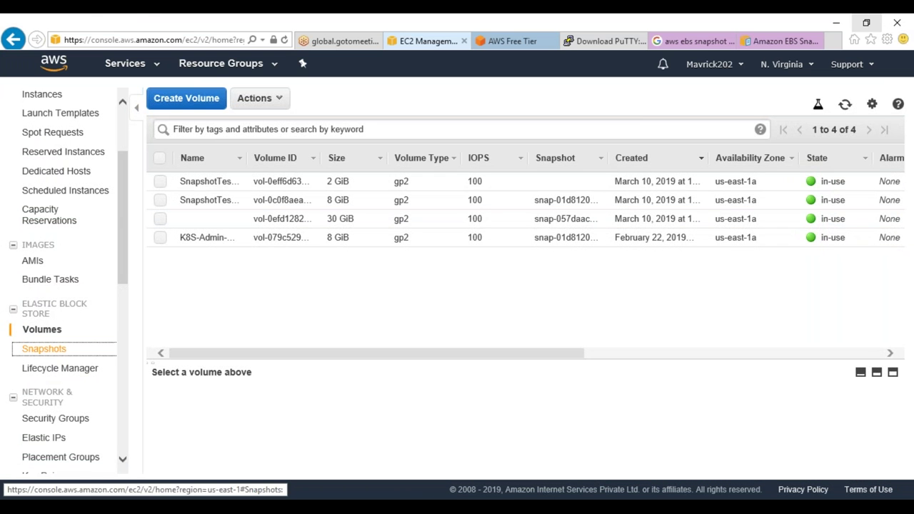
{"action": "left_click", "coordinate": [50, 349]}
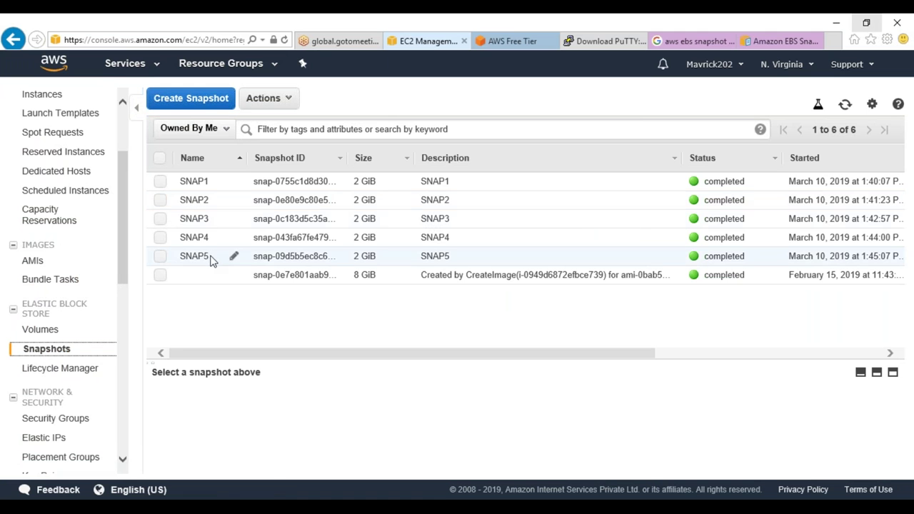
{"action": "left_click", "coordinate": [211, 260]}
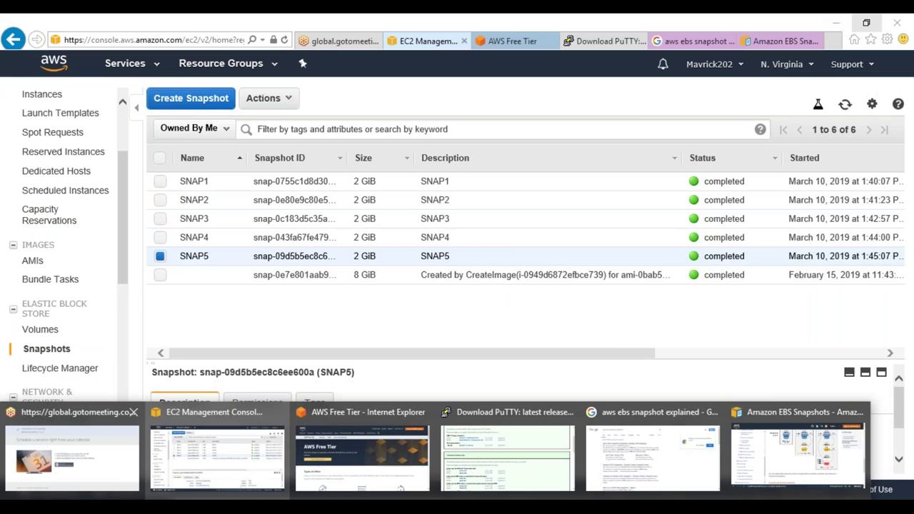
{"action": "left_click", "coordinate": [768, 36]}
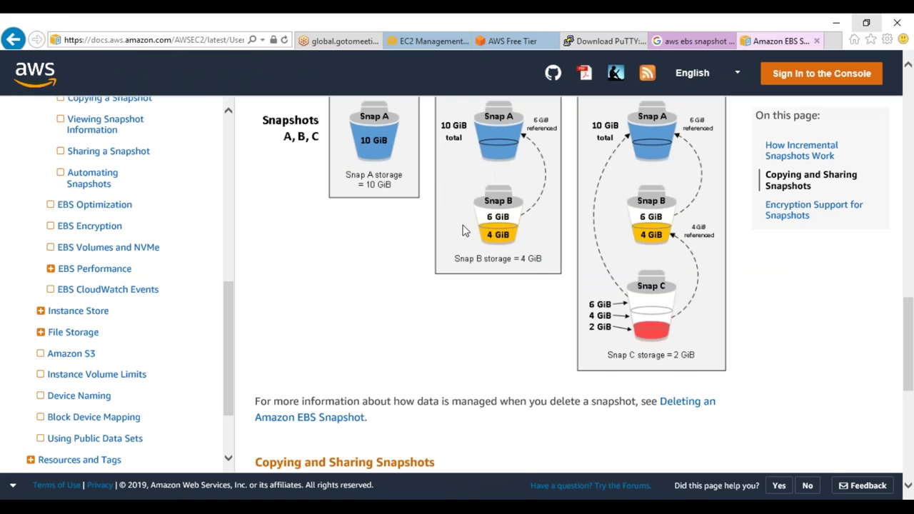
{"action": "scroll", "coordinate": [462, 232], "scroll_direction": "up", "scroll_amount": 2}
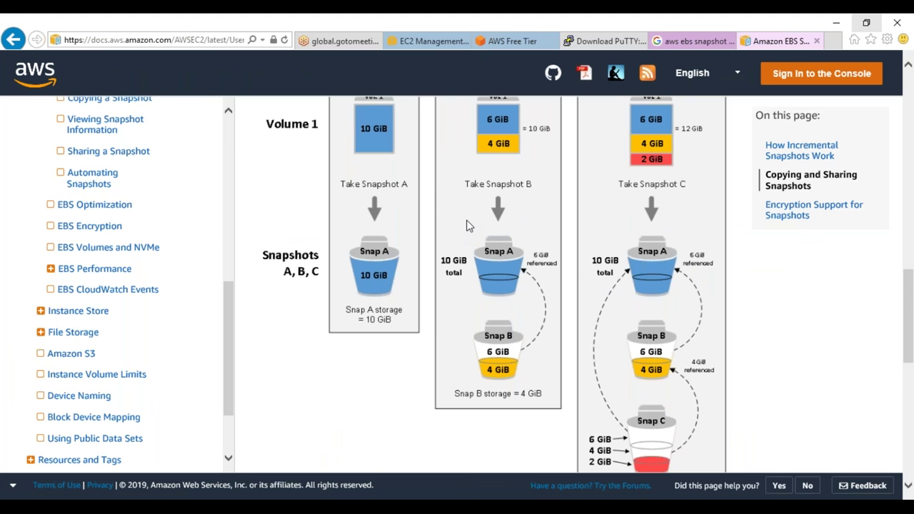
{"action": "scroll", "coordinate": [466, 225], "scroll_direction": "down", "scroll_amount": 1}
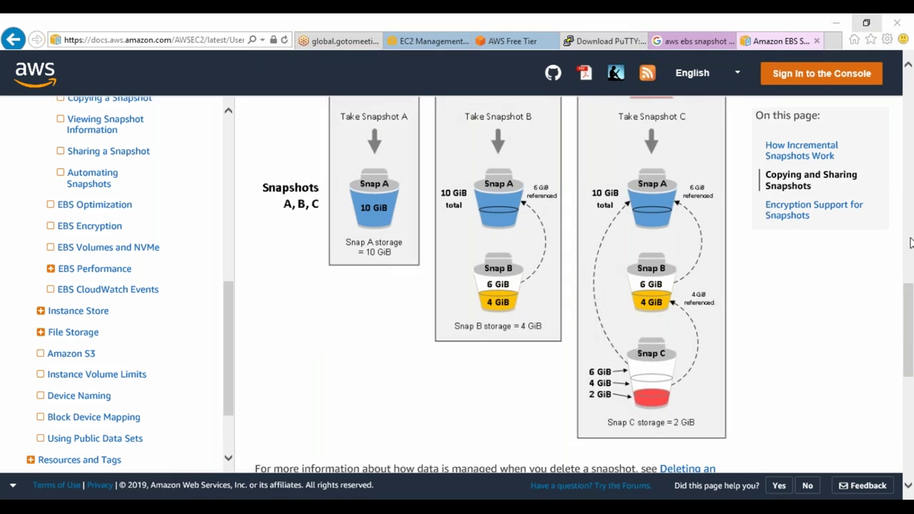
Annotate the diagram, crossing out the State 1 volume and circling its Snap A bucket
{"action": "scroll", "coordinate": [815, 345], "scroll_direction": "up", "scroll_amount": 1}
{"action": "scroll", "coordinate": [815, 344], "scroll_direction": "up", "scroll_amount": 3}
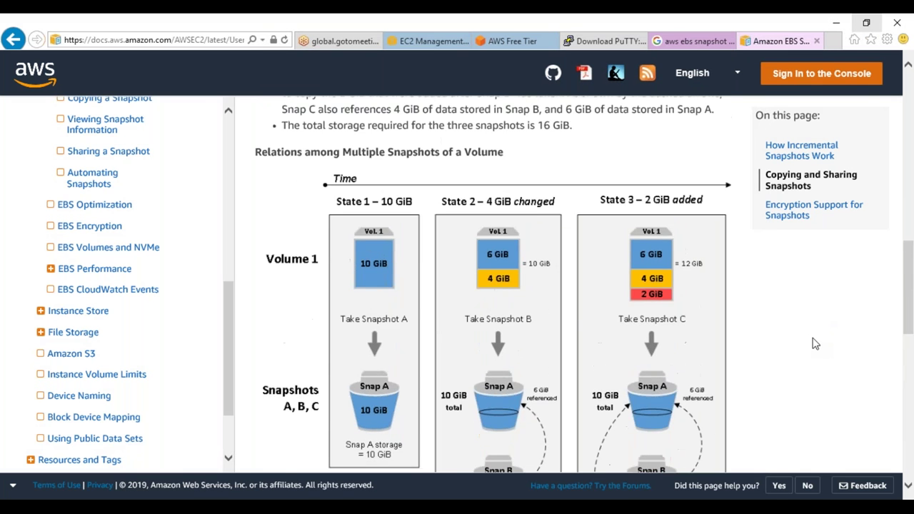
{"action": "left_click_drag", "start_coordinate": [327, 306], "coordinate": [416, 352]}
{"action": "left_click_drag", "start_coordinate": [422, 290], "coordinate": [338, 373]}
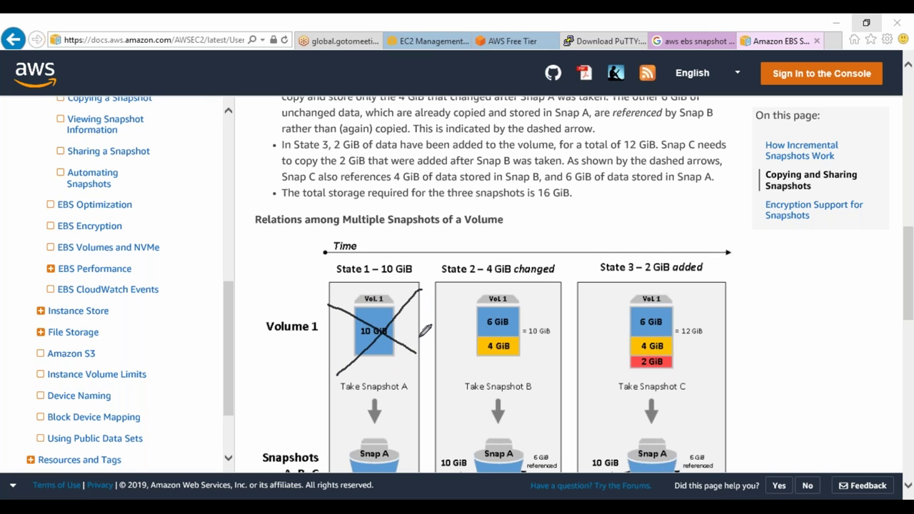
{"action": "mouse_move", "coordinate": [354, 455]}
{"action": "left_mouse_down"}
{"action": "mouse_move", "coordinate": [362, 434]}
{"action": "mouse_move", "coordinate": [398, 484]}
{"action": "mouse_move", "coordinate": [384, 491]}
{"action": "left_mouse_up"}
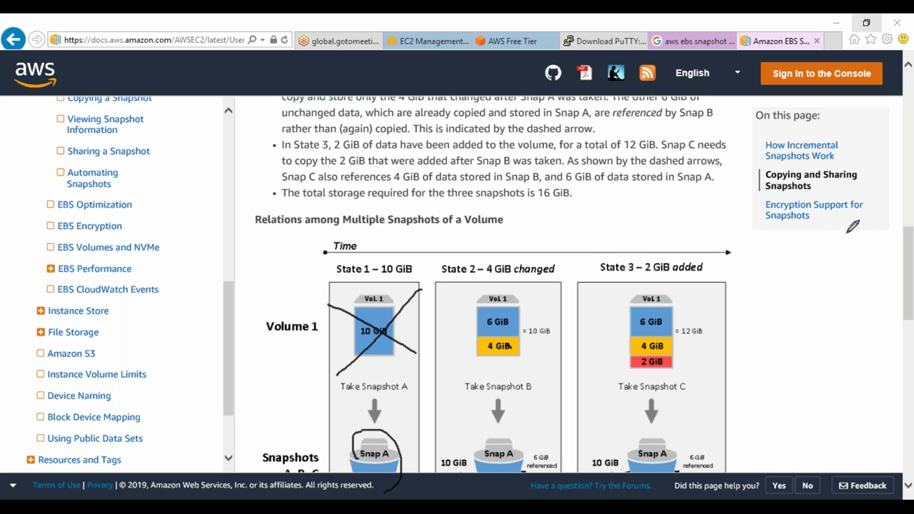
{"action": "key", "text": "Escape"}
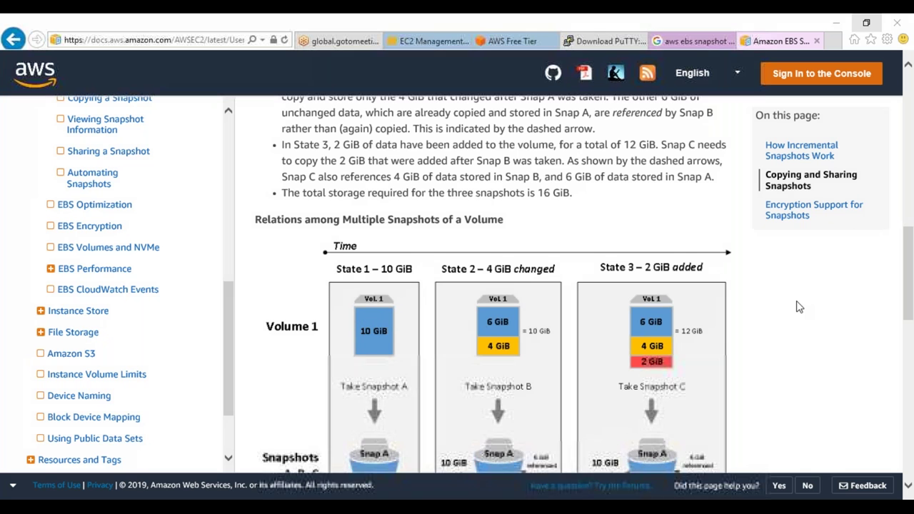
Annotate State 3, circling Snap C's 2 GiB, Snap B's 4 GiB and Snap A portions
{"action": "scroll", "coordinate": [795, 307], "scroll_direction": "down", "scroll_amount": 3}
{"action": "key", "text": "ctrl+2"}
{"action": "mouse_move", "coordinate": [642, 468]}
{"action": "left_mouse_down"}
{"action": "mouse_move", "coordinate": [635, 464]}
{"action": "mouse_move", "coordinate": [675, 456]}
{"action": "mouse_move", "coordinate": [646, 477]}
{"action": "mouse_move", "coordinate": [611, 462]}
{"action": "left_mouse_up"}
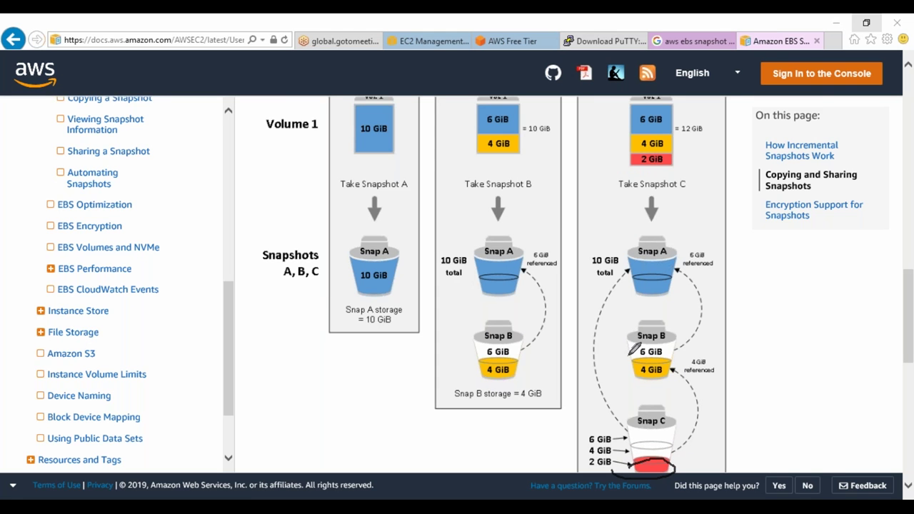
{"action": "mouse_move", "coordinate": [639, 355]}
{"action": "left_mouse_down"}
{"action": "mouse_move", "coordinate": [689, 357]}
{"action": "mouse_move", "coordinate": [628, 372]}
{"action": "mouse_move", "coordinate": [632, 357]}
{"action": "left_mouse_up"}
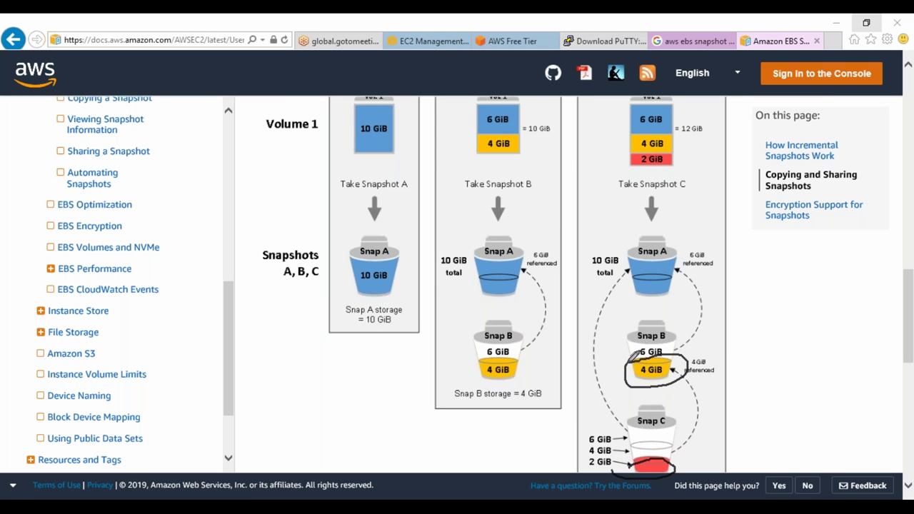
{"action": "mouse_move", "coordinate": [631, 263]}
{"action": "left_mouse_down"}
{"action": "mouse_move", "coordinate": [648, 227]}
{"action": "mouse_move", "coordinate": [683, 254]}
{"action": "mouse_move", "coordinate": [631, 273]}
{"action": "mouse_move", "coordinate": [623, 242]}
{"action": "left_mouse_up"}
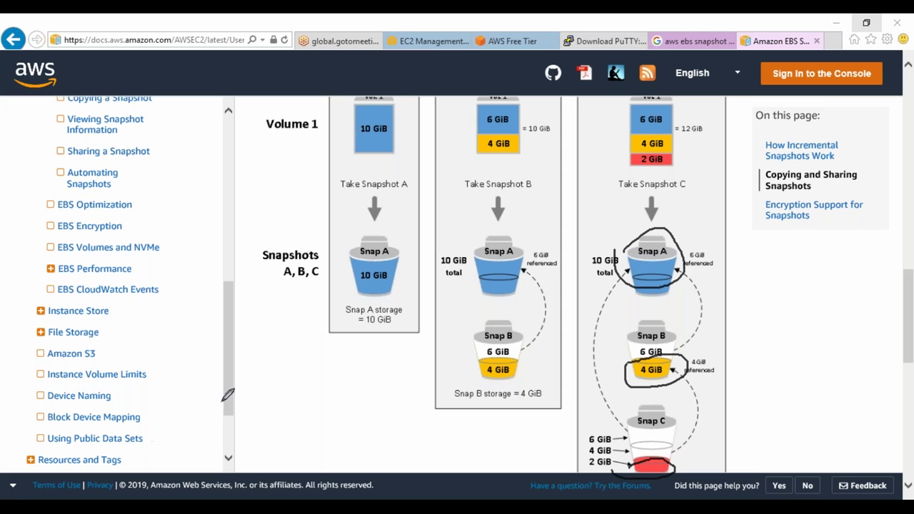
{"action": "mouse_move", "coordinate": [266, 322]}
{"action": "left_mouse_down"}
{"action": "mouse_move", "coordinate": [275, 343]}
{"action": "mouse_move", "coordinate": [325, 379]}
{"action": "mouse_move", "coordinate": [346, 434]}
{"action": "mouse_move", "coordinate": [394, 442]}
{"action": "left_mouse_up"}
{"action": "left_click_drag", "start_coordinate": [390, 428], "coordinate": [391, 454]}
{"action": "mouse_move", "coordinate": [447, 437]}
{"action": "left_mouse_down"}
{"action": "mouse_move", "coordinate": [457, 462]}
{"action": "mouse_move", "coordinate": [483, 414]}
{"action": "mouse_move", "coordinate": [448, 420]}
{"action": "mouse_move", "coordinate": [486, 414]}
{"action": "mouse_move", "coordinate": [413, 423]}
{"action": "mouse_move", "coordinate": [366, 376]}
{"action": "mouse_move", "coordinate": [353, 344]}
{"action": "mouse_move", "coordinate": [285, 321]}
{"action": "left_mouse_up"}
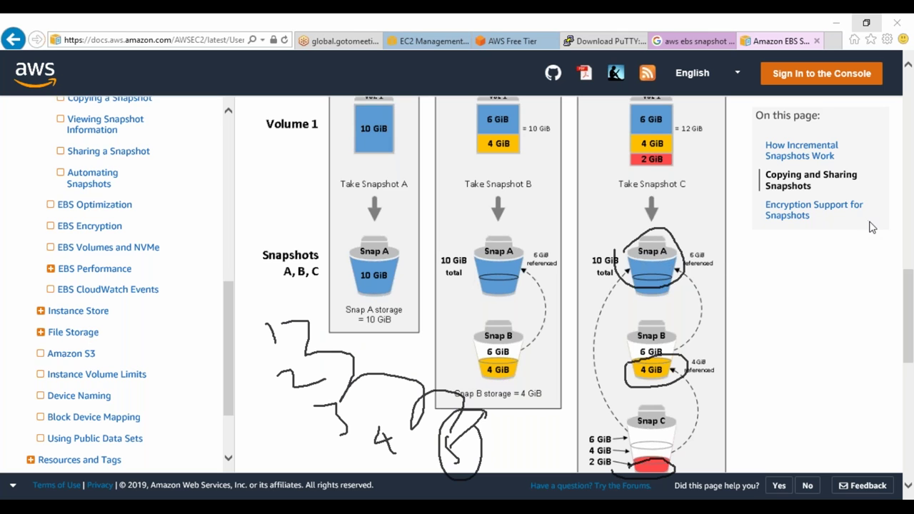
{"action": "key", "text": "Escape"}
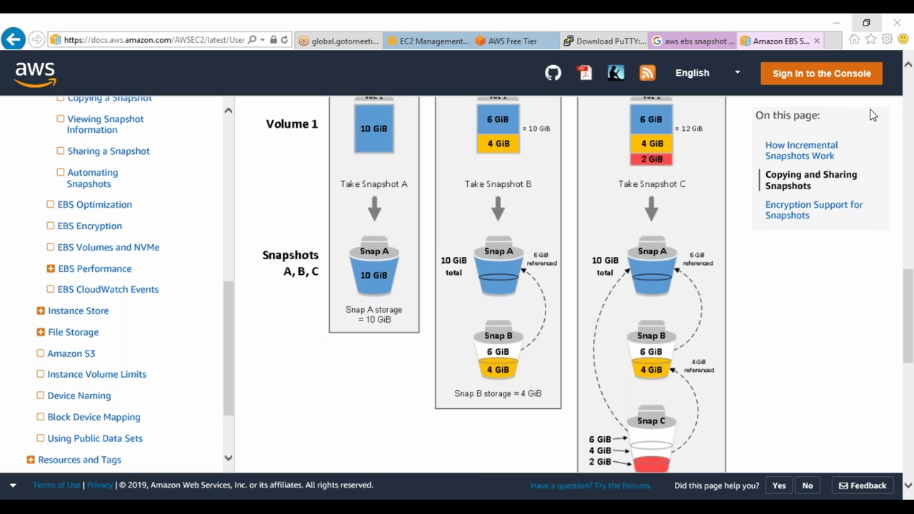
Create a volume from the SNAP5 snapshot with the tag Name = RestoredVolume
{"action": "left_click", "coordinate": [400, 41]}
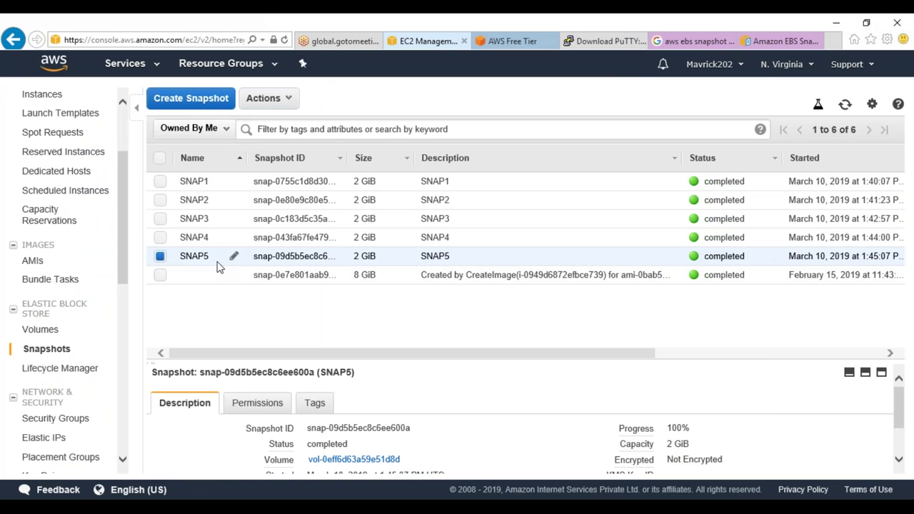
{"action": "right_click", "coordinate": [217, 258]}
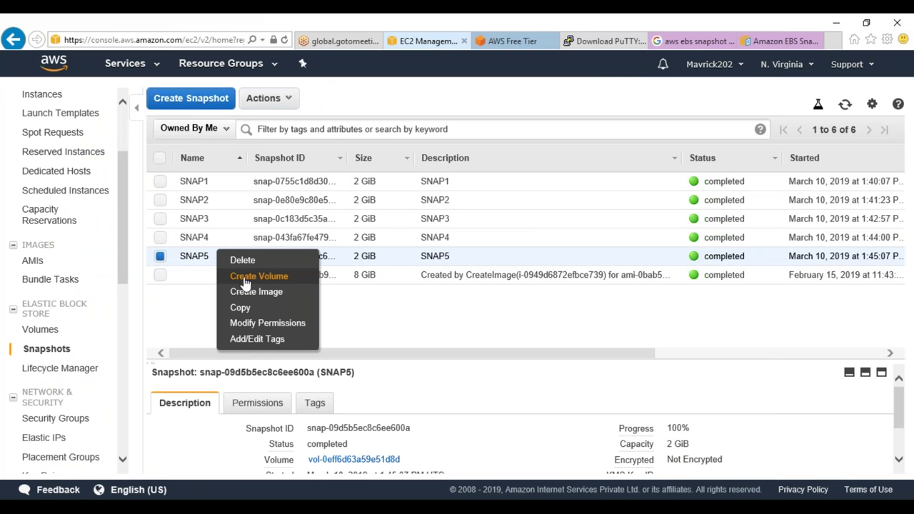
{"action": "left_click", "coordinate": [245, 278]}
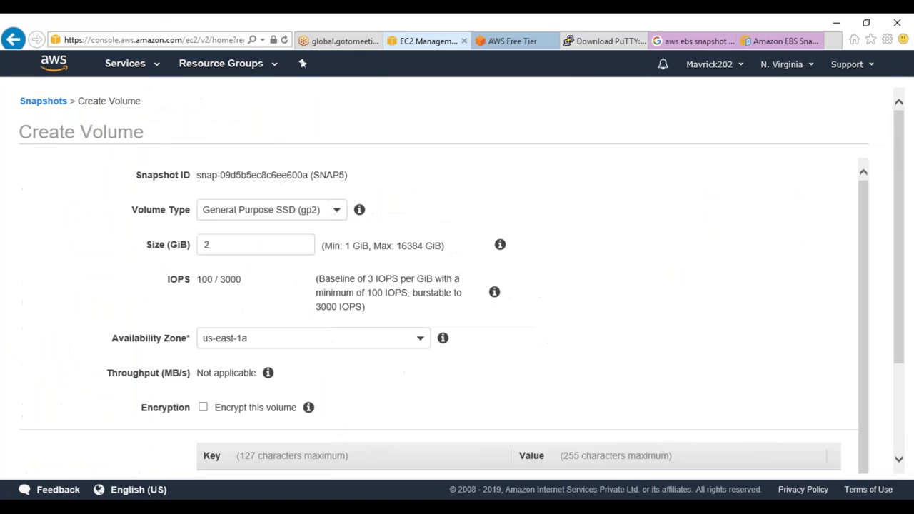
{"action": "scroll", "coordinate": [257, 282], "scroll_direction": "down", "scroll_amount": 3}
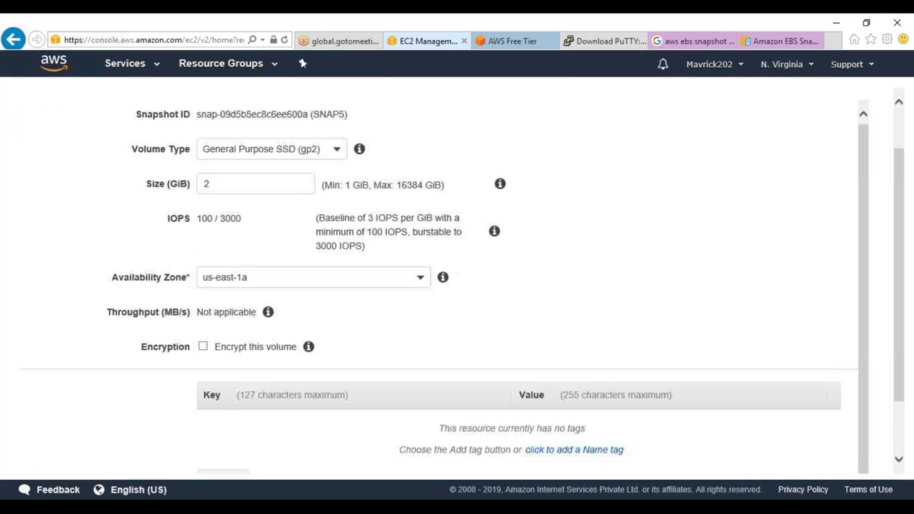
{"action": "left_click", "coordinate": [229, 422]}
{"action": "type", "text": "Name"}
{"action": "key", "text": "Tab"}
{"action": "type", "text": "Restor"}
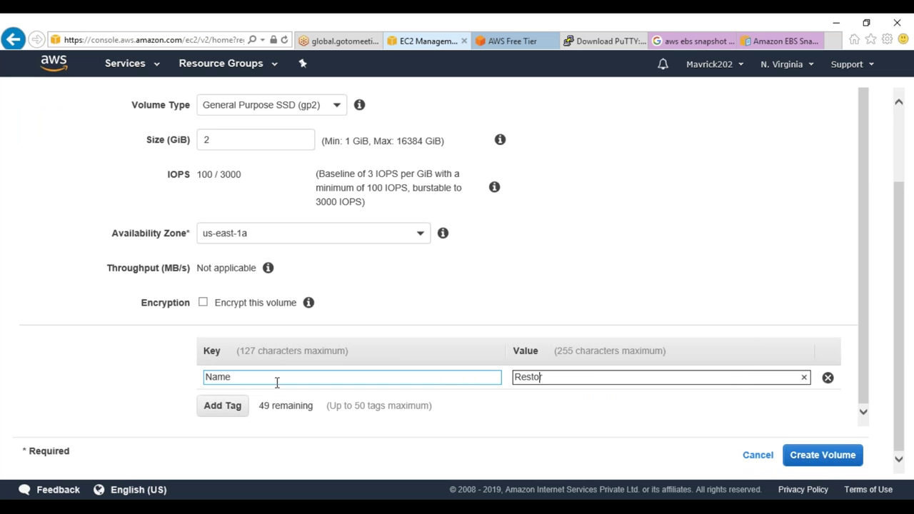
{"action": "type", "text": "edVolume"}
{"action": "left_click", "coordinate": [794, 452]}
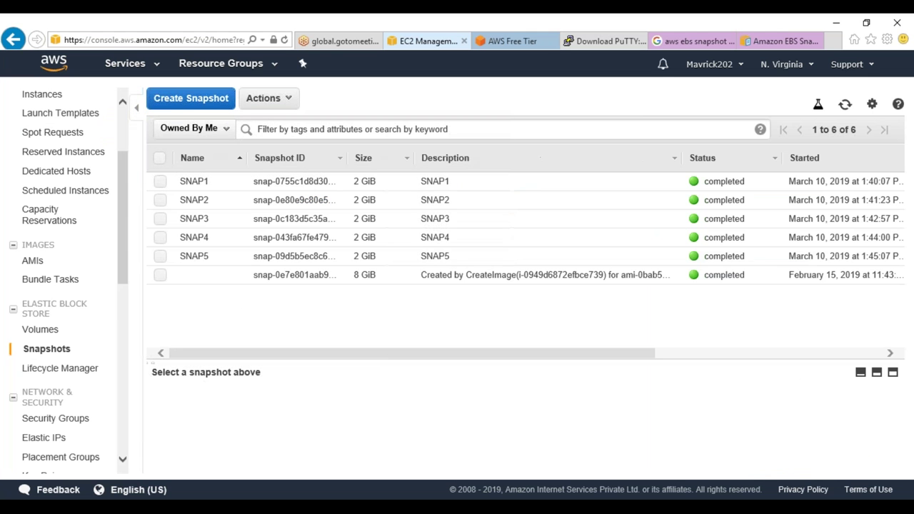
Refresh Volumes and attach the available RestoredVolume to SnapshotTesting as /dev/sdf
{"action": "left_click", "coordinate": [39, 333]}
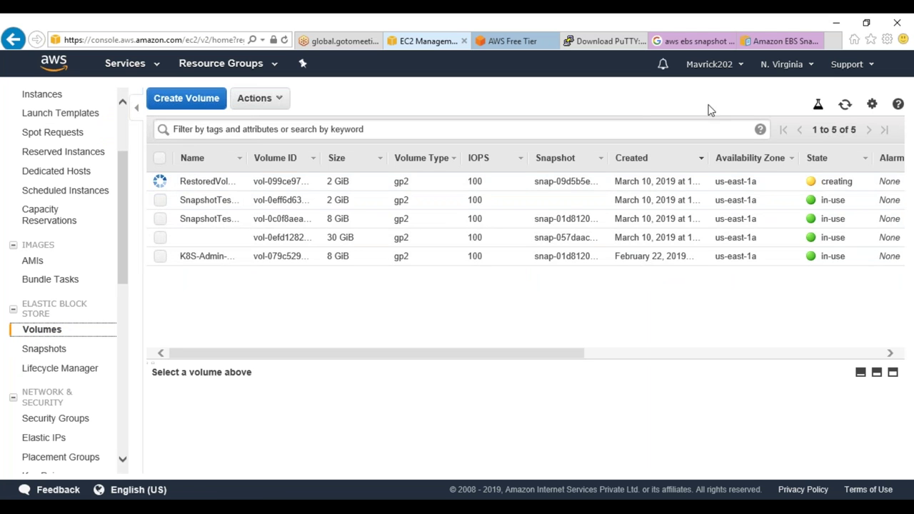
{"action": "left_click", "coordinate": [847, 105]}
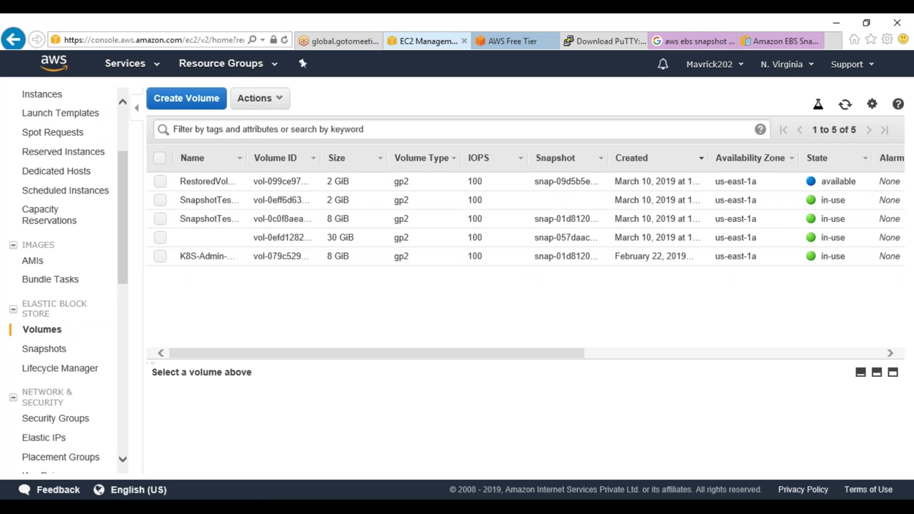
{"action": "left_click_drag", "start_coordinate": [820, 182], "coordinate": [856, 183]}
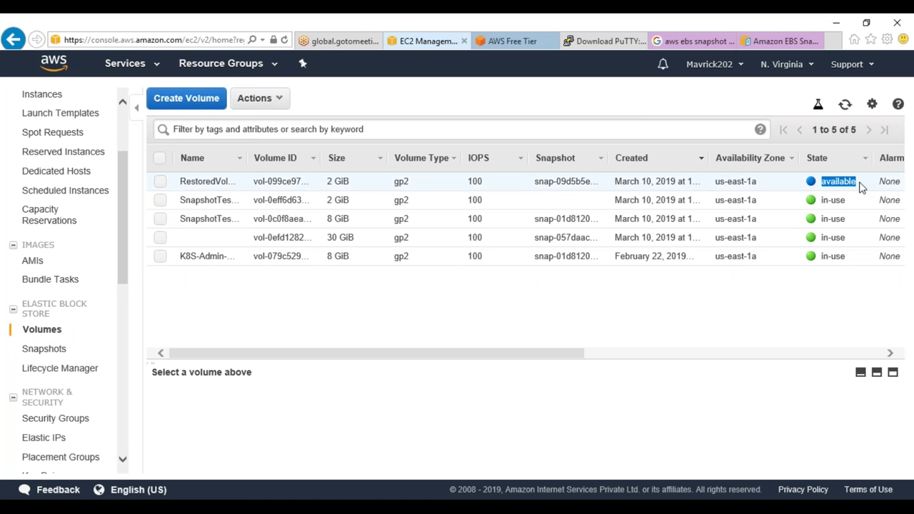
{"action": "left_click", "coordinate": [307, 184]}
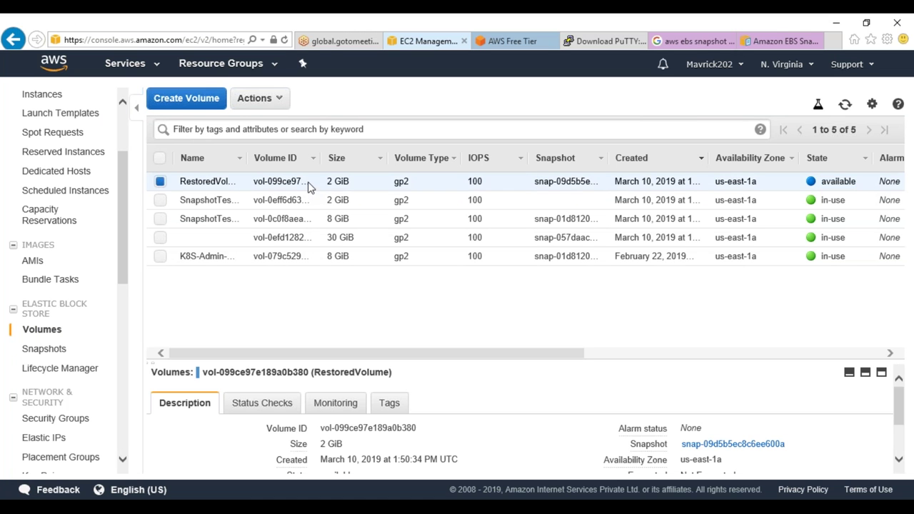
{"action": "right_click", "coordinate": [309, 187]}
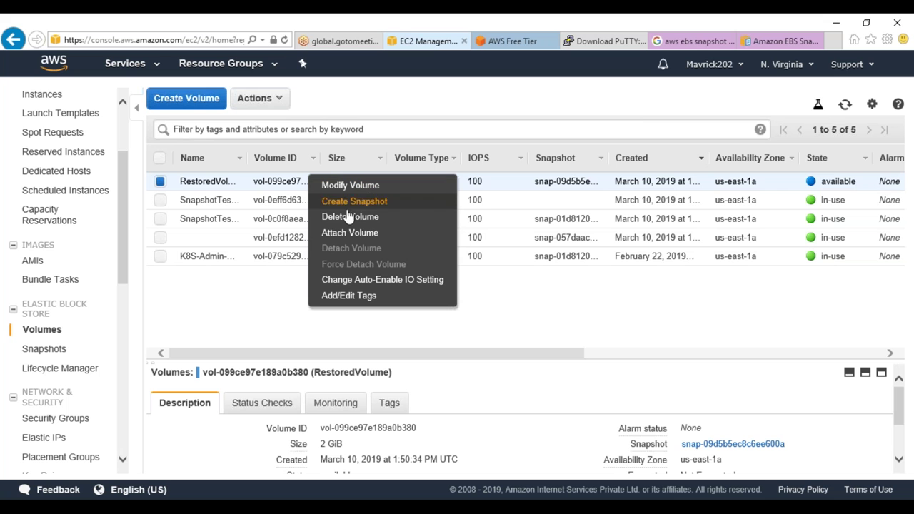
{"action": "left_click", "coordinate": [355, 233]}
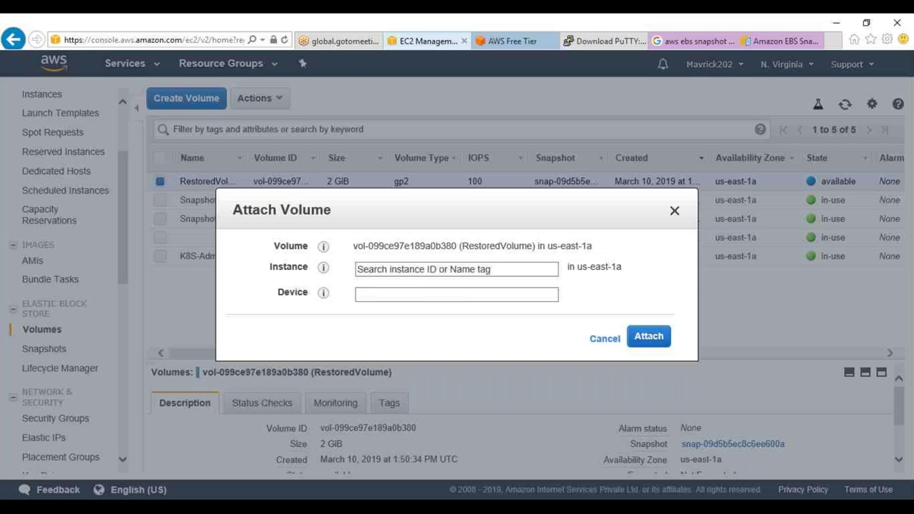
{"action": "left_click", "coordinate": [380, 269]}
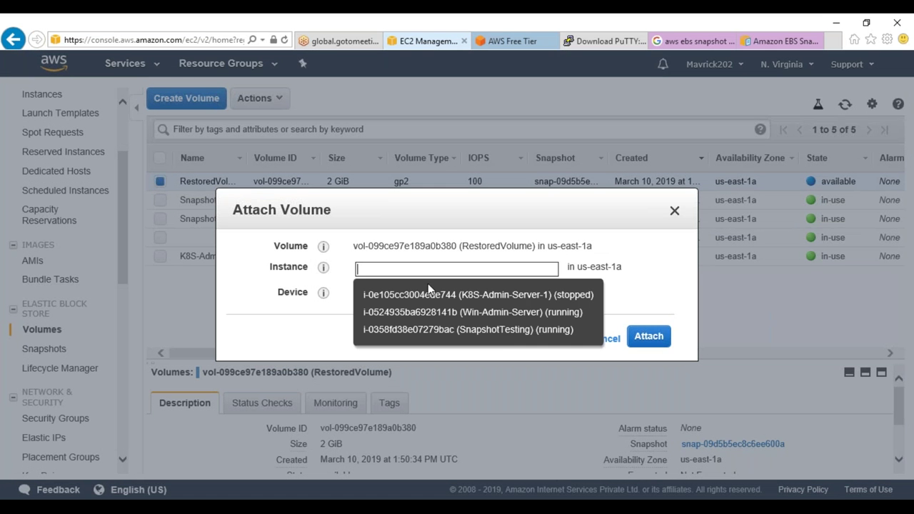
{"action": "left_click", "coordinate": [496, 330]}
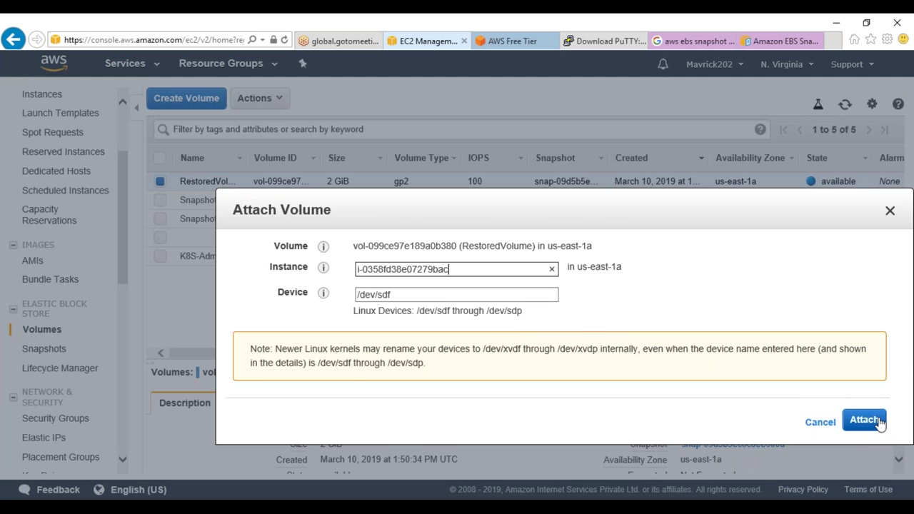
{"action": "left_click", "coordinate": [864, 420]}
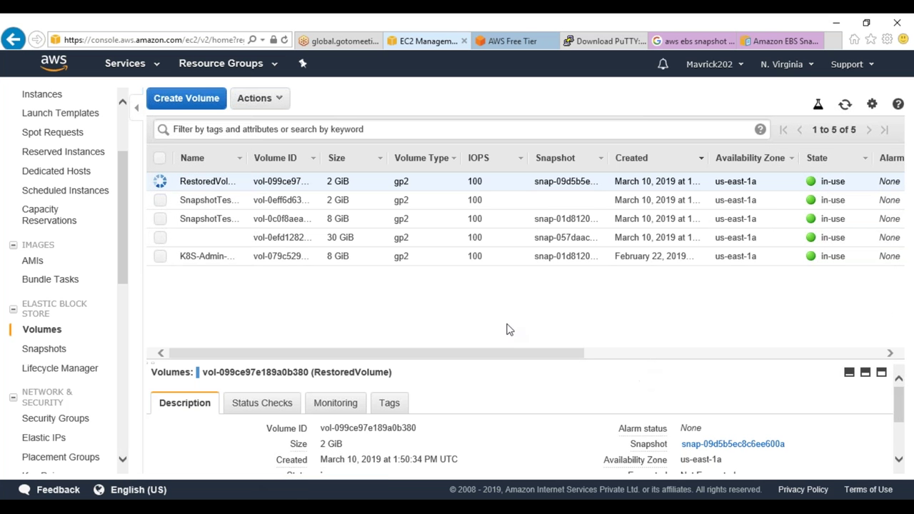
Clear the PuTTY terminal and run lsblk to list the block devices
{"action": "mouse_move", "coordinate": [246, 507]}
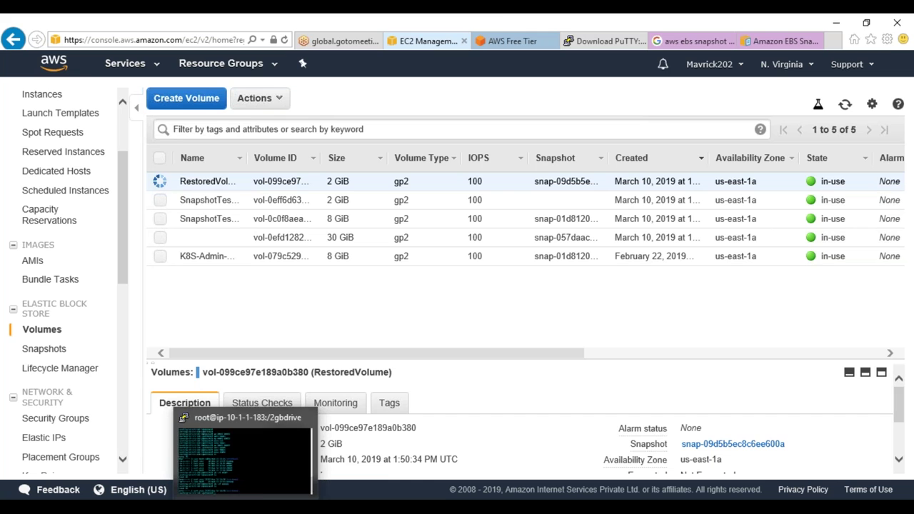
{"action": "left_click", "coordinate": [245, 457]}
{"action": "type", "text": "clear"}
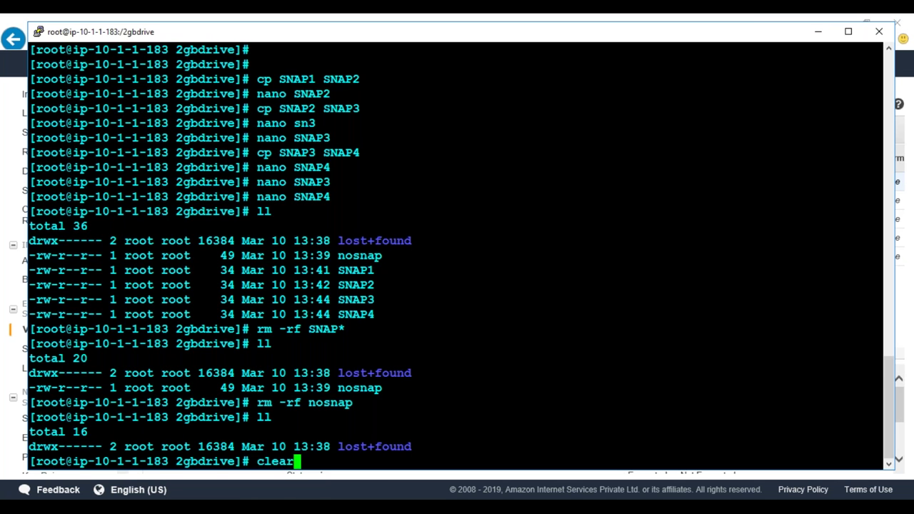
{"action": "key", "text": "Return"}
{"action": "type", "text": "lsblk"}
{"action": "key", "text": "Return"}
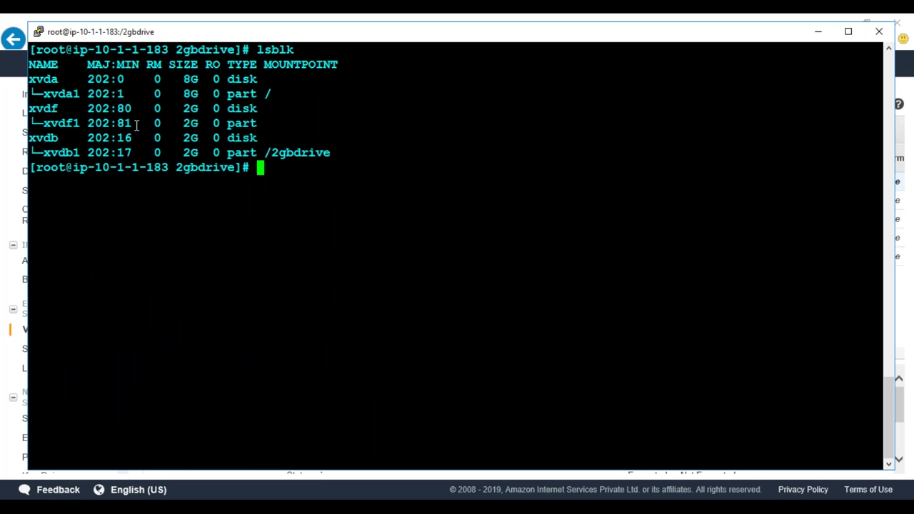
Highlight the new 2G xvdf disk and xvdf1 partition, then type mkdir /restoredvol
{"action": "left_click_drag", "start_coordinate": [30, 108], "coordinate": [282, 124]}
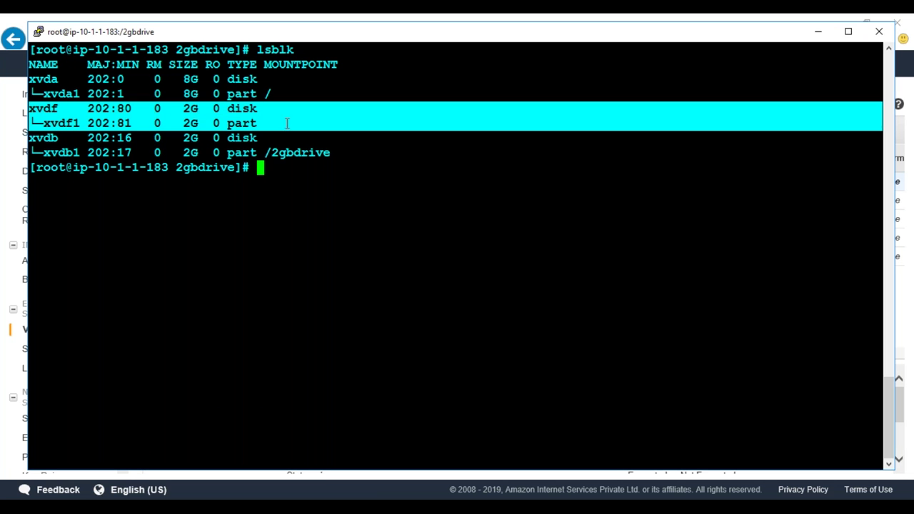
{"action": "left_click", "coordinate": [82, 140]}
{"action": "left_click_drag", "start_coordinate": [30, 138], "coordinate": [336, 150]}
{"action": "left_click_drag", "start_coordinate": [30, 107], "coordinate": [261, 124]}
{"action": "left_click_drag", "start_coordinate": [338, 152], "coordinate": [44, 142]}
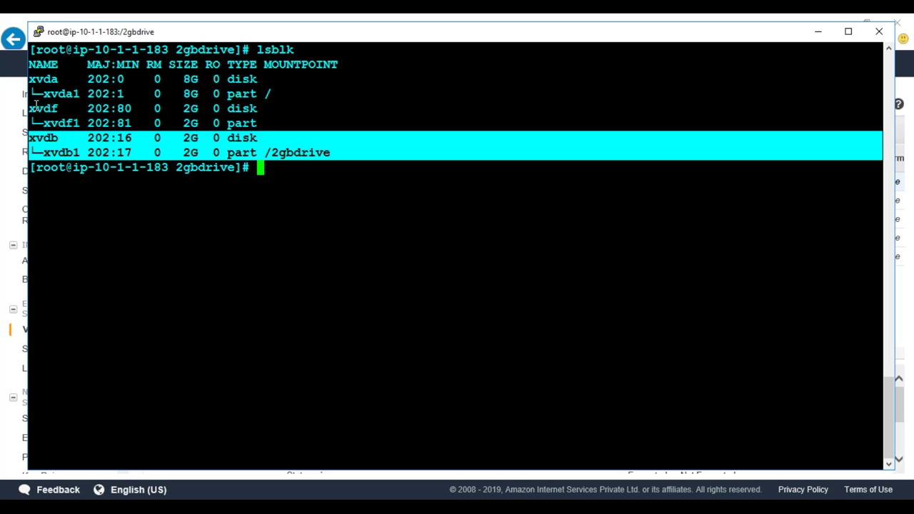
{"action": "left_click_drag", "start_coordinate": [30, 107], "coordinate": [73, 110]}
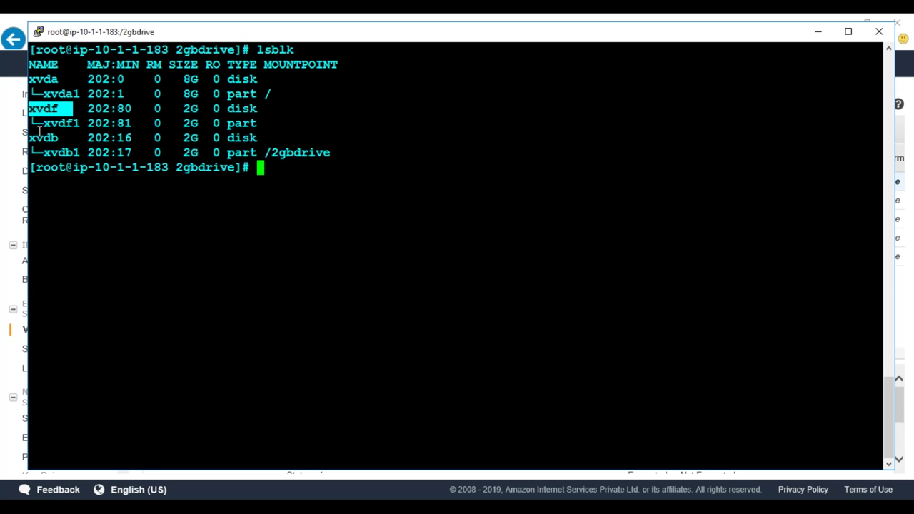
{"action": "left_click_drag", "start_coordinate": [30, 135], "coordinate": [64, 141]}
{"action": "left_click_drag", "start_coordinate": [30, 107], "coordinate": [271, 121]}
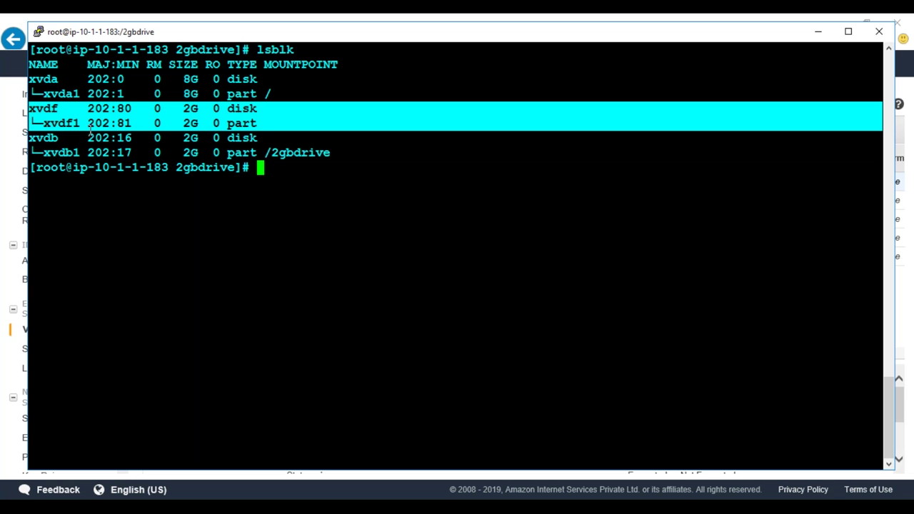
{"action": "left_click", "coordinate": [76, 129]}
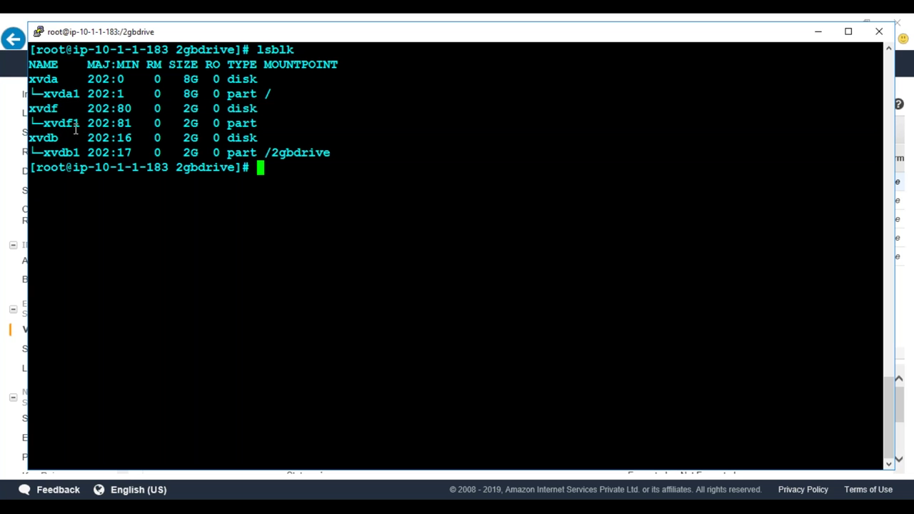
{"action": "type", "text": "mkdir /re"}
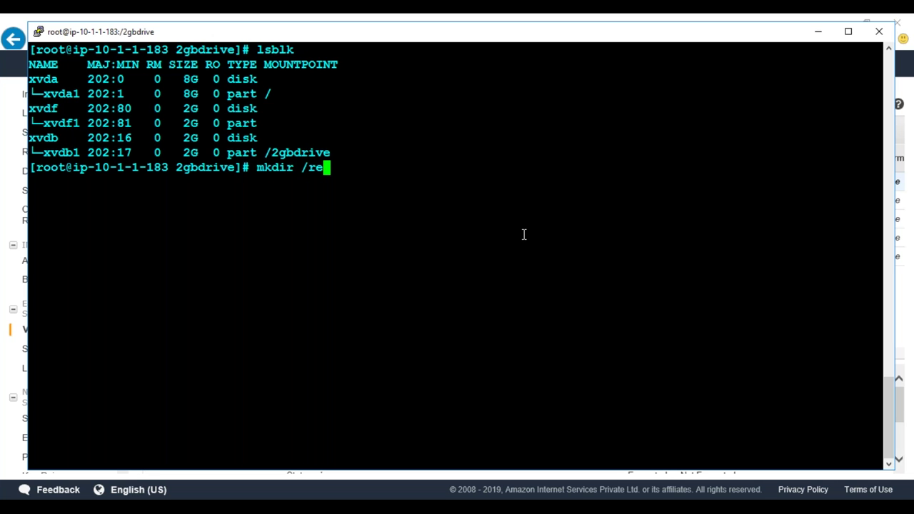
{"action": "type", "text": "storedvol"}
Create the /restoredvol directory and mount /dev/xvdf1 on it
{"action": "key", "text": "Return"}
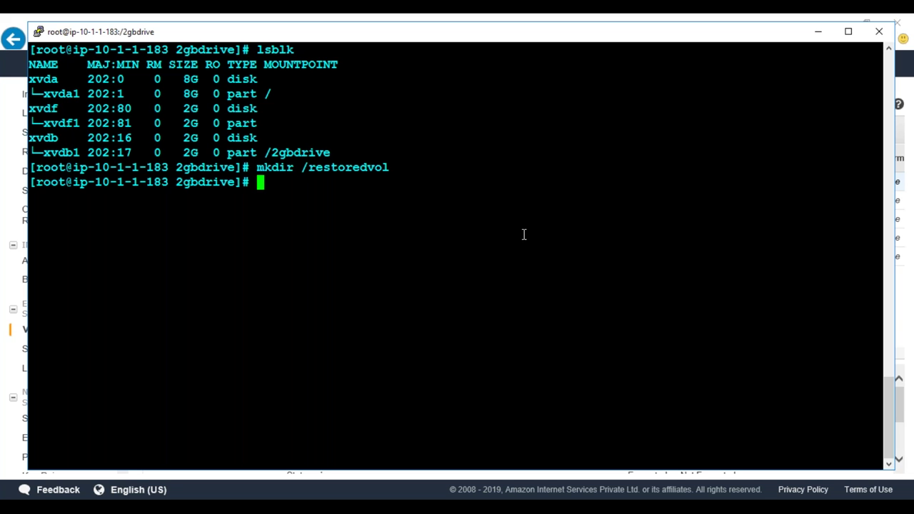
{"action": "type", "text": "mount /dev/"}
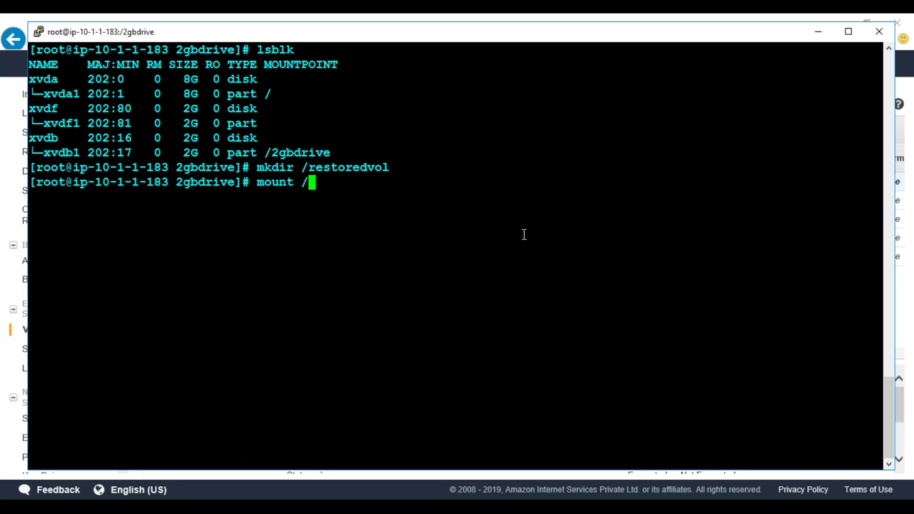
{"action": "double_click", "coordinate": [61, 123]}
{"action": "right_click", "coordinate": [61, 122]}
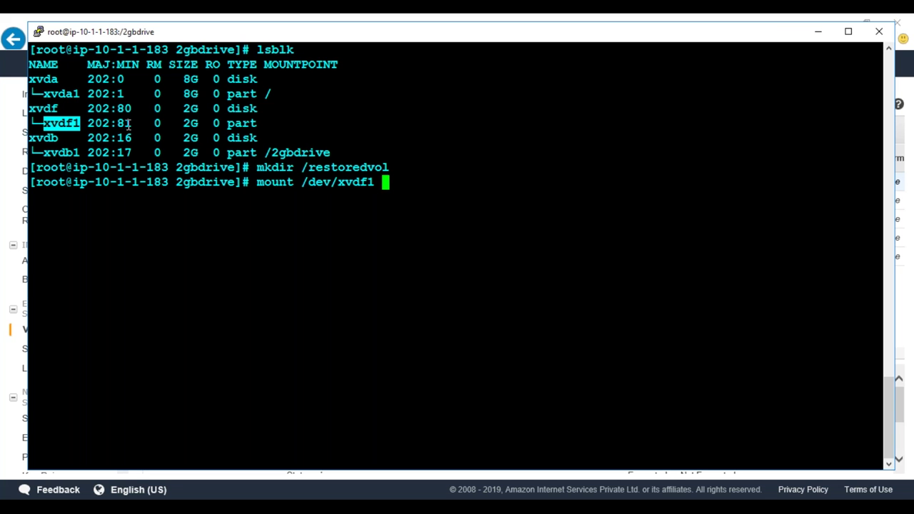
{"action": "type", "text": "/"}
{"action": "left_click", "coordinate": [350, 160]}
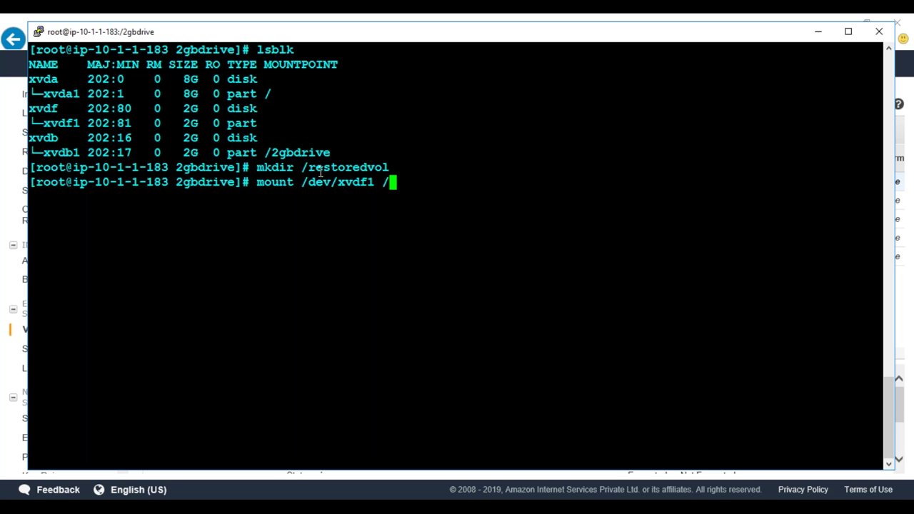
{"action": "key", "text": "BackSpace"}
{"action": "double_click", "coordinate": [363, 161]}
{"action": "right_click", "coordinate": [362, 162]}
{"action": "key", "text": "Return"}
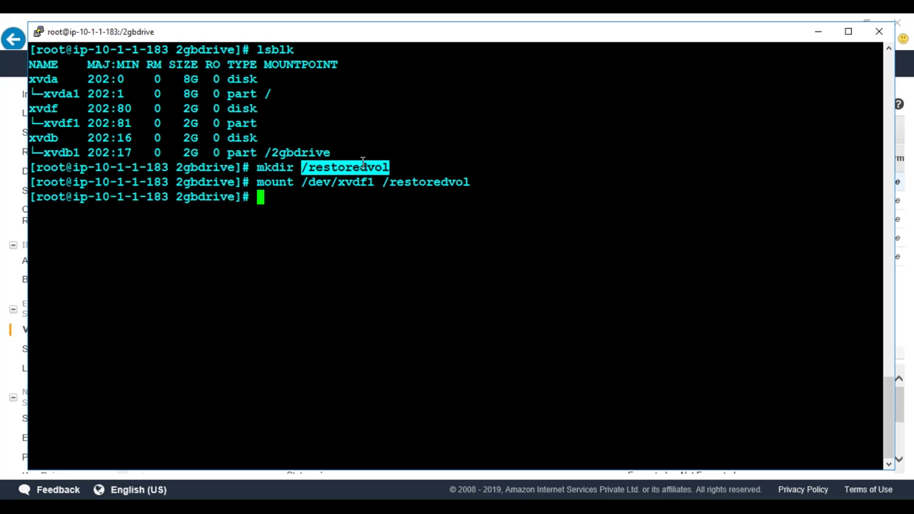
Enter an ls /restoredvol command to view the mounted volume
{"action": "key", "text": "Return"}
{"action": "key", "text": "Return"}
{"action": "type", "text": "ls"}
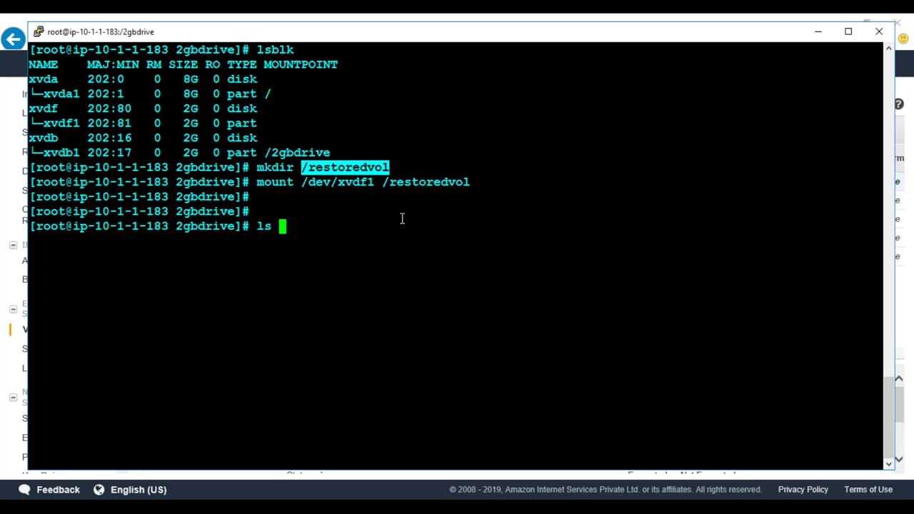
{"action": "right_click", "coordinate": [402, 218]}
List the contents of /restoredvol and then of /2gbdrive
{"action": "key", "text": "Return"}
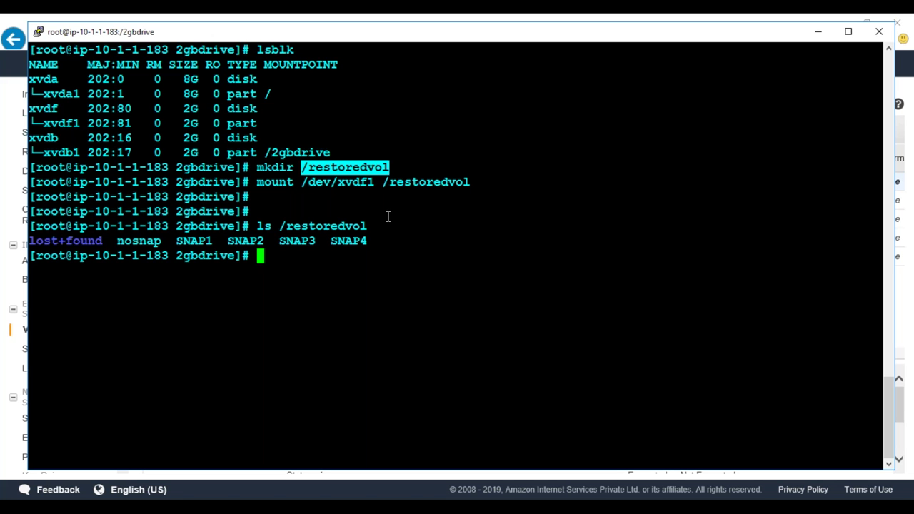
{"action": "key", "text": "Up"}
{"action": "key", "text": "BackSpace"}
{"action": "key", "text": "BackSpace"}
{"action": "key", "text": "BackSpace"}
{"action": "key", "text": "BackSpace"}
{"action": "key", "text": "BackSpace"}
{"action": "key", "text": "BackSpace"}
{"action": "key", "text": "BackSpace"}
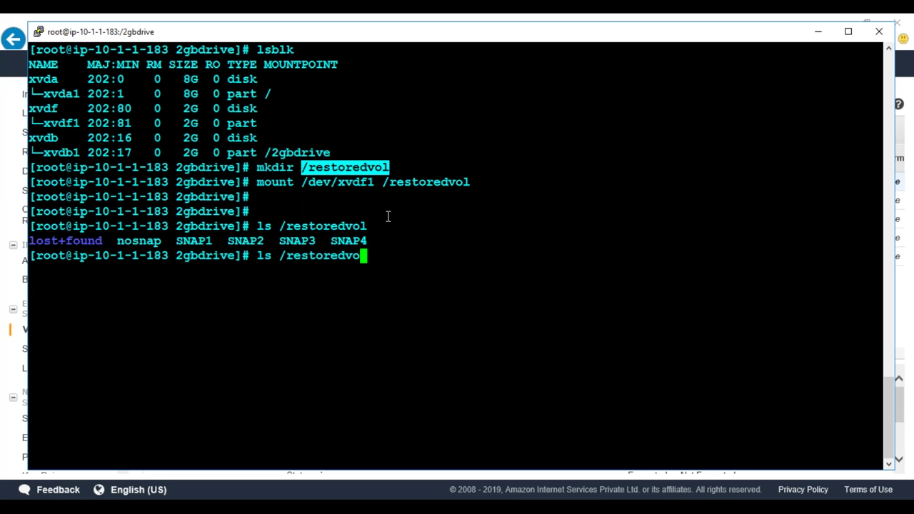
{"action": "key", "text": "BackSpace"}
{"action": "key", "text": "BackSpace"}
{"action": "key", "text": "BackSpace"}
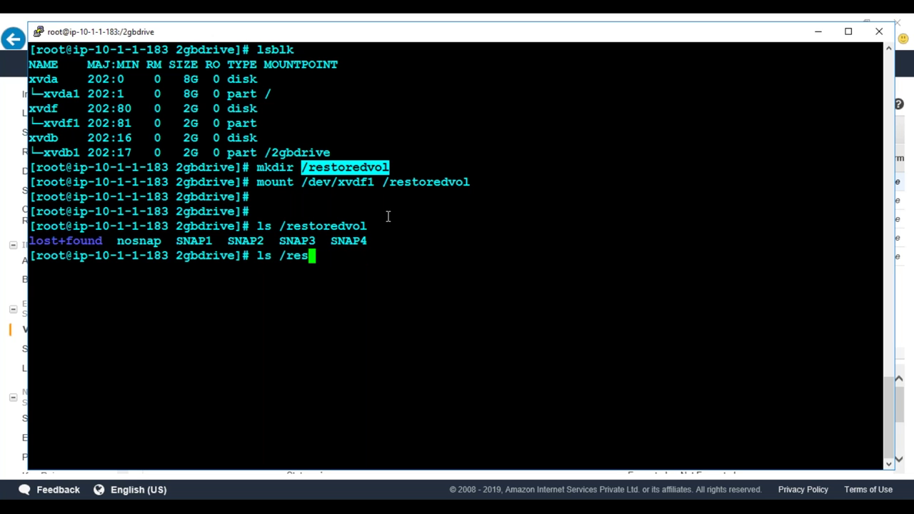
{"action": "type", "text": "2g"}
{"action": "key", "text": "BackSpace"}
{"action": "key", "text": "BackSpace"}
{"action": "key", "text": "BackSpace"}
{"action": "type", "text": "2"}
{"action": "key", "text": "Tab"}
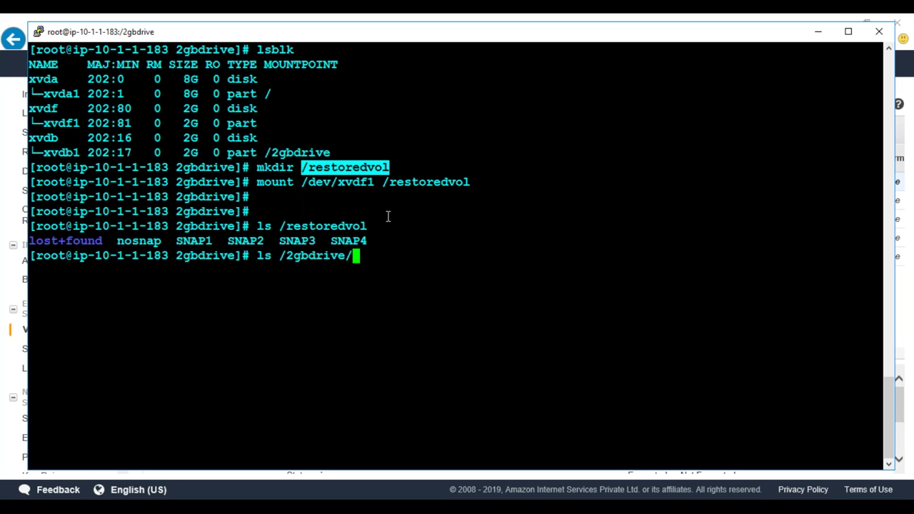
{"action": "key", "text": "Return"}
Copy /restoredvol/SNAP* into /2gbdrive/
{"action": "type", "text": "cp "}
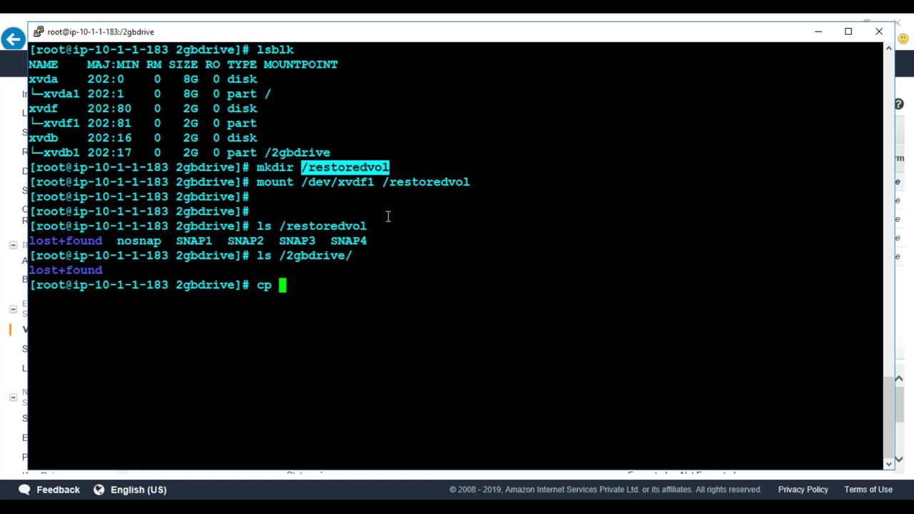
{"action": "type", "text": "/res"}
{"action": "key", "text": "Tab"}
{"action": "type", "text": "SNAP* /2"}
{"action": "key", "text": "Tab"}
{"action": "key", "text": "Return"}
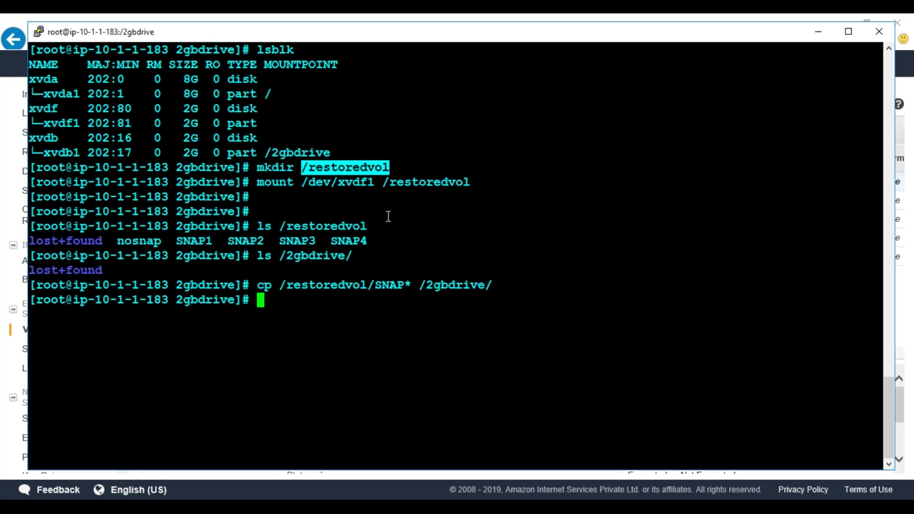
Copy /restoredvol/nosnap into /2gbdrive/
{"action": "key", "text": "Up"}
{"action": "key", "text": "BackSpace"}
{"action": "key", "text": "BackSpace"}
{"action": "key", "text": "BackSpace"}
{"action": "key", "text": "BackSpace"}
{"action": "key", "text": "BackSpace"}
{"action": "key", "text": "BackSpace"}
{"action": "key", "text": "BackSpace"}
{"action": "key", "text": "BackSpace"}
{"action": "key", "text": "BackSpace"}
{"action": "key", "text": "BackSpace"}
{"action": "key", "text": "BackSpace"}
{"action": "key", "text": "BackSpace"}
{"action": "key", "text": "BackSpace"}
{"action": "key", "text": "BackSpace"}
{"action": "key", "text": "BackSpace"}
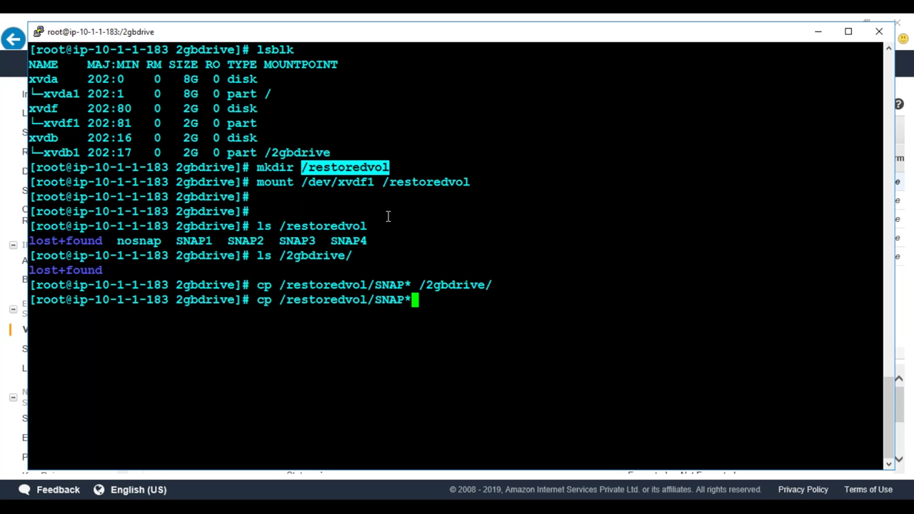
{"action": "key", "text": "BackSpace"}
{"action": "type", "text": "no"}
{"action": "key", "text": "Tab"}
{"action": "type", "text": "/2"}
{"action": "key", "text": "Tab"}
{"action": "key", "text": "Return"}
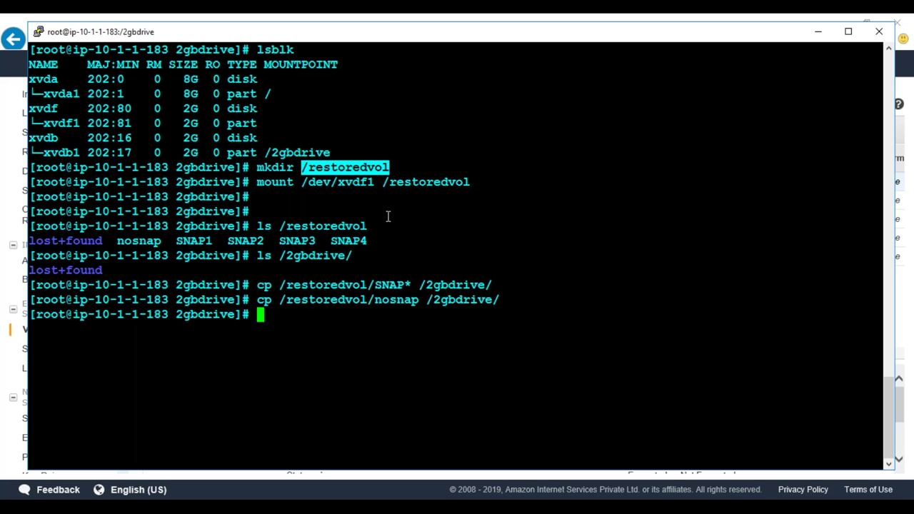
Verify the copied files in /2gbdrive with a detailed ll listing
{"action": "type", "text": "ls /"}
{"action": "key", "text": "BackSpace"}
{"action": "key", "text": "BackSpace"}
{"action": "key", "text": "BackSpace"}
{"action": "key", "text": "BackSpace"}
{"action": "type", "text": "ll"}
{"action": "key", "text": "Return"}
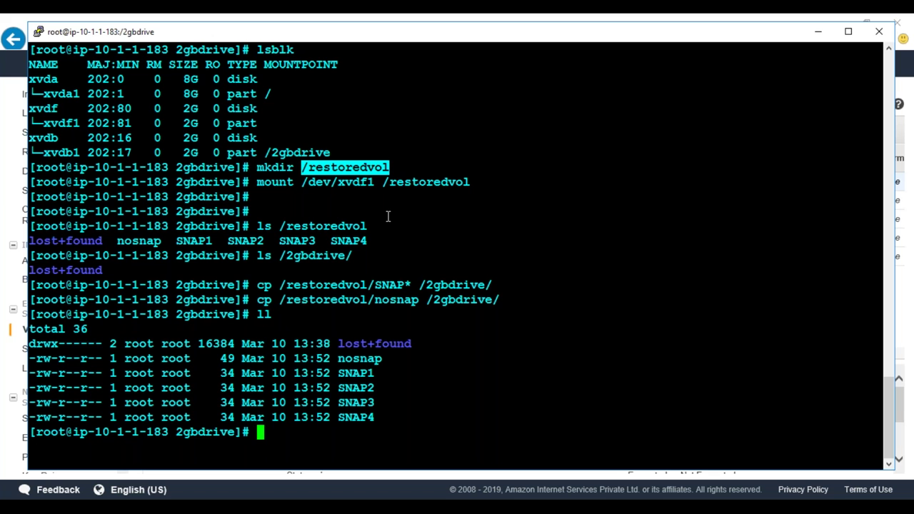
Unmount the restored volume from /restoredvol with umount
{"action": "type", "text": "umount"}
{"action": "double_click", "coordinate": [426, 183]}
{"action": "right_click", "coordinate": [426, 184]}
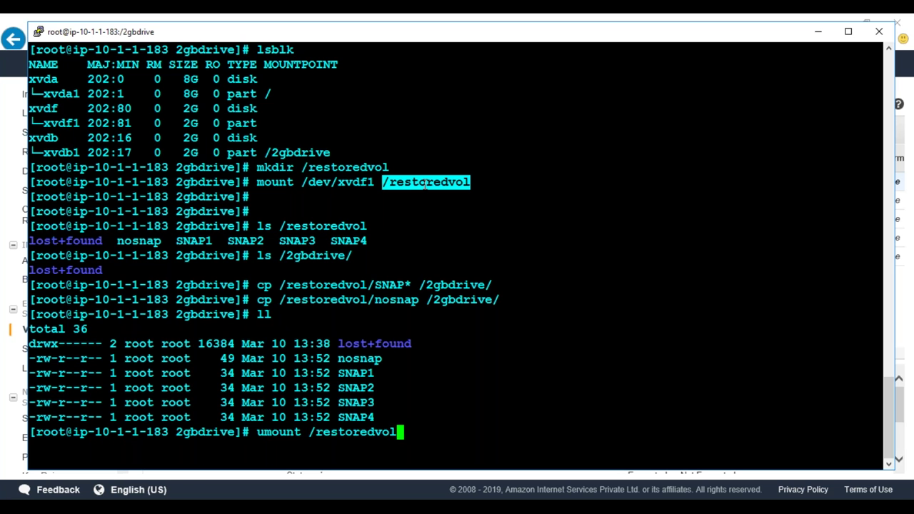
{"action": "key", "text": "Return"}
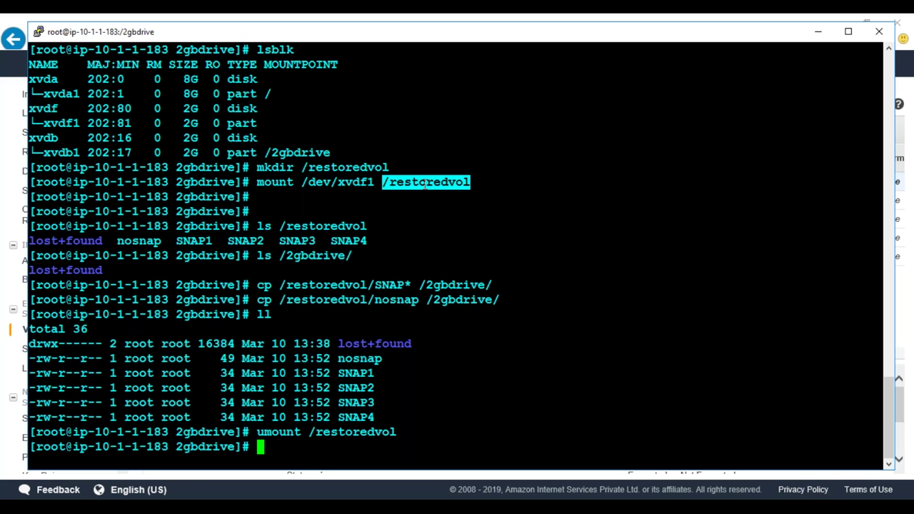
{"action": "key", "text": "alt+Tab"}
Detach RestoredVolume and refresh until it shows available
{"action": "right_click", "coordinate": [227, 183]}
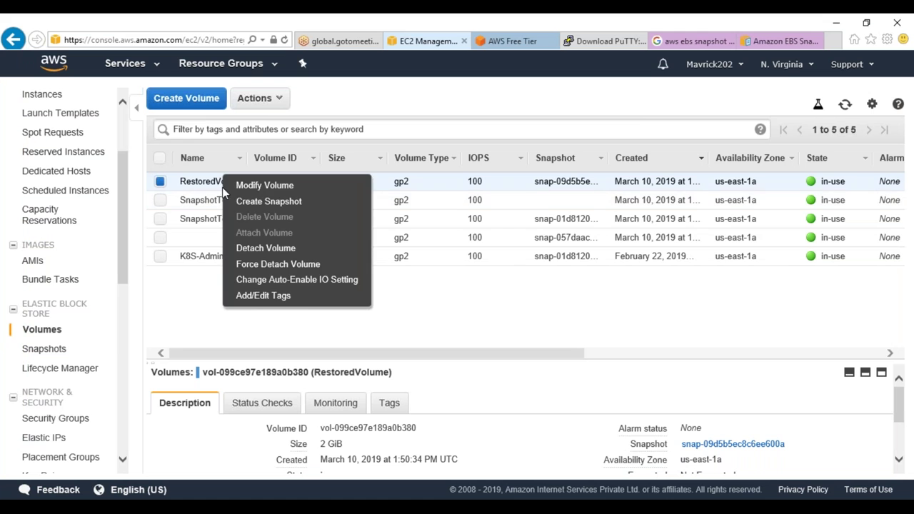
{"action": "left_click", "coordinate": [266, 247]}
{"action": "left_click", "coordinate": [541, 320]}
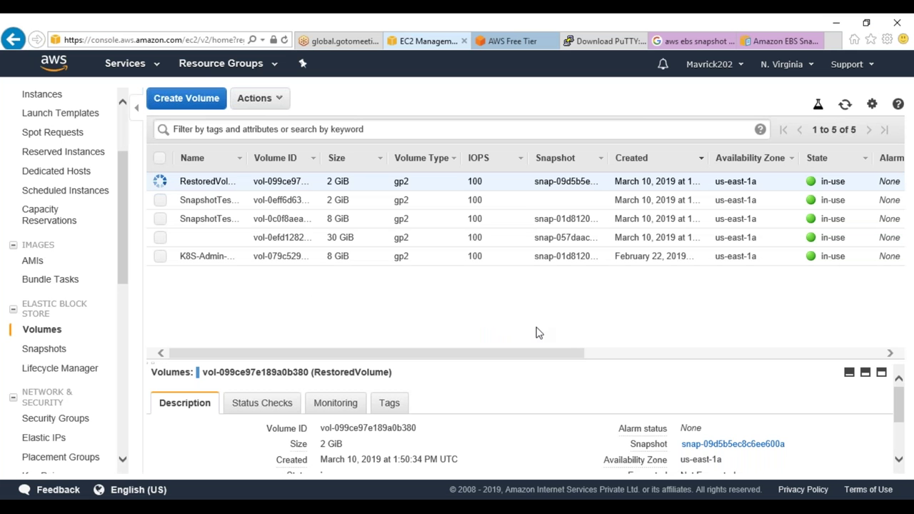
{"action": "left_click", "coordinate": [846, 106]}
{"action": "left_click", "coordinate": [847, 105]}
{"action": "left_click", "coordinate": [847, 105]}
{"action": "left_click", "coordinate": [847, 106]}
{"action": "left_click", "coordinate": [845, 106]}
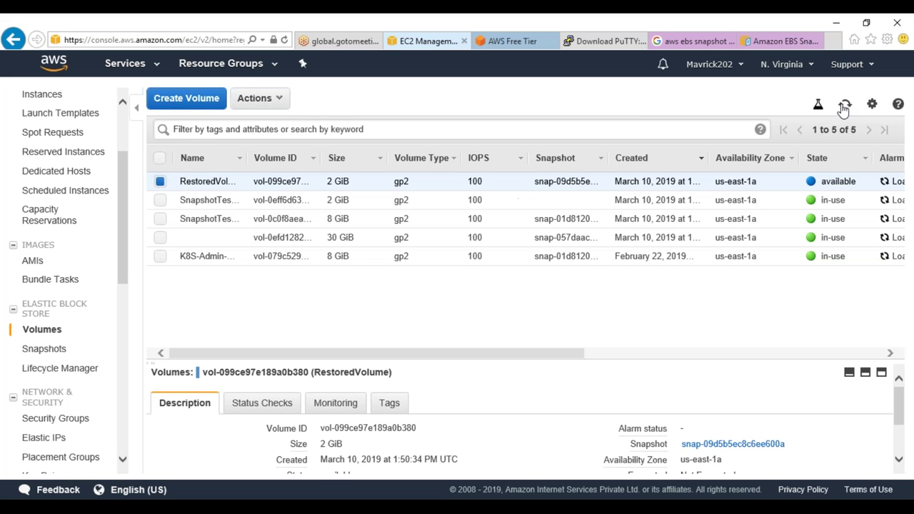
Delete RestoredVolume and refresh to confirm it is gone
{"action": "right_click", "coordinate": [427, 182]}
{"action": "left_click", "coordinate": [455, 217]}
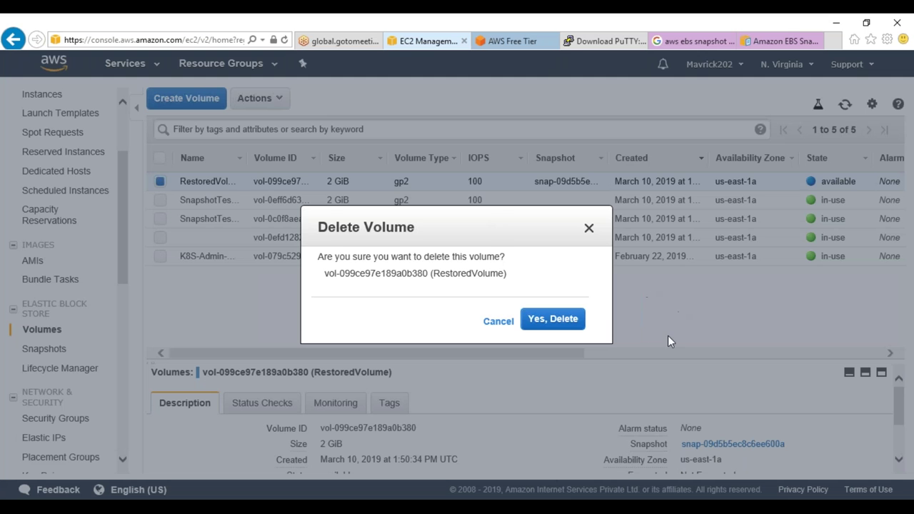
{"action": "left_click", "coordinate": [541, 322]}
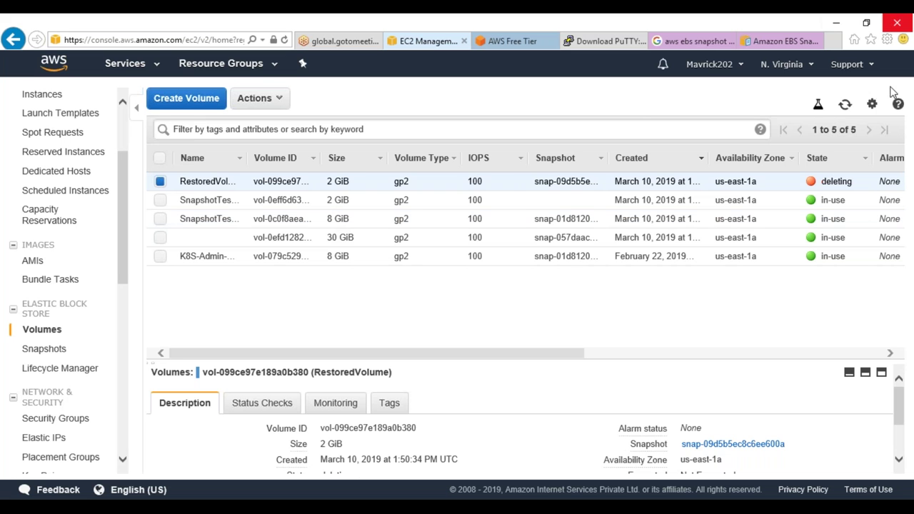
{"action": "left_click", "coordinate": [842, 106]}
Change into /2gbdrive in the terminal and clear the screen
{"action": "key", "text": "alt+Tab"}
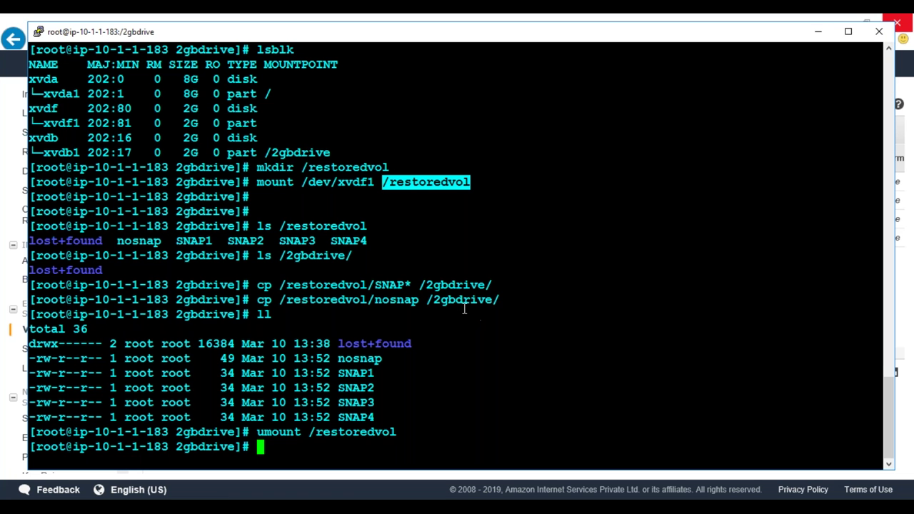
{"action": "type", "text": "2"}
{"action": "key", "text": "BackSpace"}
{"action": "type", "text": "cd 2G"}
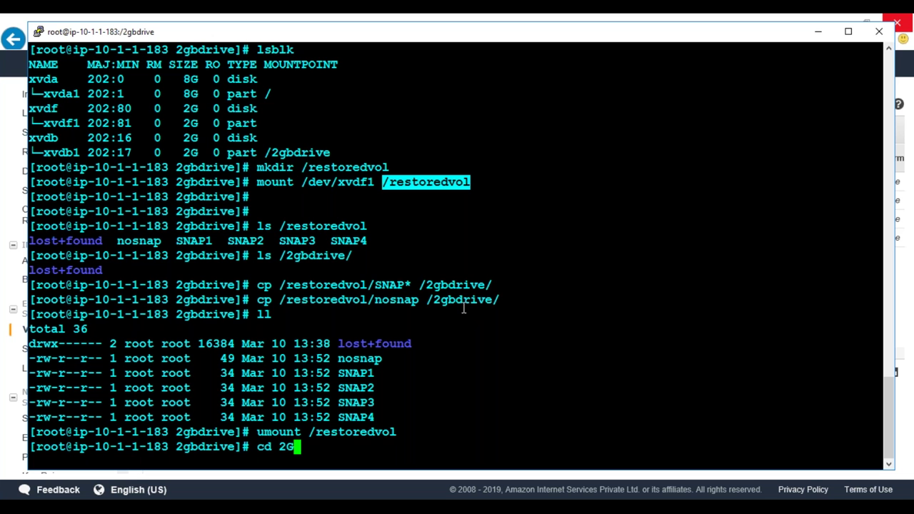
{"action": "key", "text": "BackSpace"}
{"action": "key", "text": "BackSpace"}
{"action": "type", "text": "/2gbdrive/"}
{"action": "key", "text": "Tab"}
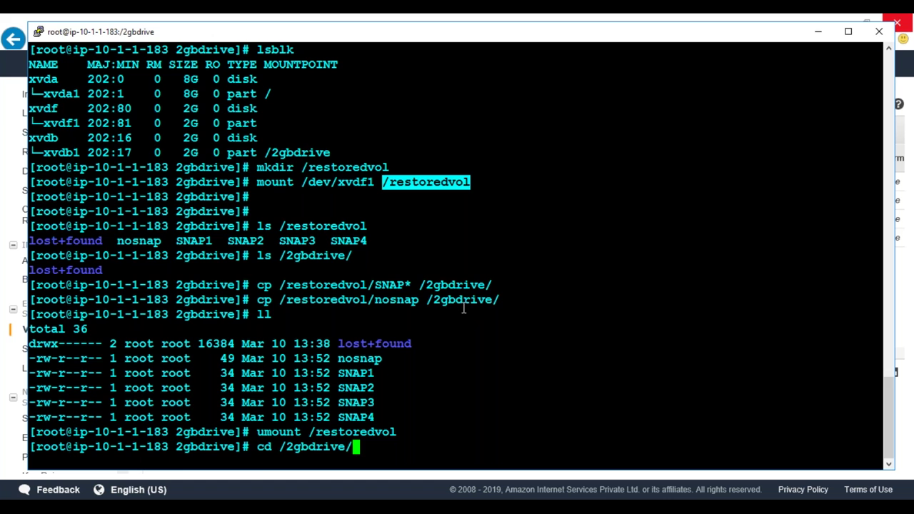
{"action": "key", "text": "Return"}
{"action": "type", "text": "clear"}
{"action": "key", "text": "Return"}
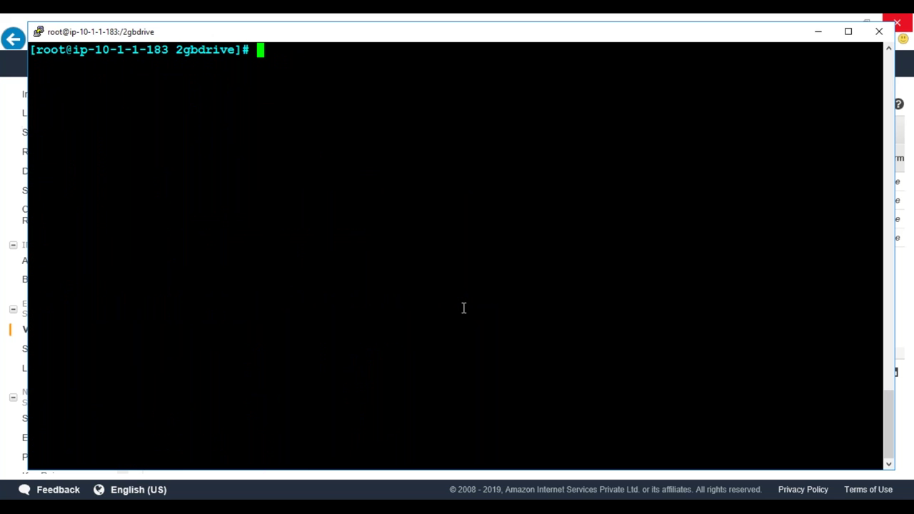
Create the newfodler directory and list /2gbdrive with ll
{"action": "type", "text": "mkdir newfodler"}
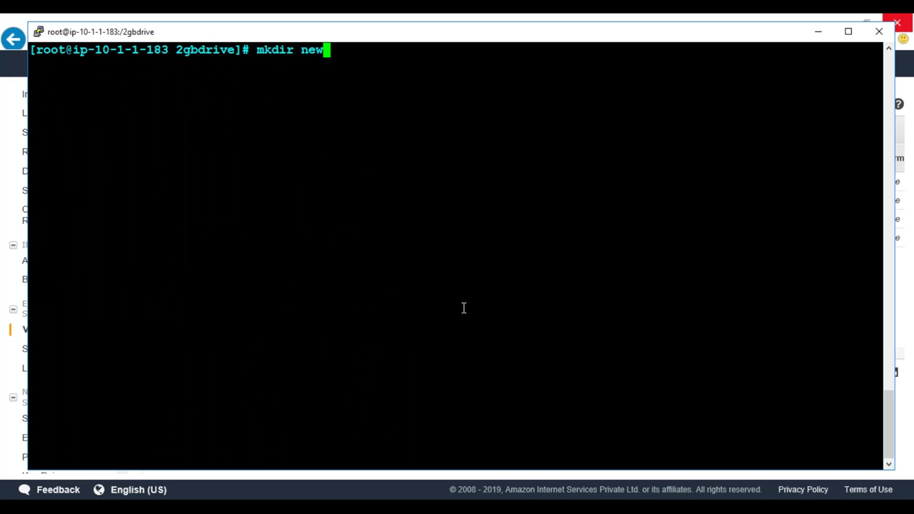
{"action": "key", "text": "Return"}
{"action": "type", "text": "ll"}
{"action": "key", "text": "Return"}
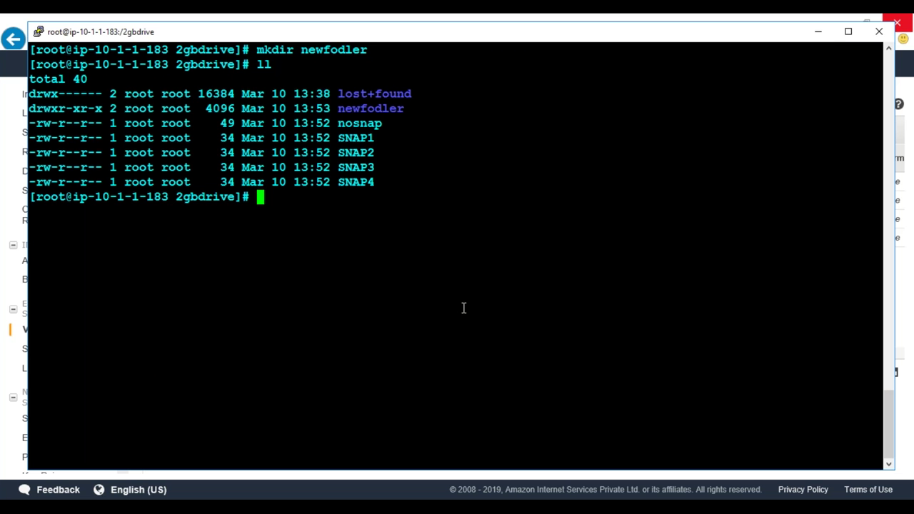
Copy the SNAP files into newfodler with cp SNAP* newfodler
{"action": "type", "text": "cp SNAP"}
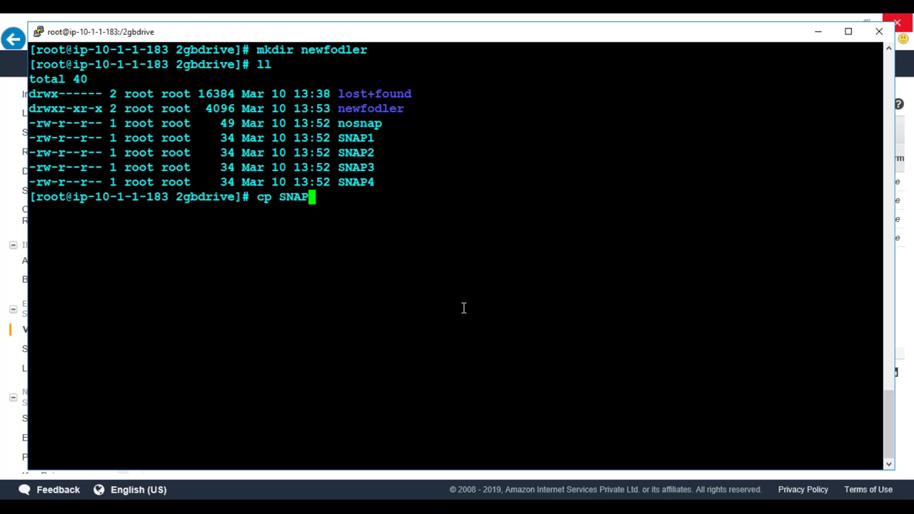
{"action": "type", "text": "* new"}
{"action": "key", "text": "Tab"}
{"action": "key", "text": "Return"}
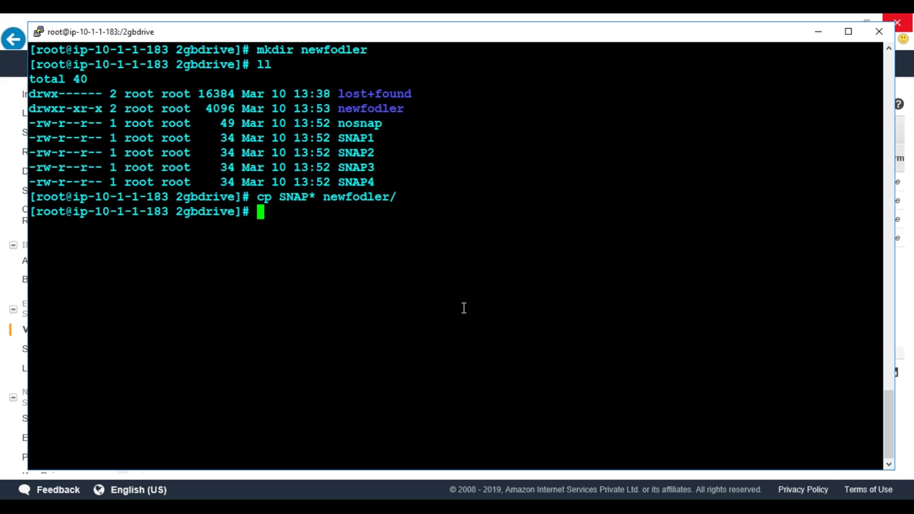
List newfodler with ll and ls to confirm SNAP1–SNAP4 were copied
{"action": "type", "text": "ll new"}
{"action": "key", "text": "Tab"}
{"action": "key", "text": "Return"}
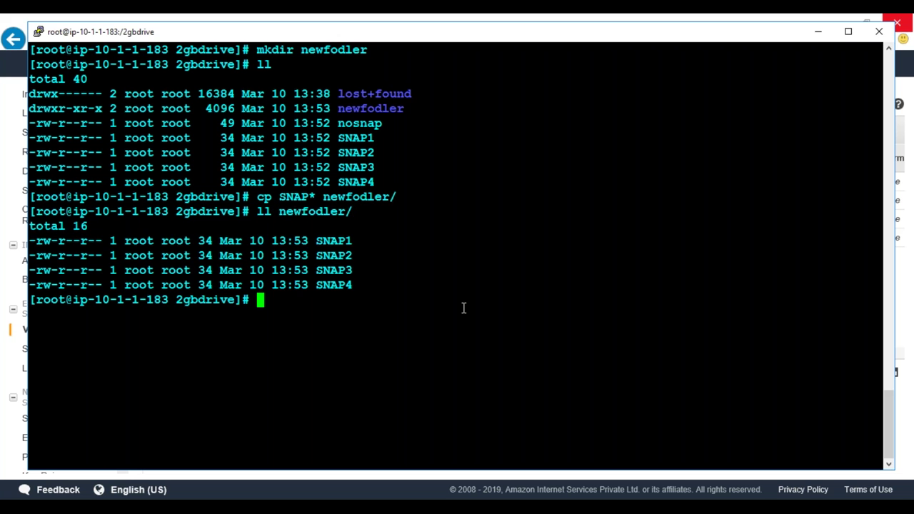
{"action": "type", "text": "ll"}
{"action": "key", "text": "Return"}
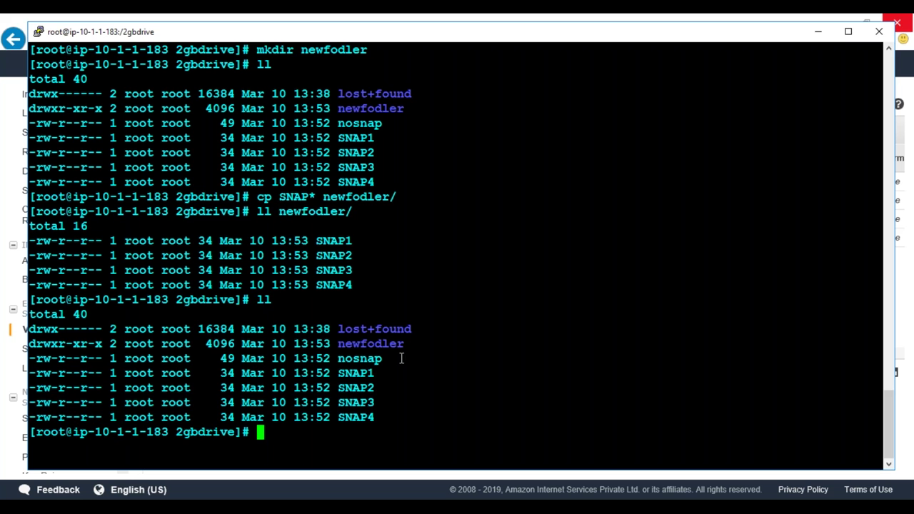
{"action": "left_click_drag", "start_coordinate": [375, 417], "coordinate": [348, 339]}
{"action": "left_click", "coordinate": [348, 338]}
{"action": "type", "text": "ls newfodler/"}
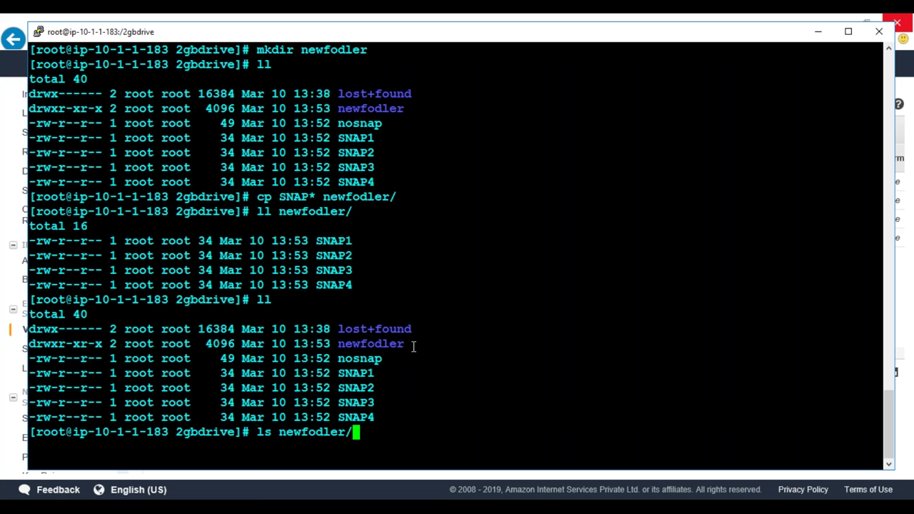
{"action": "key", "text": "Return"}
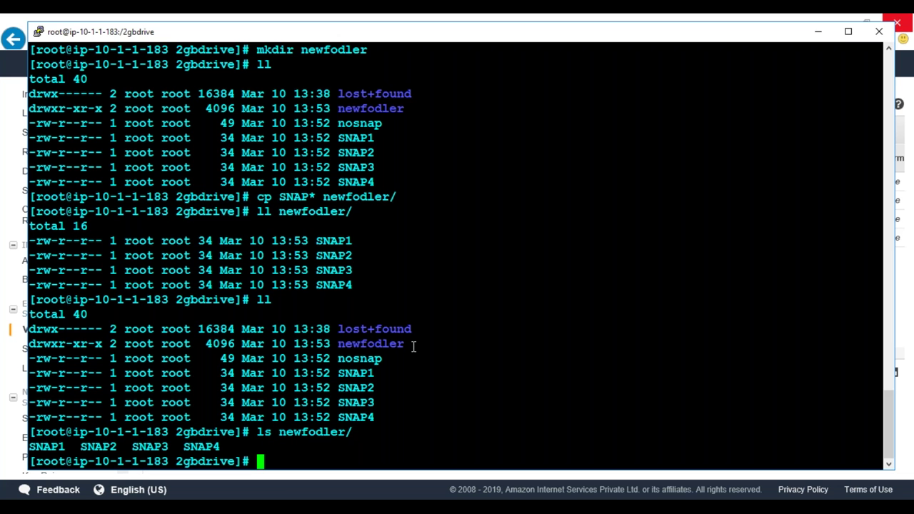
{"action": "left_click", "coordinate": [2, 171]}
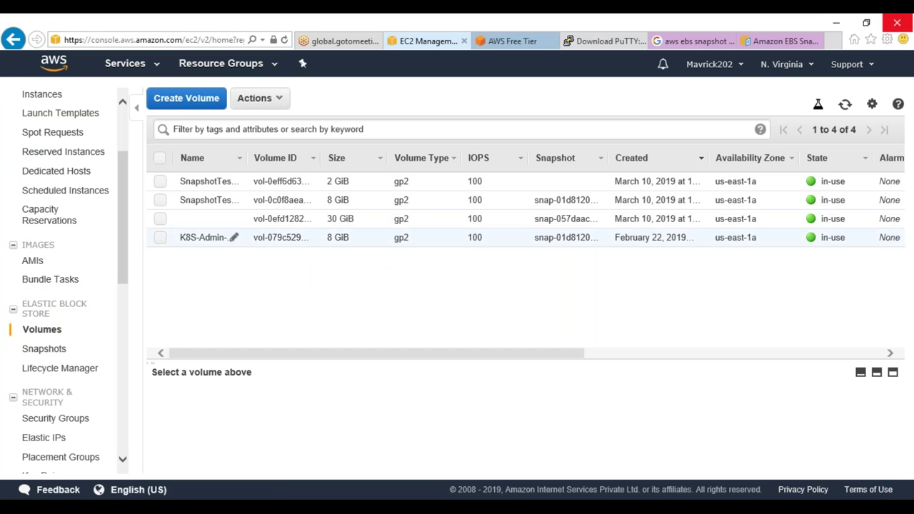
Snapshot the 2 GiB SnapshotTesting volume with description SNAP6 and tag Name=SNAP6
{"action": "right_click", "coordinate": [293, 190]}
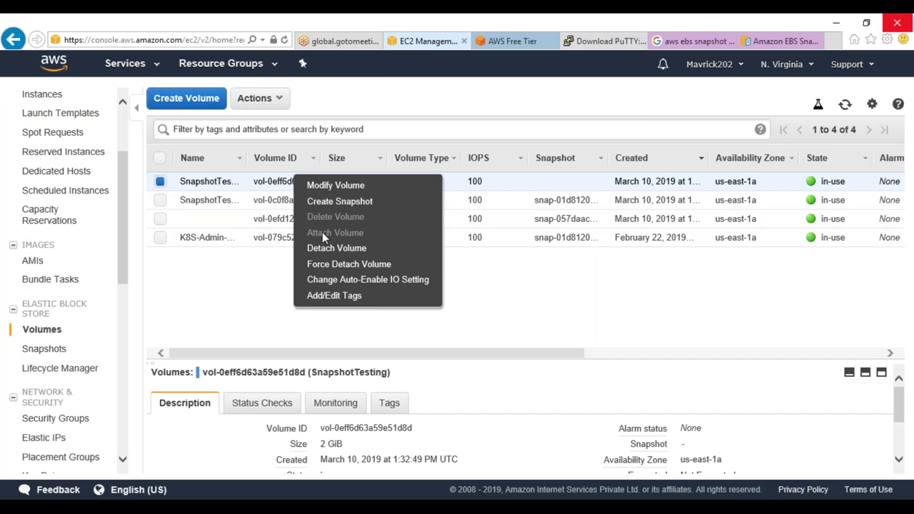
{"action": "left_click", "coordinate": [307, 214]}
{"action": "type", "text": "SNAP6"}
{"action": "left_click", "coordinate": [222, 381]}
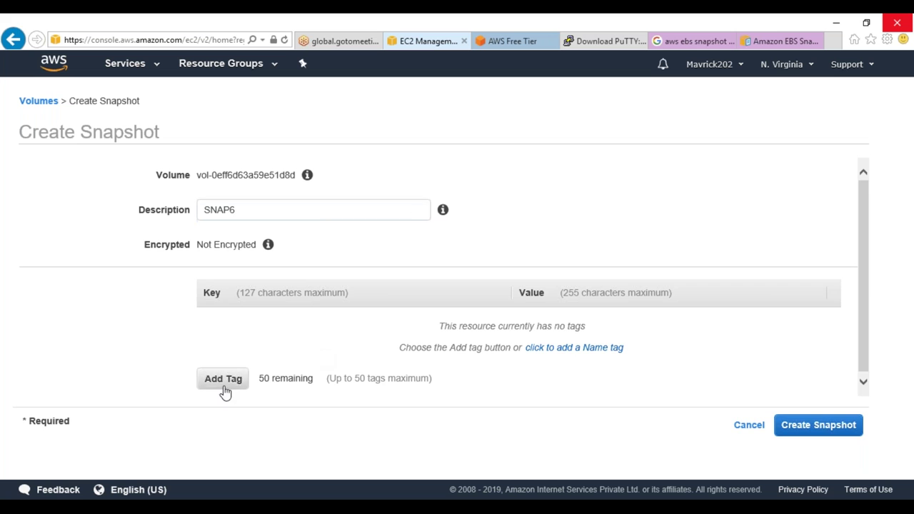
{"action": "type", "text": "Name"}
{"action": "key", "text": "Tab"}
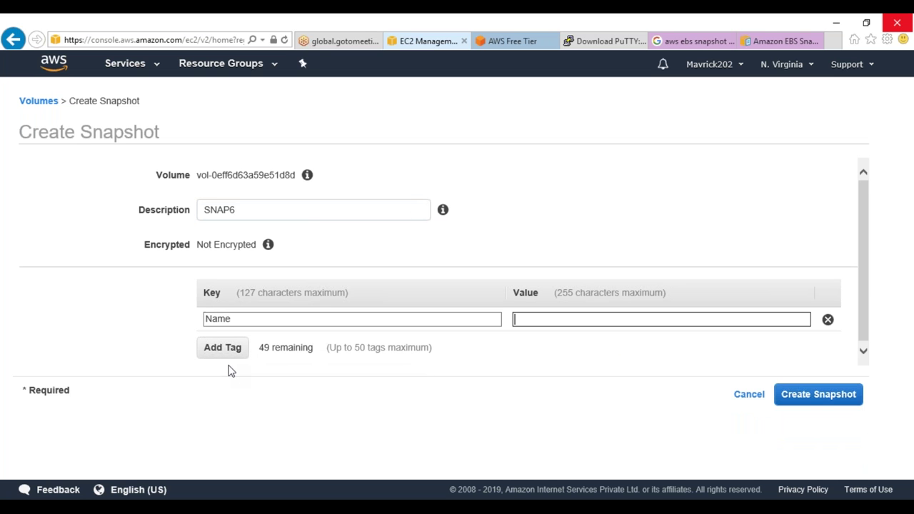
{"action": "type", "text": "Sn"}
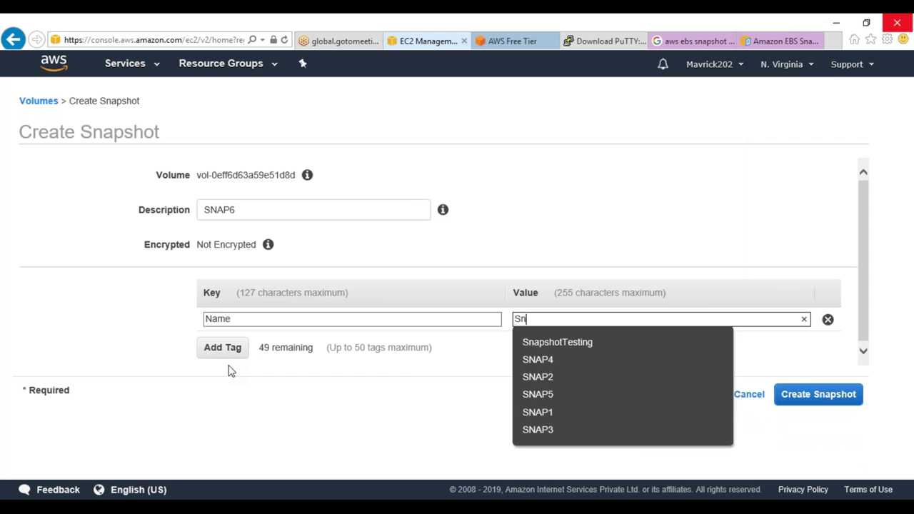
{"action": "key", "text": "BackSpace"}
{"action": "type", "text": "NAP"}
{"action": "type", "text": "6"}
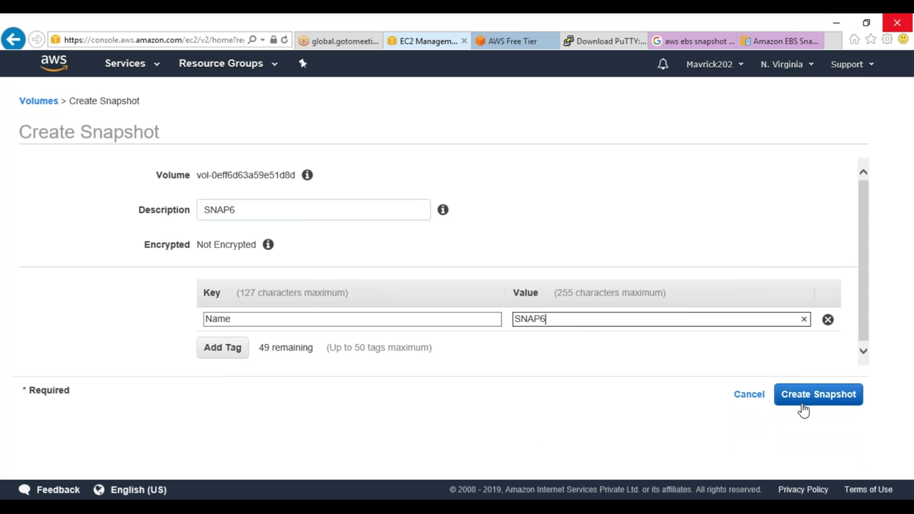
{"action": "left_click", "coordinate": [805, 400]}
{"action": "left_click", "coordinate": [627, 251]}
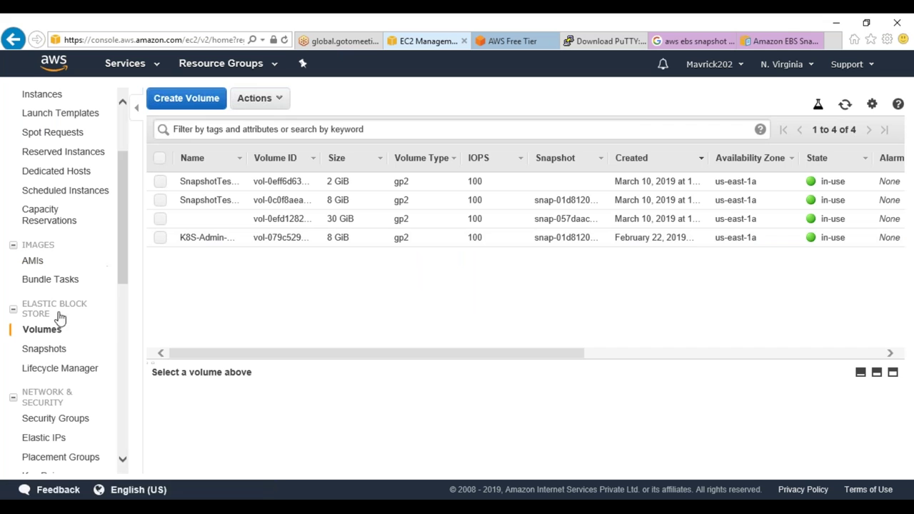
In the Snapshots list, select SNAP1, SNAP2, SNAP3, SNAP4 and SNAP5 and delete them
{"action": "left_click", "coordinate": [43, 348]}
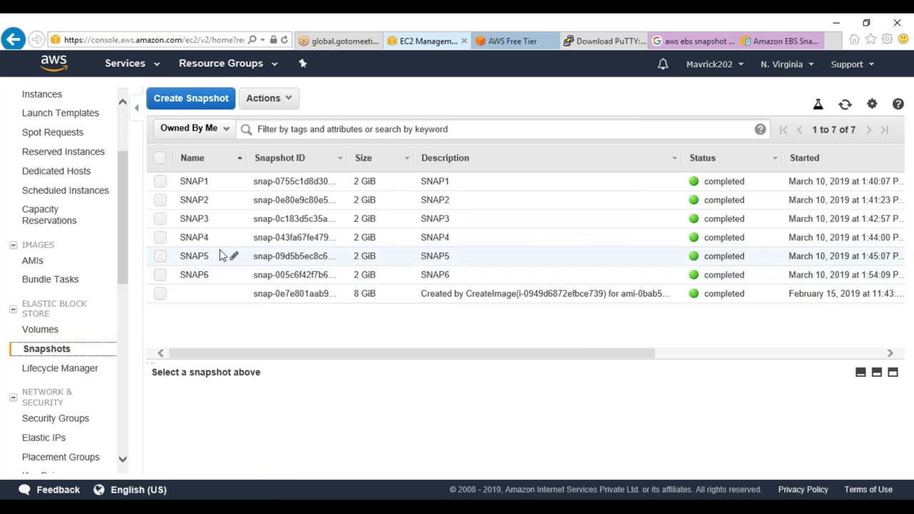
{"action": "left_click", "coordinate": [160, 182]}
{"action": "left_click", "coordinate": [160, 218]}
{"action": "left_click", "coordinate": [160, 200]}
{"action": "left_click", "coordinate": [159, 237]}
{"action": "left_click", "coordinate": [160, 256]}
{"action": "left_click", "coordinate": [278, 98]}
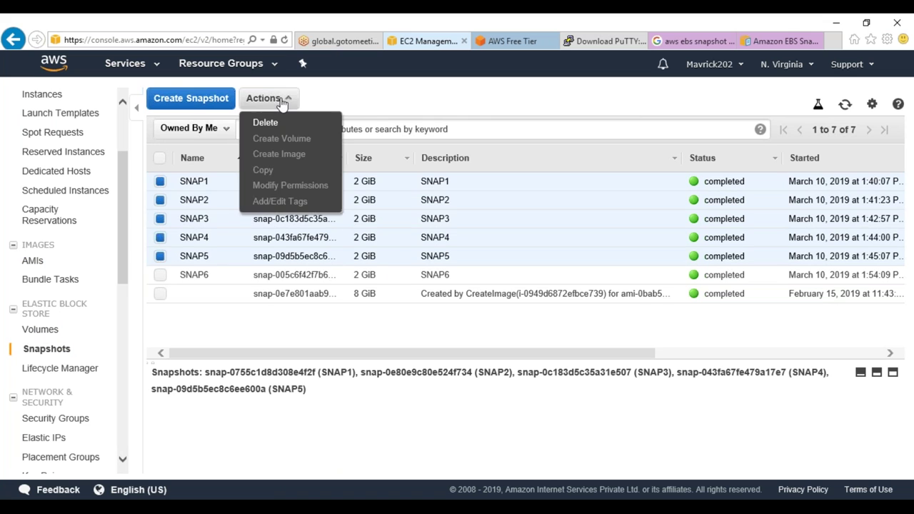
{"action": "left_click", "coordinate": [279, 123]}
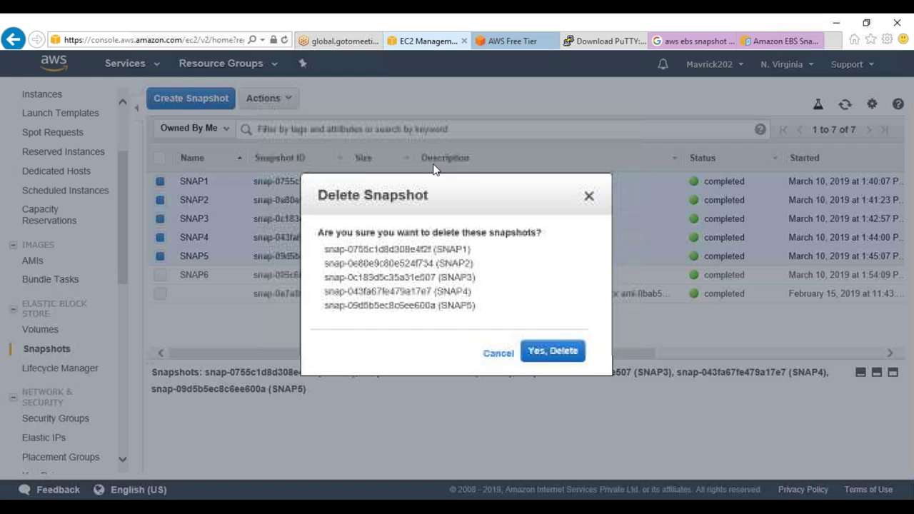
{"action": "left_click", "coordinate": [559, 350]}
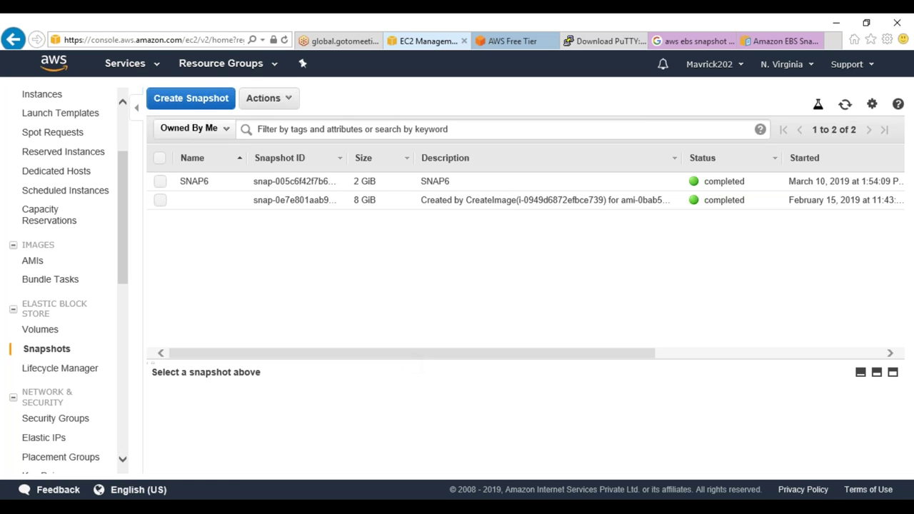
Open the 'Deleting an Amazon EBS Snapshot' page from the EBS Snapshots documentation contents
{"action": "left_click", "coordinate": [754, 43]}
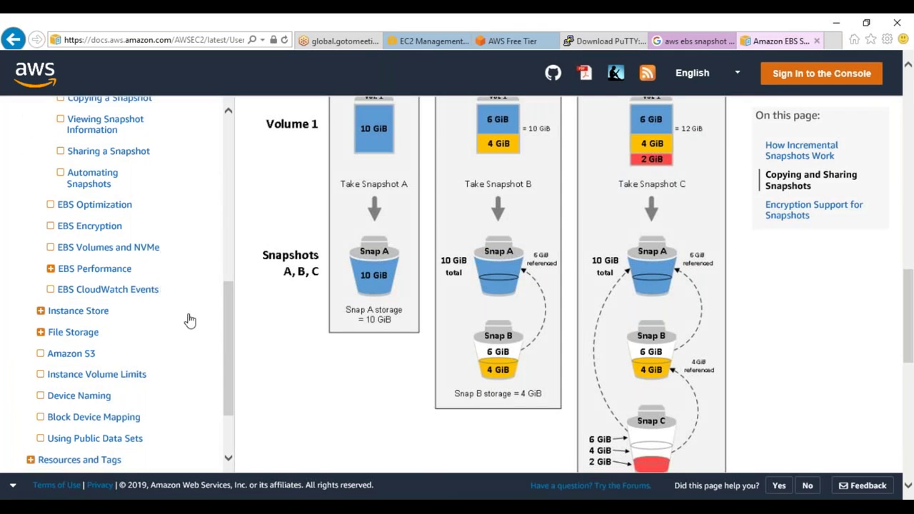
{"action": "scroll", "coordinate": [387, 316], "scroll_direction": "up", "scroll_amount": 5}
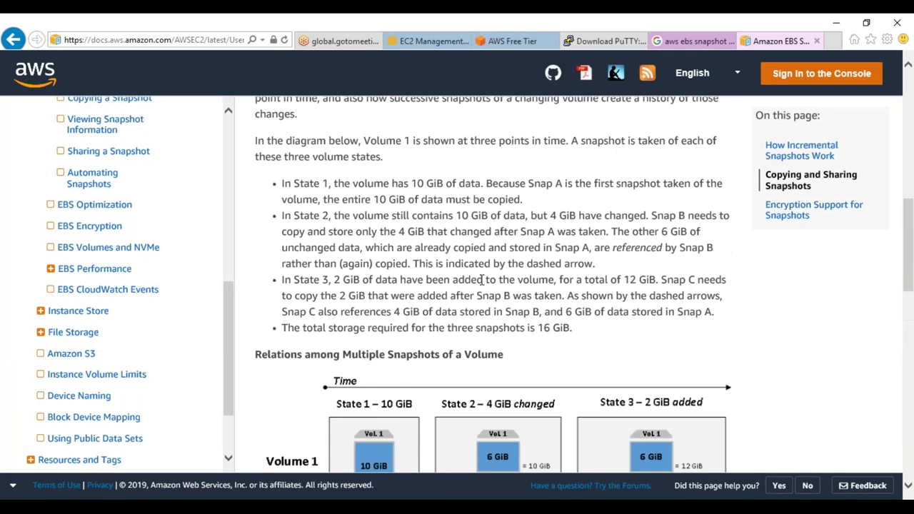
{"action": "scroll", "coordinate": [438, 276], "scroll_direction": "up", "scroll_amount": 8}
{"action": "scroll", "coordinate": [393, 278], "scroll_direction": "down", "scroll_amount": 4}
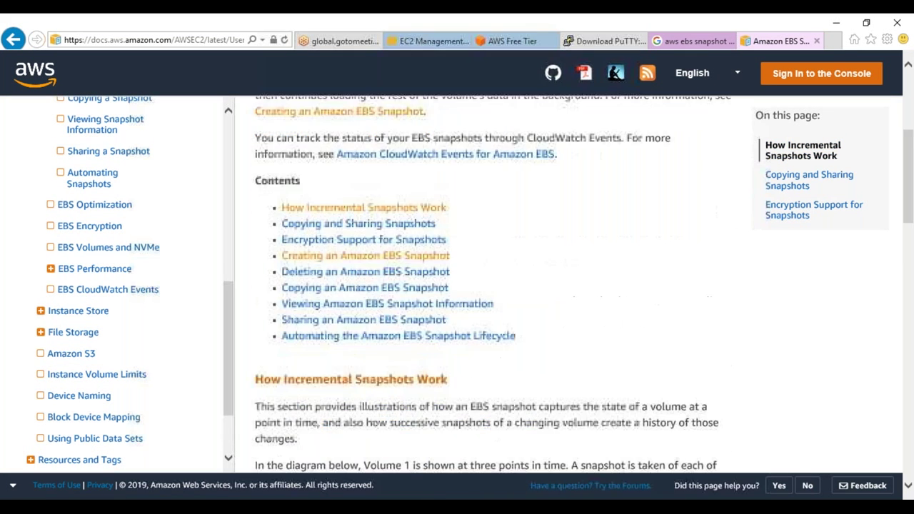
{"action": "left_click", "coordinate": [347, 279]}
Mark the State 1 volume, Snap A and the changed 4 GiB block on Example 1, then clear the marks
{"action": "scroll", "coordinate": [493, 285], "scroll_direction": "down", "scroll_amount": 15}
{"action": "scroll", "coordinate": [493, 286], "scroll_direction": "up", "scroll_amount": 6}
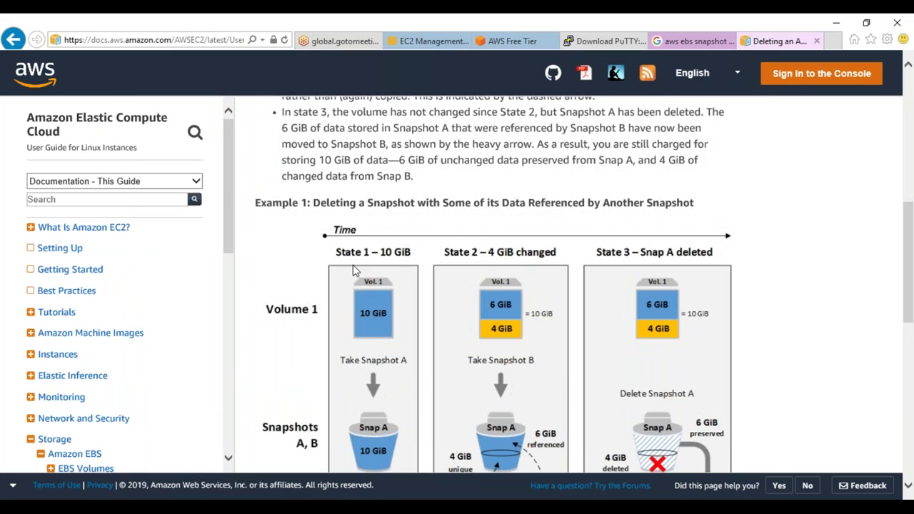
{"action": "scroll", "coordinate": [355, 269], "scroll_direction": "down", "scroll_amount": 1}
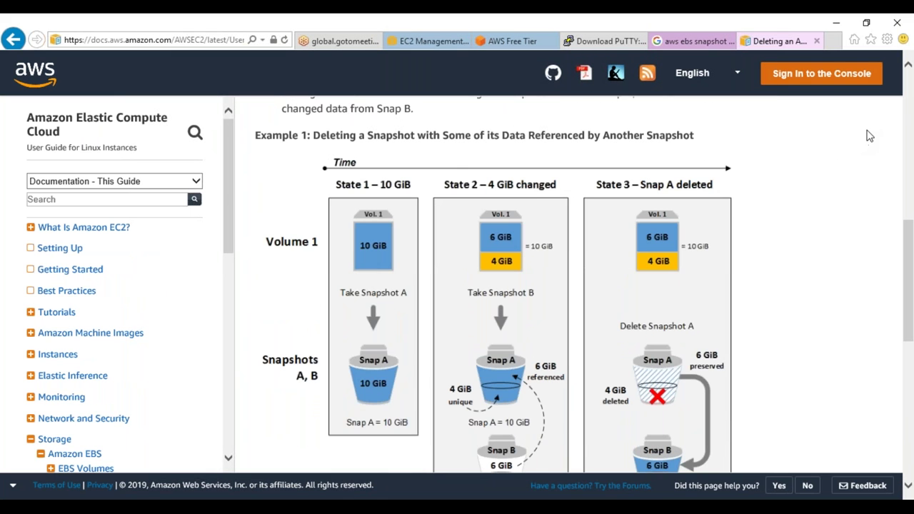
{"action": "mouse_move", "coordinate": [332, 239]}
{"action": "left_mouse_down"}
{"action": "mouse_move", "coordinate": [334, 206]}
{"action": "mouse_move", "coordinate": [425, 251]}
{"action": "mouse_move", "coordinate": [337, 256]}
{"action": "mouse_move", "coordinate": [333, 236]}
{"action": "left_mouse_up"}
{"action": "mouse_move", "coordinate": [341, 355]}
{"action": "left_mouse_down"}
{"action": "mouse_move", "coordinate": [351, 343]}
{"action": "mouse_move", "coordinate": [406, 406]}
{"action": "mouse_move", "coordinate": [320, 370]}
{"action": "left_mouse_up"}
{"action": "mouse_move", "coordinate": [477, 264]}
{"action": "left_mouse_down"}
{"action": "mouse_move", "coordinate": [512, 249]}
{"action": "mouse_move", "coordinate": [479, 265]}
{"action": "left_mouse_up"}
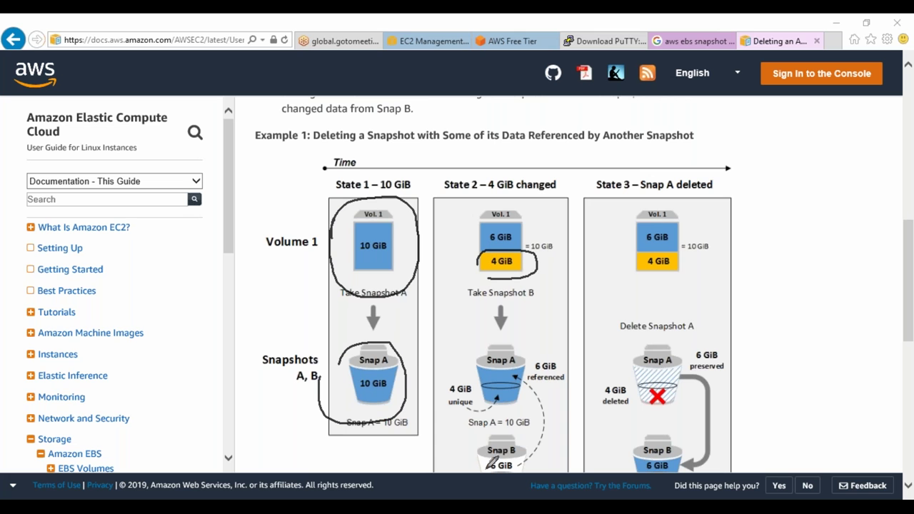
{"action": "key", "text": "Escape"}
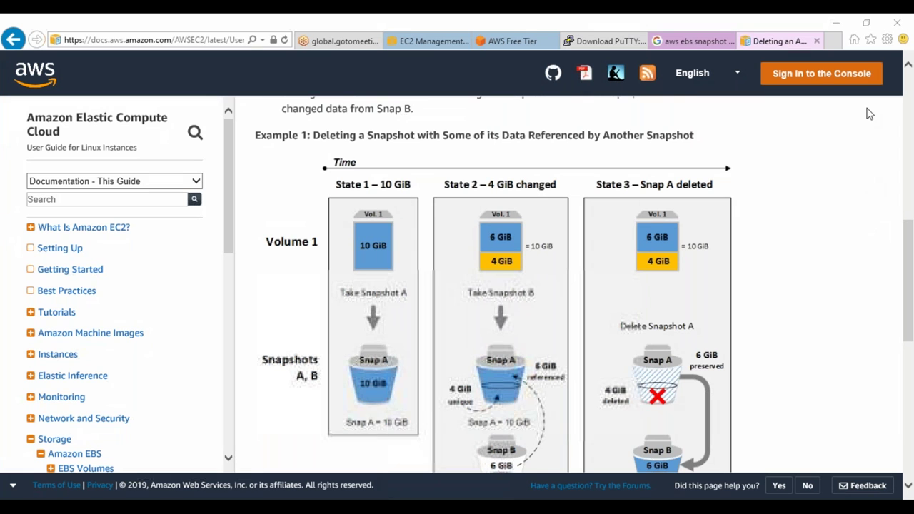
{"action": "scroll", "coordinate": [517, 325], "scroll_direction": "down", "scroll_amount": 3}
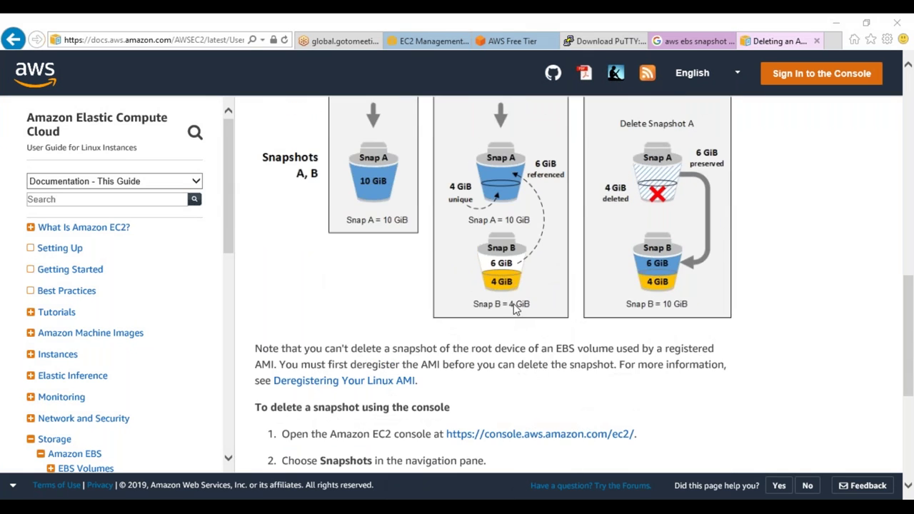
Cross out Snap A, trace its arrow to Snap B, and write step numbers 1–6 beside the diagram
{"action": "scroll", "coordinate": [517, 314], "scroll_direction": "up", "scroll_amount": 2}
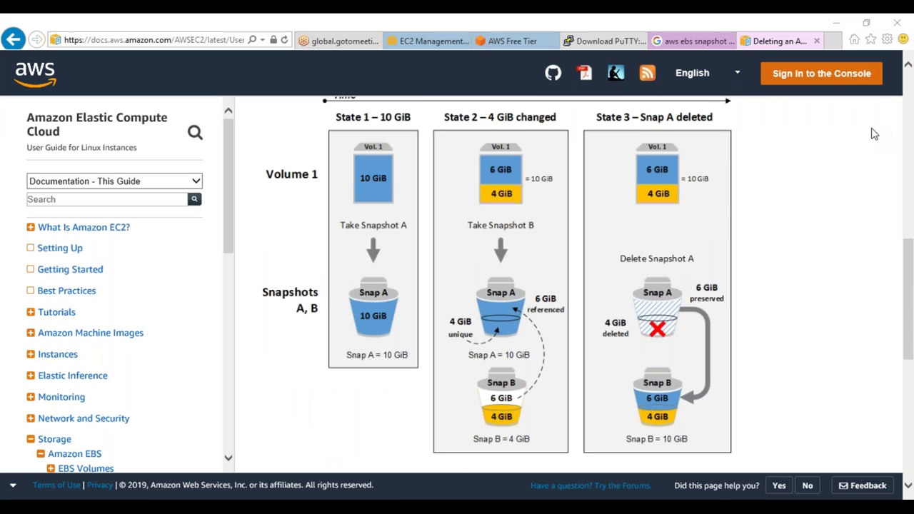
{"action": "mouse_move", "coordinate": [621, 279]}
{"action": "left_mouse_down"}
{"action": "mouse_move", "coordinate": [682, 319]}
{"action": "mouse_move", "coordinate": [677, 255]}
{"action": "left_mouse_up"}
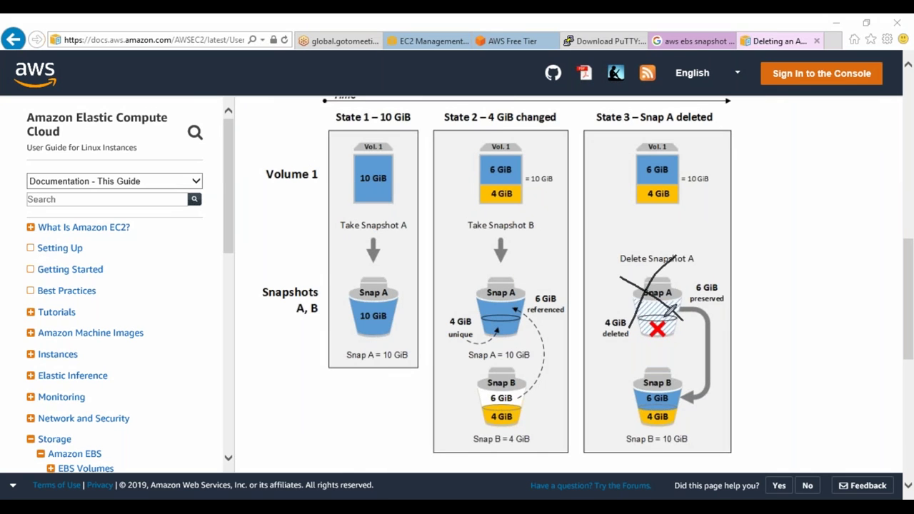
{"action": "mouse_move", "coordinate": [641, 314]}
{"action": "left_mouse_down"}
{"action": "mouse_move", "coordinate": [703, 311]}
{"action": "mouse_move", "coordinate": [713, 385]}
{"action": "mouse_move", "coordinate": [704, 397]}
{"action": "mouse_move", "coordinate": [671, 392]}
{"action": "mouse_move", "coordinate": [681, 408]}
{"action": "left_mouse_up"}
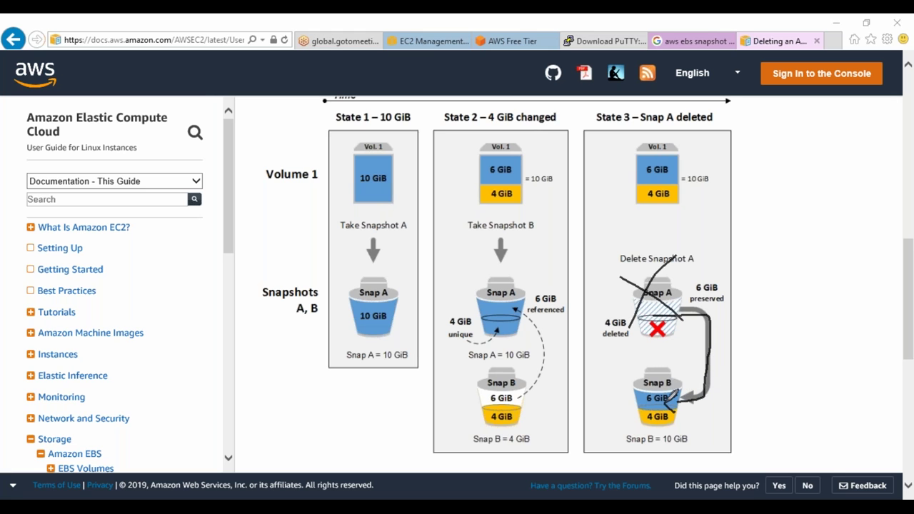
{"action": "left_click_drag", "start_coordinate": [763, 144], "coordinate": [764, 177]}
{"action": "left_click_drag", "start_coordinate": [754, 224], "coordinate": [784, 236]}
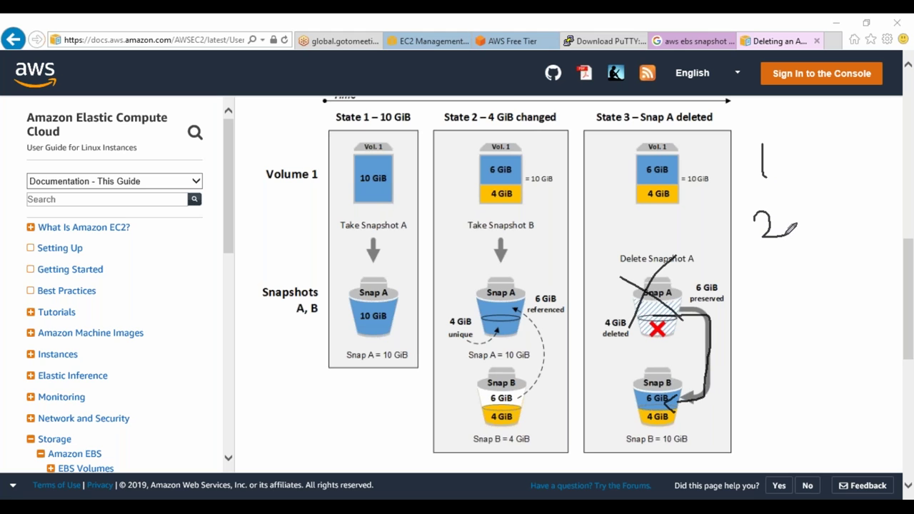
{"action": "mouse_move", "coordinate": [756, 270]}
{"action": "left_mouse_down"}
{"action": "mouse_move", "coordinate": [787, 284]}
{"action": "mouse_move", "coordinate": [769, 306]}
{"action": "mouse_move", "coordinate": [766, 347]}
{"action": "mouse_move", "coordinate": [790, 348]}
{"action": "mouse_move", "coordinate": [779, 358]}
{"action": "left_mouse_up"}
{"action": "left_click_drag", "start_coordinate": [783, 390], "coordinate": [764, 410]}
{"action": "left_click_drag", "start_coordinate": [767, 391], "coordinate": [807, 382]}
{"action": "mouse_move", "coordinate": [793, 431]}
{"action": "left_mouse_down"}
{"action": "mouse_move", "coordinate": [780, 437]}
{"action": "mouse_move", "coordinate": [785, 468]}
{"action": "mouse_move", "coordinate": [774, 454]}
{"action": "left_mouse_up"}
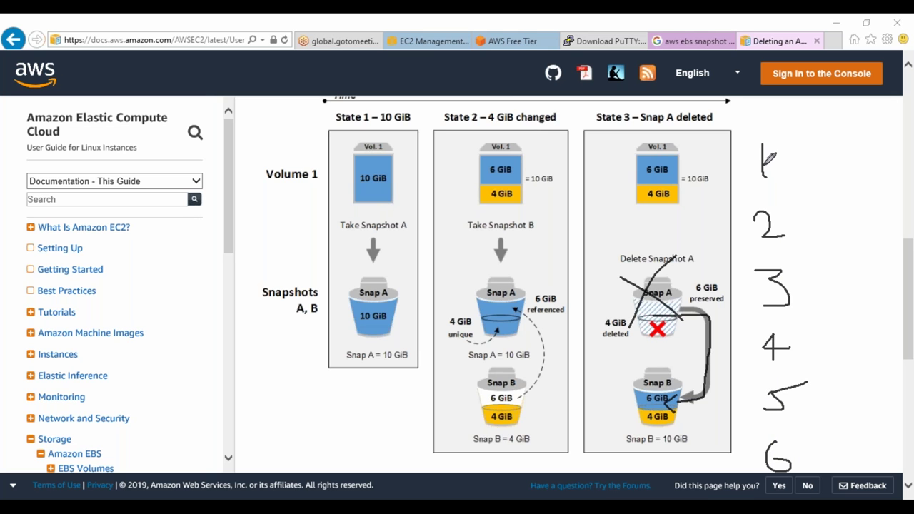
Draw loops linking the numbered steps, clear all annotations, and return to the EC2 snapshots list
{"action": "mouse_move", "coordinate": [764, 159]}
{"action": "left_mouse_down"}
{"action": "mouse_move", "coordinate": [794, 213]}
{"action": "mouse_move", "coordinate": [778, 207]}
{"action": "mouse_move", "coordinate": [766, 230]}
{"action": "mouse_move", "coordinate": [807, 223]}
{"action": "mouse_move", "coordinate": [844, 250]}
{"action": "mouse_move", "coordinate": [809, 292]}
{"action": "mouse_move", "coordinate": [843, 303]}
{"action": "mouse_move", "coordinate": [829, 337]}
{"action": "mouse_move", "coordinate": [811, 338]}
{"action": "mouse_move", "coordinate": [853, 343]}
{"action": "mouse_move", "coordinate": [814, 386]}
{"action": "mouse_move", "coordinate": [825, 384]}
{"action": "mouse_move", "coordinate": [853, 421]}
{"action": "mouse_move", "coordinate": [805, 432]}
{"action": "mouse_move", "coordinate": [834, 451]}
{"action": "mouse_move", "coordinate": [844, 435]}
{"action": "left_mouse_up"}
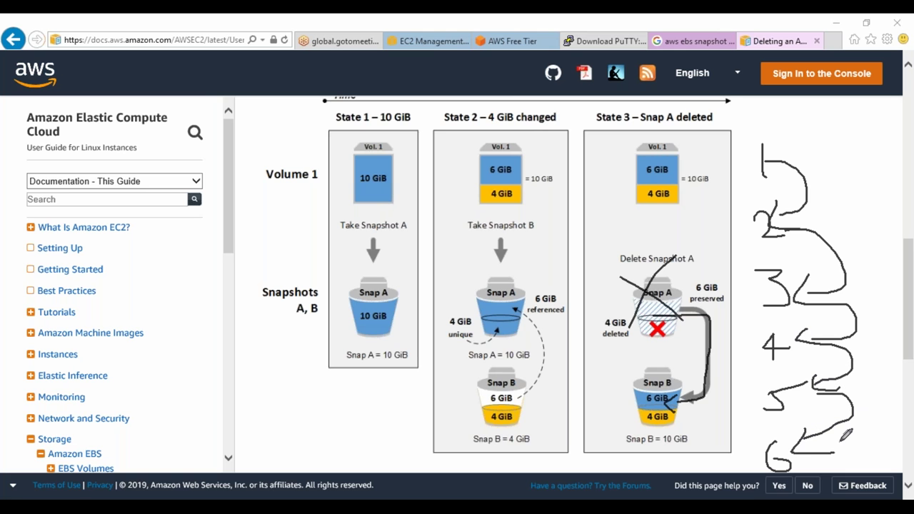
{"action": "mouse_move", "coordinate": [769, 128]}
{"action": "left_mouse_down"}
{"action": "mouse_move", "coordinate": [701, 172]}
{"action": "mouse_move", "coordinate": [762, 408]}
{"action": "mouse_move", "coordinate": [809, 239]}
{"action": "mouse_move", "coordinate": [771, 150]}
{"action": "left_mouse_up"}
{"action": "mouse_move", "coordinate": [774, 423]}
{"action": "left_mouse_down"}
{"action": "mouse_move", "coordinate": [774, 434]}
{"action": "mouse_move", "coordinate": [801, 427]}
{"action": "left_mouse_up"}
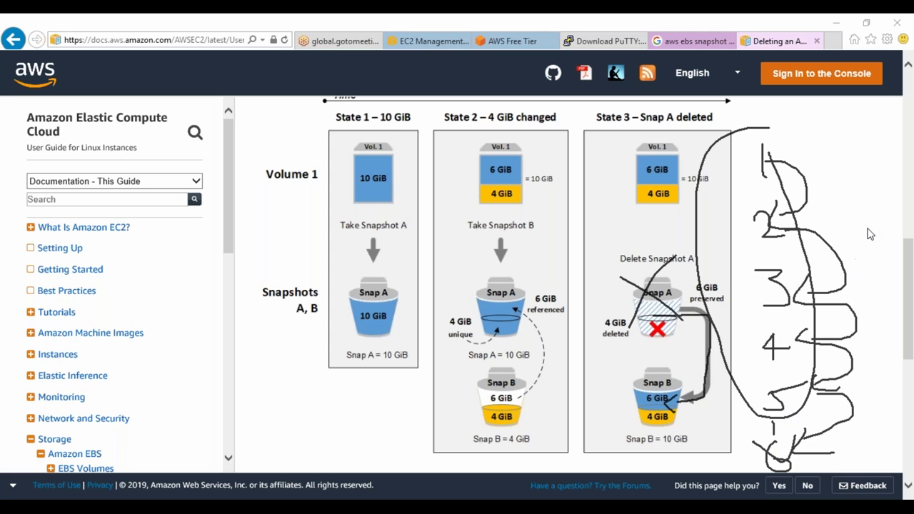
{"action": "key", "text": "Escape"}
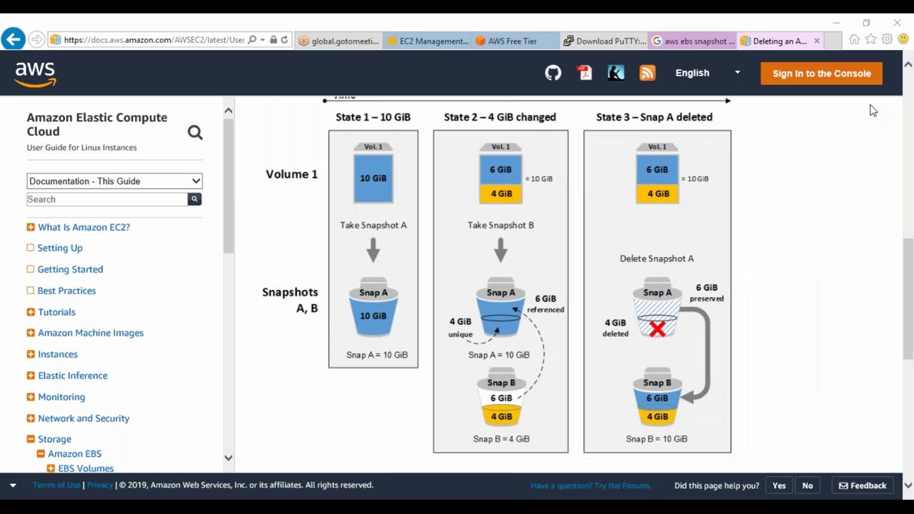
{"action": "left_click", "coordinate": [436, 43]}
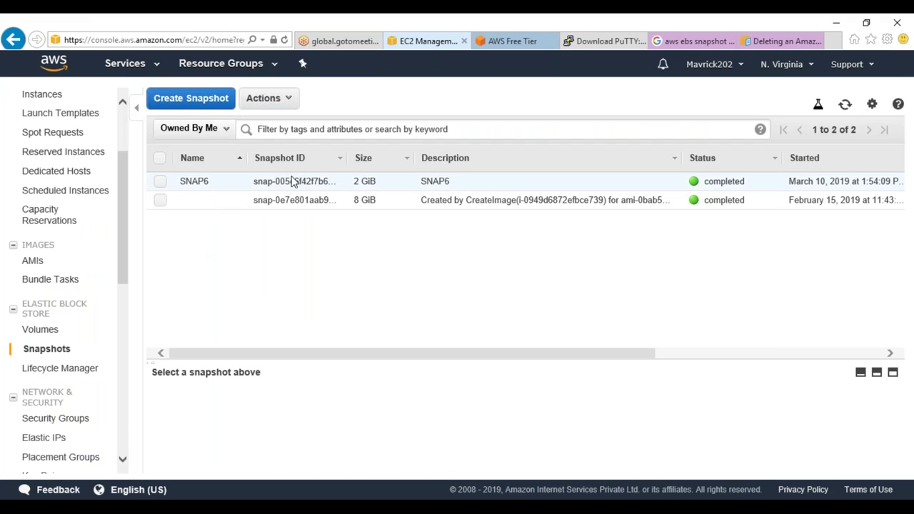
Create a volume from SNAP6 tagged Name=RestotedVolume
{"action": "left_click", "coordinate": [292, 181]}
{"action": "right_click", "coordinate": [292, 177]}
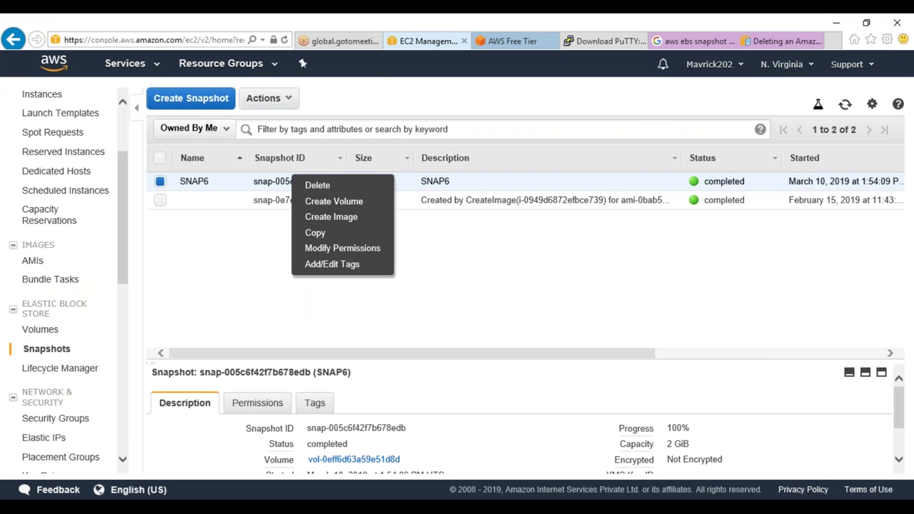
{"action": "left_click", "coordinate": [319, 203]}
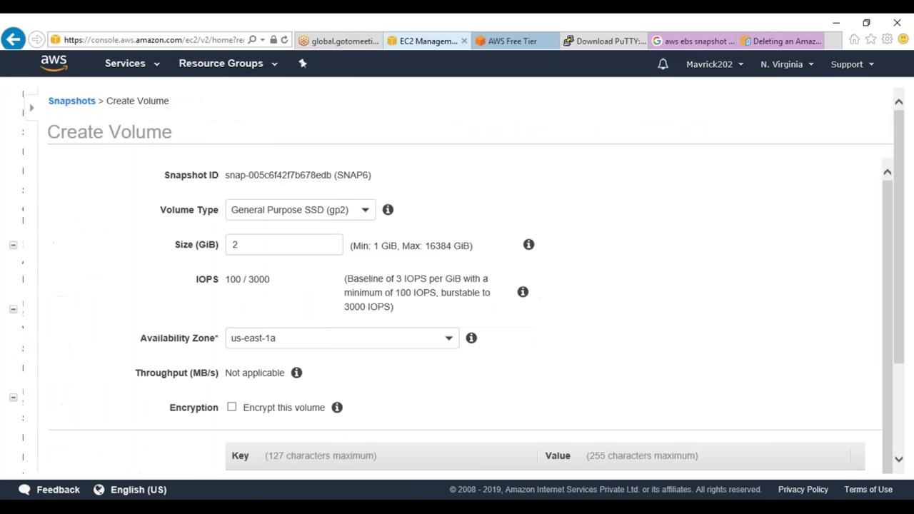
{"action": "scroll", "coordinate": [235, 361], "scroll_direction": "down", "scroll_amount": 2}
{"action": "scroll", "coordinate": [221, 440], "scroll_direction": "down", "scroll_amount": 2}
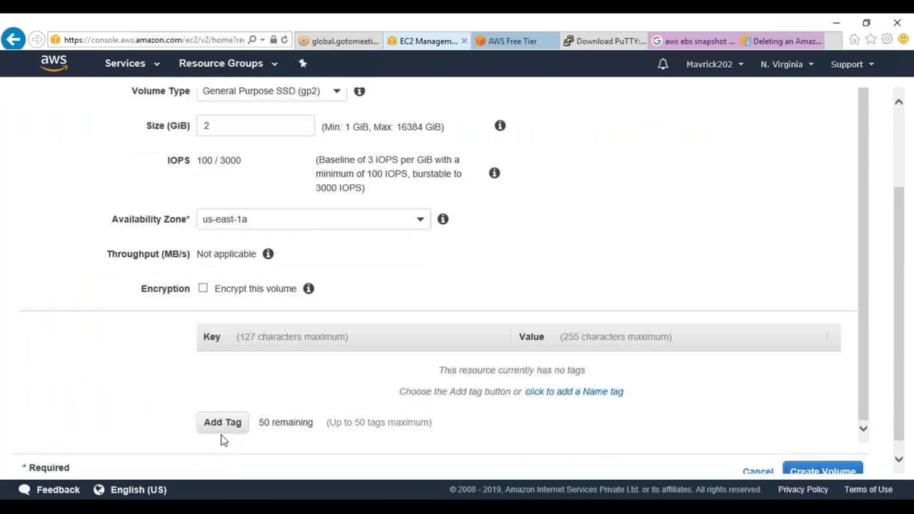
{"action": "left_click", "coordinate": [222, 408]}
{"action": "type", "text": "Name"}
{"action": "key", "text": "Tab"}
{"action": "type", "text": "Re"}
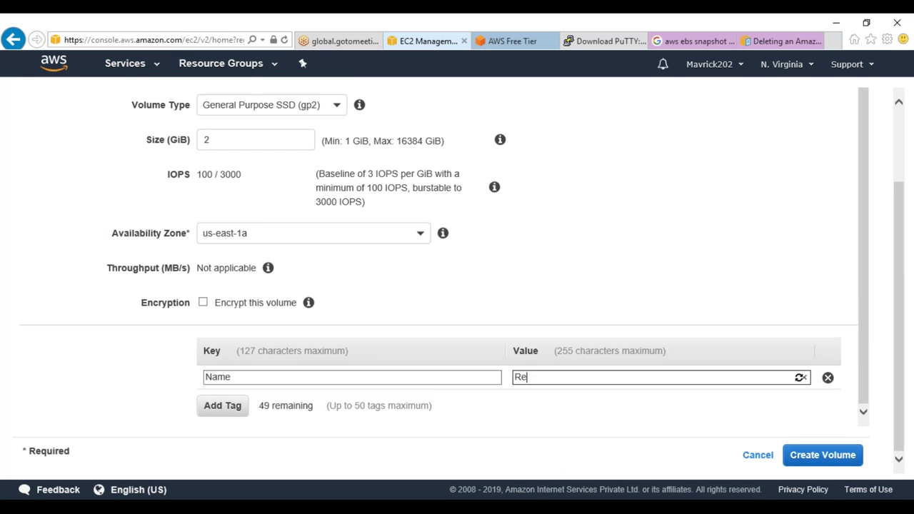
{"action": "type", "text": "stotedVolume"}
{"action": "left_click", "coordinate": [825, 458]}
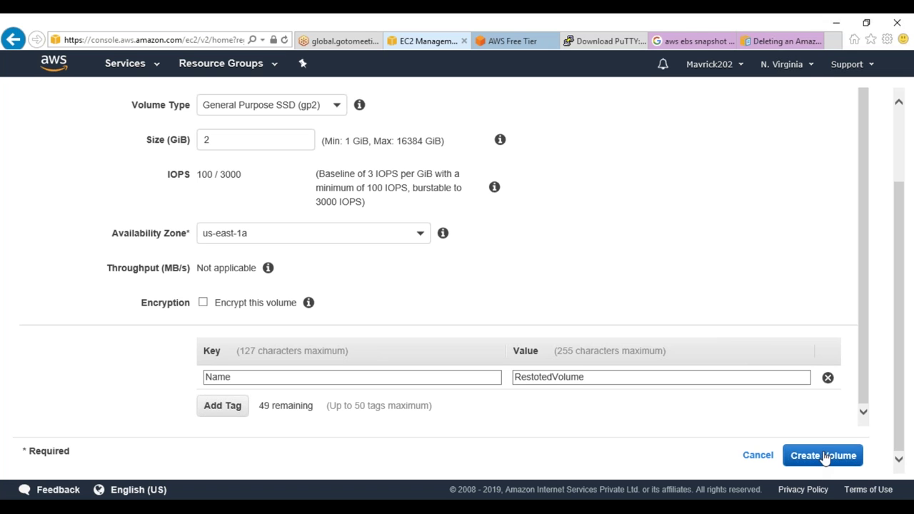
{"action": "left_click", "coordinate": [645, 254]}
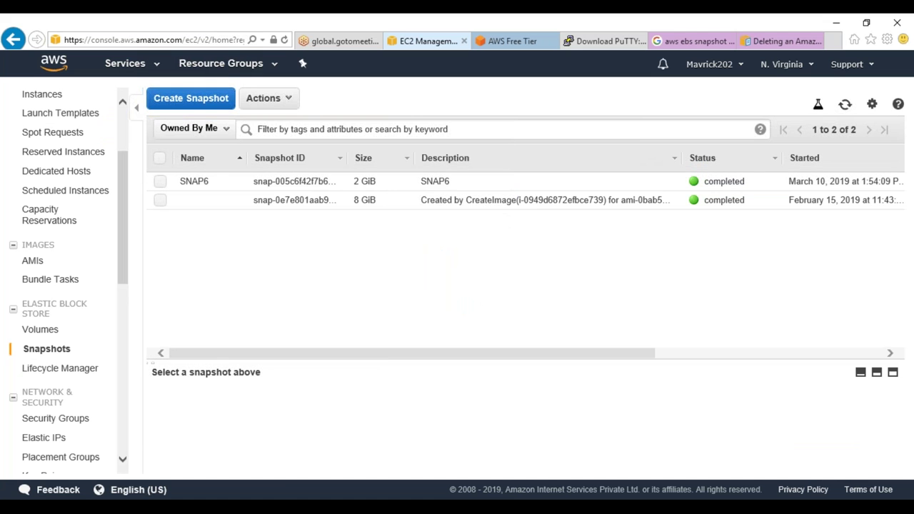
Attach RestotedVolume to the SnapshotTesting instance
{"action": "left_click", "coordinate": [33, 330]}
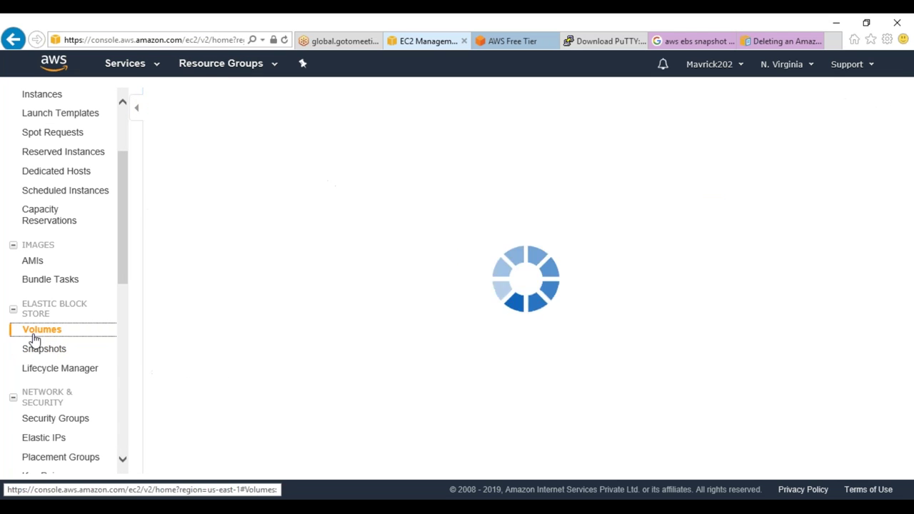
{"action": "left_click", "coordinate": [475, 182]}
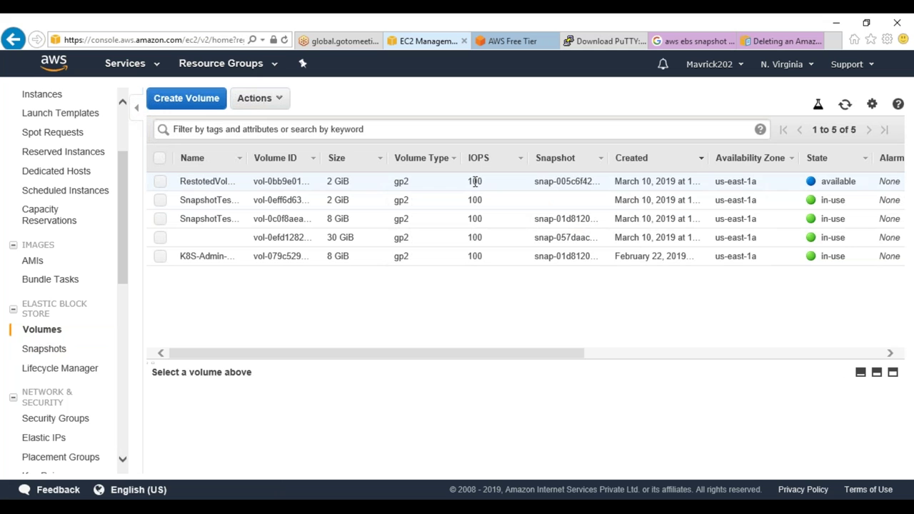
{"action": "right_click", "coordinate": [564, 183]}
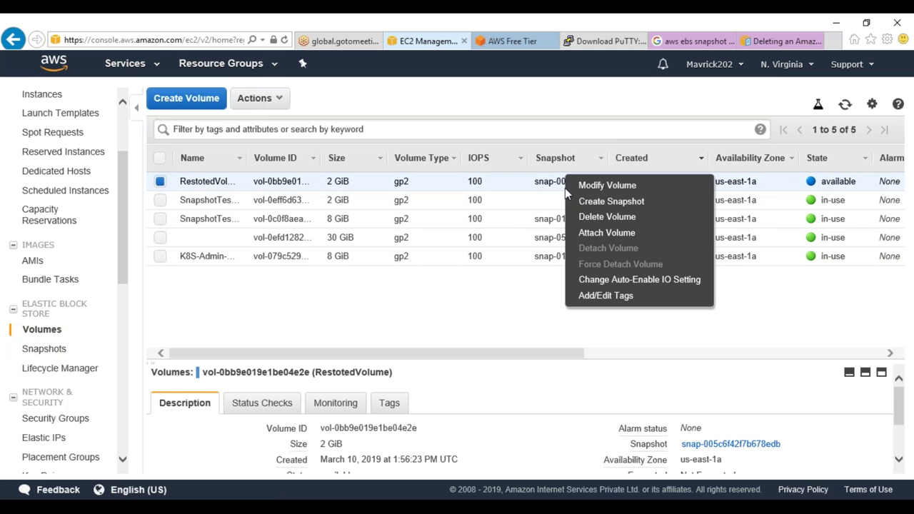
{"action": "left_click", "coordinate": [593, 233]}
{"action": "left_click", "coordinate": [405, 271]}
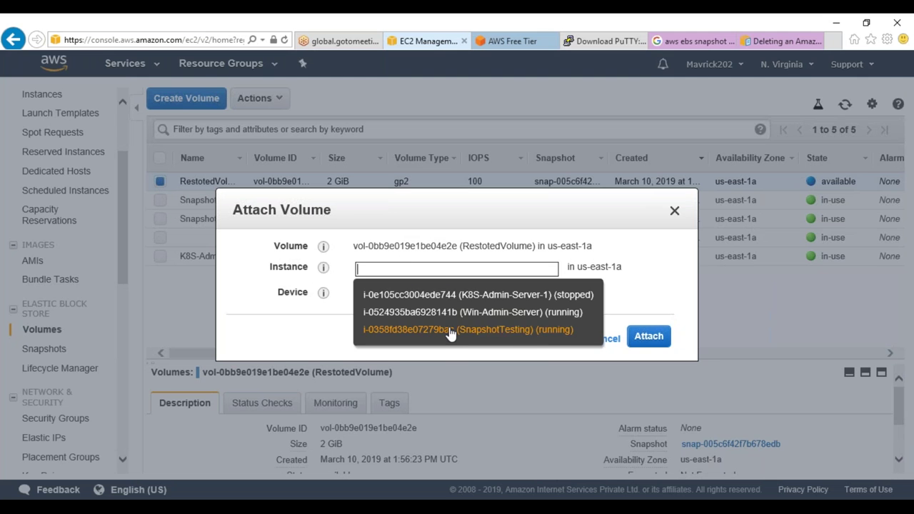
{"action": "left_click", "coordinate": [433, 322]}
{"action": "left_click", "coordinate": [860, 421]}
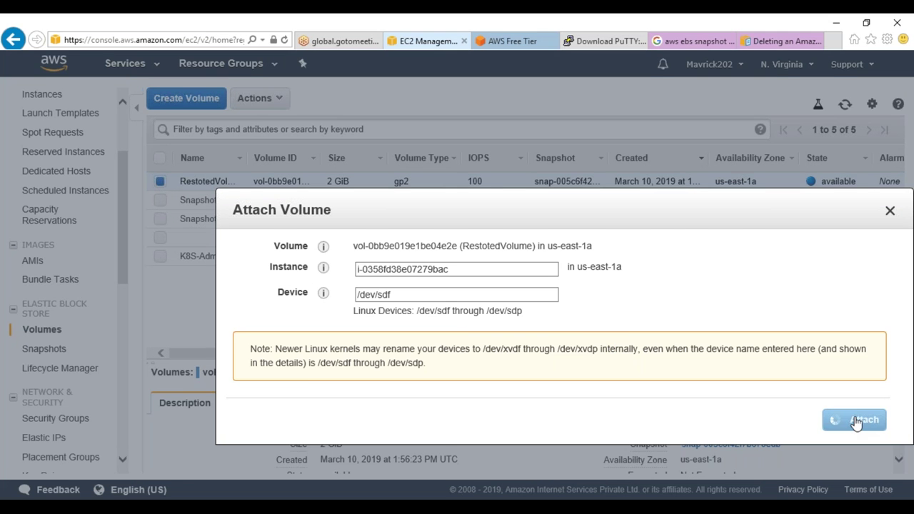
In the PuTTY session, clear the screen and list block devices with lsblk
{"action": "key", "text": "alt+Tab"}
{"action": "type", "text": "clear"}
{"action": "key", "text": "Return"}
{"action": "type", "text": "lsblk"}
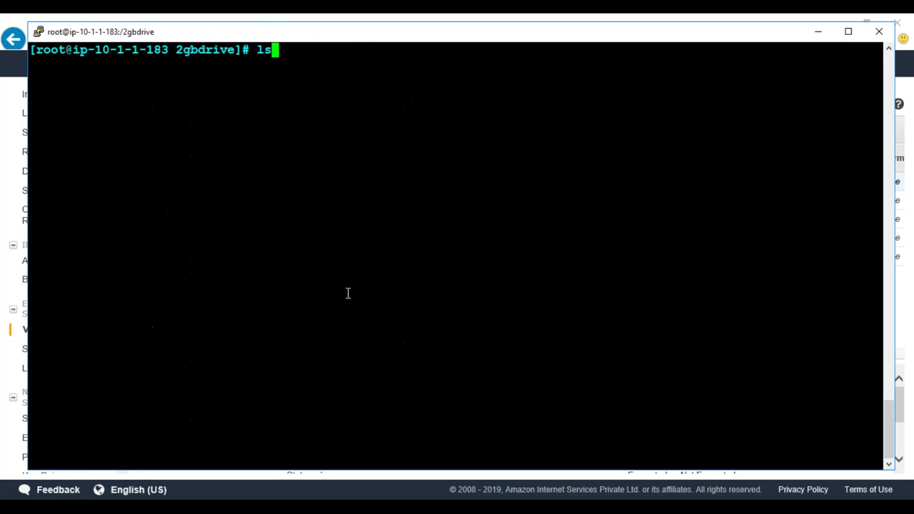
{"action": "key", "text": "Return"}
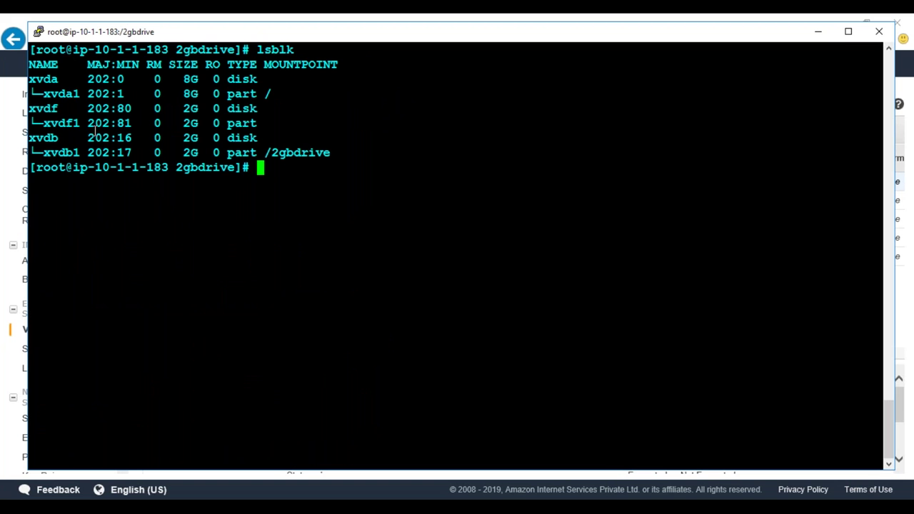
Rerun the earlier mount of /dev/xvdf1 on /restoredvol and run ls /restoredvol
{"action": "key", "text": "Up"}
{"action": "key", "text": "Up"}
{"action": "key", "text": "Up"}
{"action": "key", "text": "Up"}
{"action": "key", "text": "Up"}
{"action": "key", "text": "Up"}
{"action": "key", "text": "Up"}
{"action": "key", "text": "Up"}
{"action": "key", "text": "Up"}
{"action": "key", "text": "Up"}
{"action": "key", "text": "Up"}
{"action": "key", "text": "Up"}
{"action": "key", "text": "Up"}
{"action": "key", "text": "Up"}
{"action": "key", "text": "Up"}
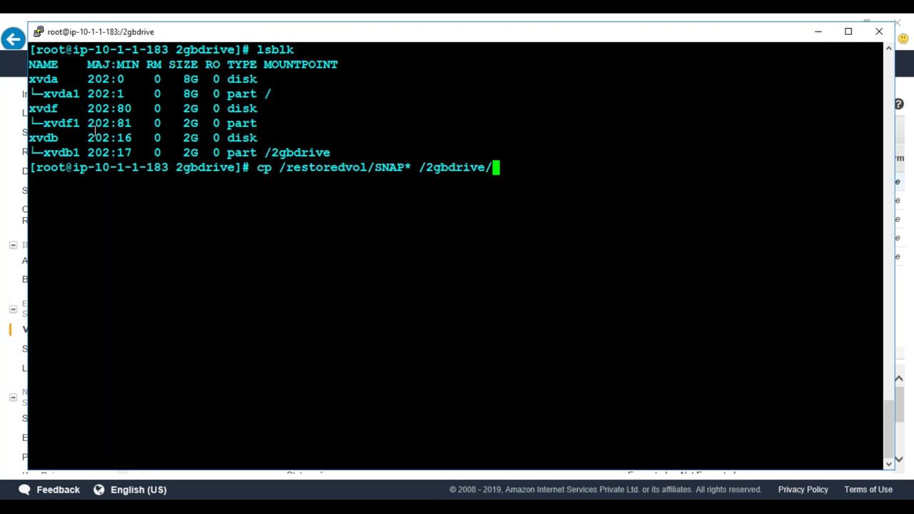
{"action": "key", "text": "Up"}
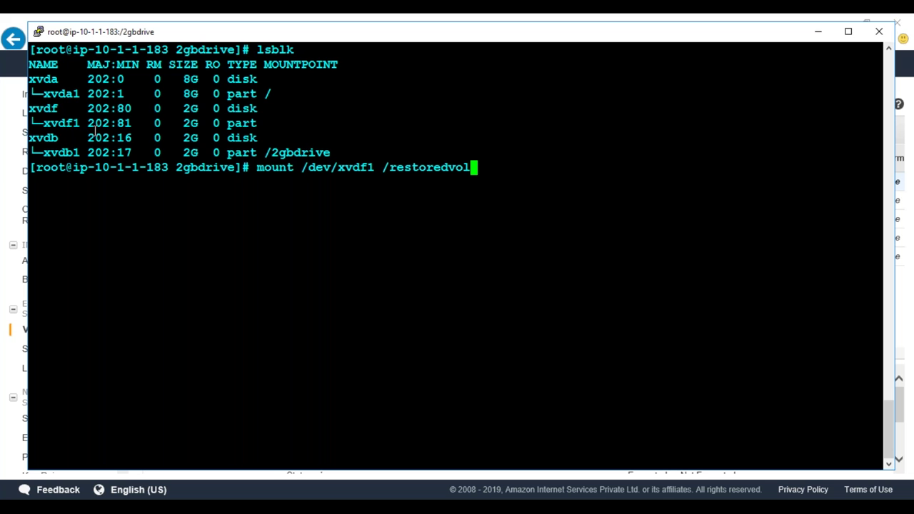
{"action": "key", "text": "Return"}
{"action": "key", "text": "Return"}
{"action": "type", "text": "ls"}
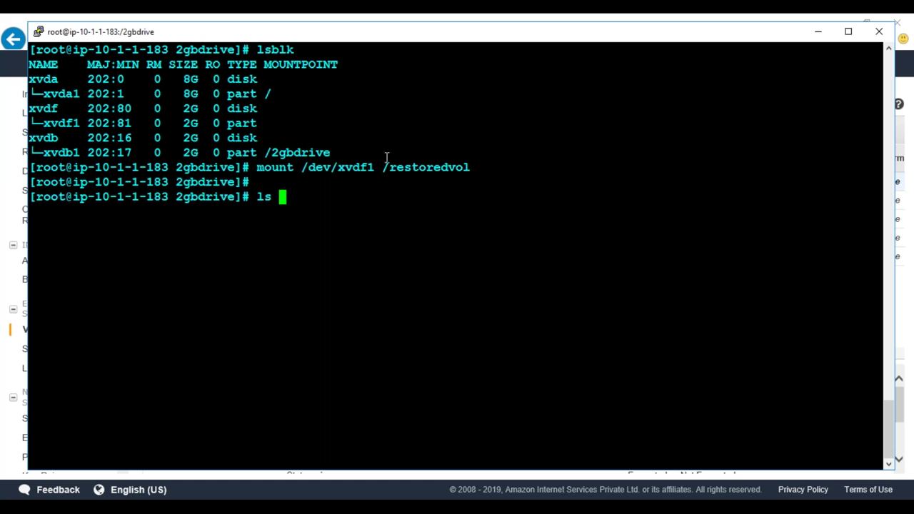
{"action": "double_click", "coordinate": [412, 166]}
{"action": "right_click", "coordinate": [412, 166]}
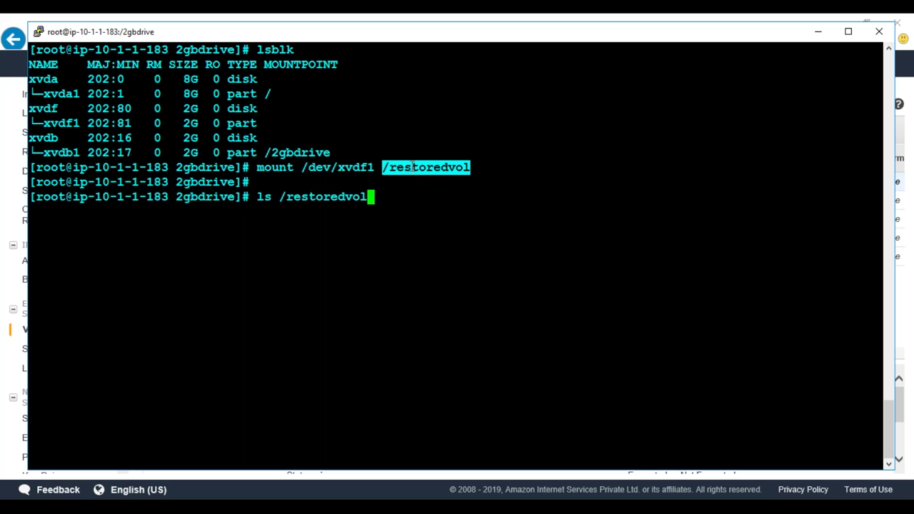
{"action": "key", "text": "Return"}
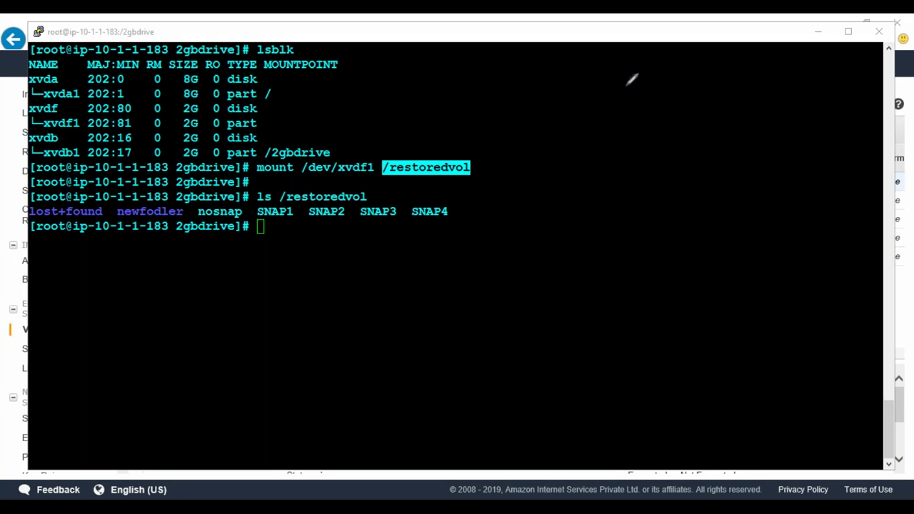
Sketch three red boxes stacked vertically over the PuTTY window
{"action": "left_click_drag", "start_coordinate": [587, 63], "coordinate": [584, 117]}
{"action": "mouse_move", "coordinate": [587, 64]}
{"action": "left_mouse_down"}
{"action": "mouse_move", "coordinate": [704, 56]}
{"action": "mouse_move", "coordinate": [706, 105]}
{"action": "mouse_move", "coordinate": [667, 133]}
{"action": "mouse_move", "coordinate": [587, 133]}
{"action": "mouse_move", "coordinate": [581, 119]}
{"action": "left_mouse_up"}
{"action": "left_click_drag", "start_coordinate": [587, 194], "coordinate": [587, 249]}
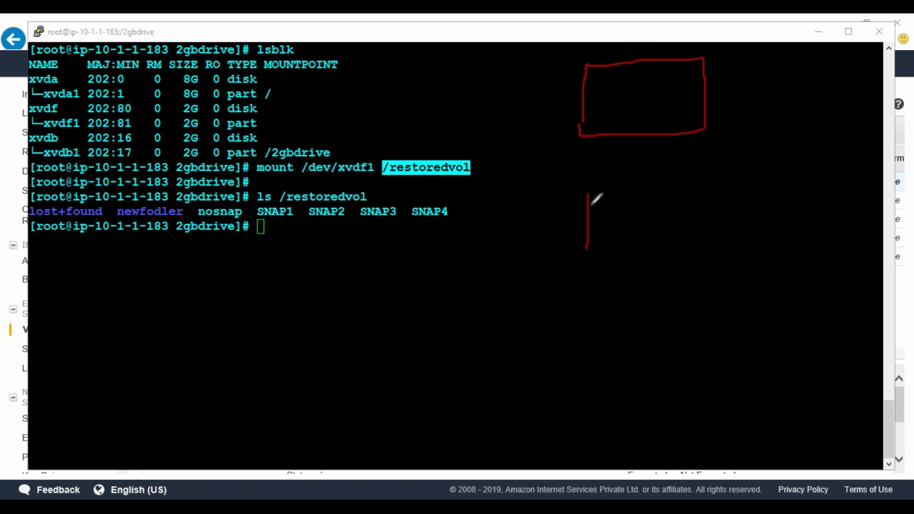
{"action": "mouse_move", "coordinate": [587, 195]}
{"action": "left_mouse_down"}
{"action": "mouse_move", "coordinate": [720, 178]}
{"action": "mouse_move", "coordinate": [721, 254]}
{"action": "mouse_move", "coordinate": [594, 259]}
{"action": "mouse_move", "coordinate": [584, 248]}
{"action": "left_mouse_up"}
{"action": "left_click_drag", "start_coordinate": [582, 322], "coordinate": [581, 363]}
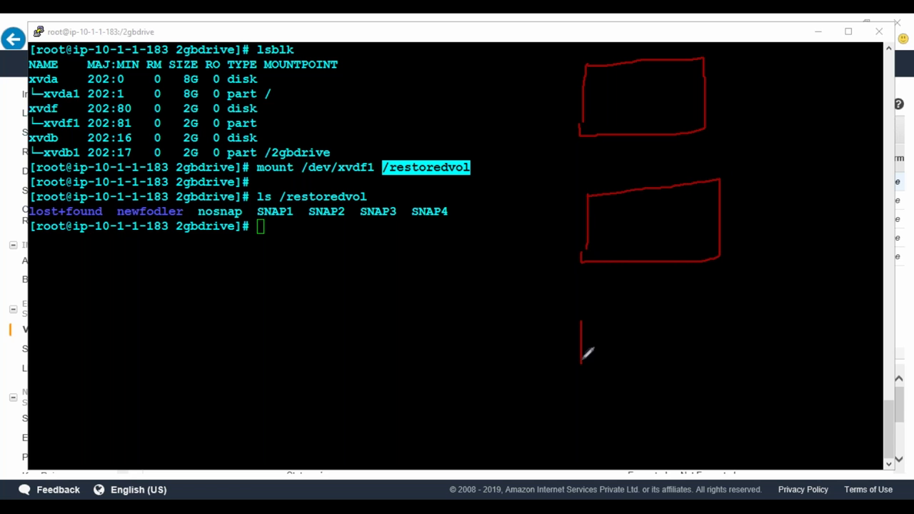
{"action": "mouse_move", "coordinate": [582, 322]}
{"action": "left_mouse_down"}
{"action": "mouse_move", "coordinate": [739, 312]}
{"action": "mouse_move", "coordinate": [746, 346]}
{"action": "mouse_move", "coordinate": [726, 379]}
{"action": "mouse_move", "coordinate": [592, 377]}
{"action": "mouse_move", "coordinate": [582, 363]}
{"action": "left_mouse_up"}
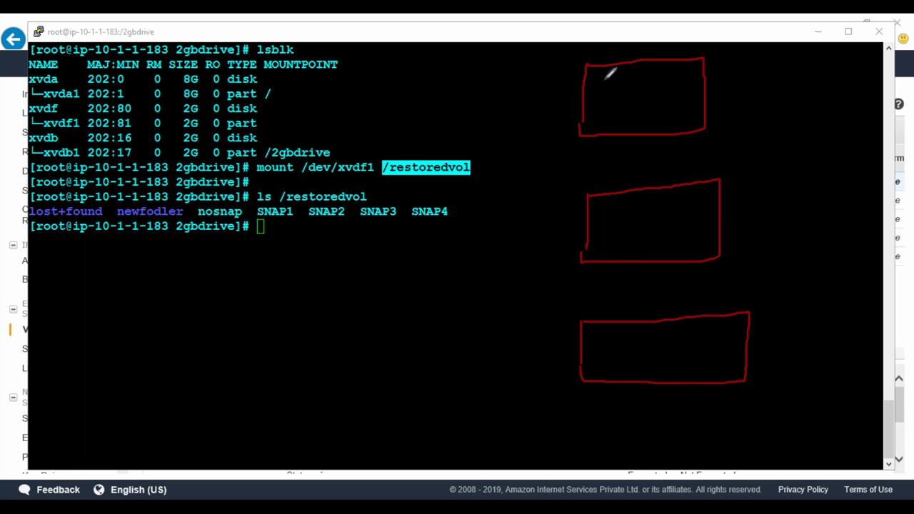
Number the boxes 1, 2 and 3 and draw arrows chaining them in order
{"action": "left_click_drag", "start_coordinate": [628, 71], "coordinate": [629, 84]}
{"action": "left_click_drag", "start_coordinate": [628, 200], "coordinate": [646, 213]}
{"action": "mouse_move", "coordinate": [626, 329]}
{"action": "left_mouse_down"}
{"action": "mouse_move", "coordinate": [640, 338]}
{"action": "mouse_move", "coordinate": [623, 349]}
{"action": "left_mouse_up"}
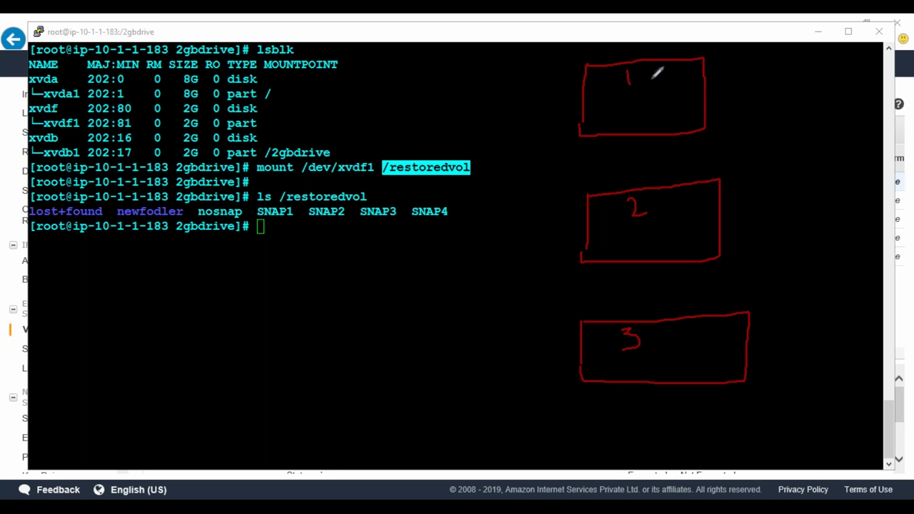
{"action": "mouse_move", "coordinate": [651, 79]}
{"action": "left_mouse_down"}
{"action": "mouse_move", "coordinate": [653, 96]}
{"action": "mouse_move", "coordinate": [655, 80]}
{"action": "mouse_move", "coordinate": [666, 81]}
{"action": "left_mouse_up"}
{"action": "mouse_move", "coordinate": [686, 72]}
{"action": "left_mouse_down"}
{"action": "mouse_move", "coordinate": [684, 85]}
{"action": "mouse_move", "coordinate": [747, 76]}
{"action": "mouse_move", "coordinate": [769, 143]}
{"action": "mouse_move", "coordinate": [739, 194]}
{"action": "mouse_move", "coordinate": [687, 198]}
{"action": "mouse_move", "coordinate": [698, 207]}
{"action": "left_mouse_up"}
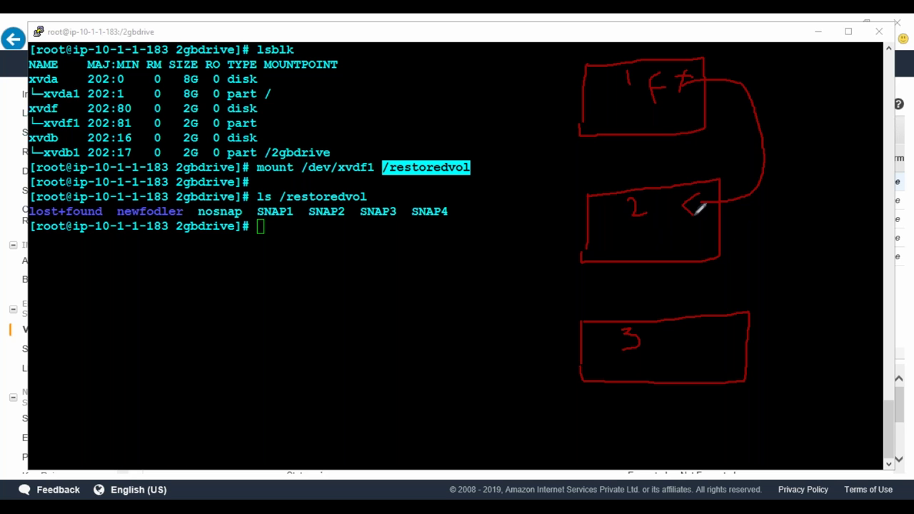
{"action": "mouse_move", "coordinate": [697, 207]}
{"action": "left_mouse_down"}
{"action": "mouse_move", "coordinate": [747, 214]}
{"action": "mouse_move", "coordinate": [787, 266]}
{"action": "mouse_move", "coordinate": [750, 337]}
{"action": "mouse_move", "coordinate": [714, 351]}
{"action": "left_mouse_up"}
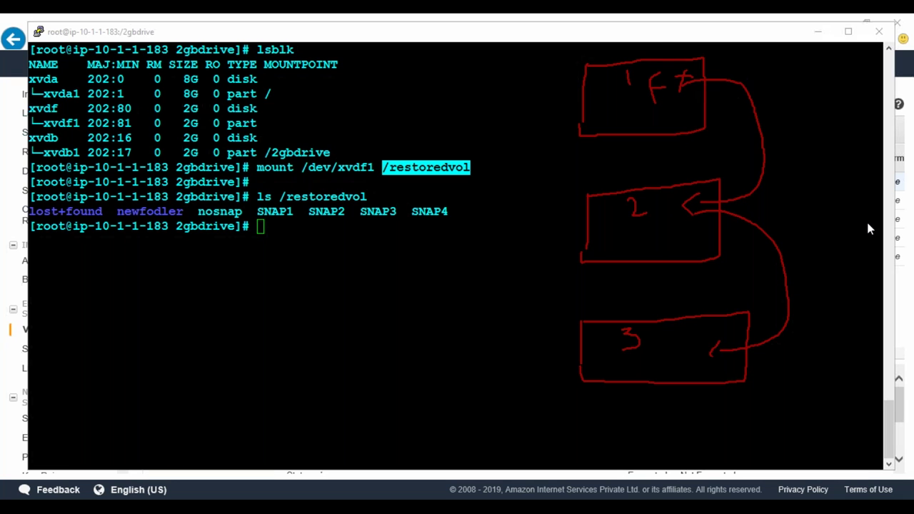
{"action": "key", "text": "Escape"}
{"action": "left_click", "coordinate": [480, 191]}
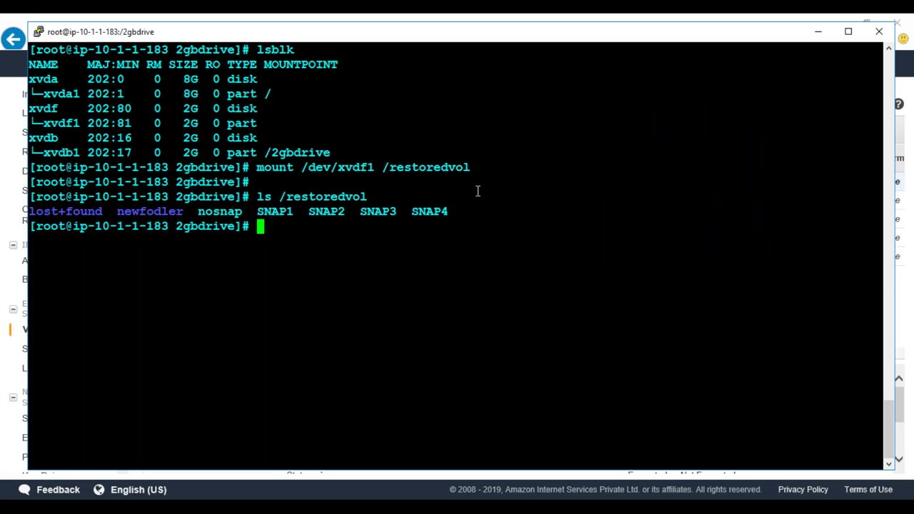
{"action": "key", "text": "Return"}
{"action": "key", "text": "Return"}
{"action": "key", "text": "Return"}
{"action": "key", "text": "Return"}
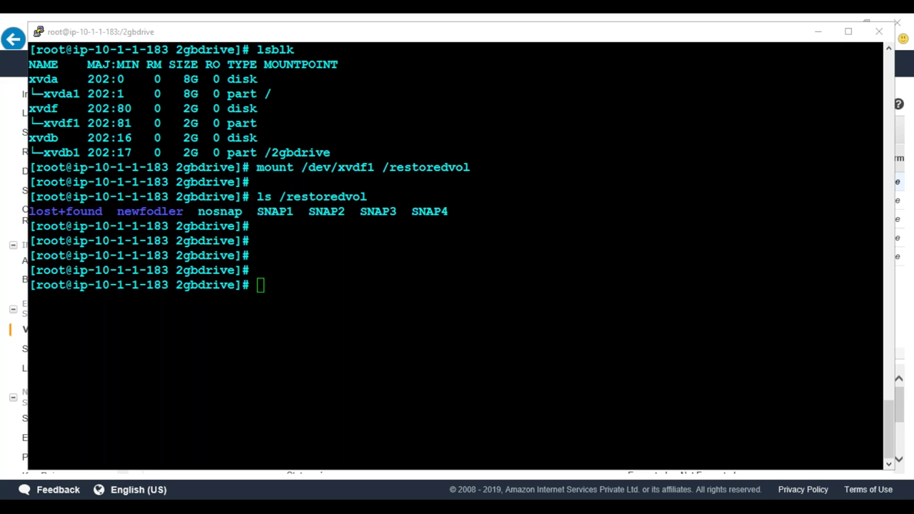
{"action": "left_click", "coordinate": [563, 367]}
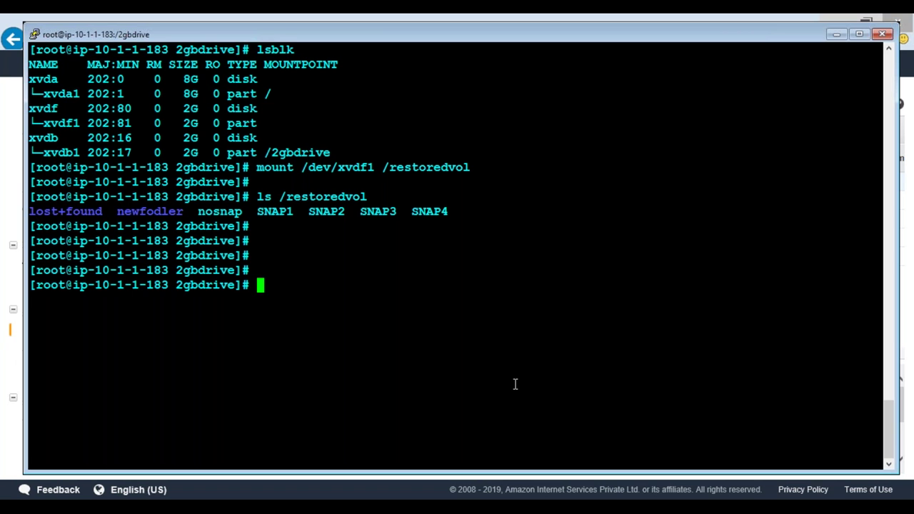
Create the /testfolder directory with mkdir after cd shows it is missing
{"action": "type", "text": "cd /testfolder"}
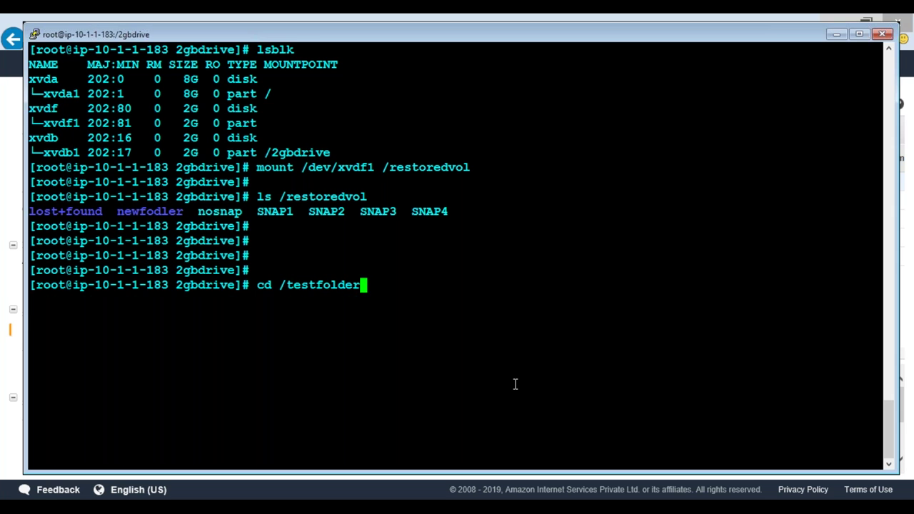
{"action": "key", "text": "Return"}
{"action": "type", "text": "mkdr"}
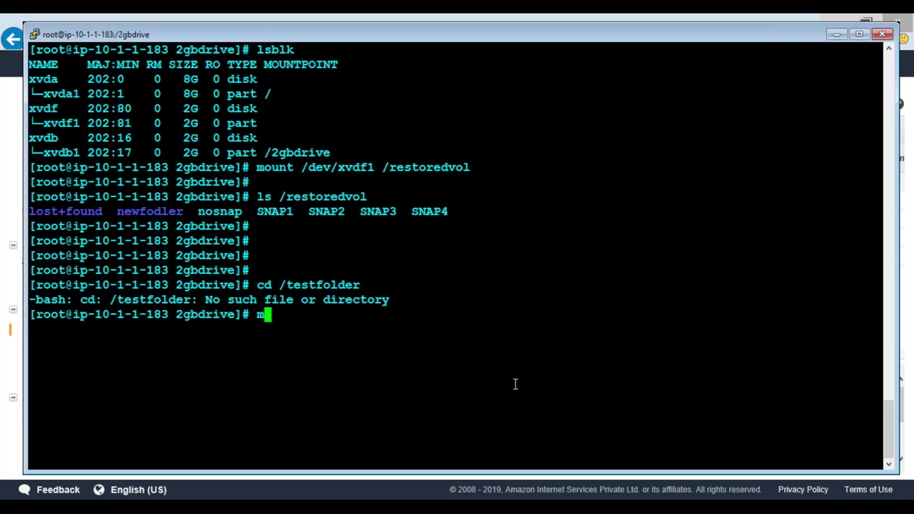
{"action": "key", "text": "BackSpace"}
{"action": "type", "text": "ir /te"}
{"action": "key", "text": "BackSpace"}
{"action": "key", "text": "BackSpace"}
{"action": "key", "text": "BackSpace"}
{"action": "type", "text": "/testfolder"}
{"action": "key", "text": "Return"}
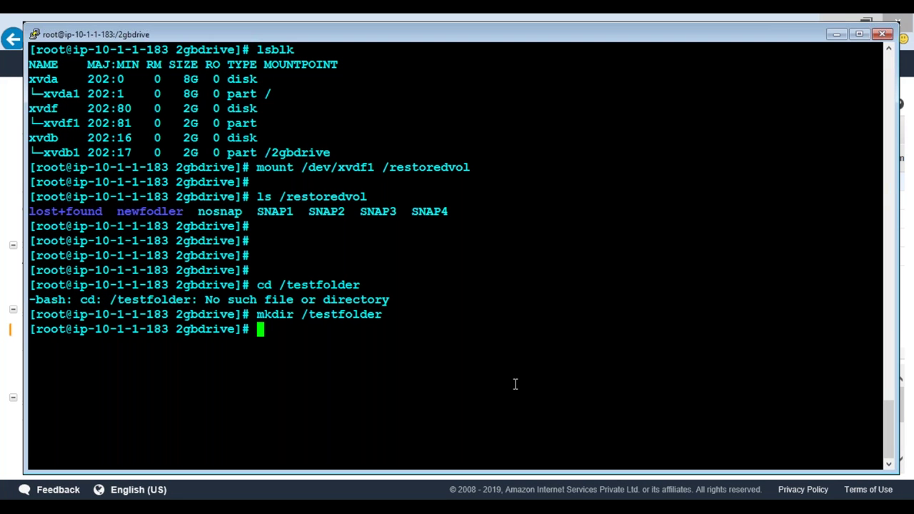
Copy the SNAP* files into /testfolder/ and list its contents
{"action": "type", "text": "cp SNAP"}
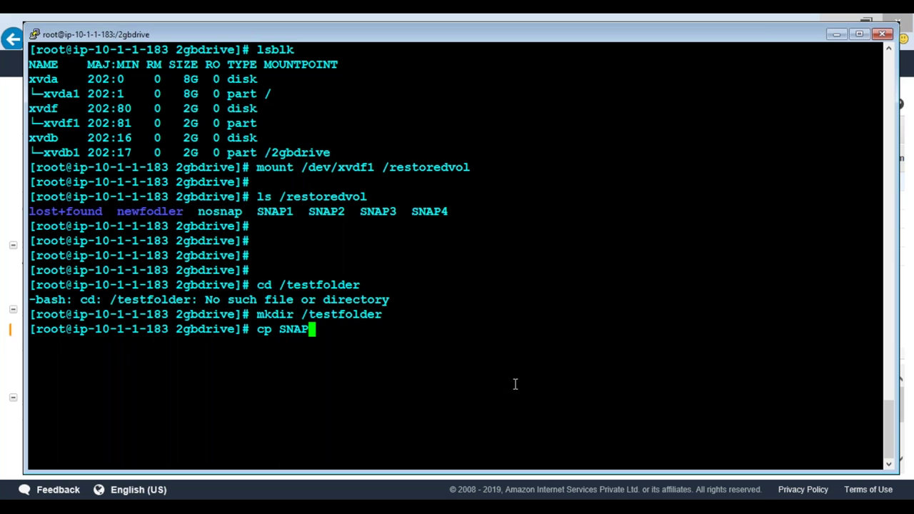
{"action": "type", "text": "* /te"}
{"action": "key", "text": "Tab"}
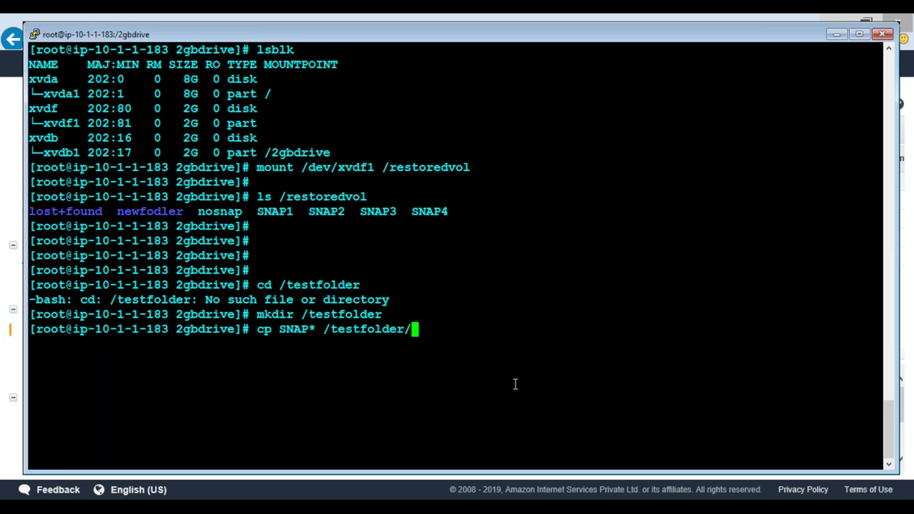
{"action": "key", "text": "Return"}
{"action": "type", "text": "ls /te"}
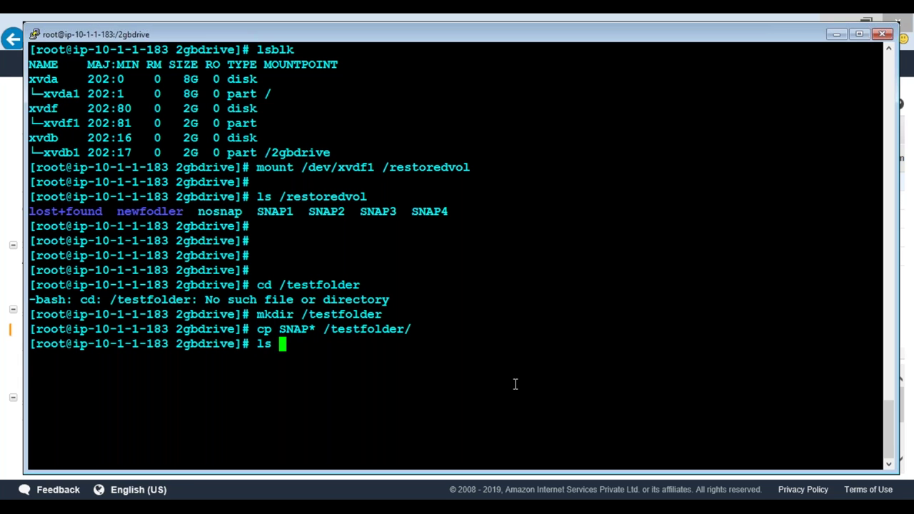
{"action": "key", "text": "Tab"}
{"action": "key", "text": "Return"}
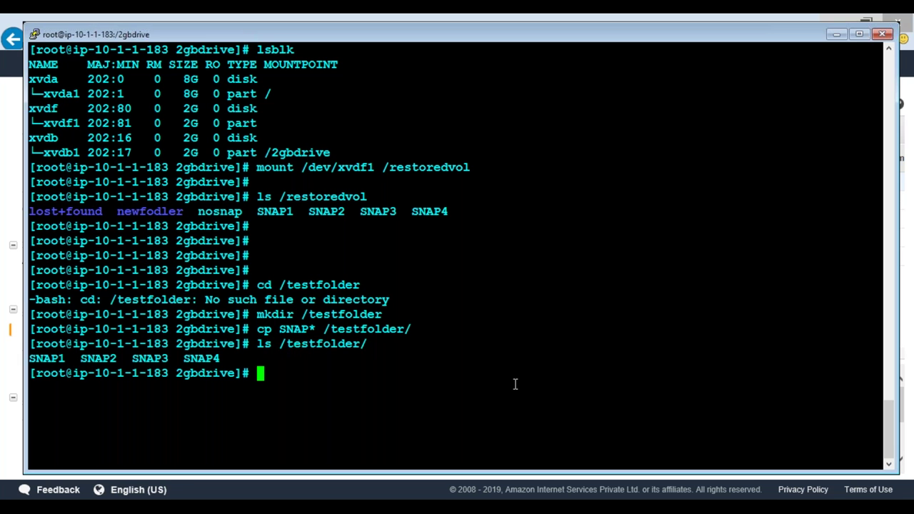
Copy newfodler/* into /testfolder/ with cp -rf, answering y to each overwrite, and recheck the listing
{"action": "type", "text": "cp -rf new"}
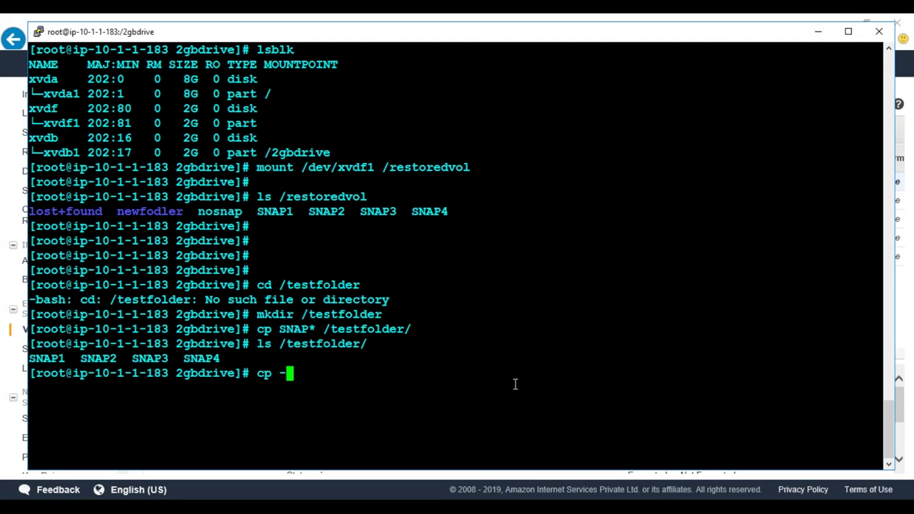
{"action": "key", "text": "Tab"}
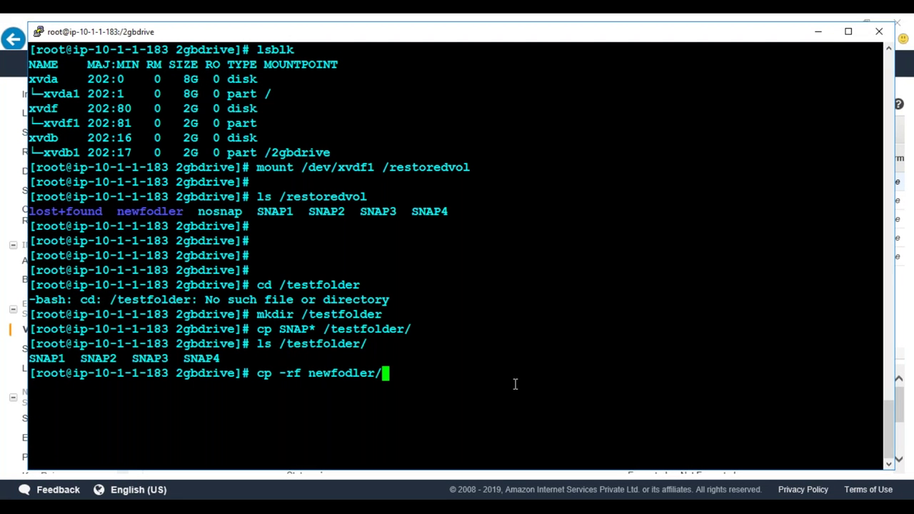
{"action": "type", "text": "* /te"}
{"action": "key", "text": "Tab"}
{"action": "key", "text": "Return"}
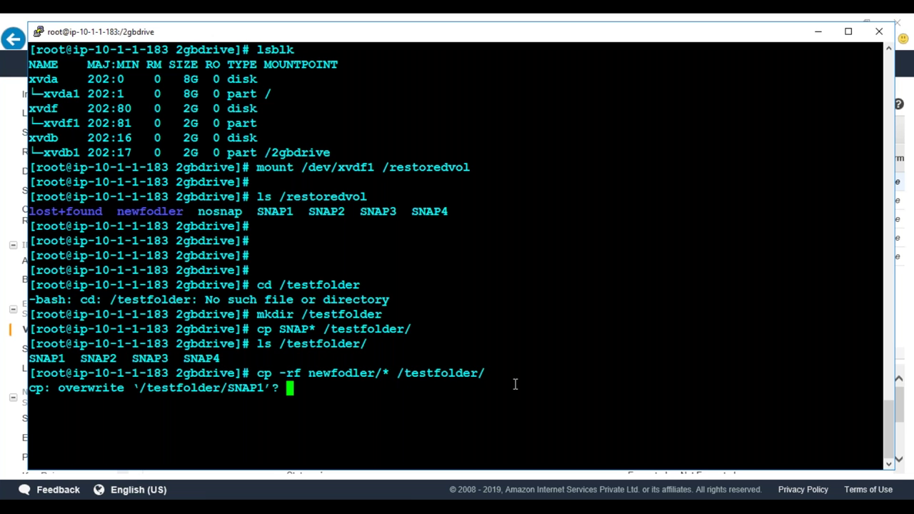
{"action": "type", "text": "y"}
{"action": "key", "text": "Return"}
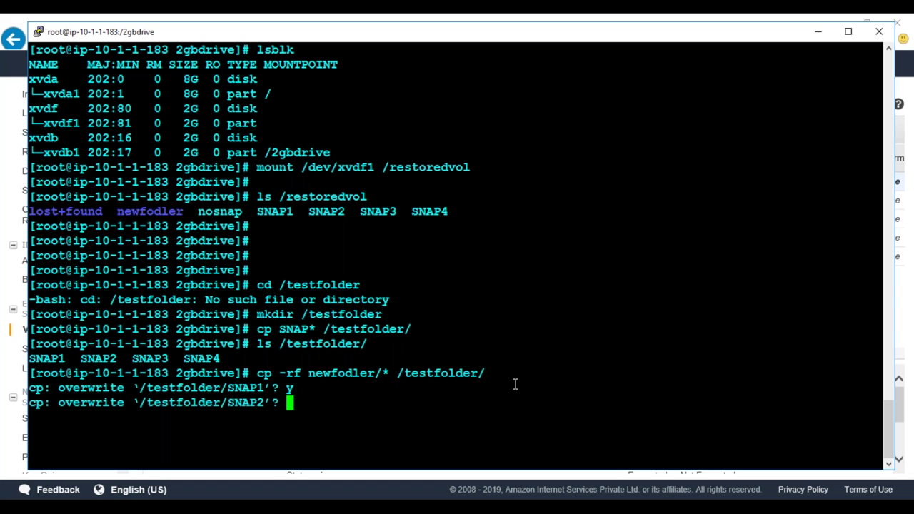
{"action": "type", "text": "y"}
{"action": "key", "text": "Return"}
{"action": "type", "text": "y"}
{"action": "key", "text": "Return"}
{"action": "type", "text": "y"}
{"action": "key", "text": "Return"}
{"action": "type", "text": "y"}
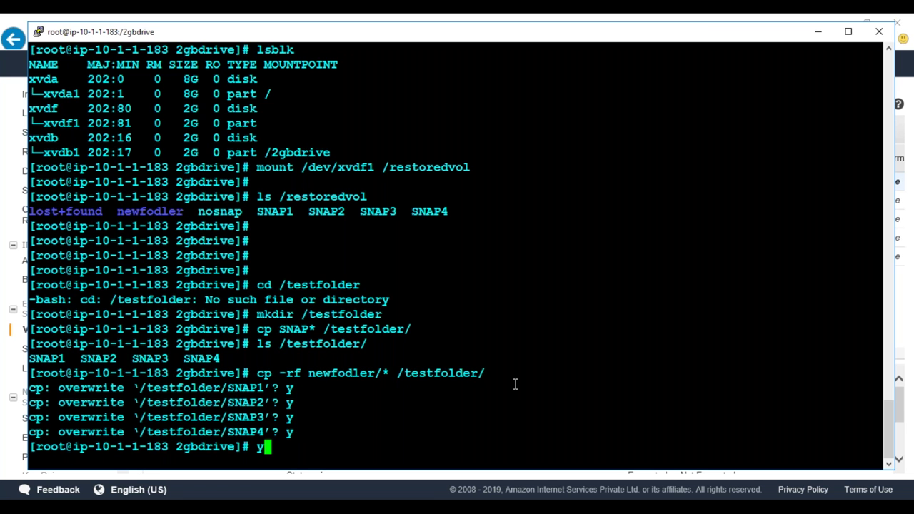
{"action": "key", "text": "BackSpace"}
{"action": "type", "text": "ls /te"}
{"action": "key", "text": "Tab"}
{"action": "key", "text": "Return"}
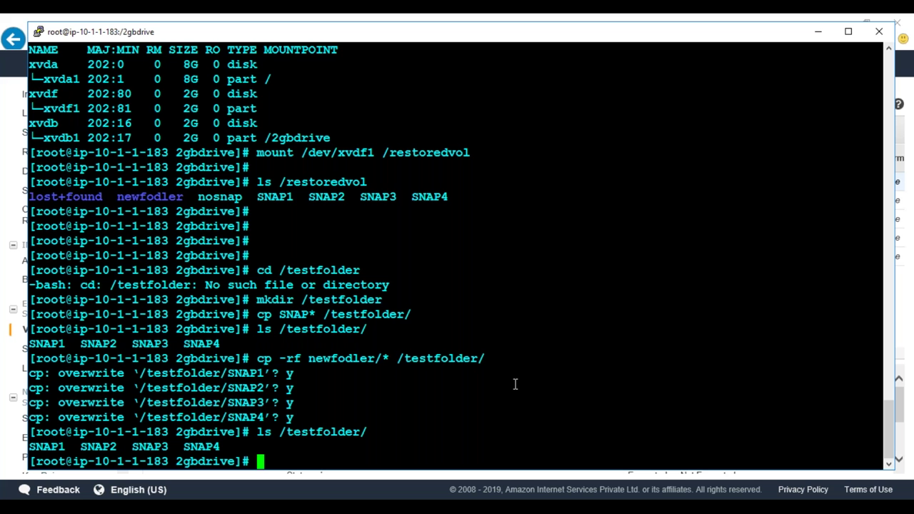
Move up to the root directory, clear the screen and list block devices with lsblk
{"action": "type", "text": "cd .."}
{"action": "key", "text": "Return"}
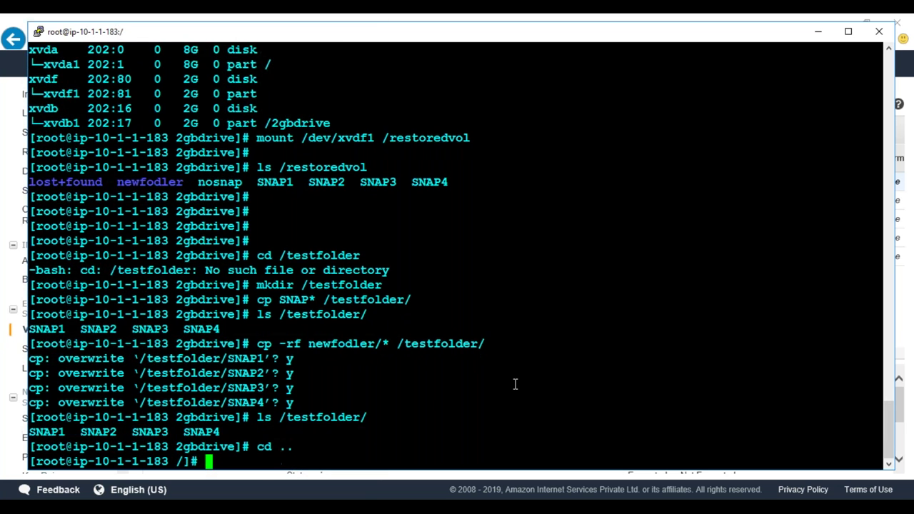
{"action": "type", "text": "clear"}
{"action": "key", "text": "Return"}
{"action": "type", "text": "lsblk"}
{"action": "key", "text": "Return"}
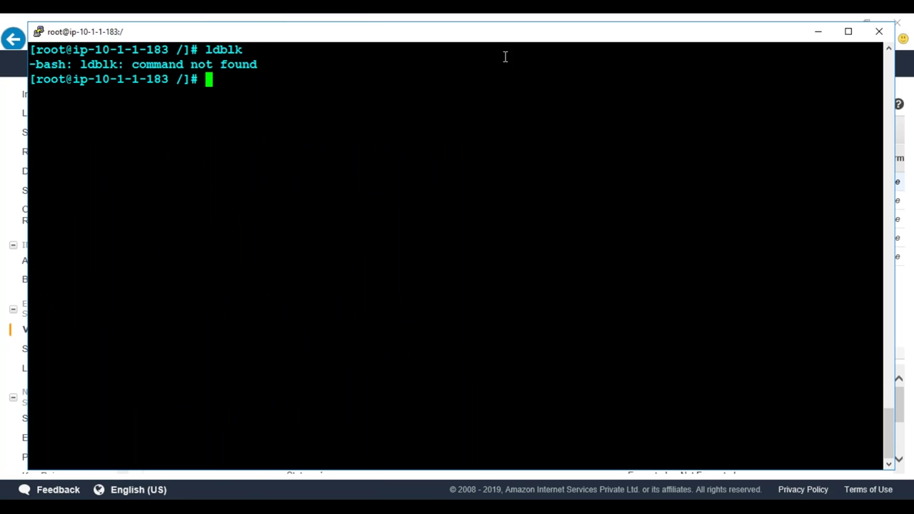
{"action": "type", "text": "lsblk"}
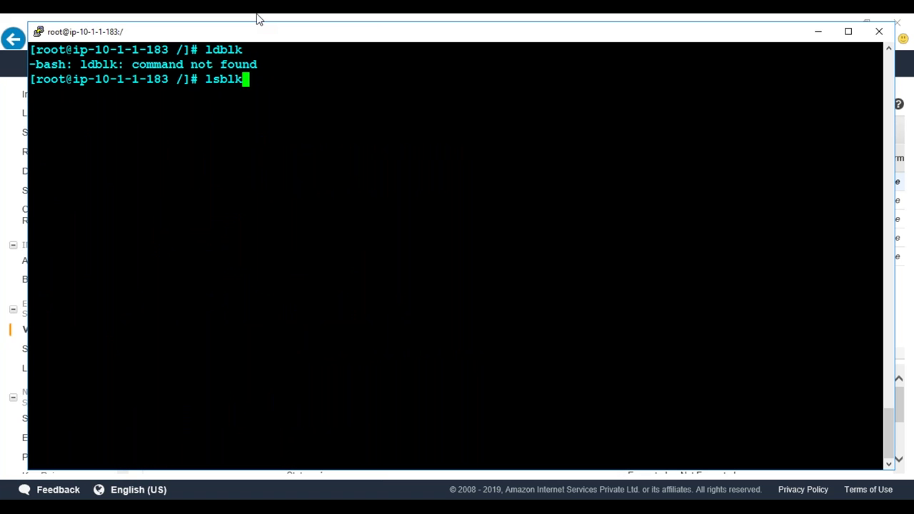
{"action": "key", "text": "Return"}
Unmount the restored volume with umount /restoredvol
{"action": "double_click", "coordinate": [311, 151]}
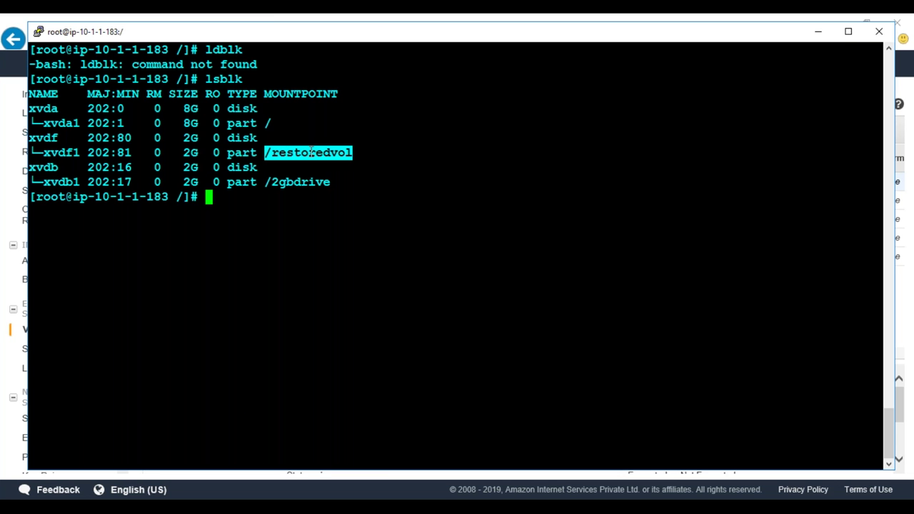
{"action": "type", "text": "umount"}
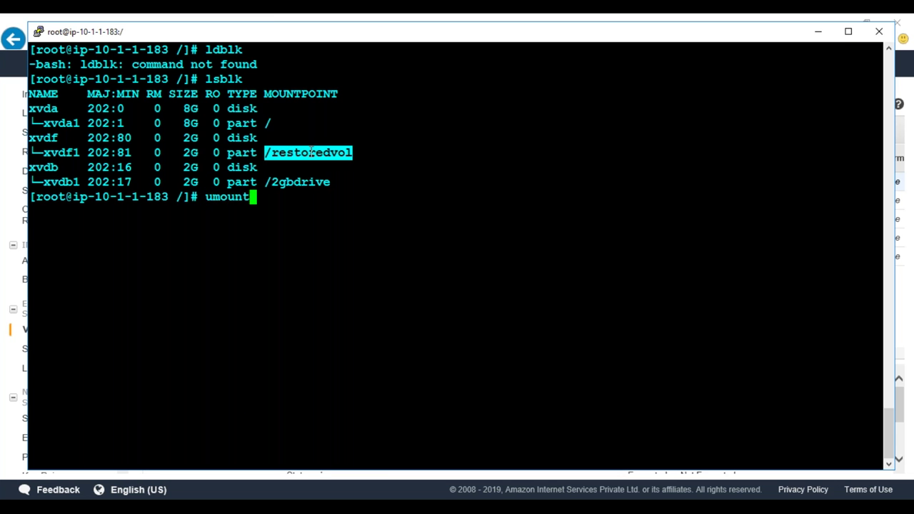
{"action": "right_click", "coordinate": [410, 231]}
{"action": "key", "text": "Return"}
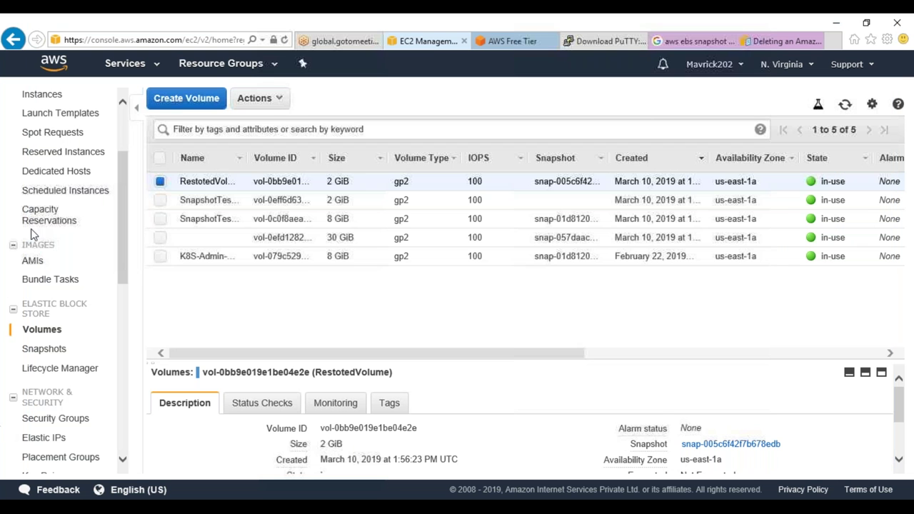
Detach the RestotedVolume volume from its instance
{"action": "left_click", "coordinate": [5, 430]}
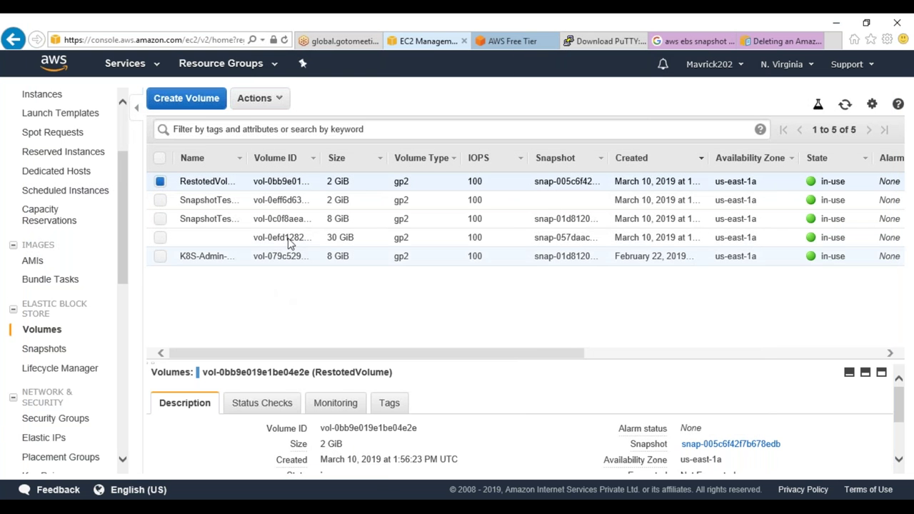
{"action": "right_click", "coordinate": [357, 185]}
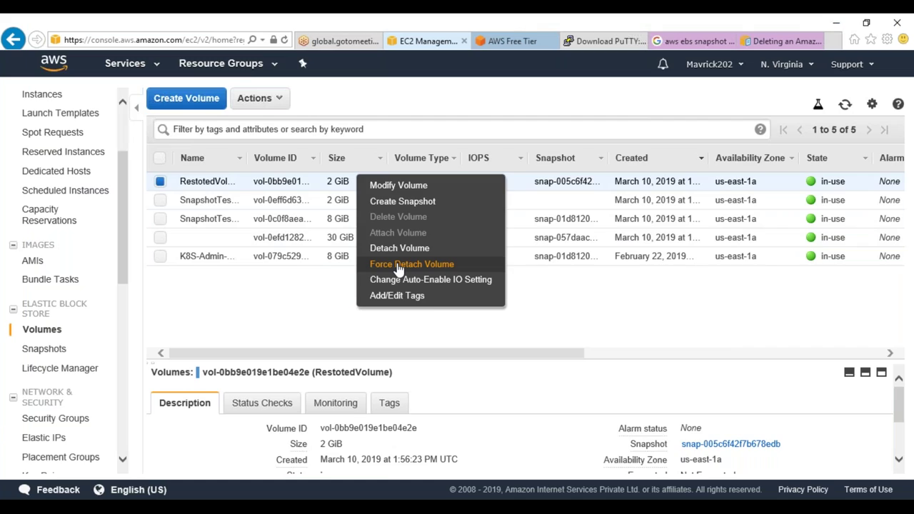
{"action": "left_click", "coordinate": [399, 248]}
{"action": "left_click", "coordinate": [559, 326]}
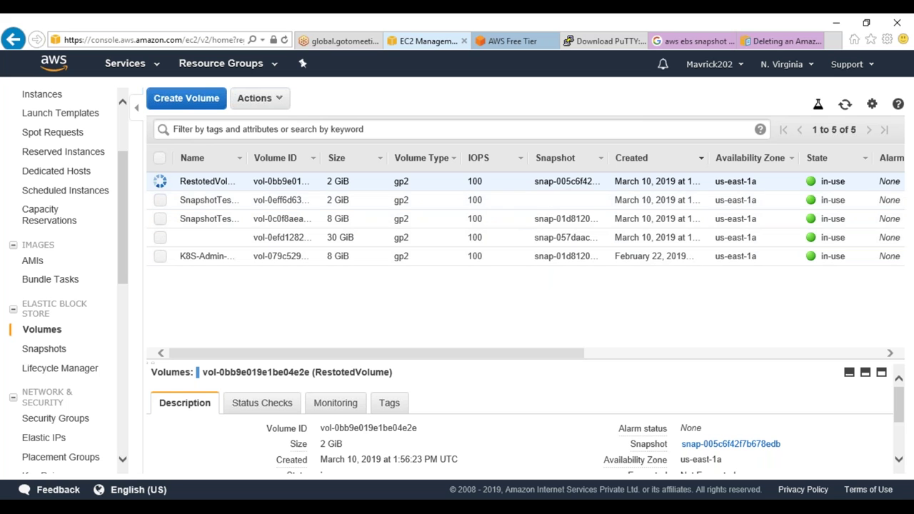
Refresh the list, delete the now-available RestotedVolume, and bring up the snapshot list
{"action": "left_click", "coordinate": [845, 105]}
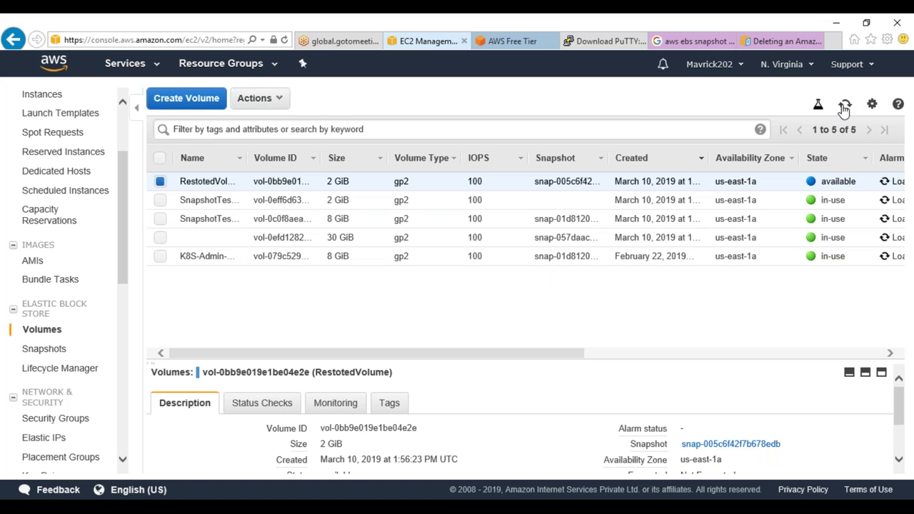
{"action": "right_click", "coordinate": [474, 188]}
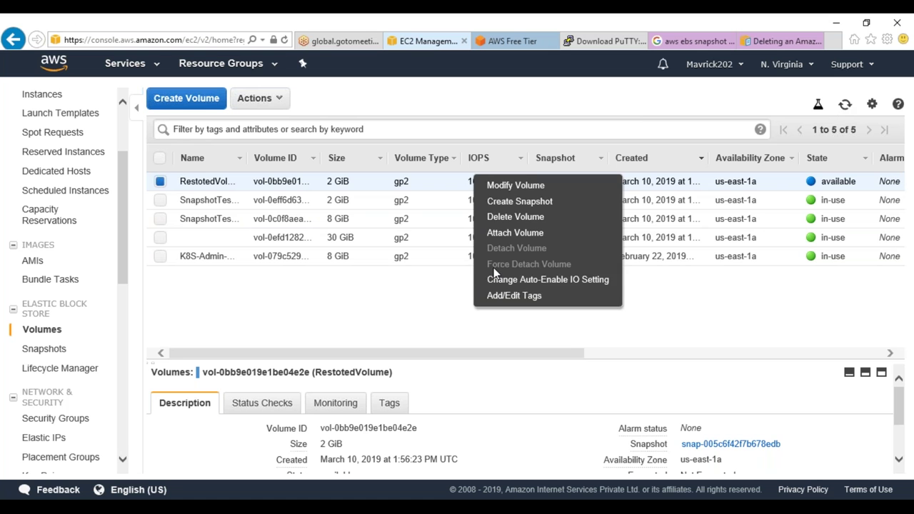
{"action": "left_click", "coordinate": [514, 216]}
{"action": "left_click", "coordinate": [546, 326]}
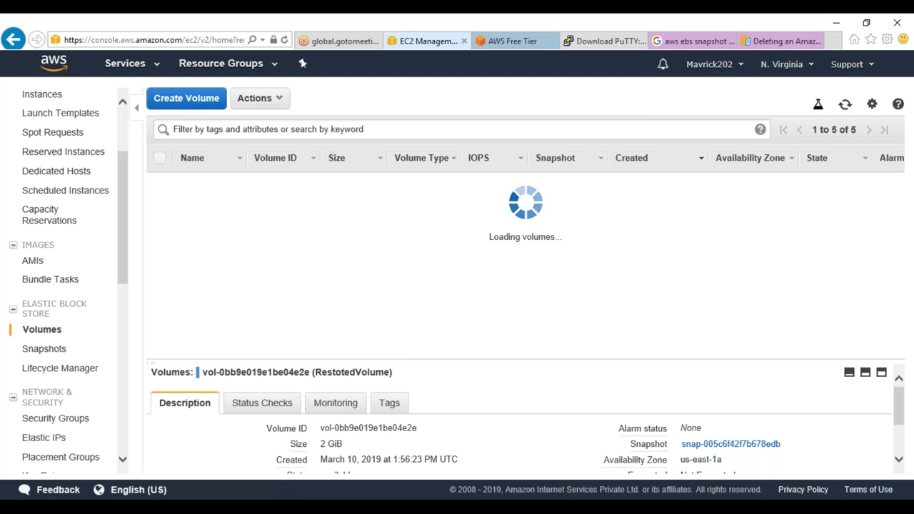
{"action": "left_click", "coordinate": [43, 349]}
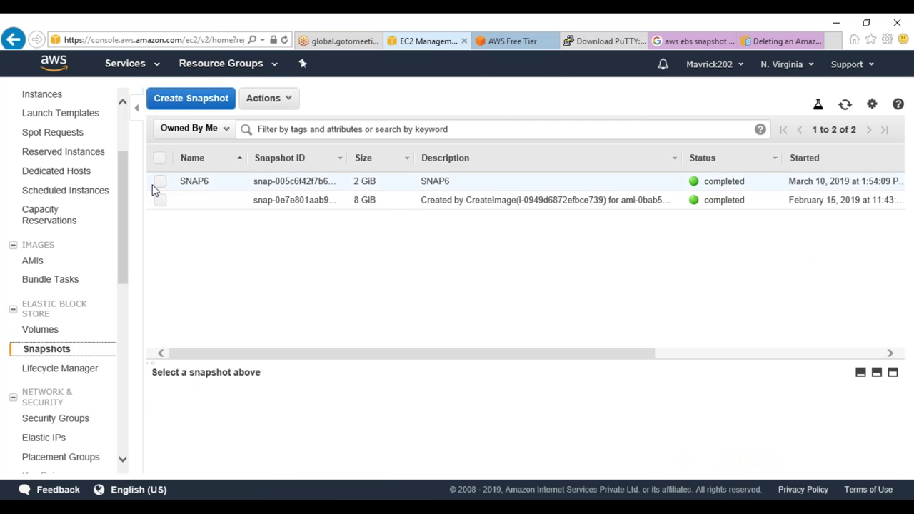
Start creating a volume from the SNAP6 snapshot, then cancel it
{"action": "left_click", "coordinate": [158, 183]}
{"action": "left_click", "coordinate": [284, 100]}
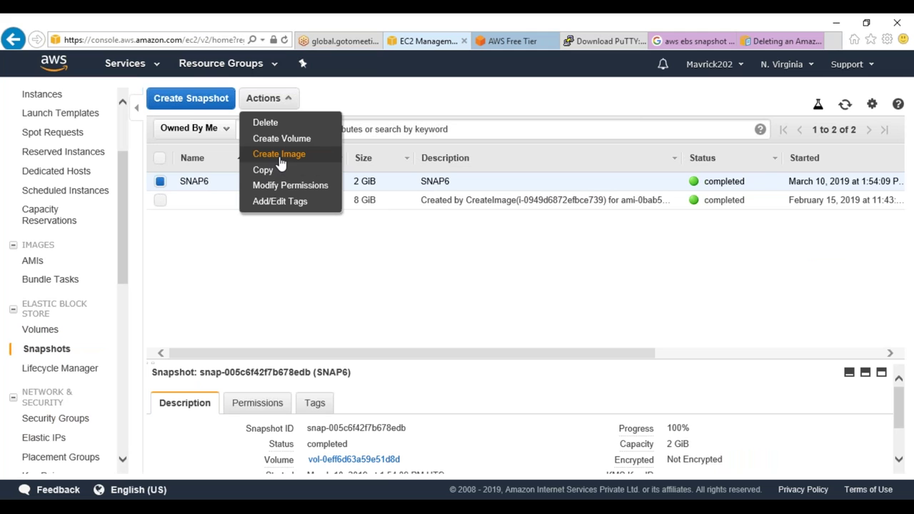
{"action": "left_click", "coordinate": [282, 138]}
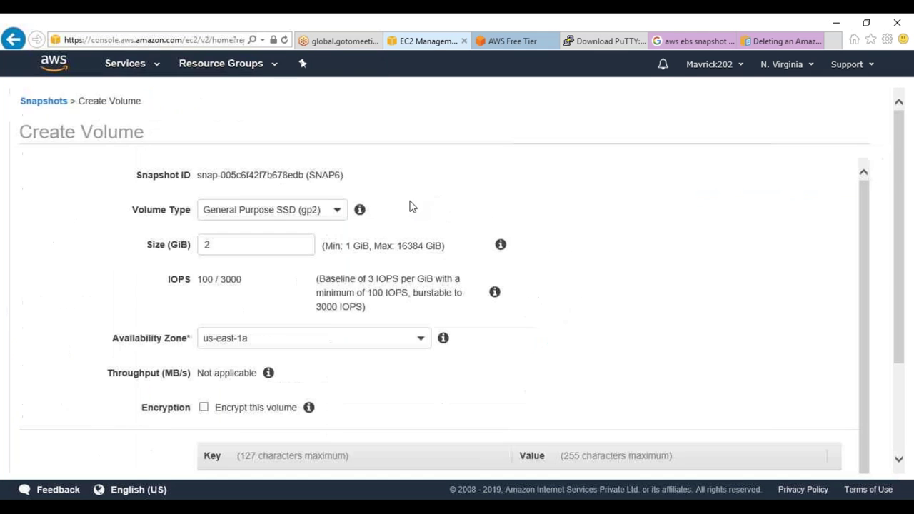
{"action": "scroll", "coordinate": [801, 395], "scroll_direction": "down", "scroll_amount": 5}
{"action": "left_click", "coordinate": [759, 454]}
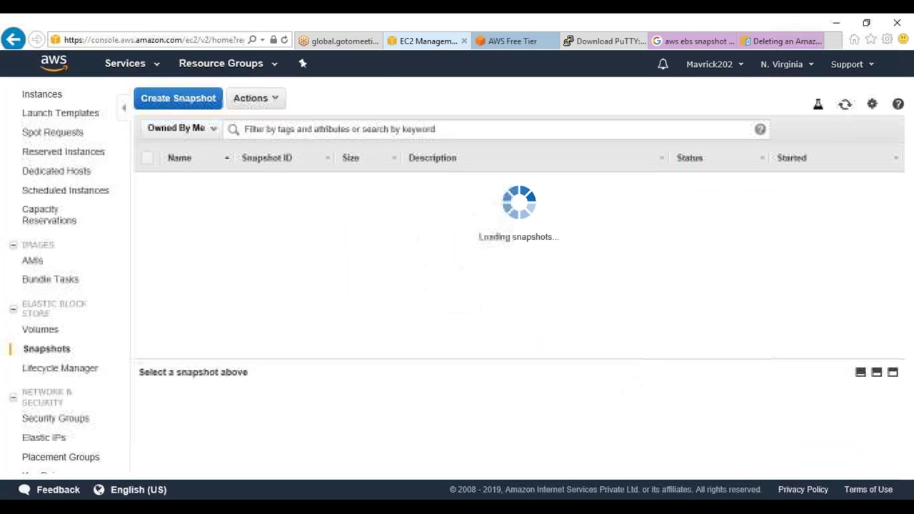
Delete the SNAP6 snapshot
{"action": "right_click", "coordinate": [265, 181]}
{"action": "left_click", "coordinate": [304, 186]}
{"action": "left_click", "coordinate": [540, 325]}
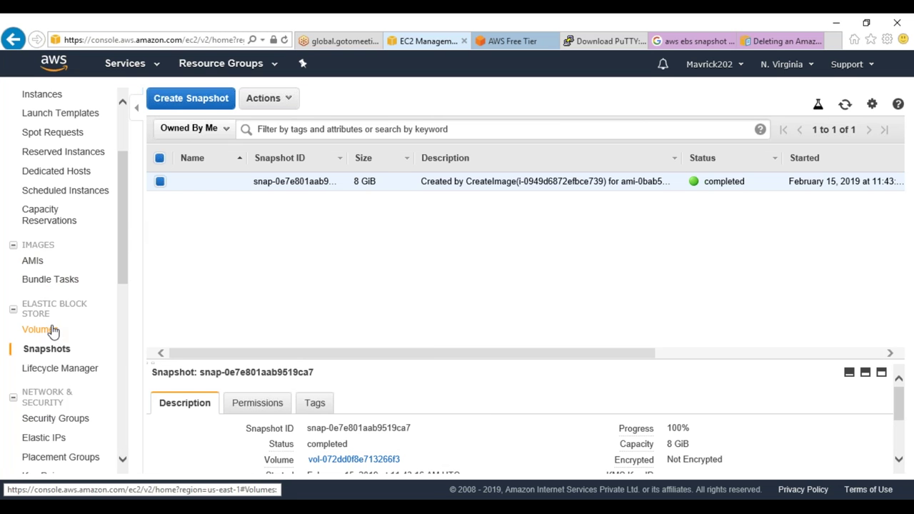
Select the SnapshotTesting instance in the Instances list, then switch to PuTTY
{"action": "left_click", "coordinate": [49, 100]}
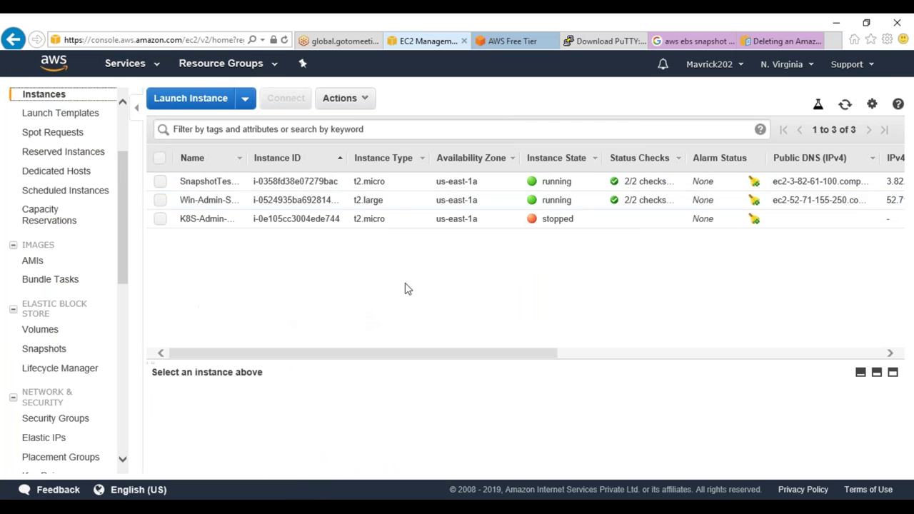
{"action": "left_click", "coordinate": [341, 186]}
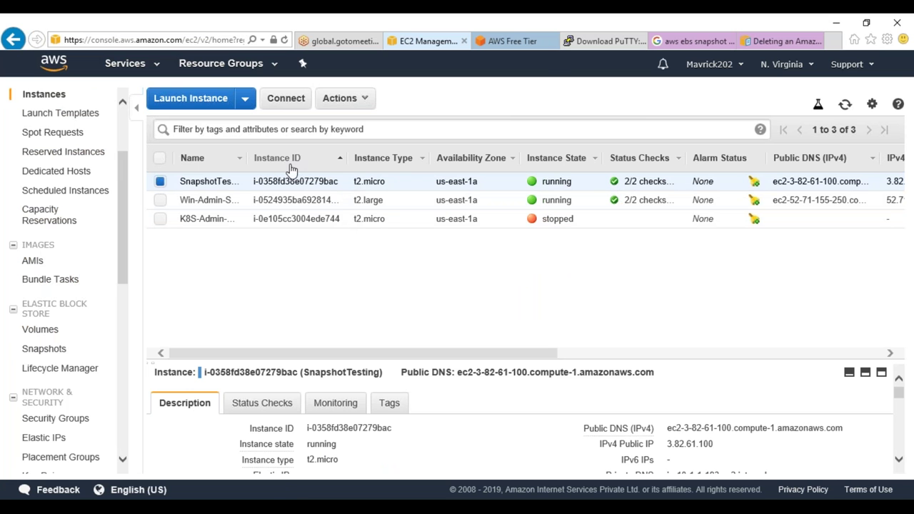
{"action": "key", "text": "alt+Tab"}
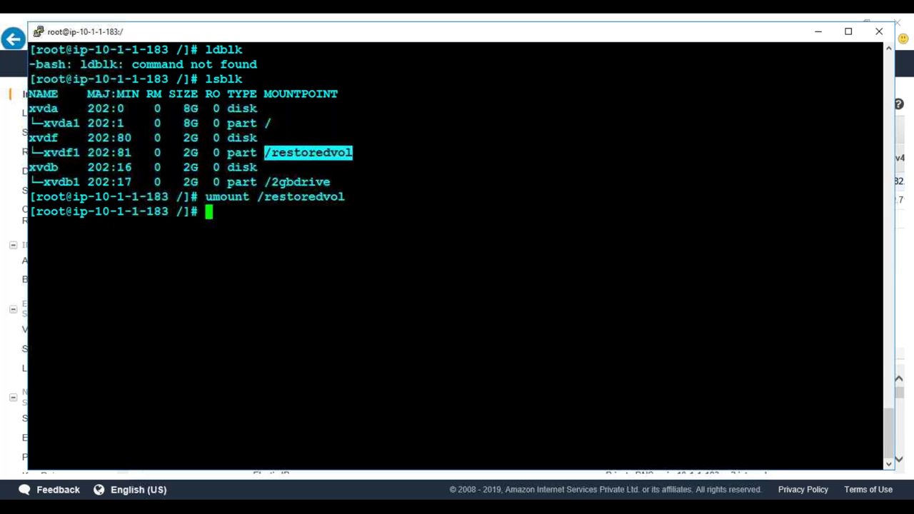
Run ls /testfolder/ showing SNAP1–SNAP4, cd into /testfolder, then return to the browser
{"action": "type", "text": "ls /testfolder/"}
{"action": "key", "text": "Return"}
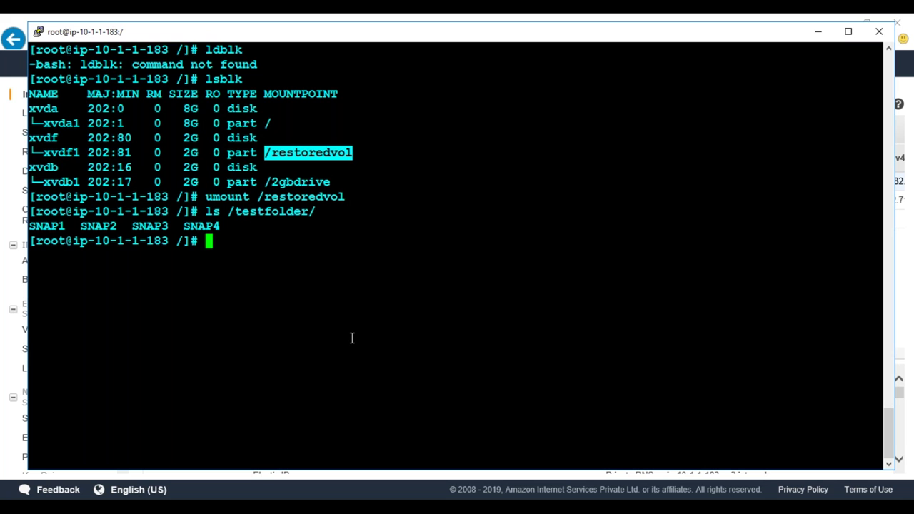
{"action": "key", "text": "Up"}
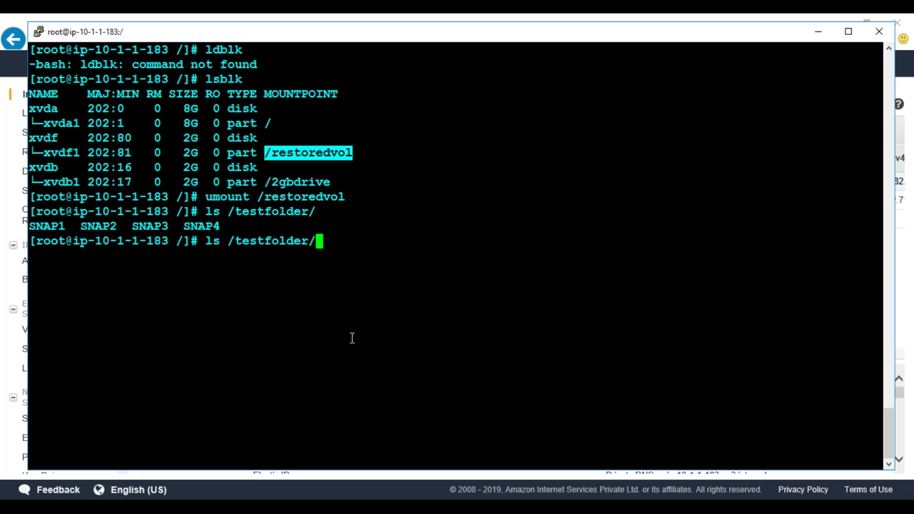
{"action": "key", "text": "Left"}
{"action": "key", "text": "Left"}
{"action": "key", "text": "Left"}
{"action": "key", "text": "Left"}
{"action": "key", "text": "Left"}
{"action": "key", "text": "Left"}
{"action": "key", "text": "Left"}
{"action": "key", "text": "Left"}
{"action": "key", "text": "Left"}
{"action": "key", "text": "Left"}
{"action": "key", "text": "Left"}
{"action": "key", "text": "Left"}
{"action": "key", "text": "Left"}
{"action": "key", "text": "BackSpace"}
{"action": "key", "text": "BackSpace"}
{"action": "type", "text": "cd"}
{"action": "key", "text": "Return"}
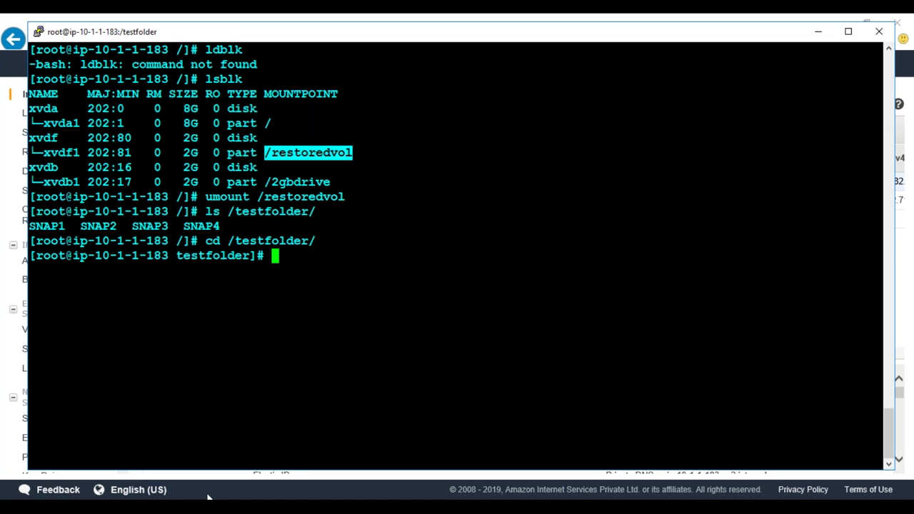
{"action": "mouse_move", "coordinate": [207, 498]}
{"action": "left_click", "coordinate": [71, 450]}
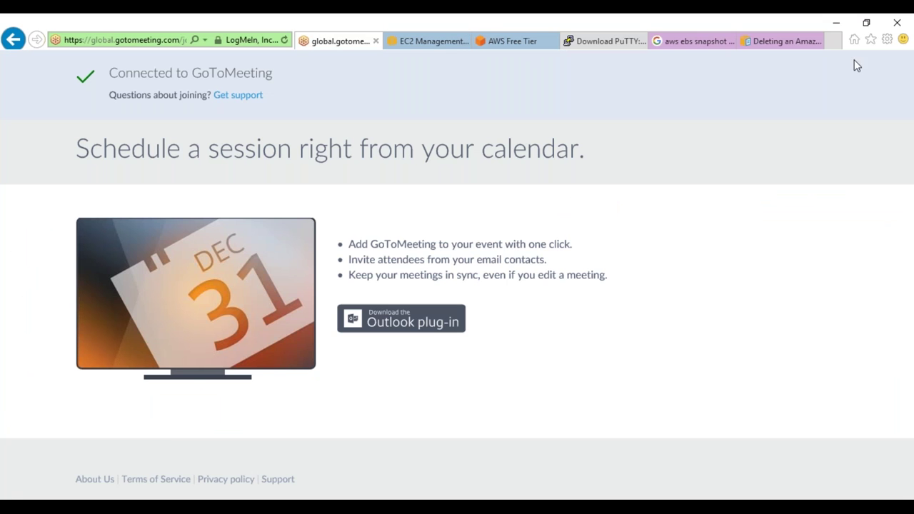
Load google.com in a new browser tab
{"action": "left_click", "coordinate": [832, 40]}
{"action": "type", "text": "go"}
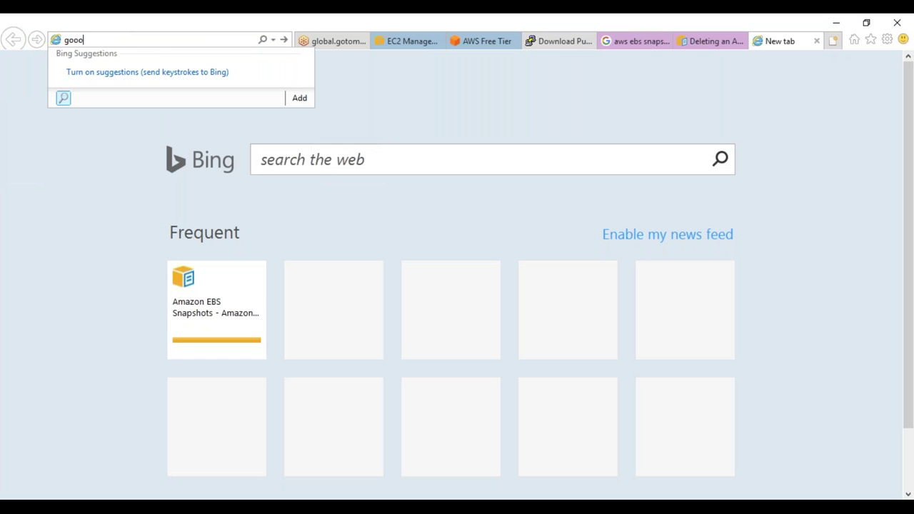
{"action": "key", "text": "Down"}
{"action": "key", "text": "Return"}
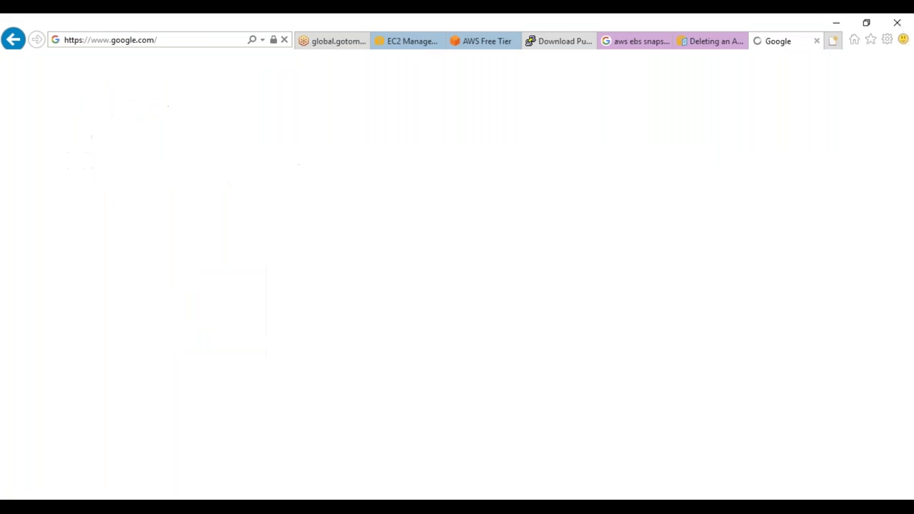
Search for 'f 35 raptor jpeg' and view the Images results in a separate tab
{"action": "type", "text": "f 35 ra"}
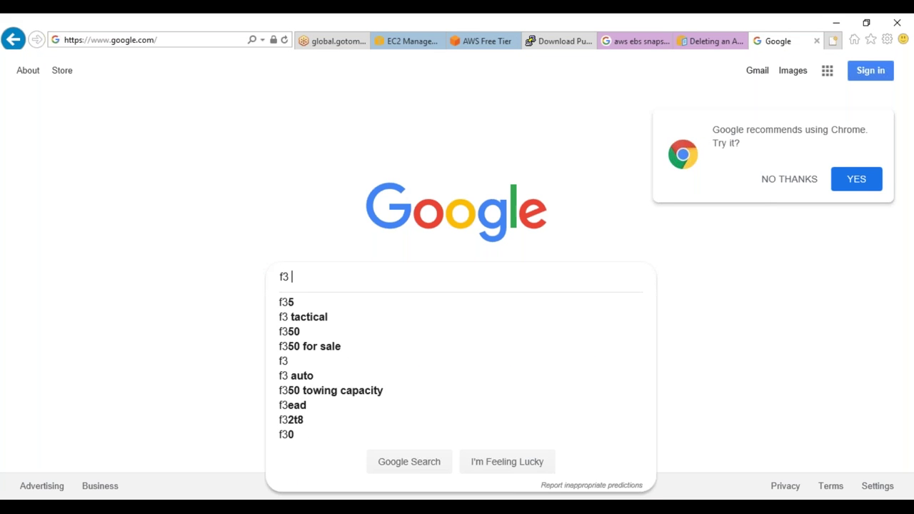
{"action": "type", "text": "p"}
{"action": "key", "text": "Down"}
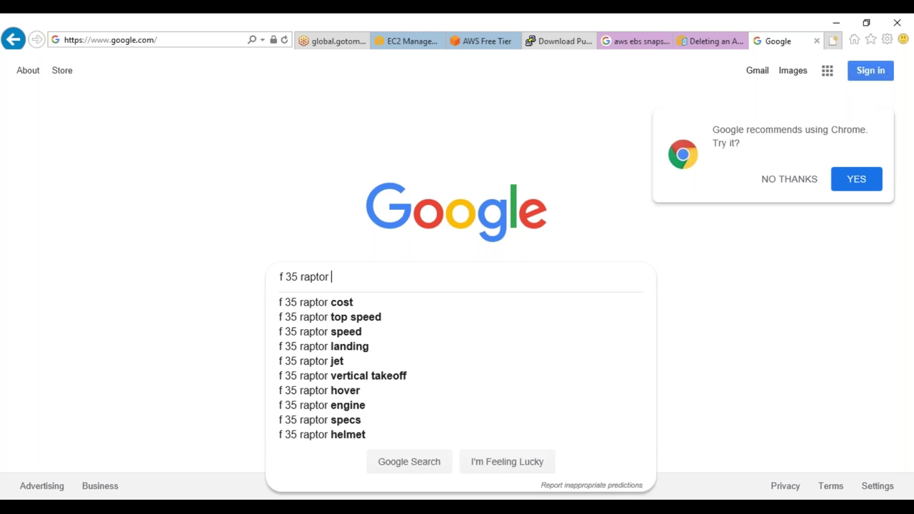
{"action": "type", "text": "jpeg"}
{"action": "key", "text": "Return"}
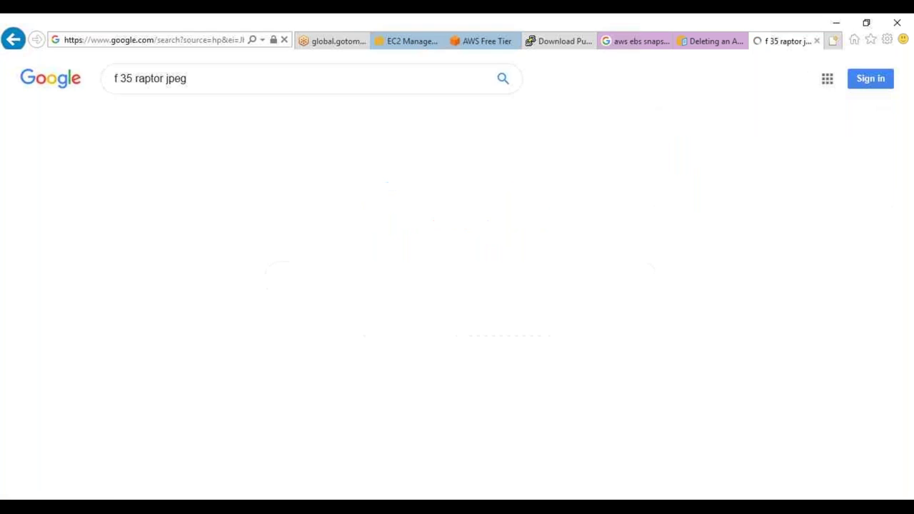
{"action": "middle_click", "coordinate": [160, 117]}
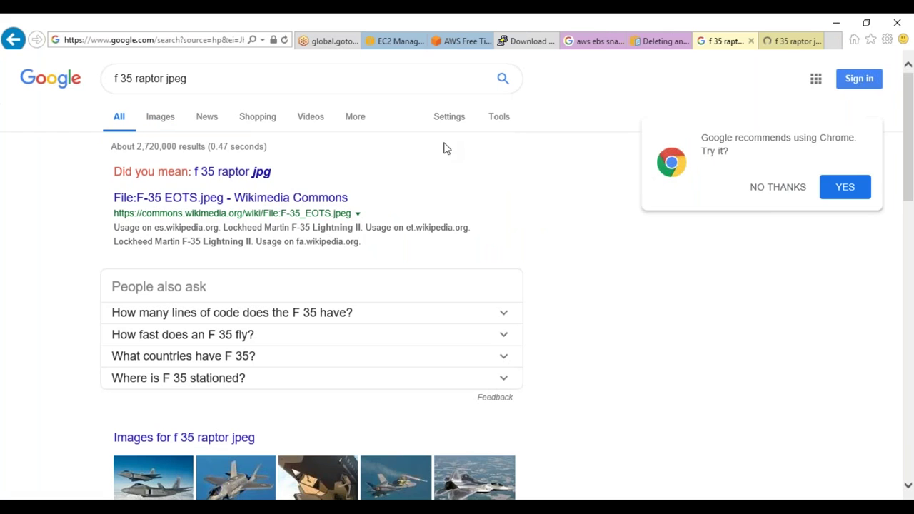
{"action": "left_click", "coordinate": [796, 42]}
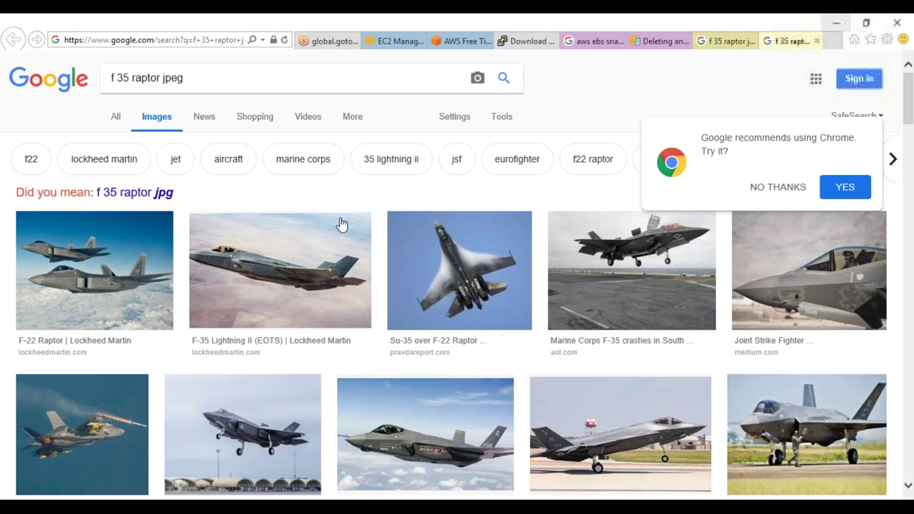
Switch to 'f 35 raptor jpg' results and open four images in background tabs
{"action": "left_click", "coordinate": [150, 195]}
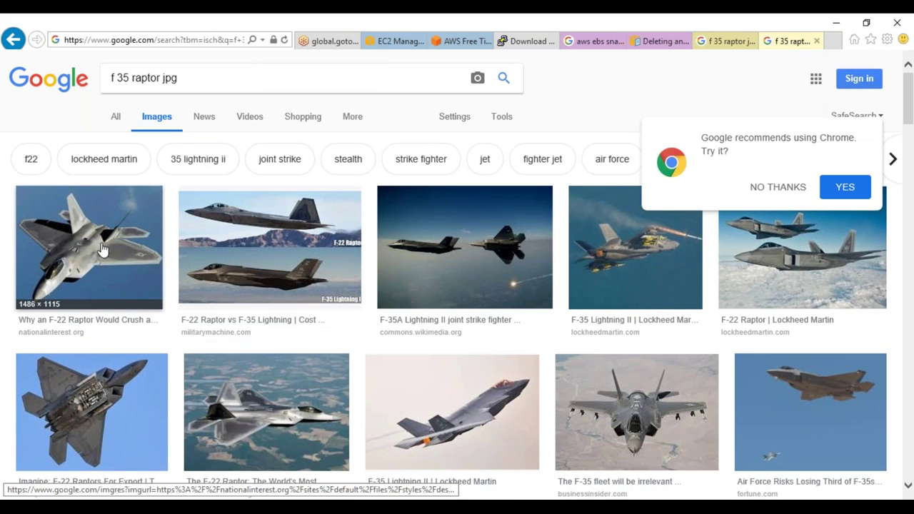
{"action": "middle_click", "coordinate": [85, 254]}
{"action": "middle_click", "coordinate": [259, 254]}
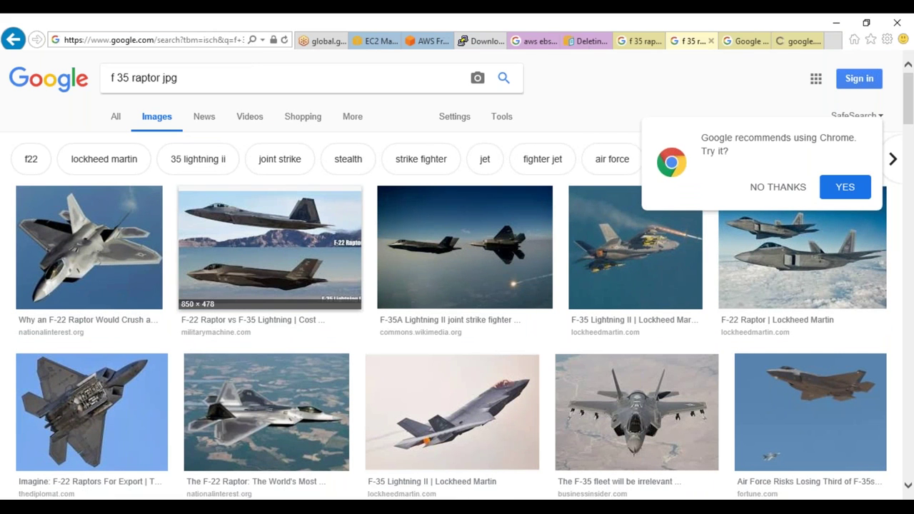
{"action": "middle_click", "coordinate": [437, 248]}
{"action": "middle_click", "coordinate": [628, 247]}
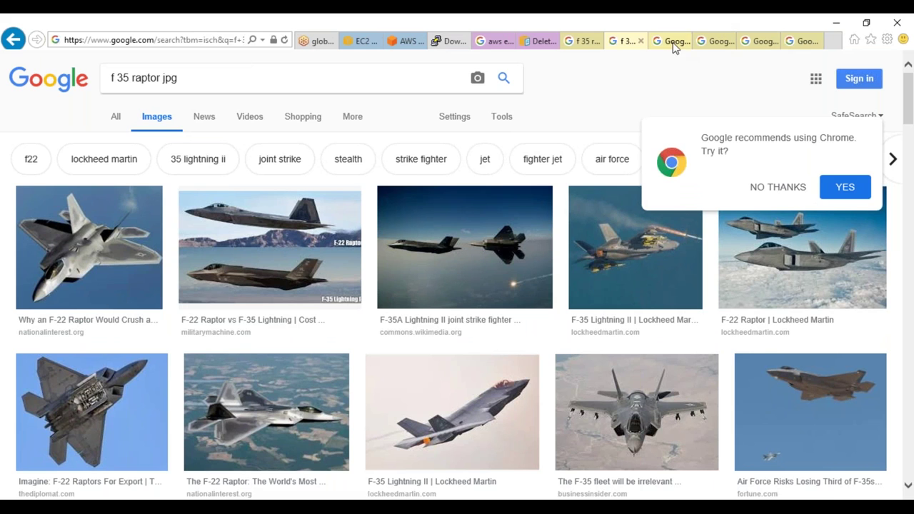
Open the F-22 image's source article in a new tab, then return to the results
{"action": "left_click", "coordinate": [660, 41]}
{"action": "right_click", "coordinate": [276, 180]}
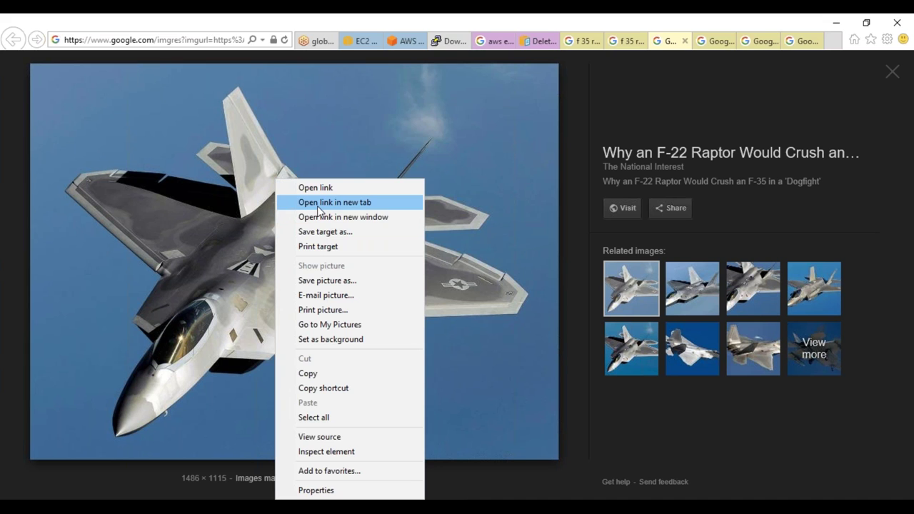
{"action": "left_click", "coordinate": [318, 206]}
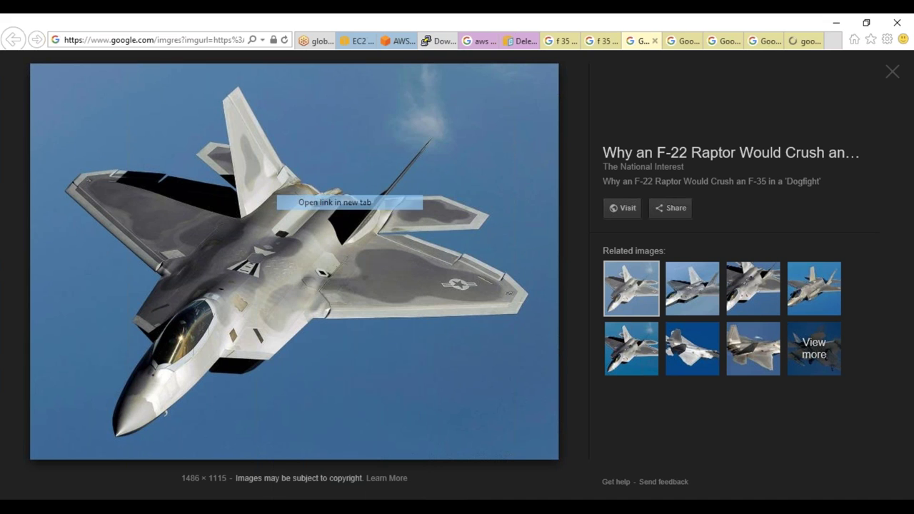
{"action": "left_click", "coordinate": [797, 42]}
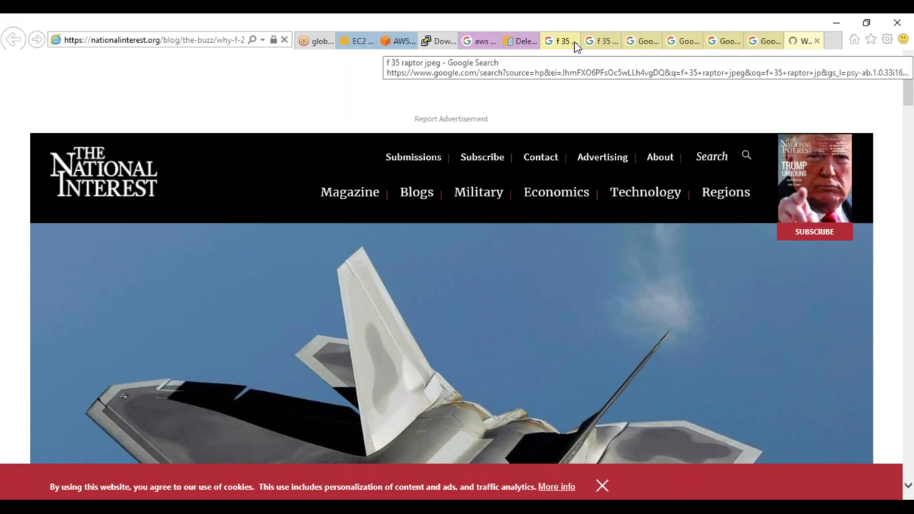
{"action": "left_click", "coordinate": [598, 41]}
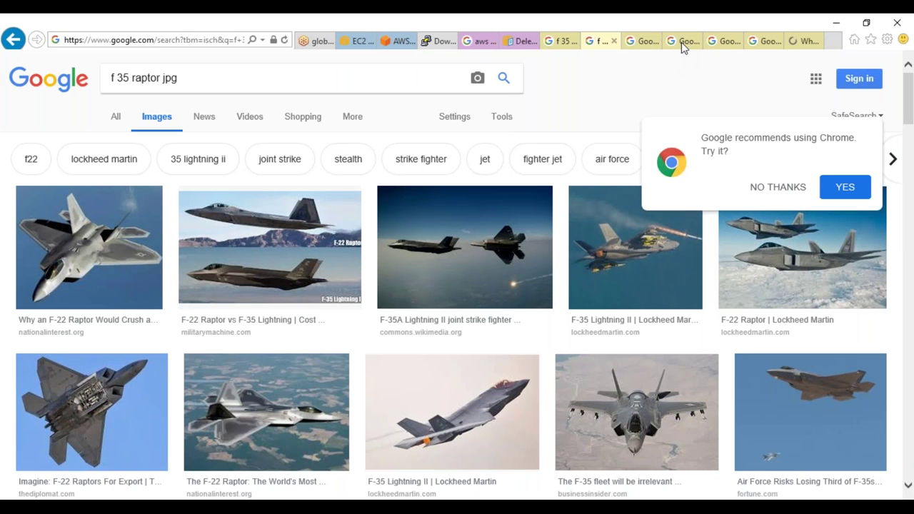
View the F-22 vs F-35 image, close its popup source window, and save a copy
{"action": "left_click", "coordinate": [683, 41]}
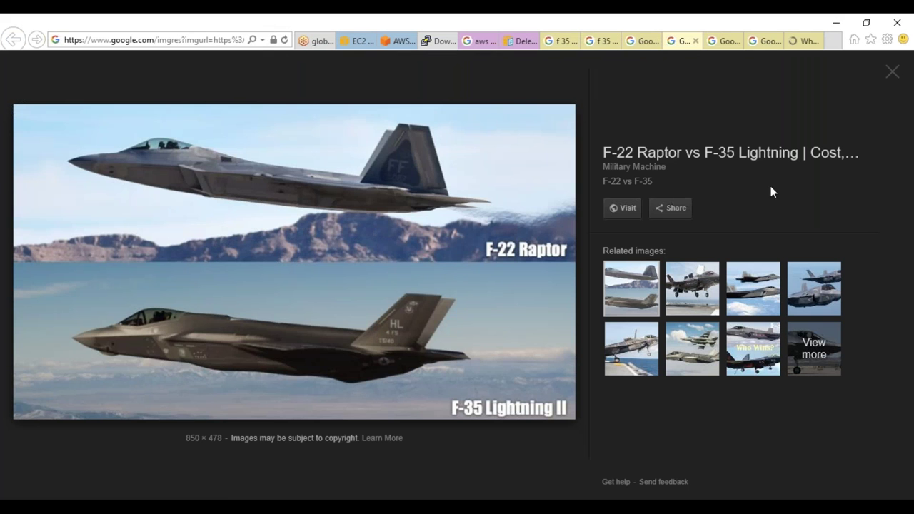
{"action": "left_click", "coordinate": [412, 257]}
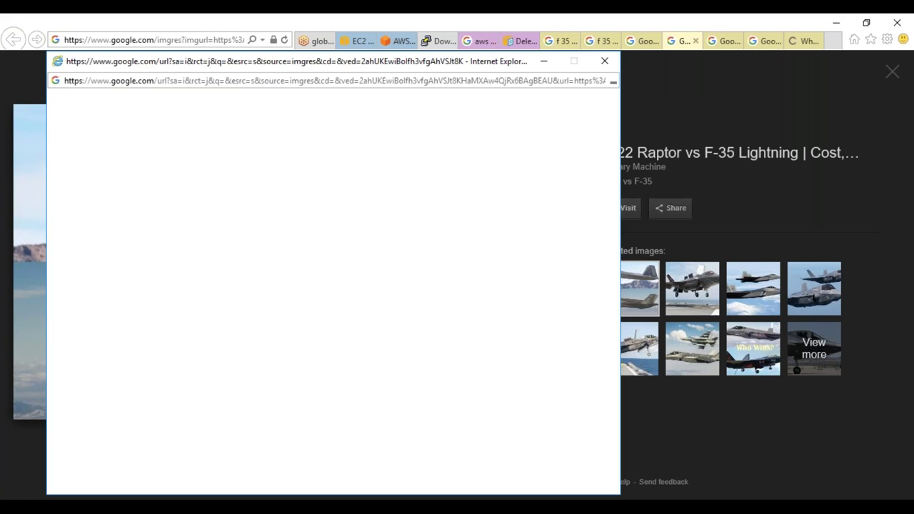
{"action": "left_click", "coordinate": [604, 61]}
{"action": "right_click", "coordinate": [306, 291]}
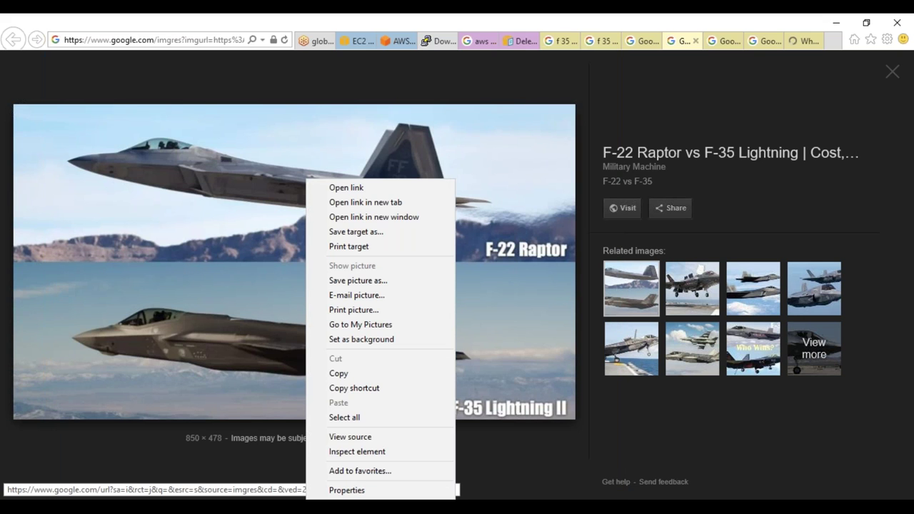
{"action": "left_click", "coordinate": [345, 281]}
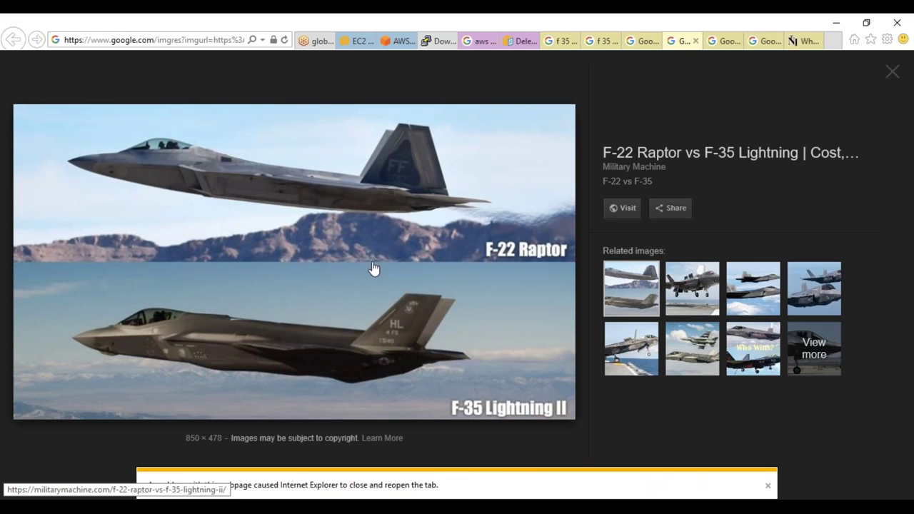
Open the Military Machine F-22 vs F-35 article in a new tab and dismiss the notice
{"action": "right_click", "coordinate": [381, 262]}
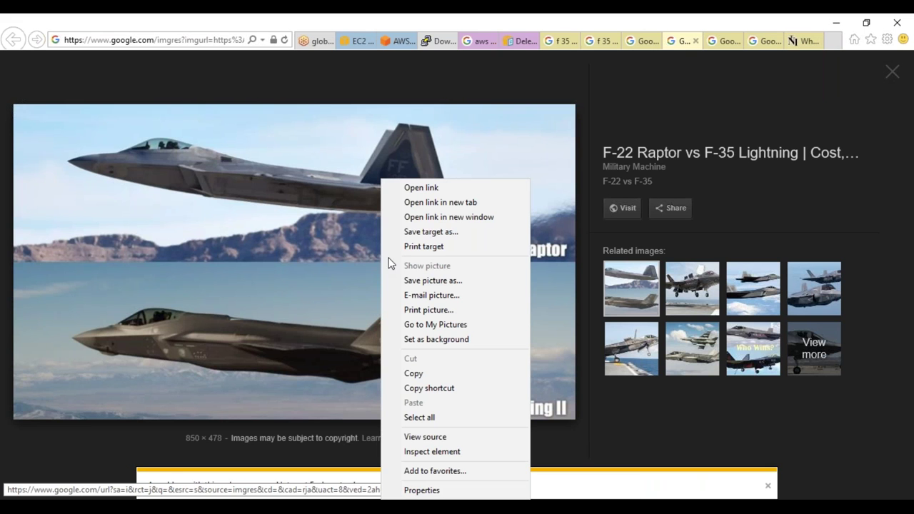
{"action": "left_click", "coordinate": [447, 204]}
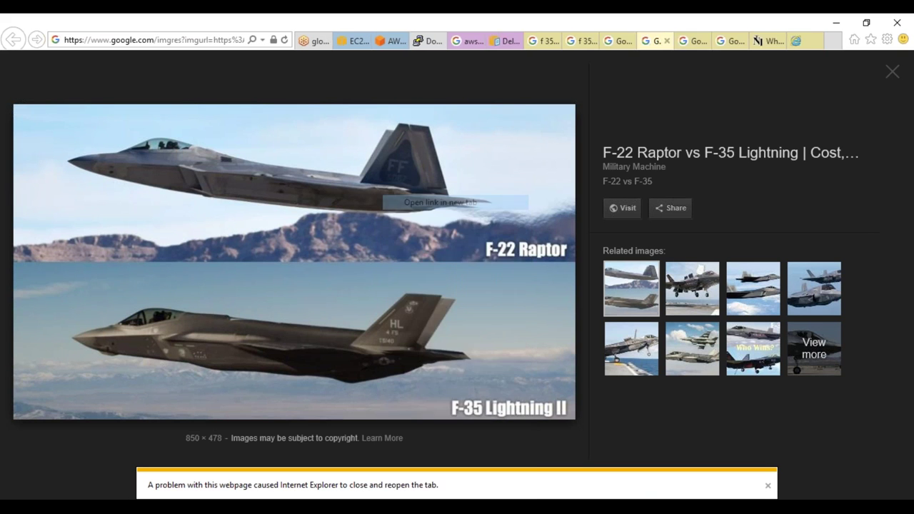
{"action": "left_click", "coordinate": [810, 42]}
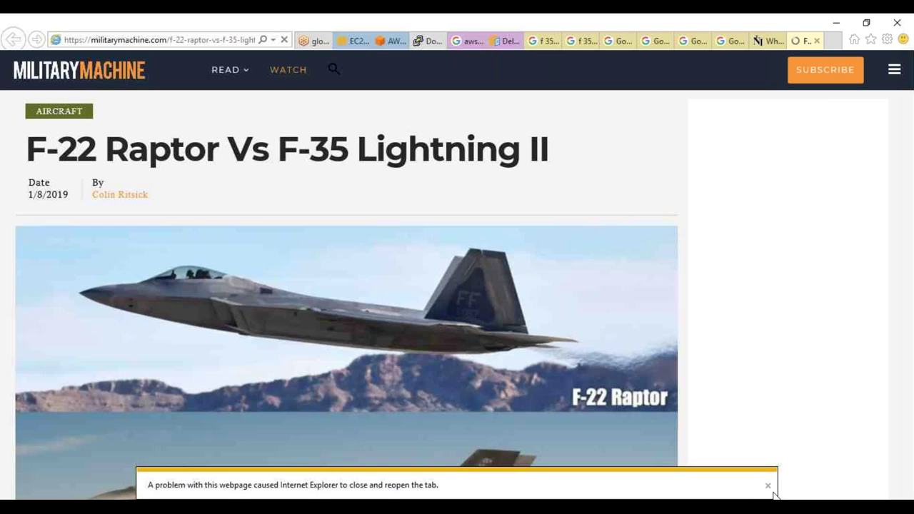
{"action": "left_click", "coordinate": [768, 485]}
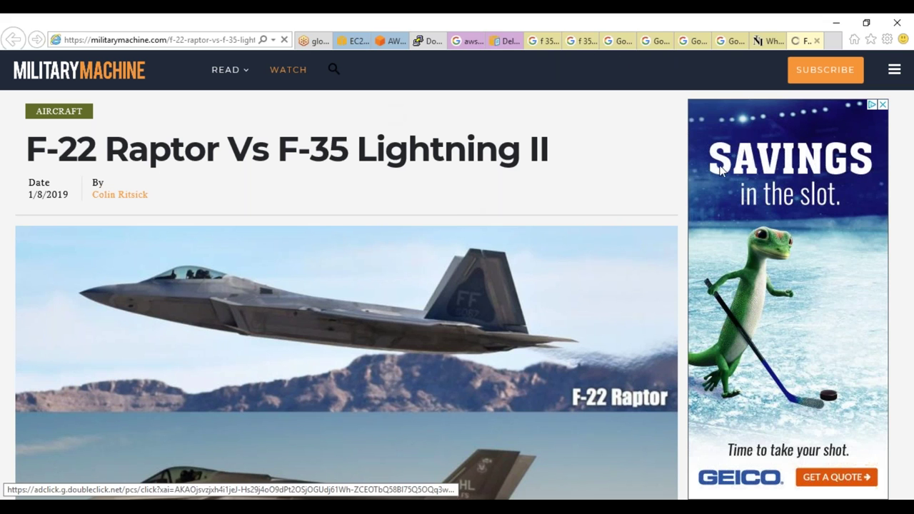
Accept Google's Chrome prompt and its terms, then download and run ChromeSetup.exe
{"action": "left_click", "coordinate": [596, 40]}
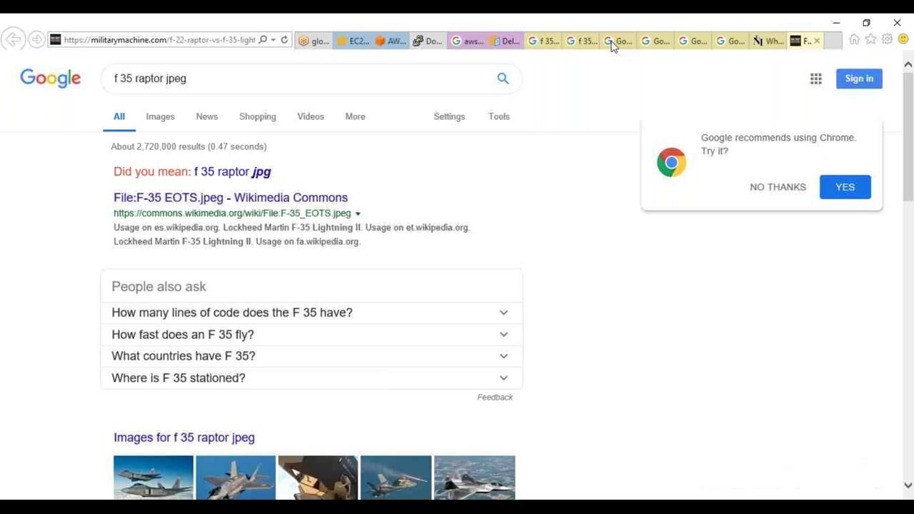
{"action": "left_click", "coordinate": [835, 187]}
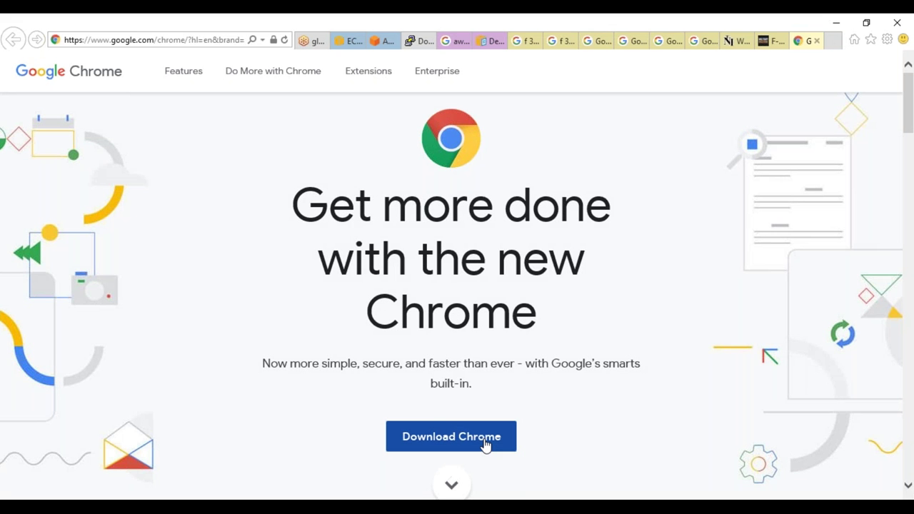
{"action": "left_click", "coordinate": [484, 445]}
{"action": "left_click", "coordinate": [322, 377]}
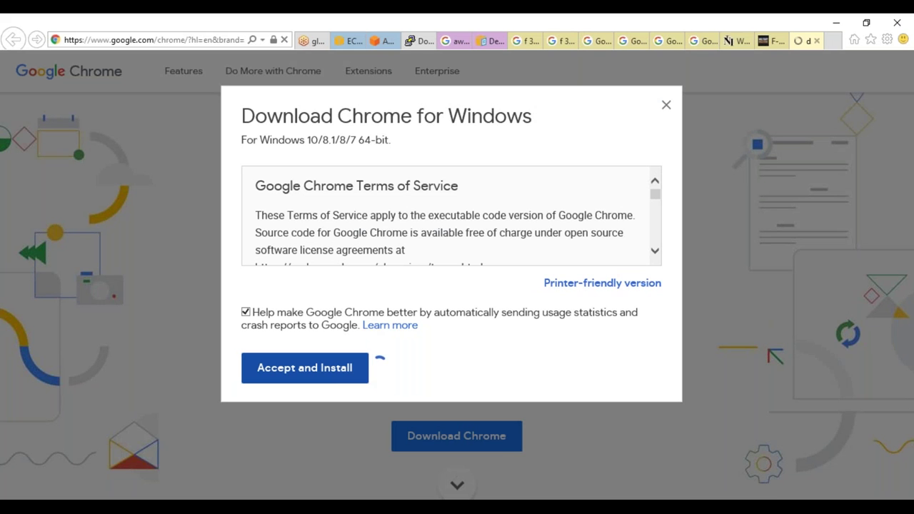
{"action": "left_click", "coordinate": [627, 487]}
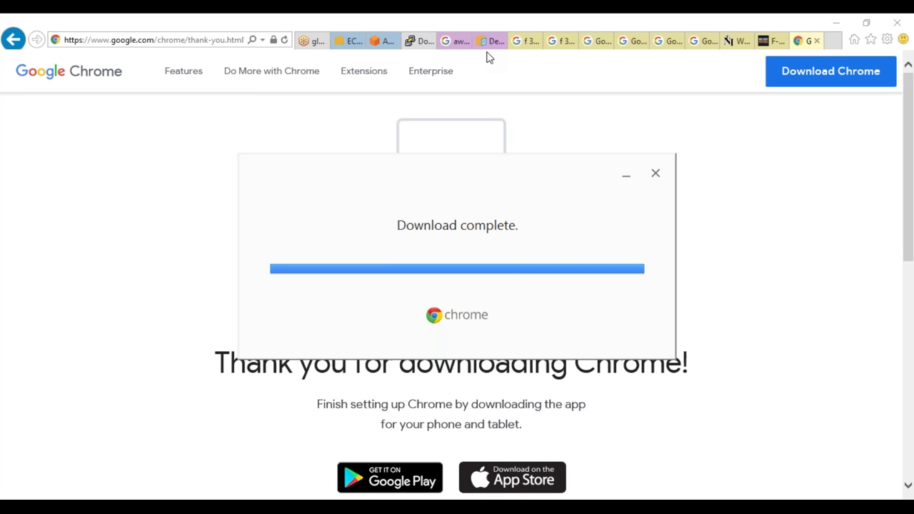
Close the leftover F-35 image and article tabs, then maximize the new Chrome window
{"action": "left_click", "coordinate": [517, 42]}
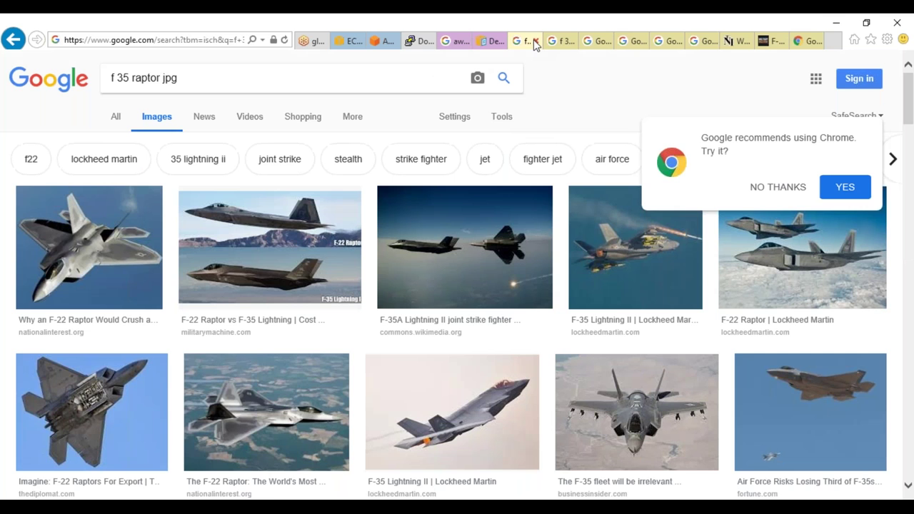
{"action": "left_click", "coordinate": [536, 41]}
{"action": "left_click", "coordinate": [536, 41]}
{"action": "left_click", "coordinate": [535, 41]}
{"action": "left_click", "coordinate": [535, 41]}
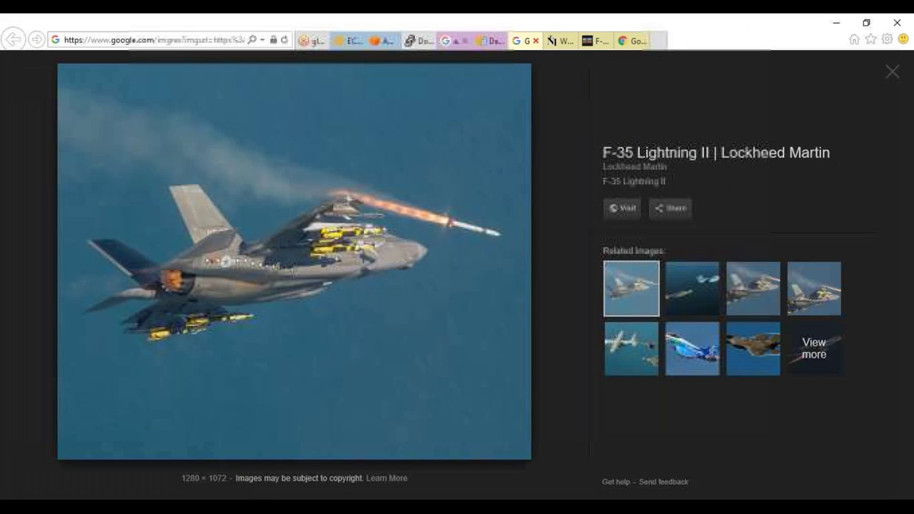
{"action": "left_click", "coordinate": [535, 42]}
{"action": "left_click", "coordinate": [536, 41]}
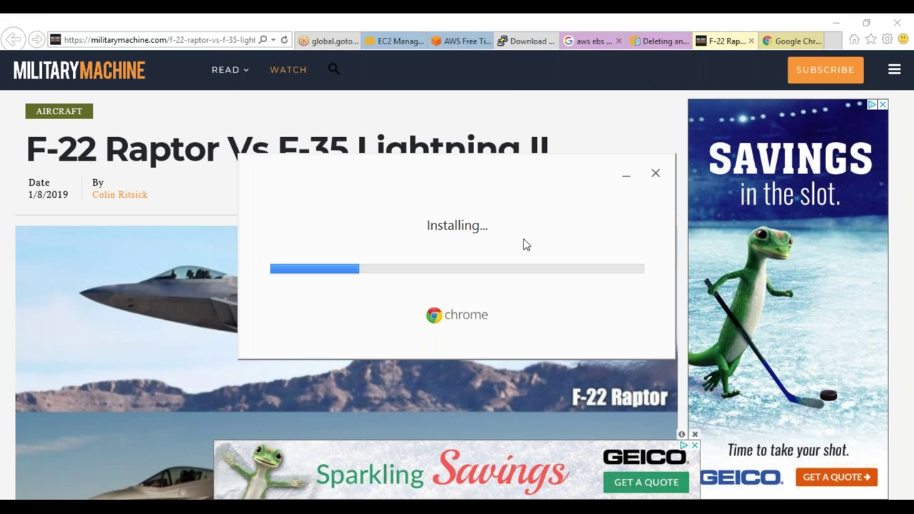
{"action": "left_click", "coordinate": [750, 41]}
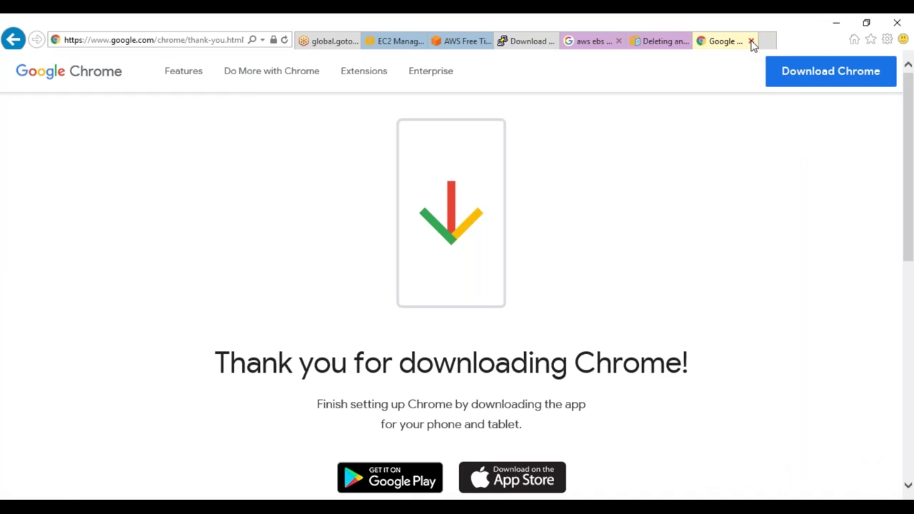
{"action": "left_click", "coordinate": [751, 42]}
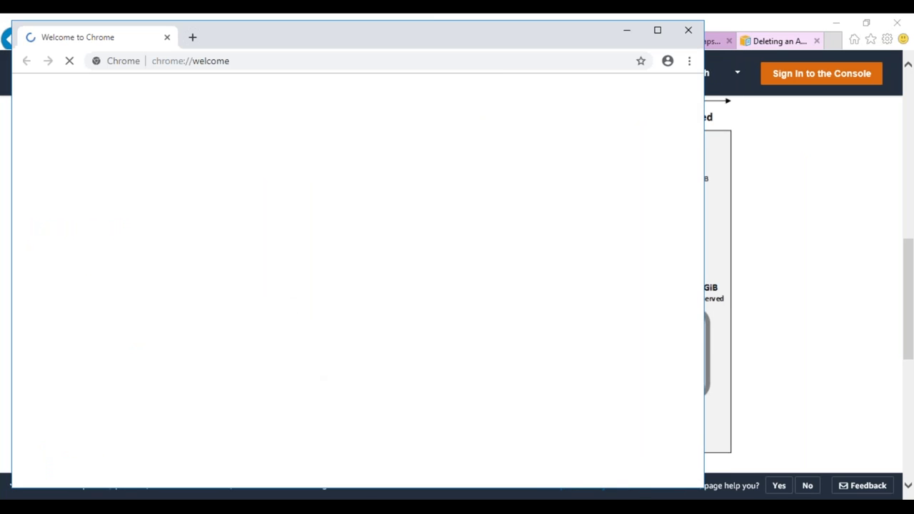
{"action": "left_click", "coordinate": [657, 31]}
{"action": "left_click", "coordinate": [198, 48]}
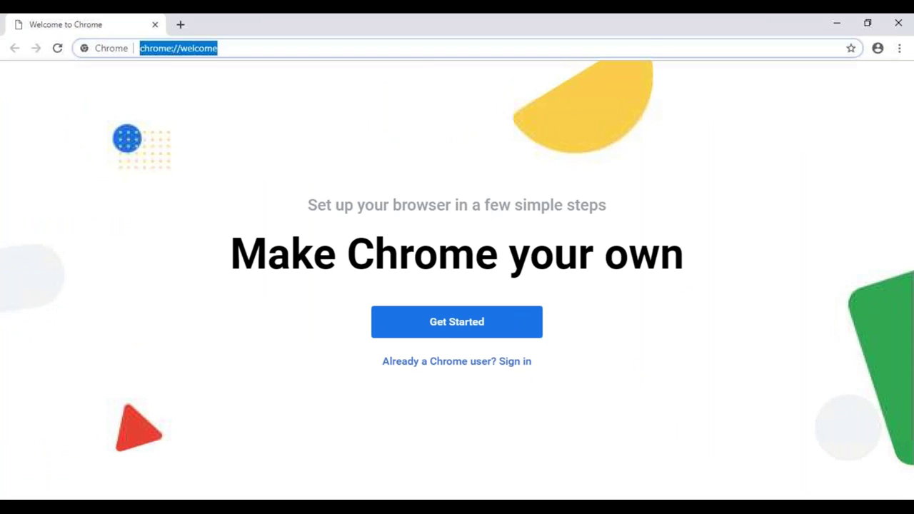
Open Google in Chrome and search for 'rafale typhoon', fixing the 'refale' typo
{"action": "type", "text": "google"}
{"action": "key", "text": "Return"}
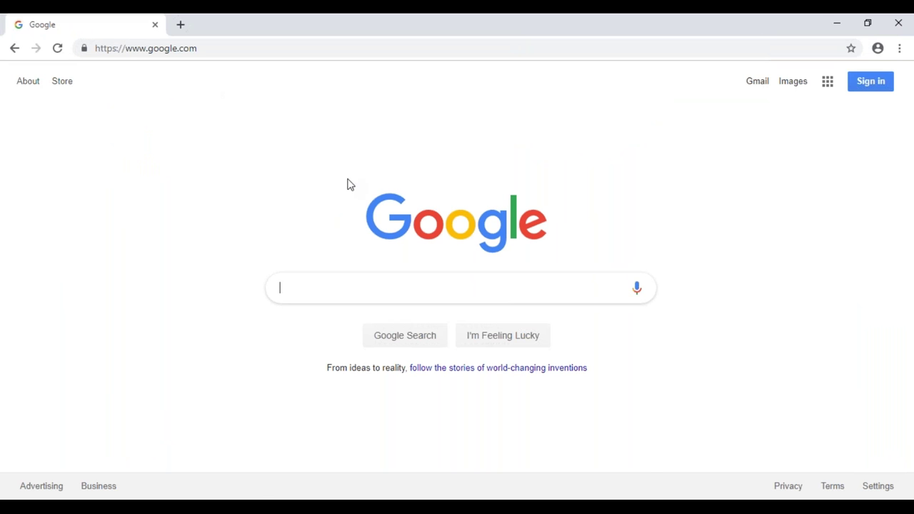
{"action": "type", "text": "re"}
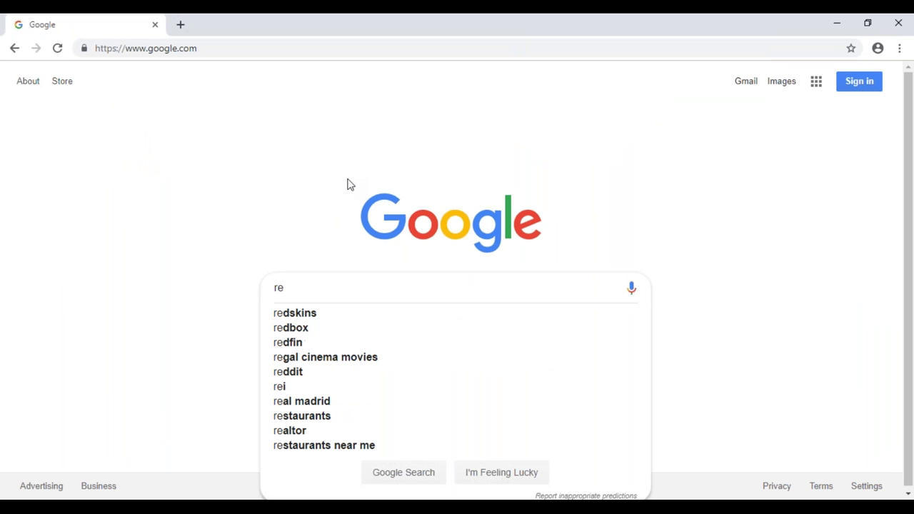
{"action": "type", "text": "fale ty"}
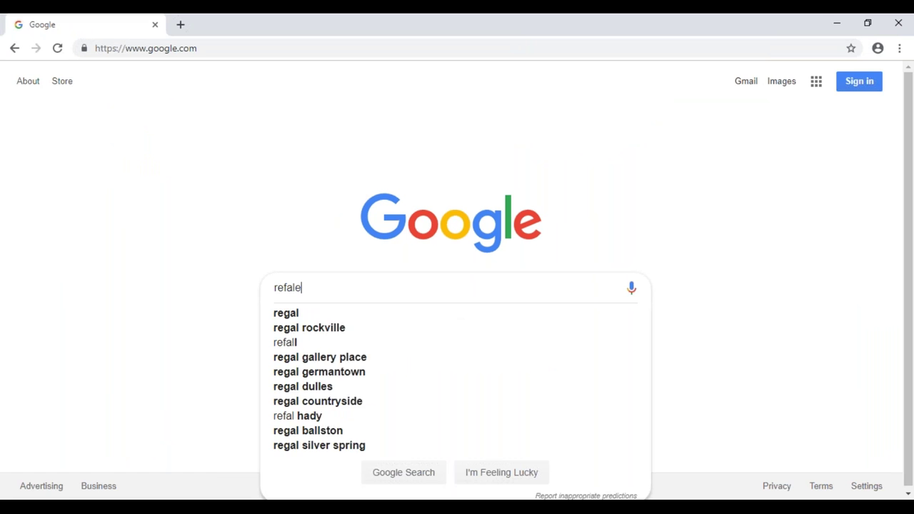
{"action": "key", "text": "Left"}
{"action": "key", "text": "Left"}
{"action": "key", "text": "Left"}
{"action": "key", "text": "Left"}
{"action": "key", "text": "Left"}
{"action": "key", "text": "Left"}
{"action": "key", "text": "Left"}
{"action": "key", "text": "BackSpace"}
{"action": "type", "text": "a"}
{"action": "key", "text": "End"}
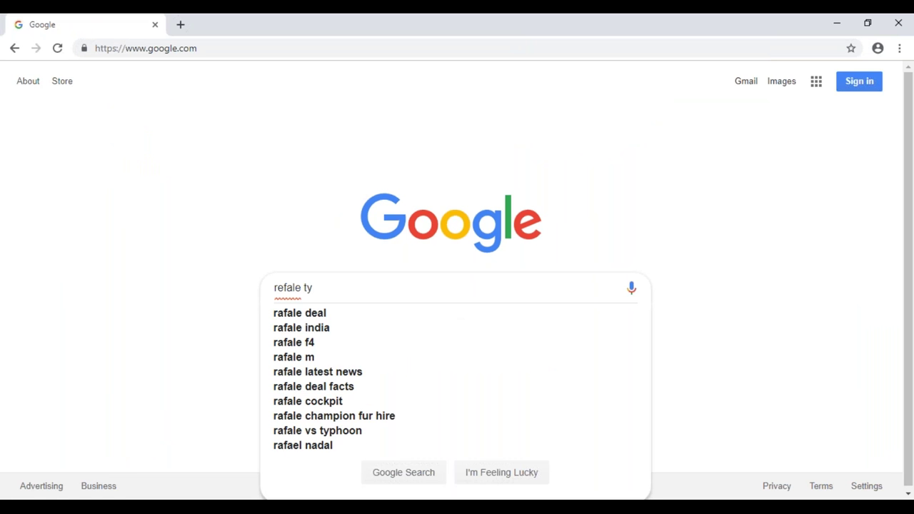
{"action": "key", "text": "Down"}
{"action": "key", "text": "Down"}
{"action": "key", "text": "Return"}
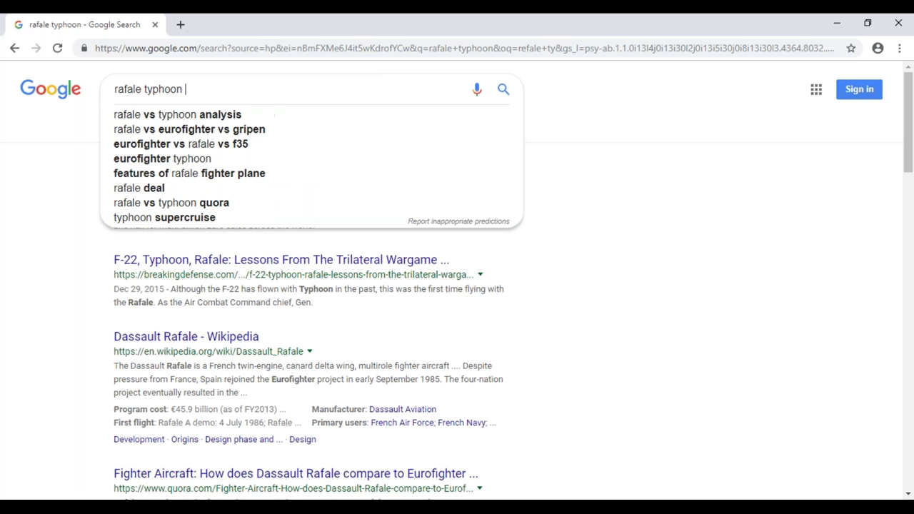
Refine the search to 'rafale typhoon jpeg' and show the image results
{"action": "type", "text": "jp"}
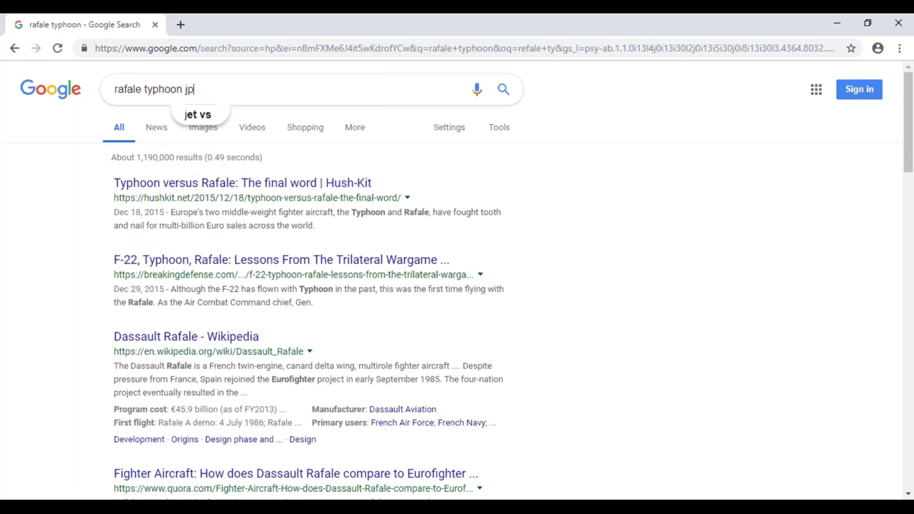
{"action": "type", "text": "eg"}
{"action": "key", "text": "Return"}
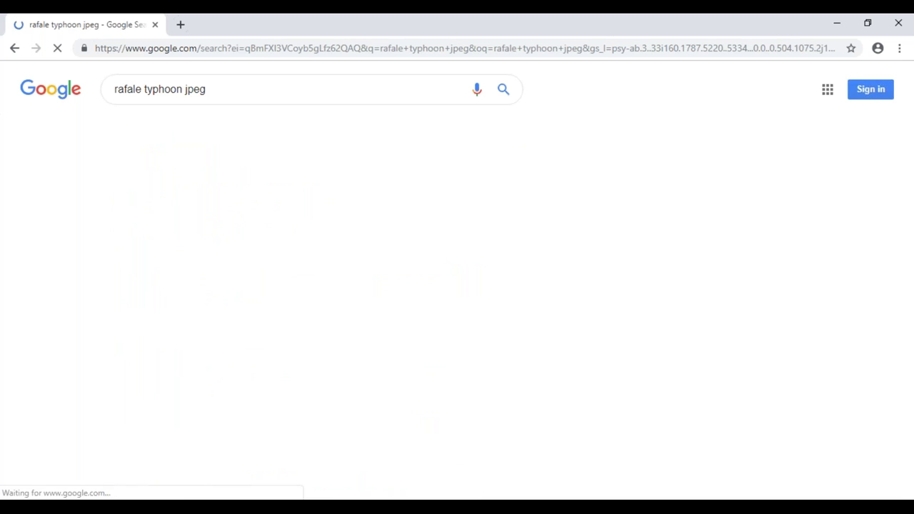
{"action": "left_click", "coordinate": [204, 133]}
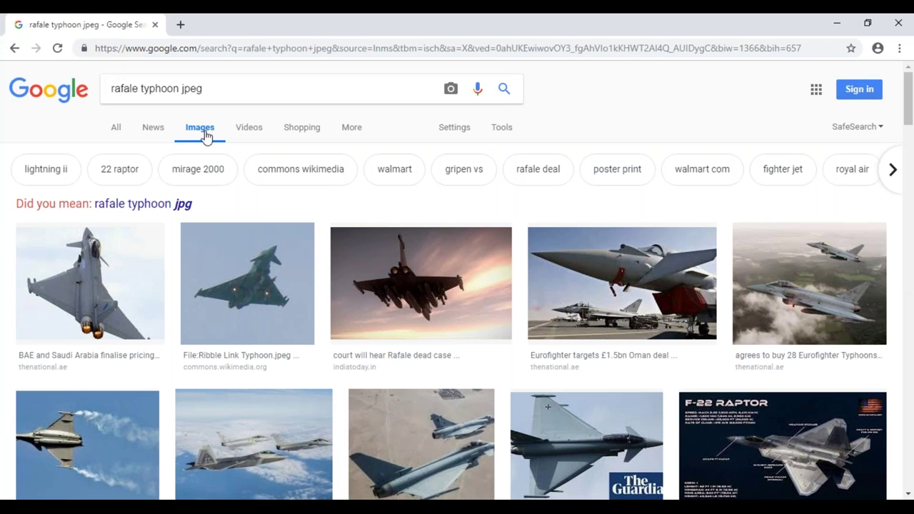
Switch to 'rafale typhoon jpg' results and open the Rafale, Eurofighter 9803 and fighter images in background tabs
{"action": "left_click", "coordinate": [155, 207]}
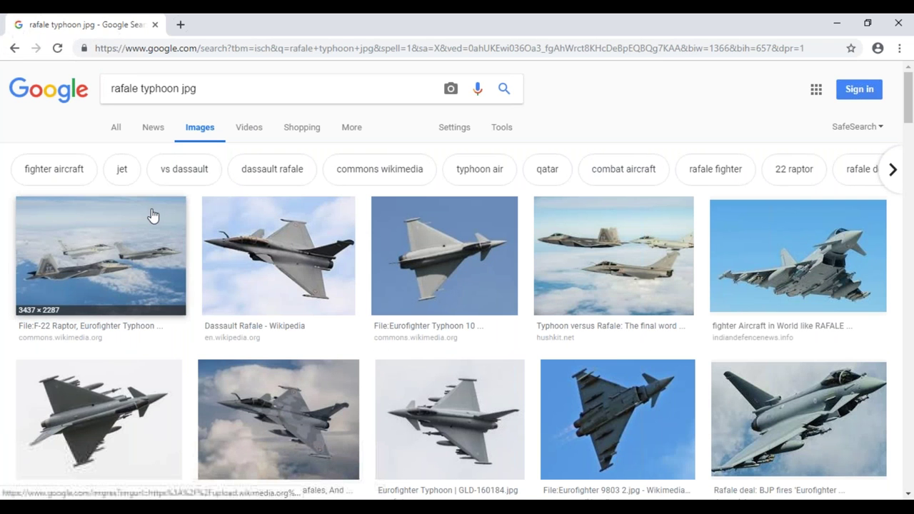
{"action": "middle_click", "coordinate": [333, 249]}
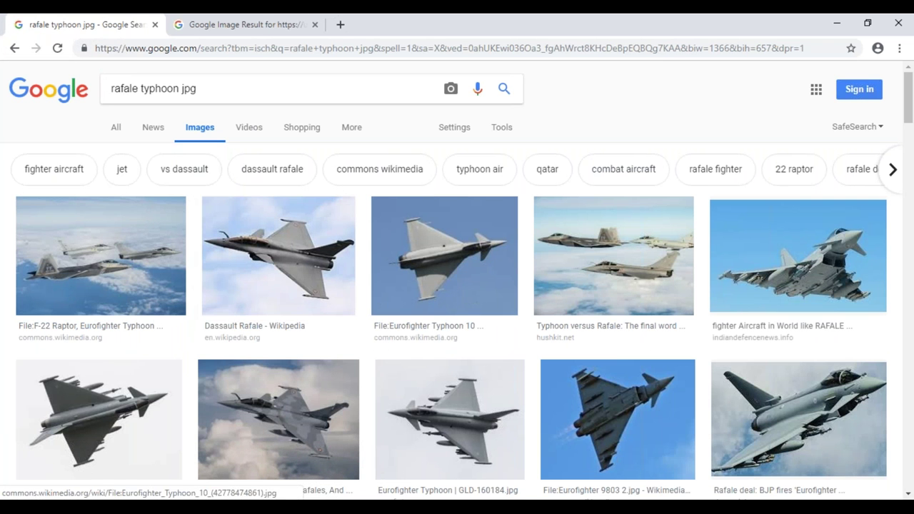
{"action": "middle_click", "coordinate": [599, 379]}
{"action": "middle_click", "coordinate": [795, 292]}
Open the full-size Eurofighter_9803_2.jpg in its own tab and select its address
{"action": "left_click", "coordinate": [247, 25]}
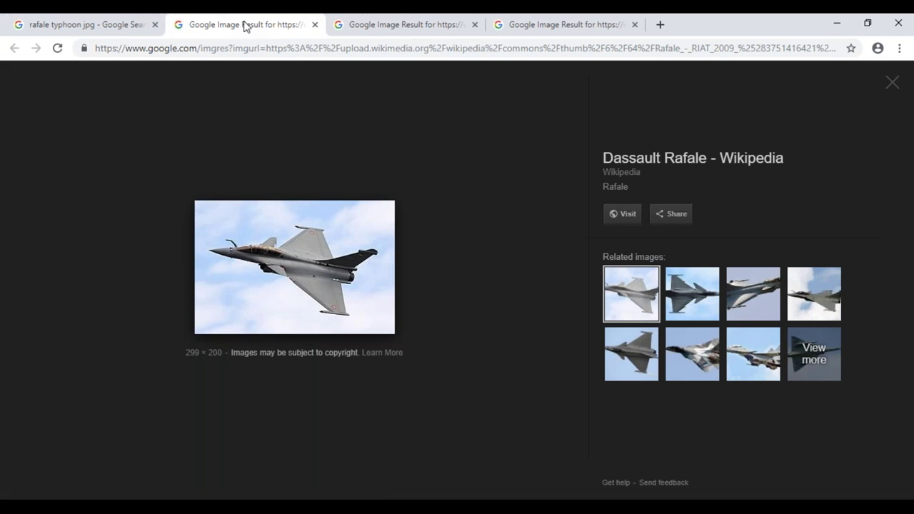
{"action": "left_click", "coordinate": [428, 24]}
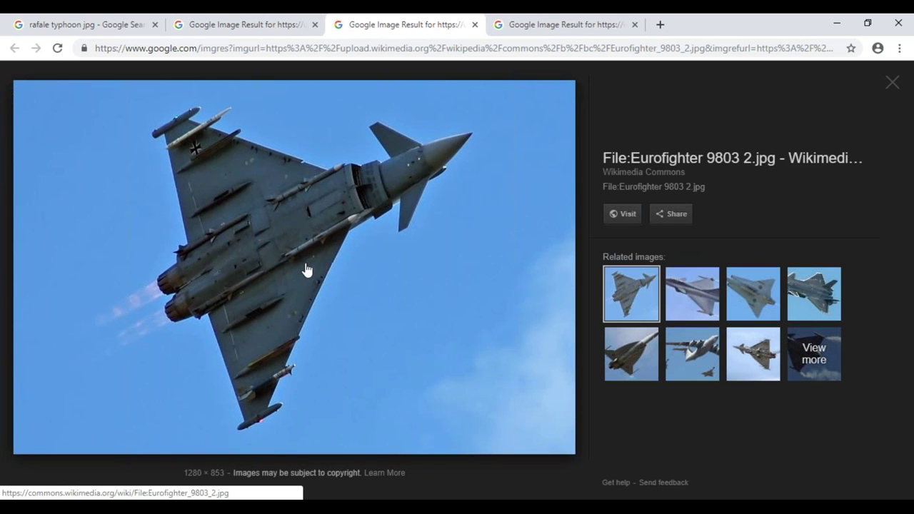
{"action": "right_click", "coordinate": [307, 270]}
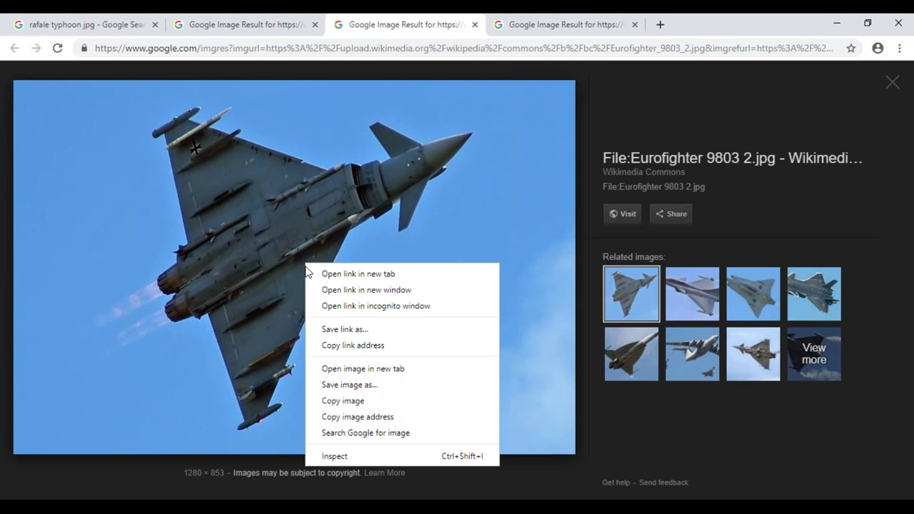
{"action": "left_click", "coordinate": [399, 371]}
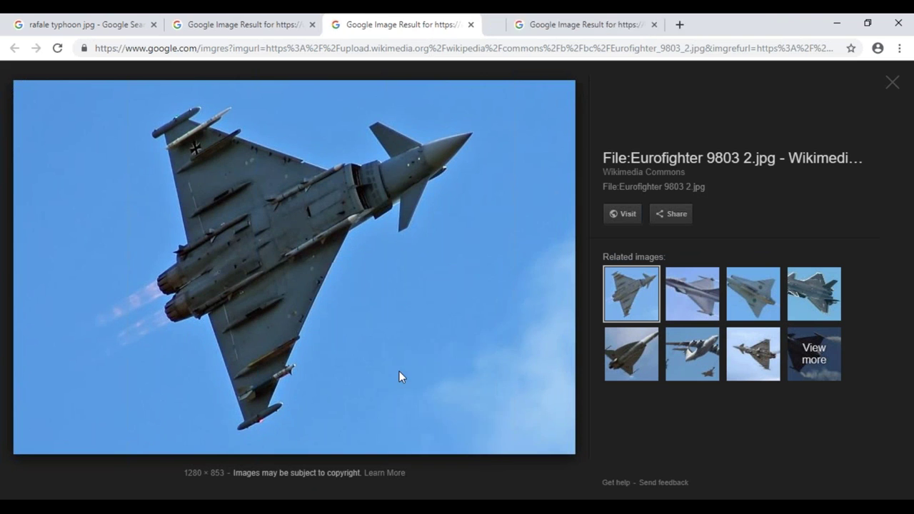
{"action": "left_click", "coordinate": [557, 29]}
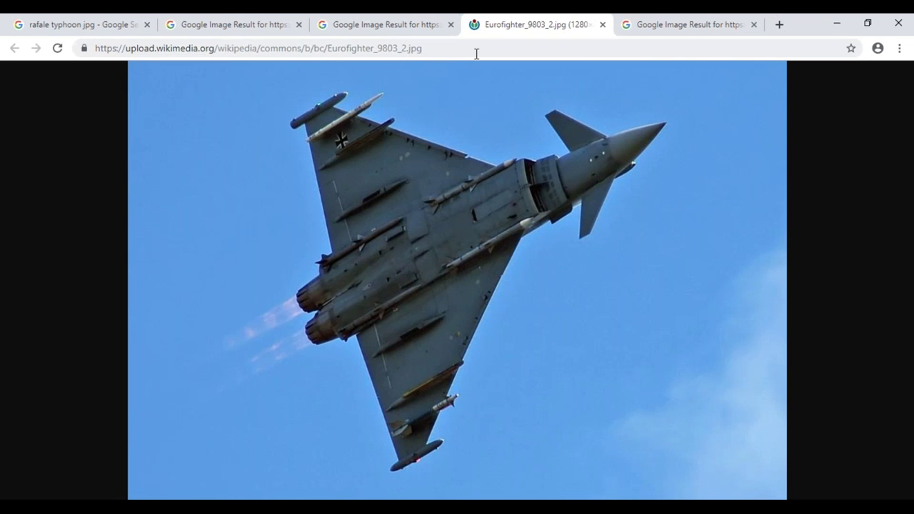
{"action": "left_click", "coordinate": [436, 52]}
{"action": "key", "text": "ctrl+c"}
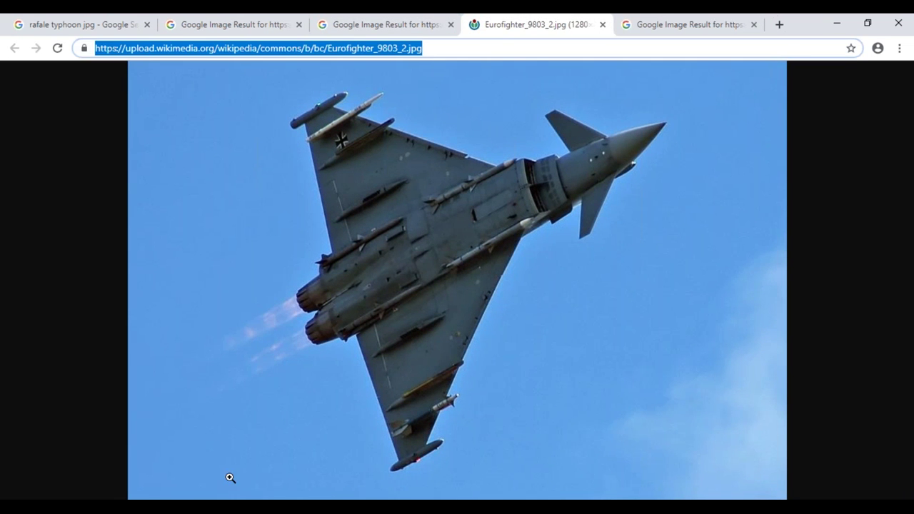
Download the copied Eurofighter image into testfolder with wget and list the folder contents
{"action": "key", "text": "alt+Tab"}
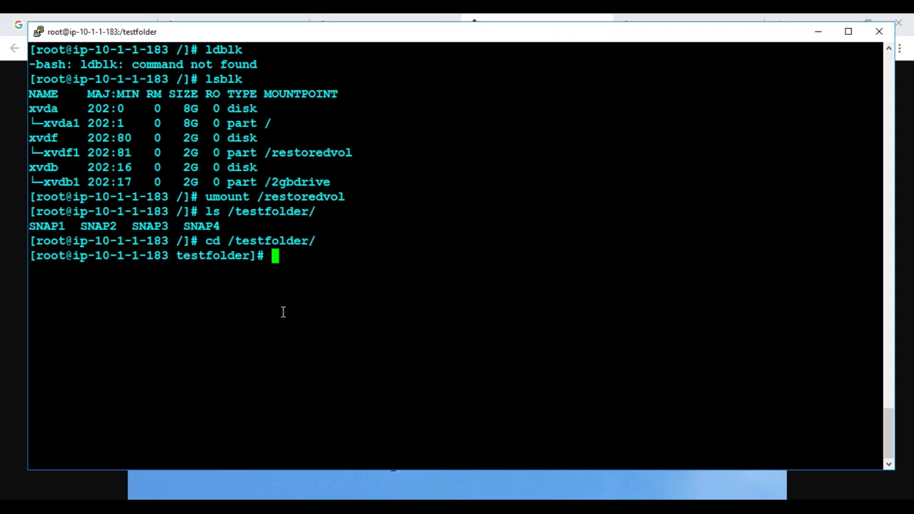
{"action": "type", "text": "wget"}
{"action": "right_click", "coordinate": [277, 299]}
{"action": "key", "text": "Return"}
{"action": "type", "text": "ll"}
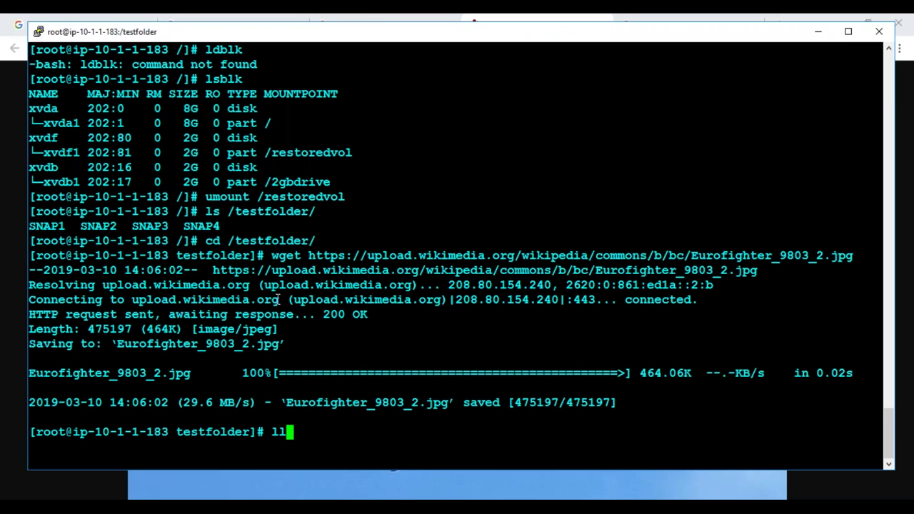
{"action": "key", "text": "Return"}
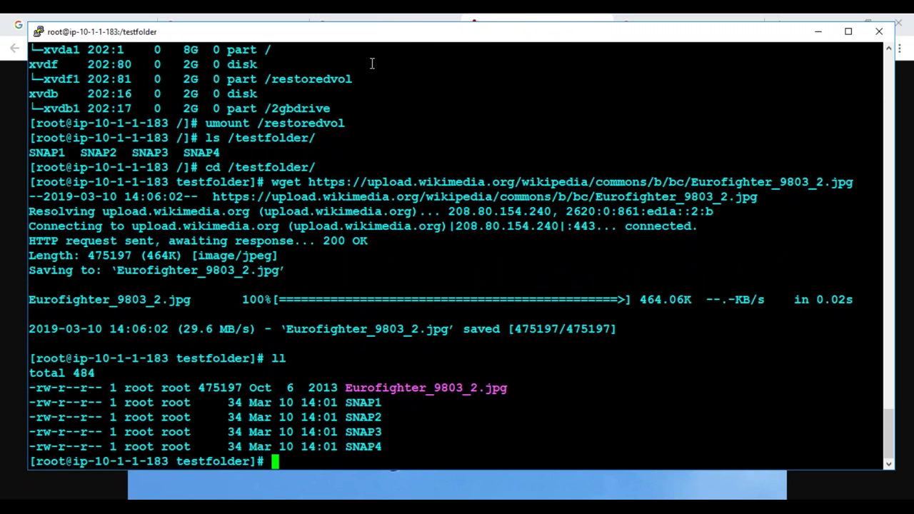
Open the Eurofighter Typhoon image in its own browser tab and copy its URL
{"action": "key", "text": "alt+Tab"}
{"action": "left_click", "coordinate": [638, 26]}
{"action": "right_click", "coordinate": [319, 204]}
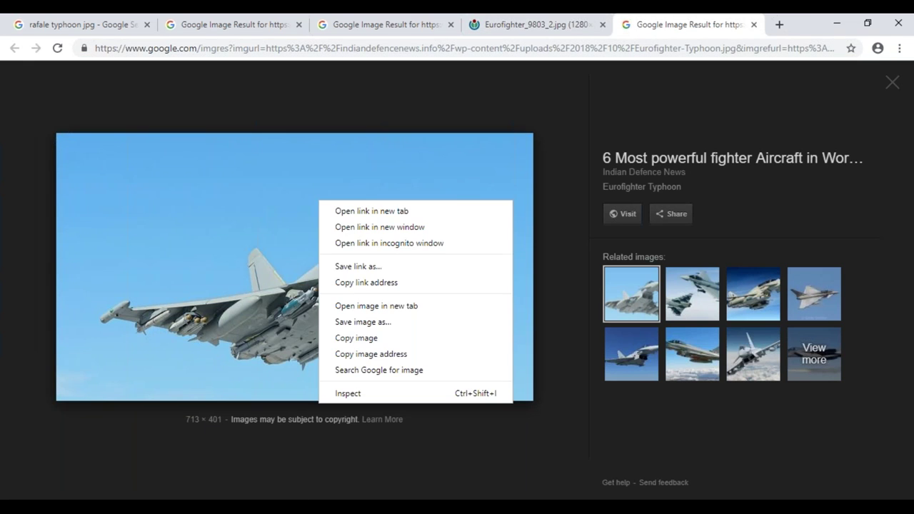
{"action": "left_click", "coordinate": [404, 307]}
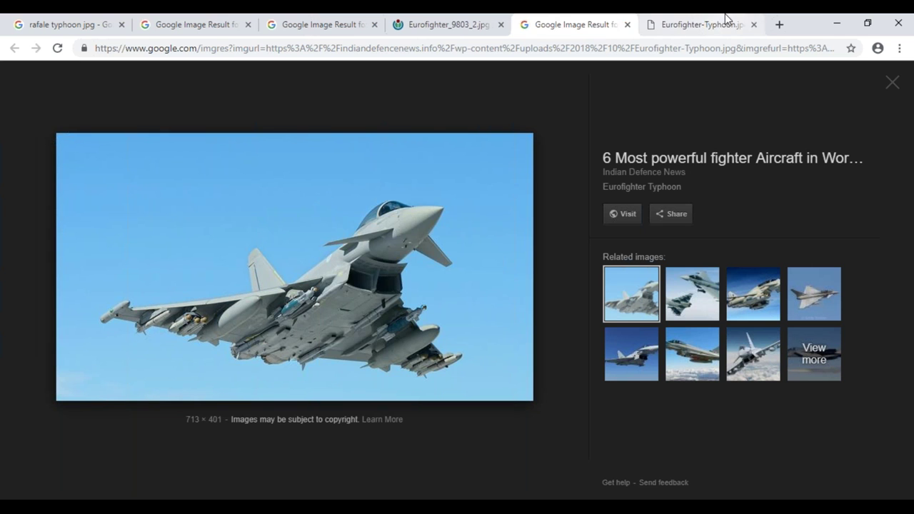
{"action": "left_click", "coordinate": [685, 24]}
{"action": "left_click", "coordinate": [511, 50]}
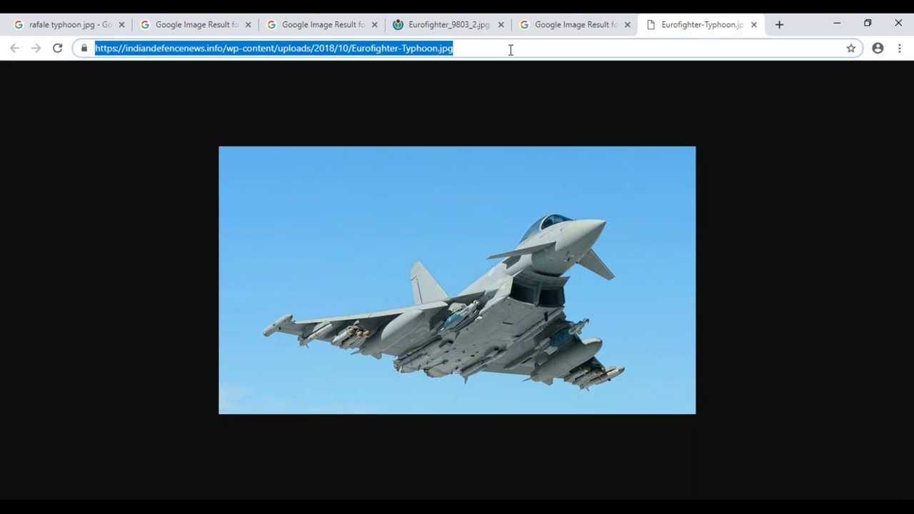
{"action": "key", "text": "ctrl+c"}
Download Eurofighter-Typhoon.jpg into testfolder with wget and list files to confirm it
{"action": "key", "text": "alt+Tab"}
{"action": "type", "text": "wget"}
{"action": "right_click", "coordinate": [524, 165]}
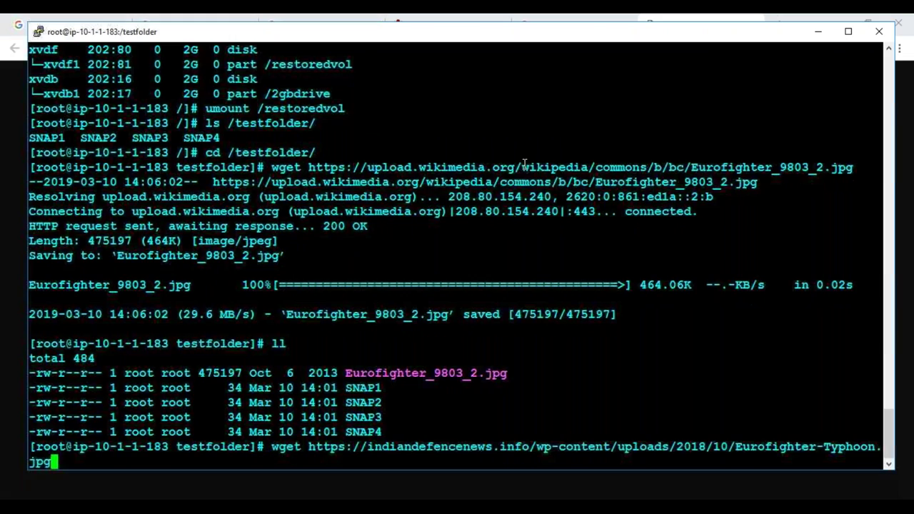
{"action": "key", "text": "Return"}
{"action": "type", "text": "ll"}
{"action": "key", "text": "Return"}
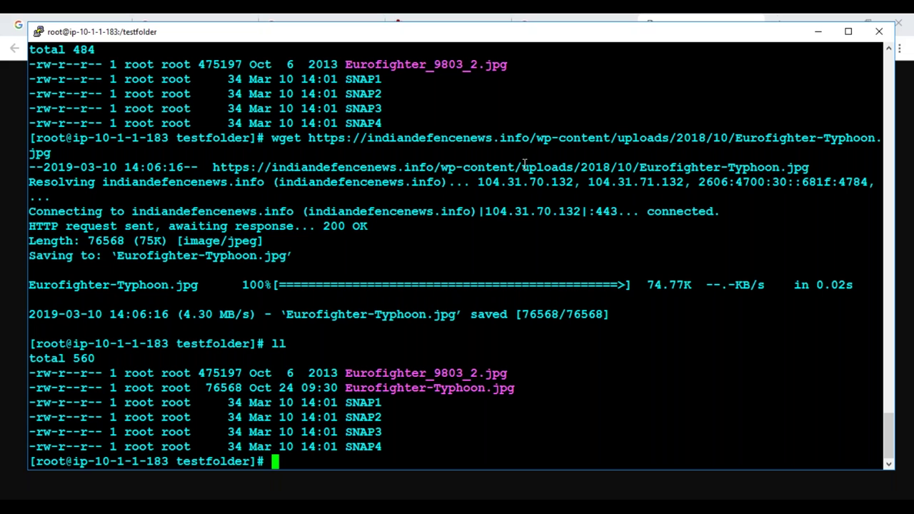
{"action": "key", "text": "alt+Tab"}
{"action": "key", "text": "alt+Tab"}
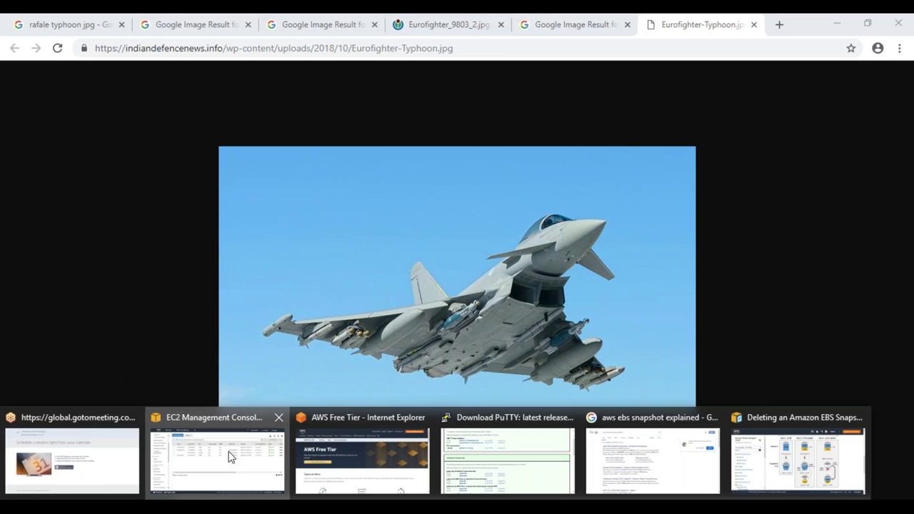
In EC2 Volumes, select the 8 GiB SnapshotTesting volume and start Create Snapshot
{"action": "left_click", "coordinate": [231, 457]}
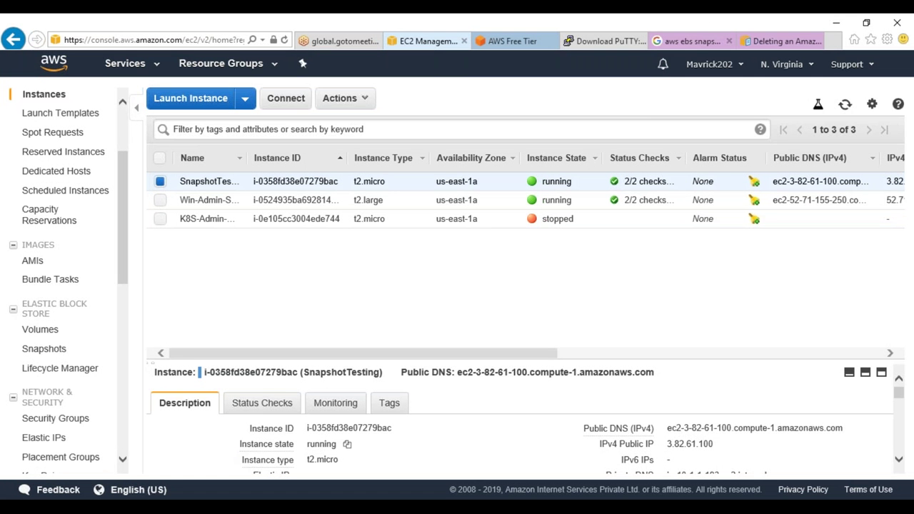
{"action": "left_click", "coordinate": [50, 351]}
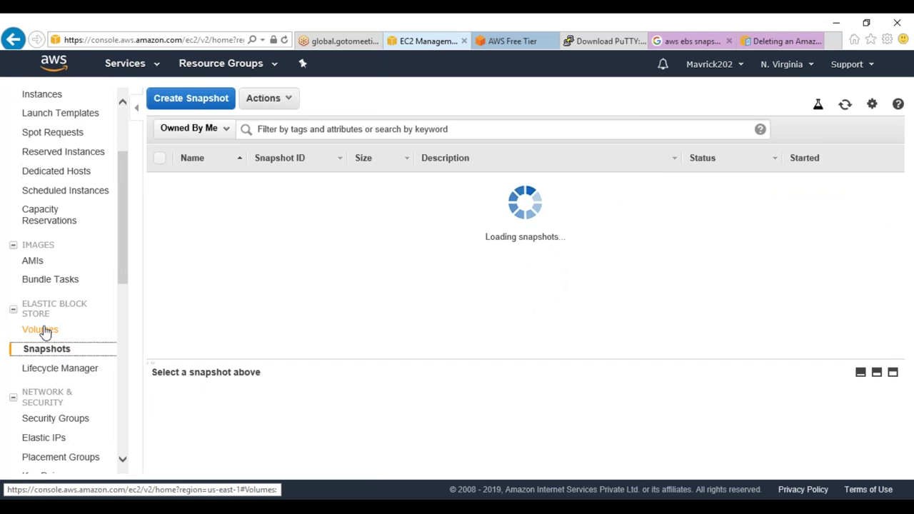
{"action": "left_click", "coordinate": [40, 330]}
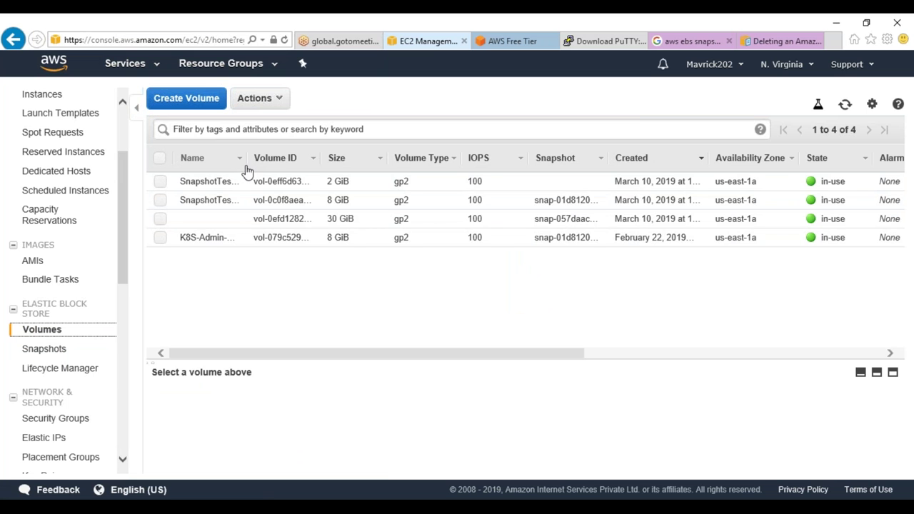
{"action": "left_click_drag", "start_coordinate": [245, 163], "coordinate": [329, 163]}
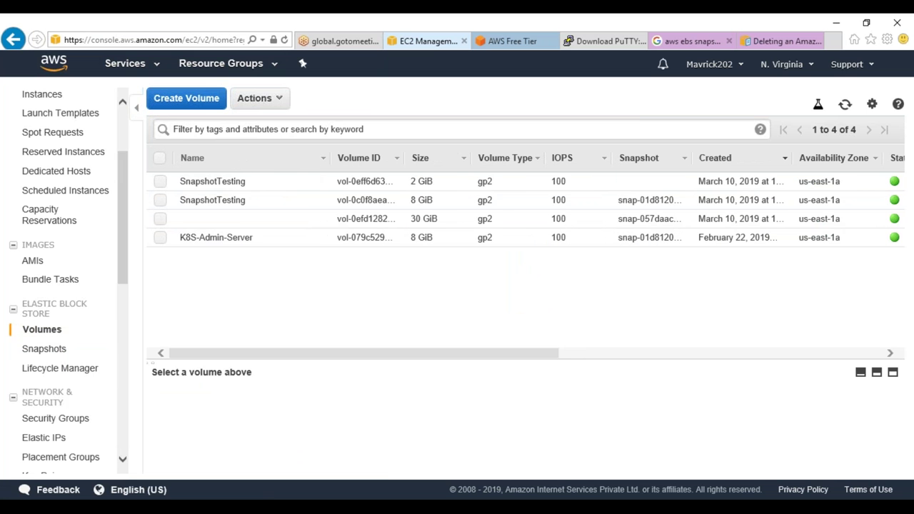
{"action": "left_click", "coordinate": [324, 206]}
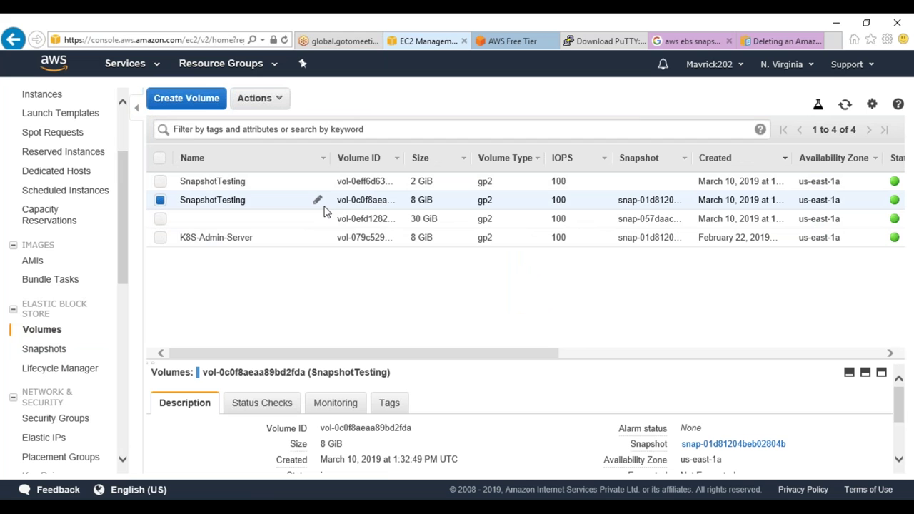
{"action": "right_click", "coordinate": [325, 211]}
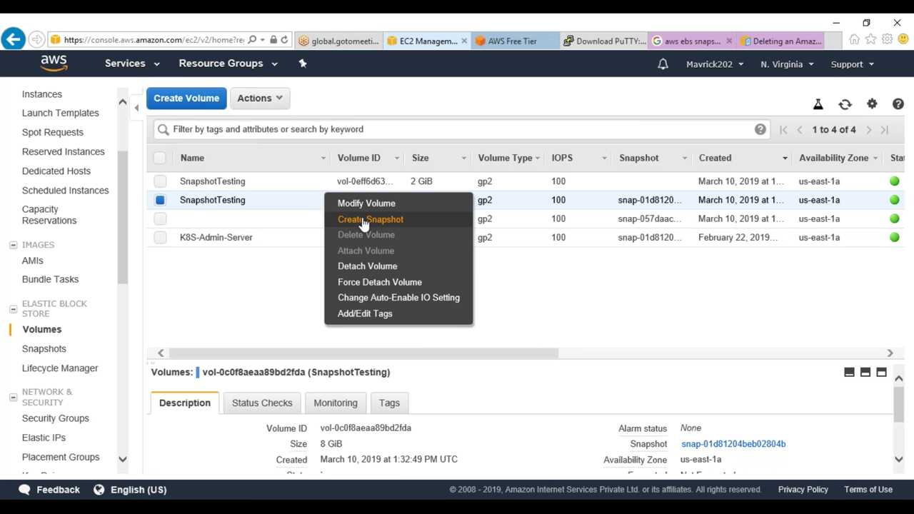
{"action": "left_click", "coordinate": [364, 222]}
Describe the snapshot RootVolBackup, tag it Name=RootVolBackup, and create it
{"action": "left_click", "coordinate": [327, 209]}
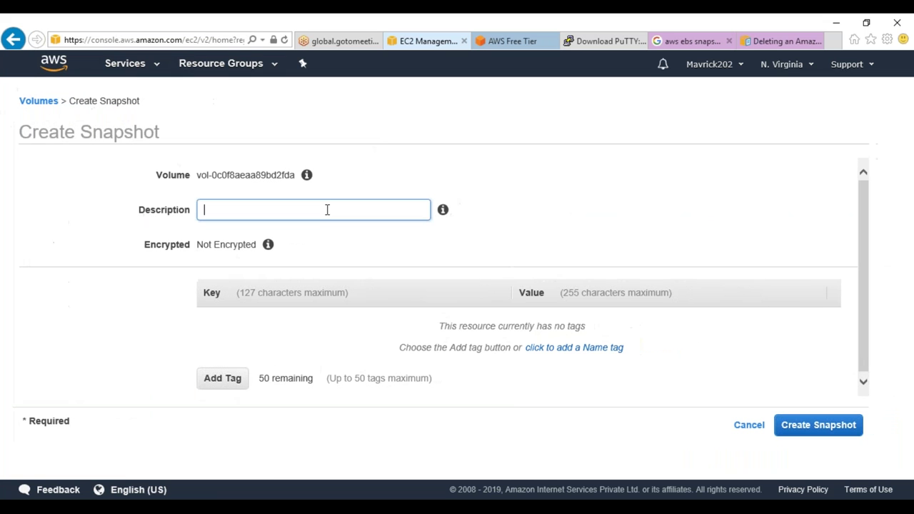
{"action": "type", "text": "RooVolBackup"}
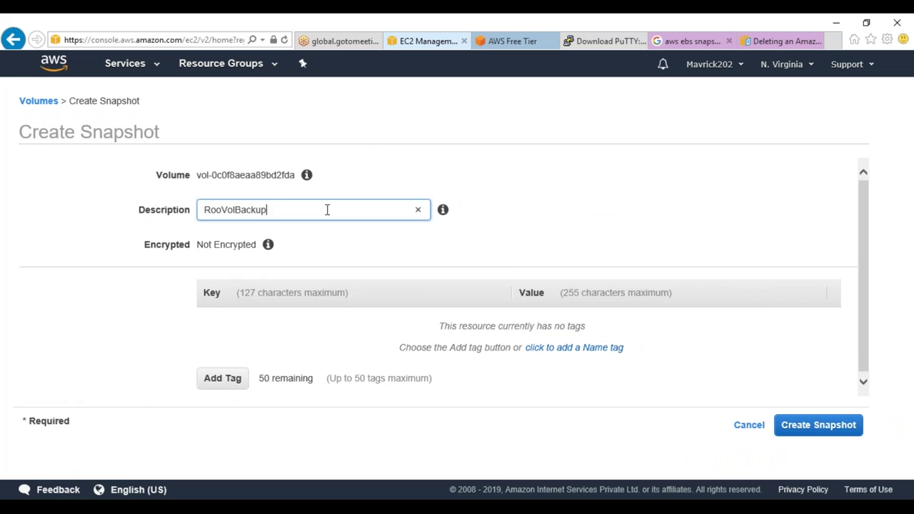
{"action": "left_click_drag", "start_coordinate": [313, 211], "coordinate": [199, 212]}
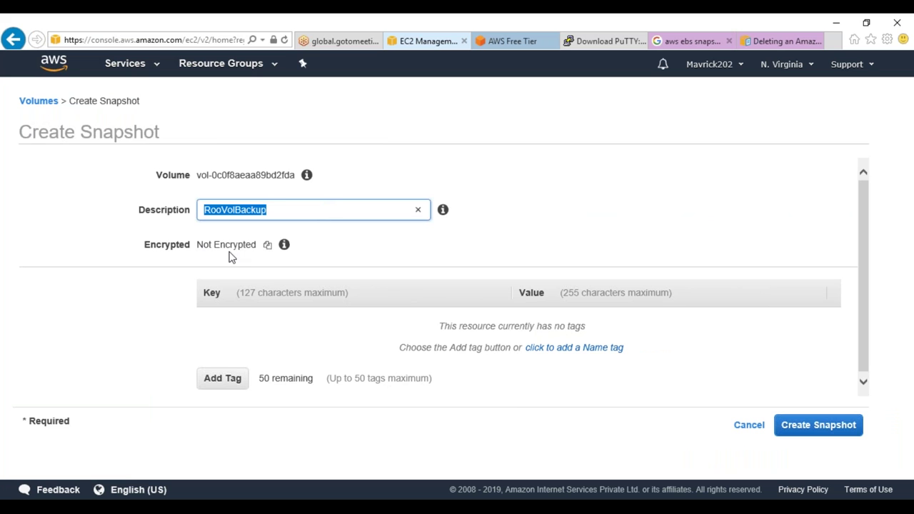
{"action": "left_click", "coordinate": [222, 211]}
{"action": "type", "text": "t"}
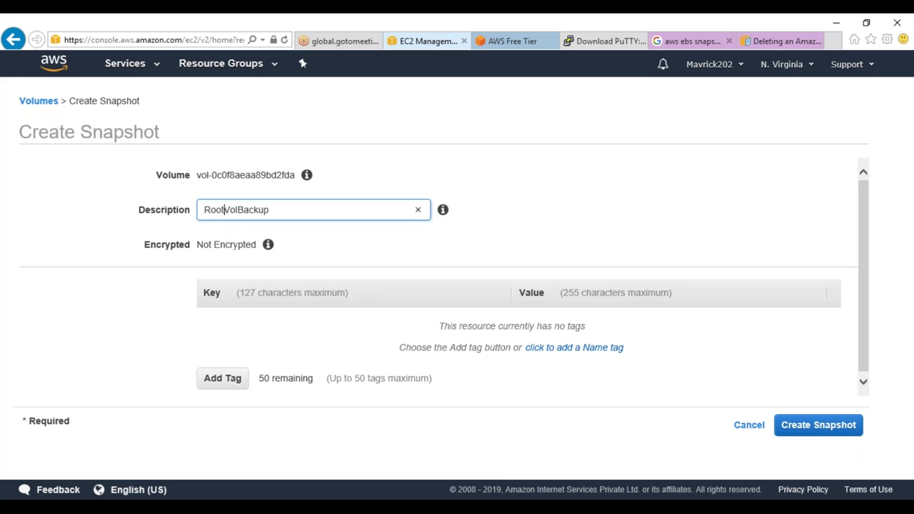
{"action": "left_click_drag", "start_coordinate": [292, 207], "coordinate": [94, 206]}
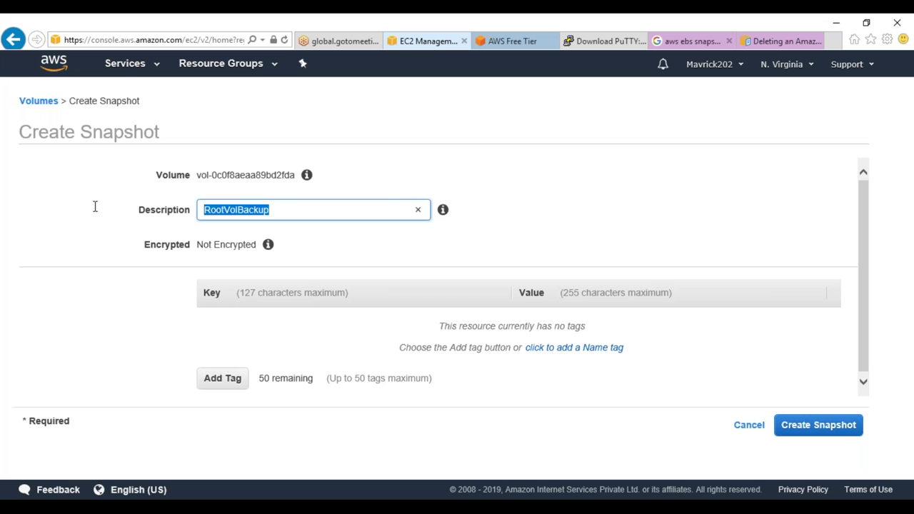
{"action": "left_click", "coordinate": [216, 377]}
{"action": "type", "text": "Name"}
{"action": "key", "text": "Tab"}
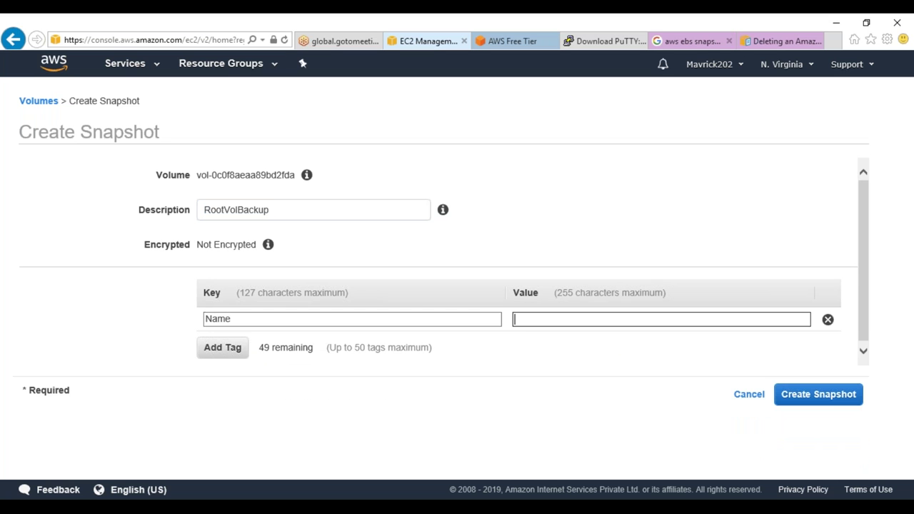
{"action": "key", "text": "ctrl+v"}
{"action": "left_click", "coordinate": [820, 407]}
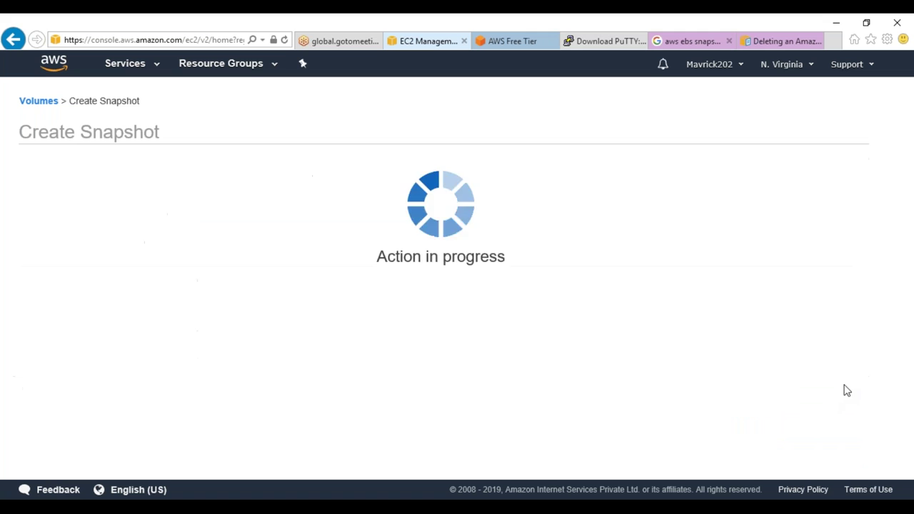
{"action": "left_click", "coordinate": [633, 251]}
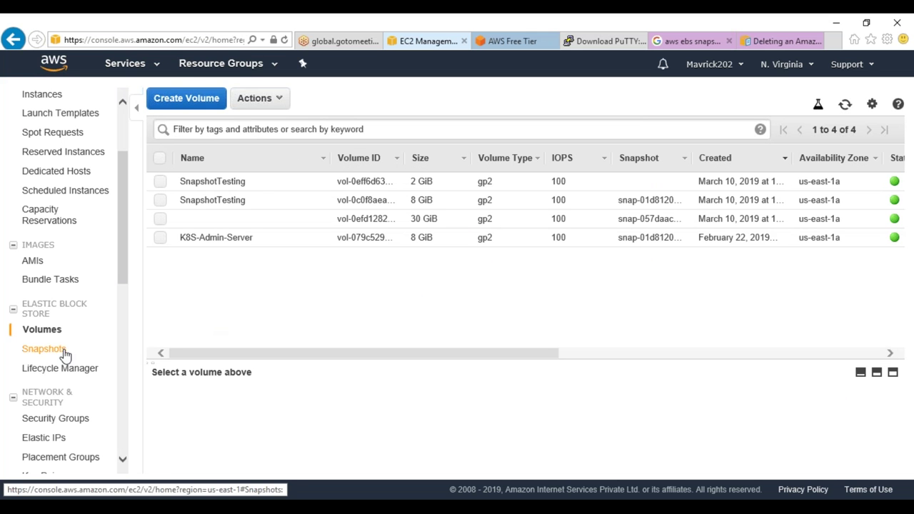
Refresh Snapshots until RootVolBackup completes, then open Create Image for it and focus the Name field
{"action": "left_click", "coordinate": [54, 350]}
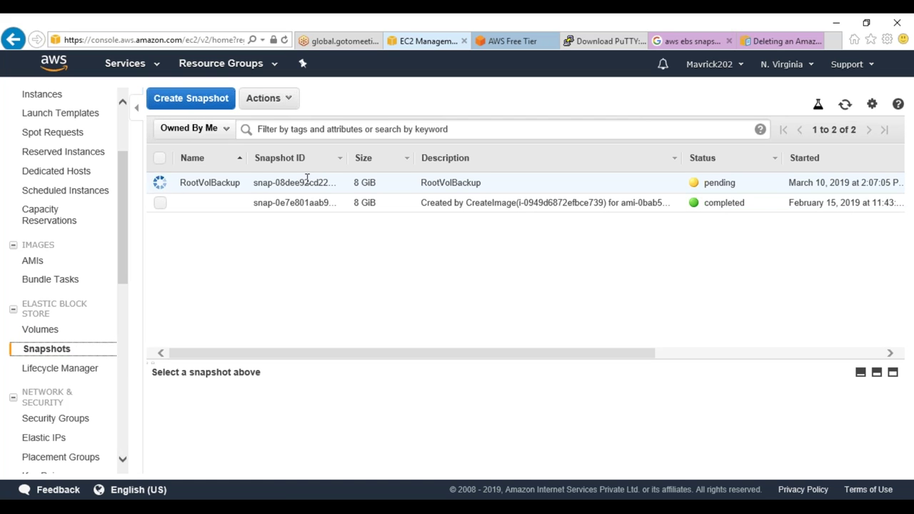
{"action": "left_click", "coordinate": [845, 105]}
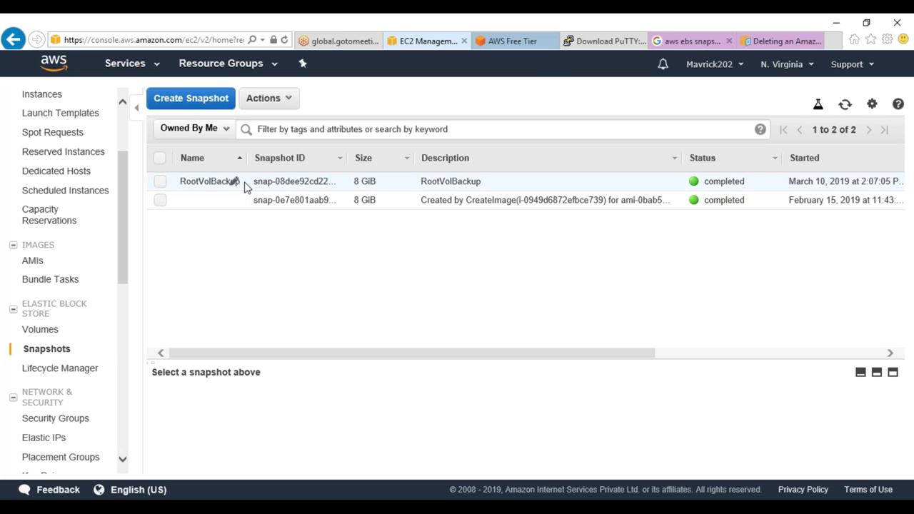
{"action": "left_click", "coordinate": [246, 184]}
{"action": "right_click", "coordinate": [245, 186]}
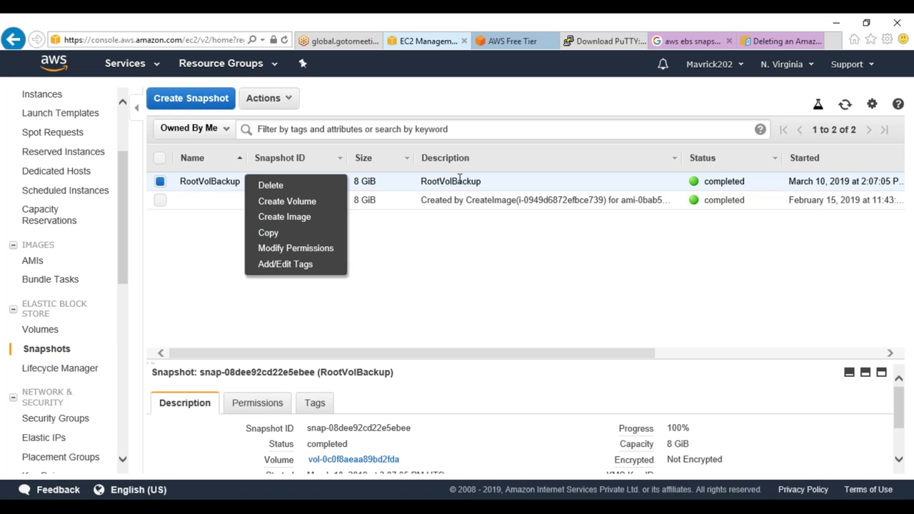
{"action": "left_click", "coordinate": [518, 257]}
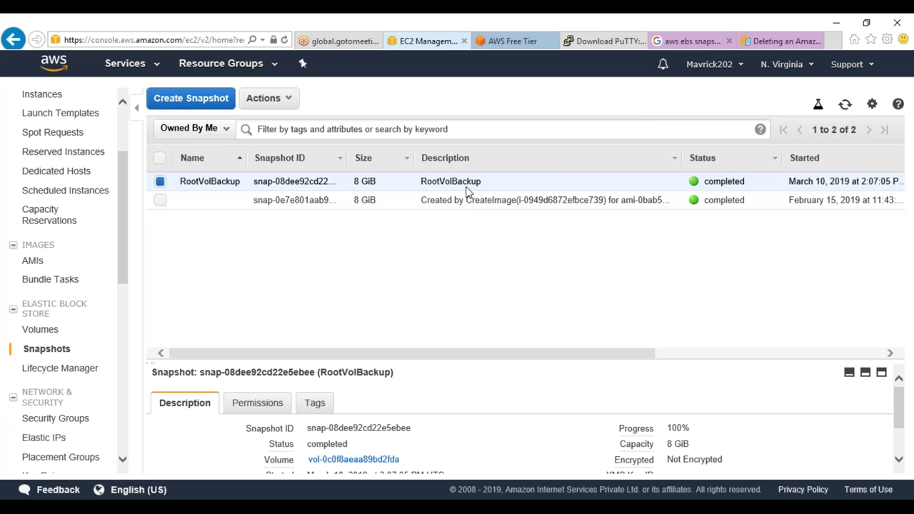
{"action": "right_click", "coordinate": [467, 184]}
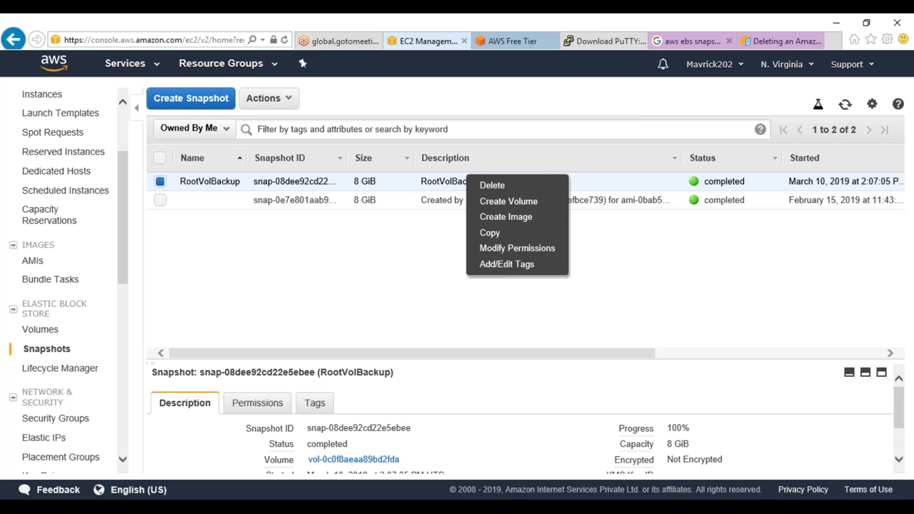
{"action": "left_click", "coordinate": [499, 218]}
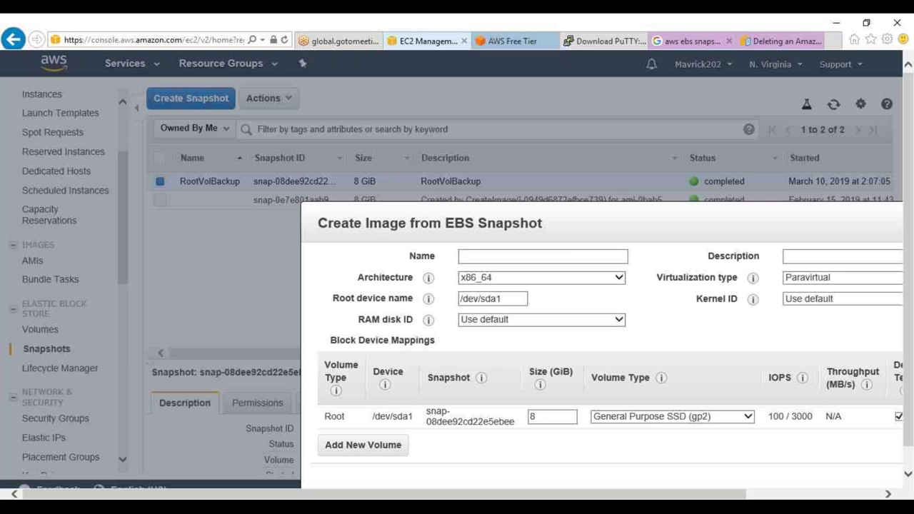
{"action": "left_click", "coordinate": [225, 176]}
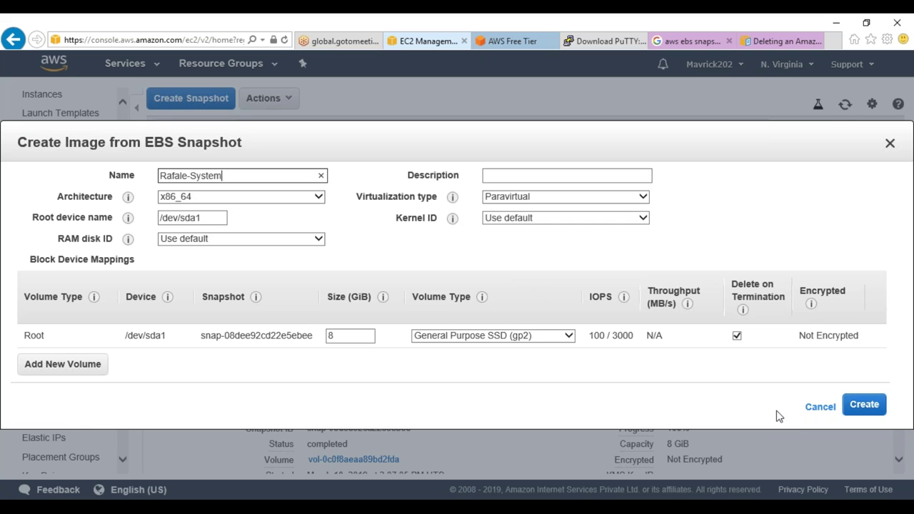
Discard the unfinished image and select the SnapshotTesting instance in the Instances list
{"action": "left_click", "coordinate": [816, 408]}
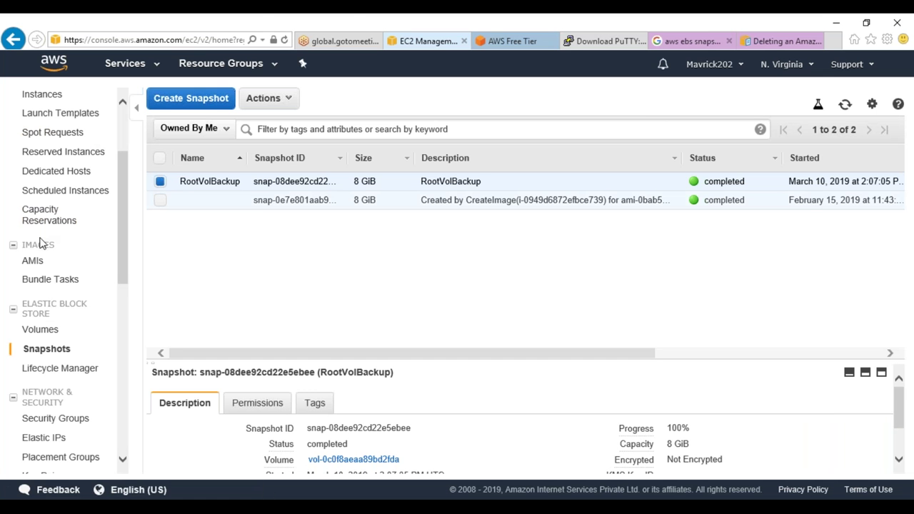
{"action": "left_click", "coordinate": [32, 95]}
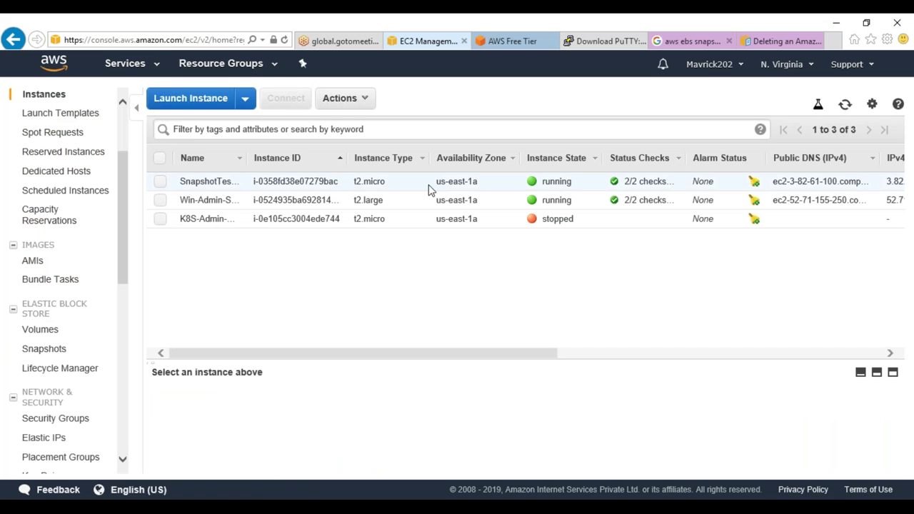
{"action": "left_click", "coordinate": [430, 185]}
Confirm SnapshotTesting's Virtualization is hvm, then return to the Volumes and Snapshots lists
{"action": "left_click_drag", "start_coordinate": [512, 359], "coordinate": [514, 258]}
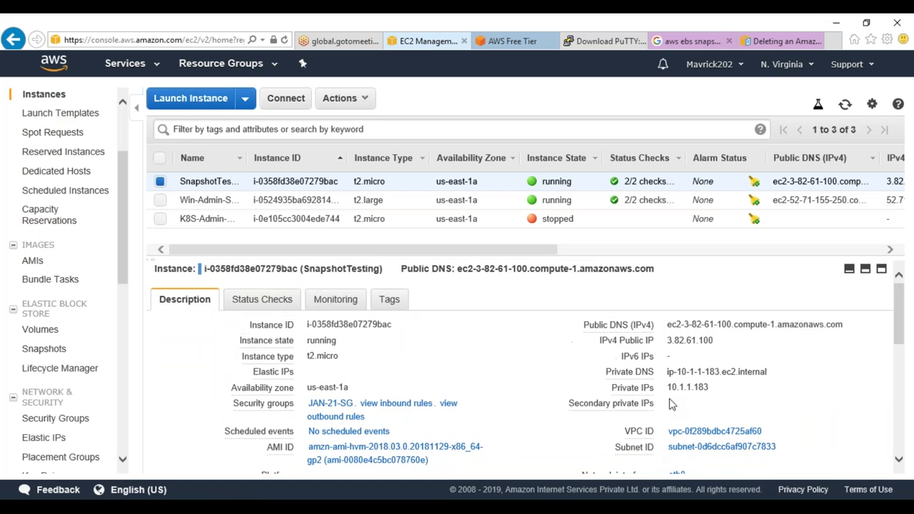
{"action": "scroll", "coordinate": [526, 367], "scroll_direction": "down", "scroll_amount": 2}
{"action": "scroll", "coordinate": [525, 367], "scroll_direction": "down", "scroll_amount": 1}
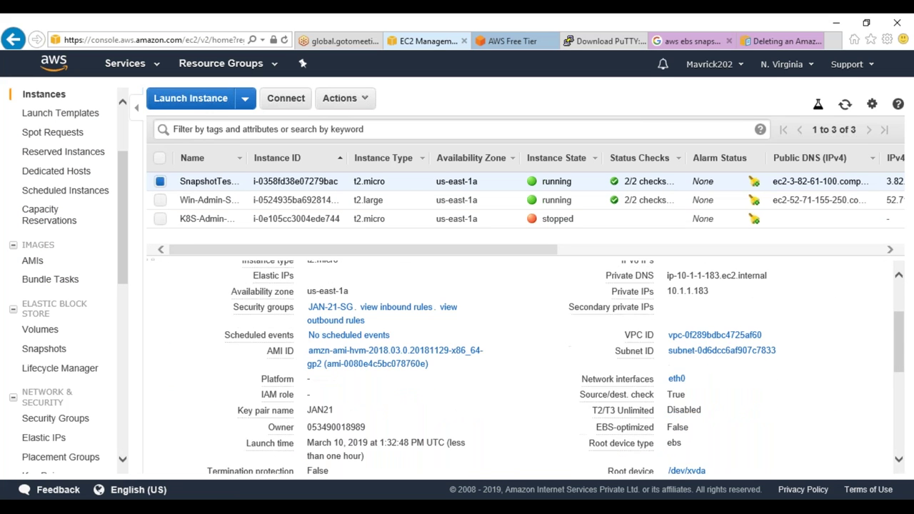
{"action": "scroll", "coordinate": [526, 367], "scroll_direction": "down", "scroll_amount": 4}
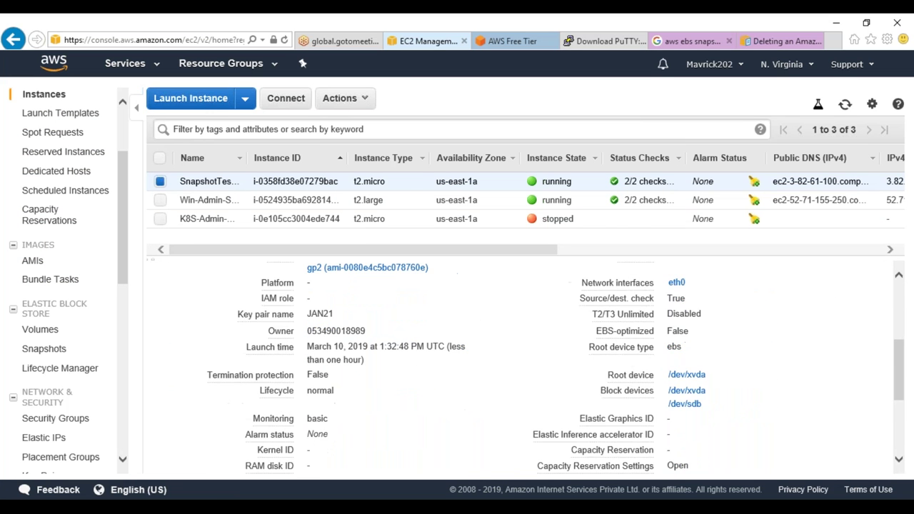
{"action": "scroll", "coordinate": [525, 367], "scroll_direction": "down", "scroll_amount": 3}
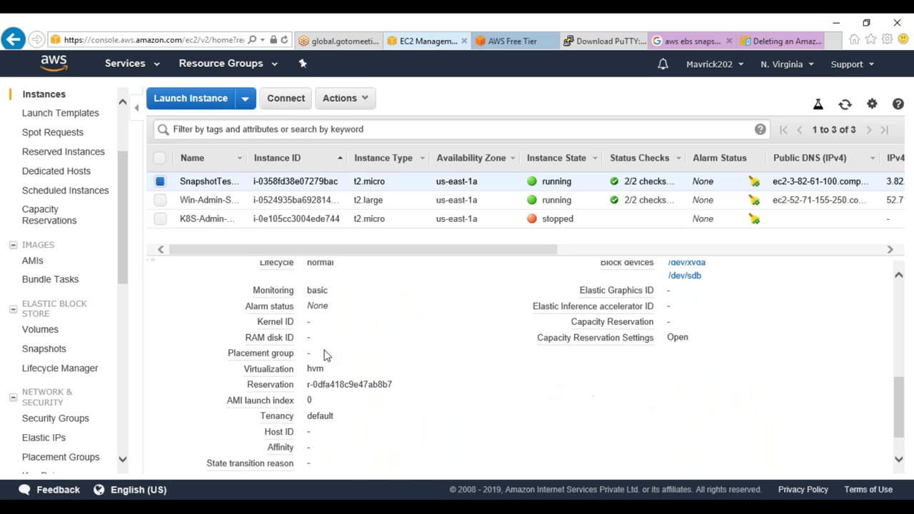
{"action": "triple_click", "coordinate": [289, 369]}
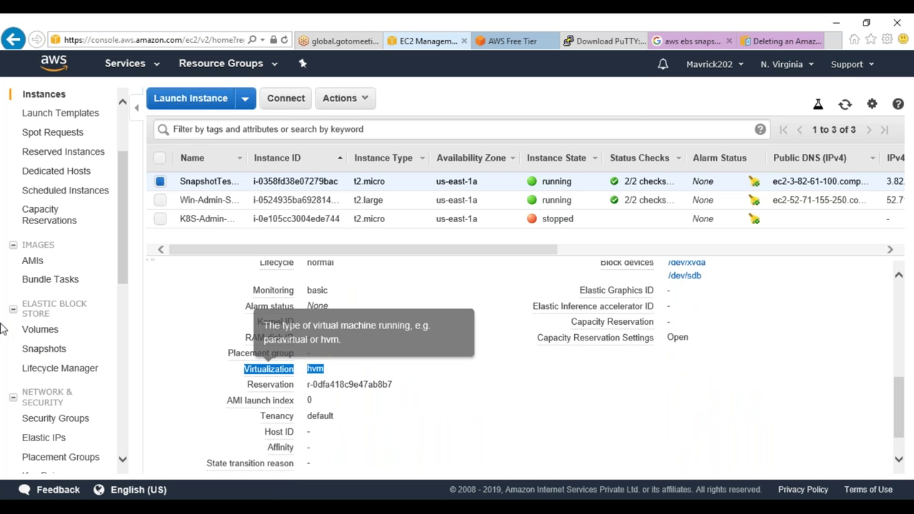
{"action": "left_click", "coordinate": [52, 331]}
{"action": "left_click", "coordinate": [52, 350]}
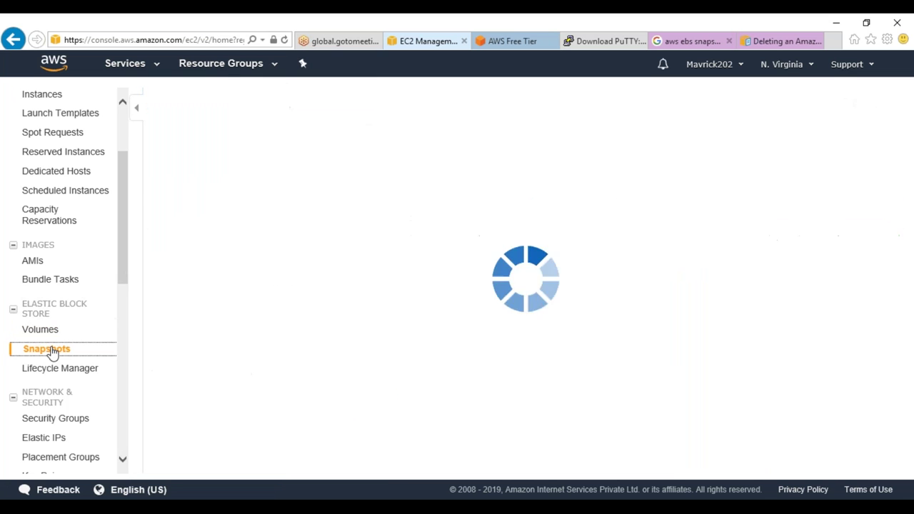
Start an image from the RootVolBackup snapshot with hardware-assisted virtualization
{"action": "left_click", "coordinate": [395, 187]}
{"action": "right_click", "coordinate": [395, 187]}
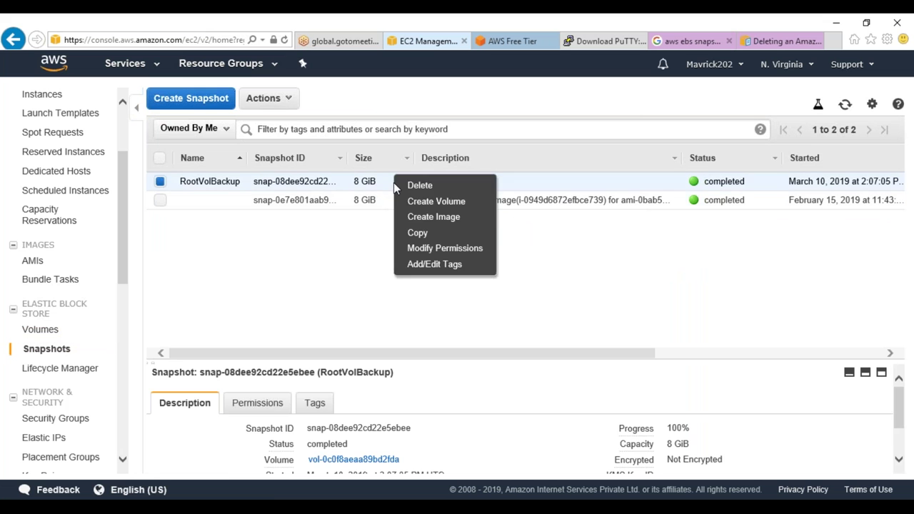
{"action": "left_click", "coordinate": [420, 217]}
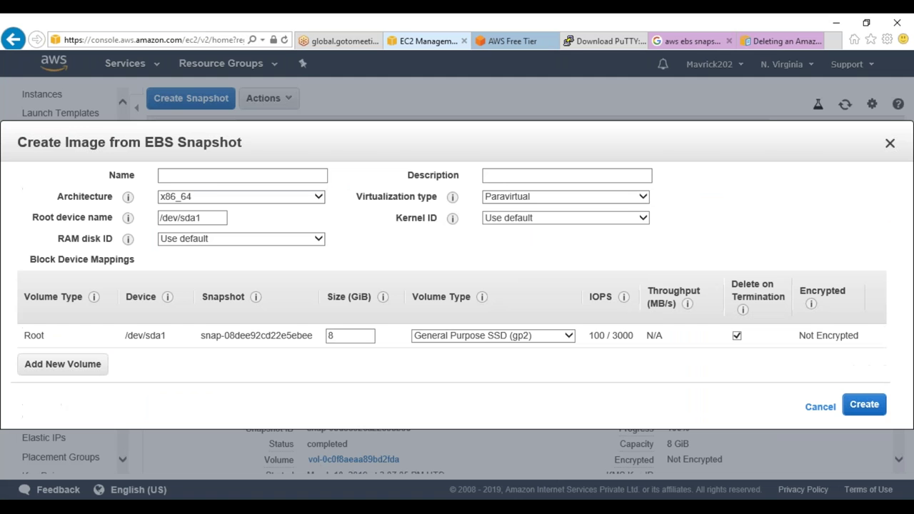
{"action": "left_click", "coordinate": [543, 200]}
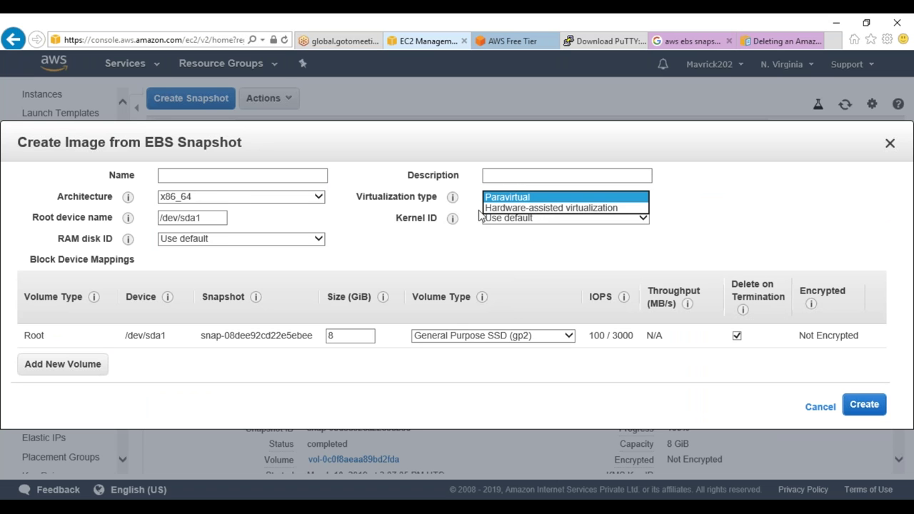
{"action": "mouse_move", "coordinate": [452, 197]}
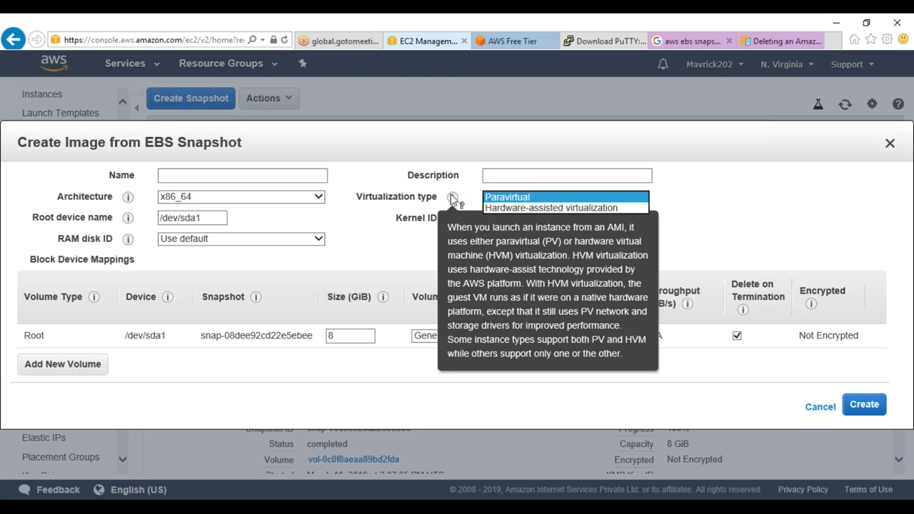
{"action": "left_click", "coordinate": [550, 207]}
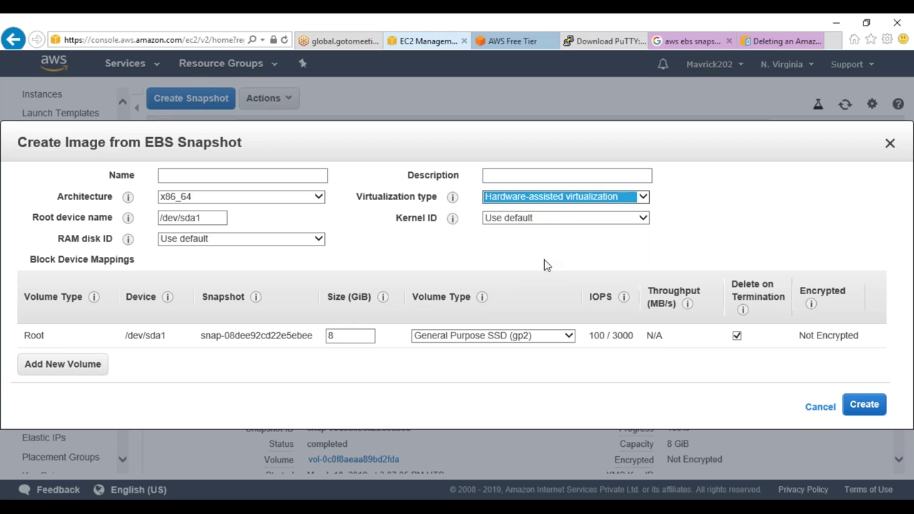
Name the image Rafale-Machine-Image and submit the creation request
{"action": "left_click", "coordinate": [247, 173]}
{"action": "type", "text": "Rafale-Mac"}
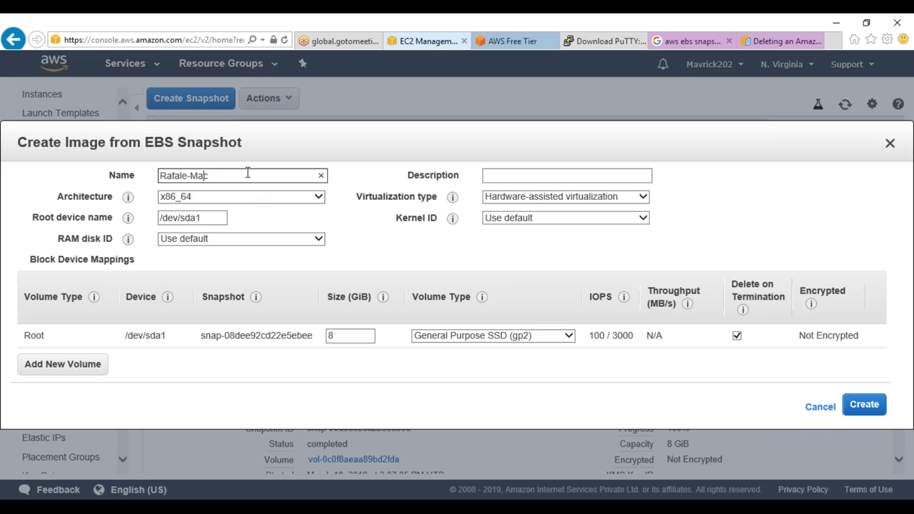
{"action": "type", "text": "hine-Image"}
{"action": "left_click", "coordinate": [863, 411]}
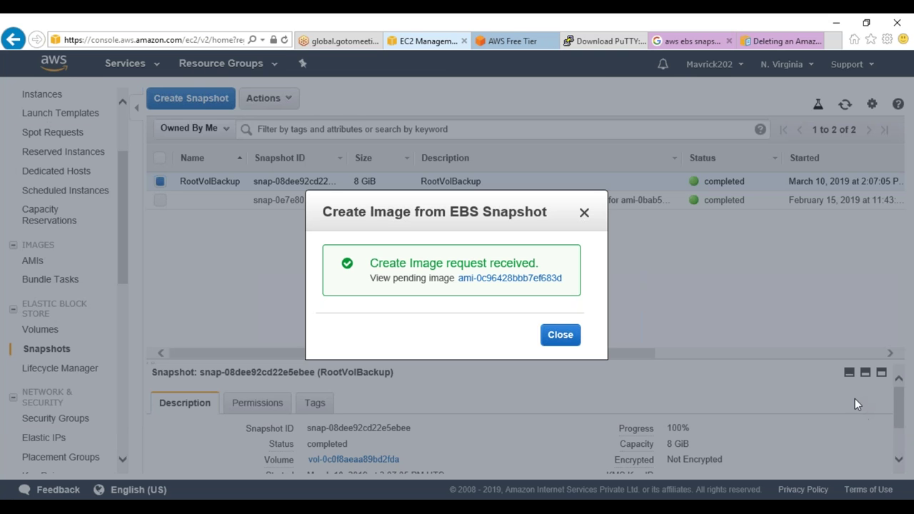
Refresh the AMI list and launch a new instance from Rafale-Machine-Image
{"action": "left_click", "coordinate": [560, 335]}
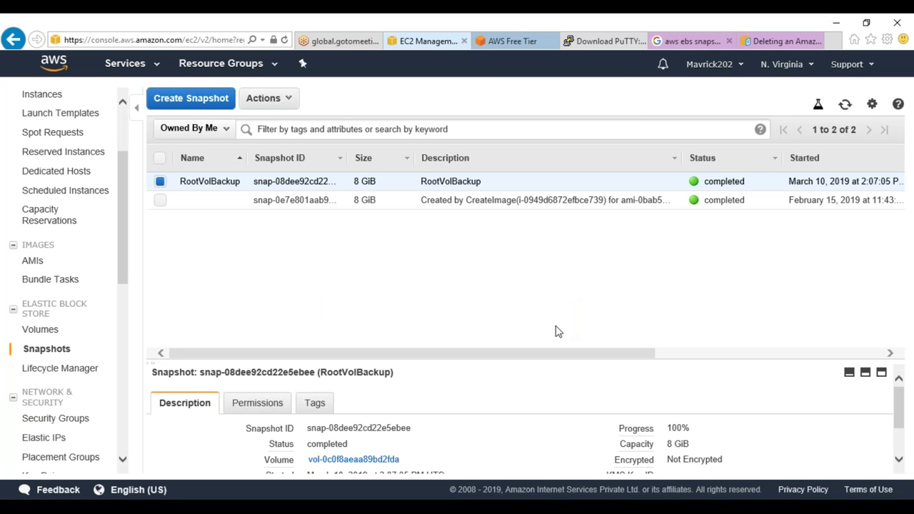
{"action": "left_click", "coordinate": [846, 107]}
{"action": "left_click", "coordinate": [33, 261]}
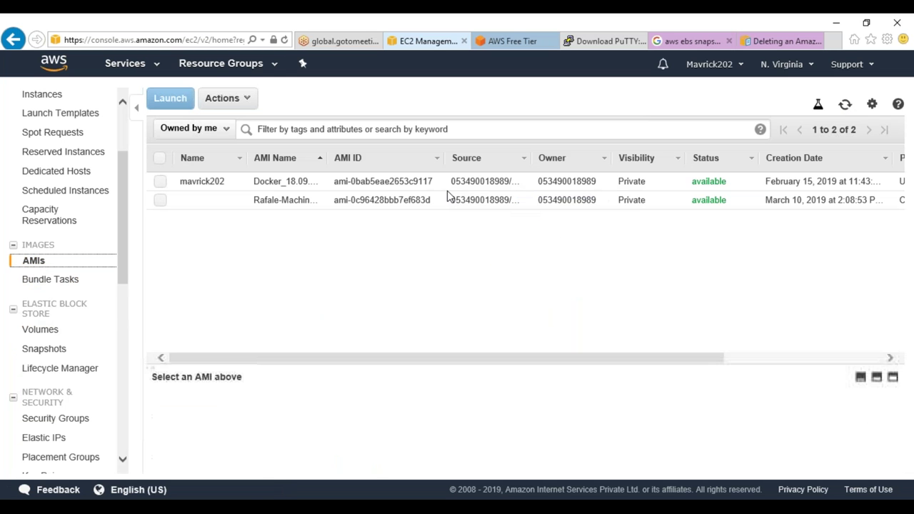
{"action": "left_click", "coordinate": [845, 107]}
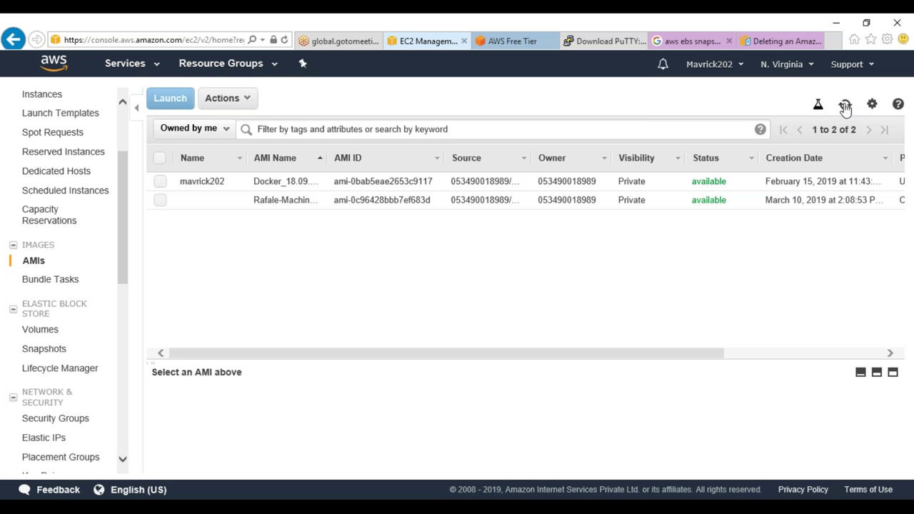
{"action": "left_click", "coordinate": [304, 202]}
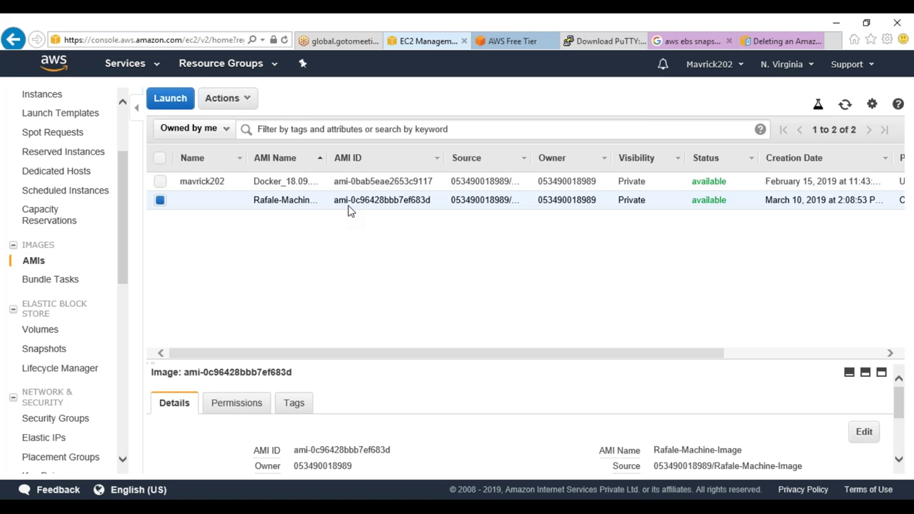
{"action": "right_click", "coordinate": [359, 203]}
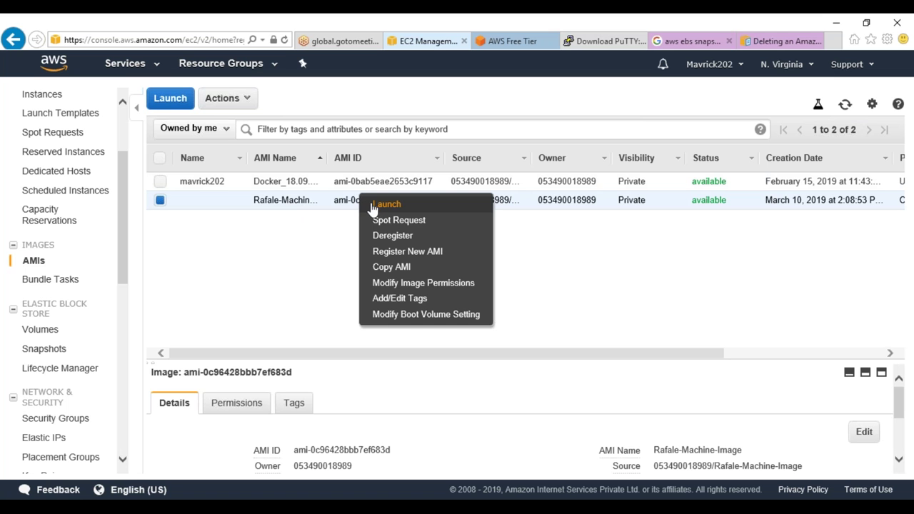
{"action": "left_click", "coordinate": [387, 205]}
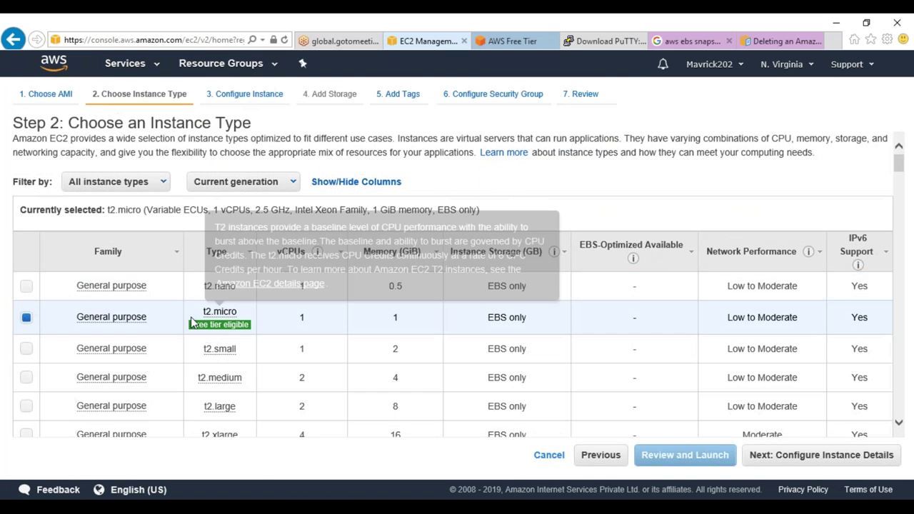
Keep t2.micro and place the instance in the AWS-JAN-21 network's JAN-21 public subnet
{"action": "left_click", "coordinate": [821, 457]}
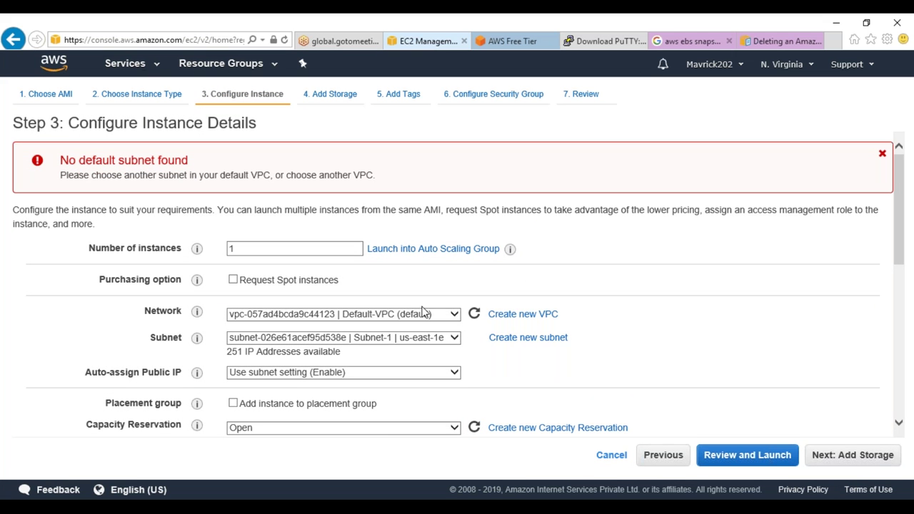
{"action": "left_click", "coordinate": [392, 314]}
{"action": "left_click", "coordinate": [382, 304]}
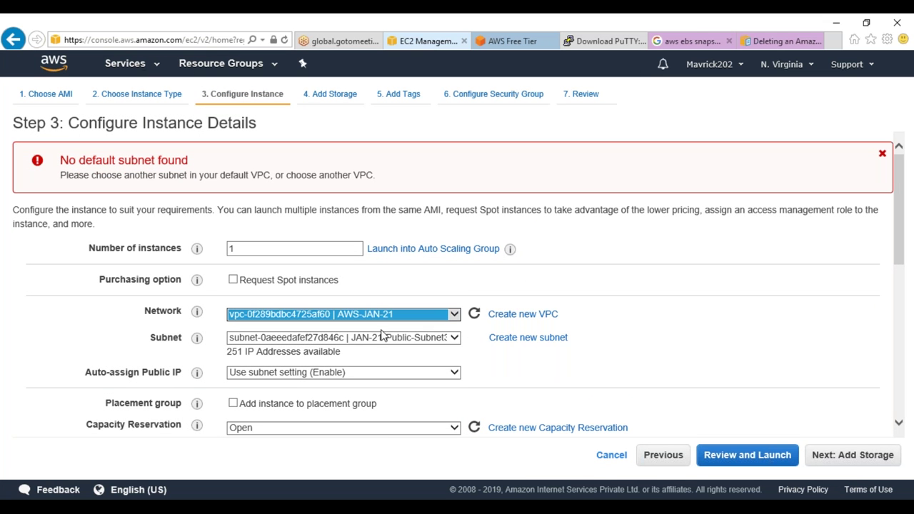
{"action": "left_click", "coordinate": [383, 337]}
{"action": "left_click", "coordinate": [386, 350]}
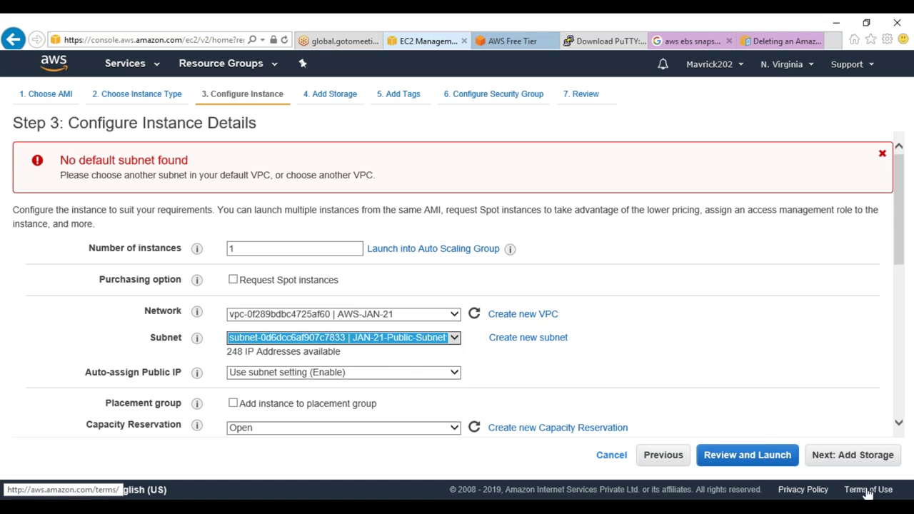
{"action": "left_click", "coordinate": [855, 457]}
{"action": "left_click", "coordinate": [860, 455]}
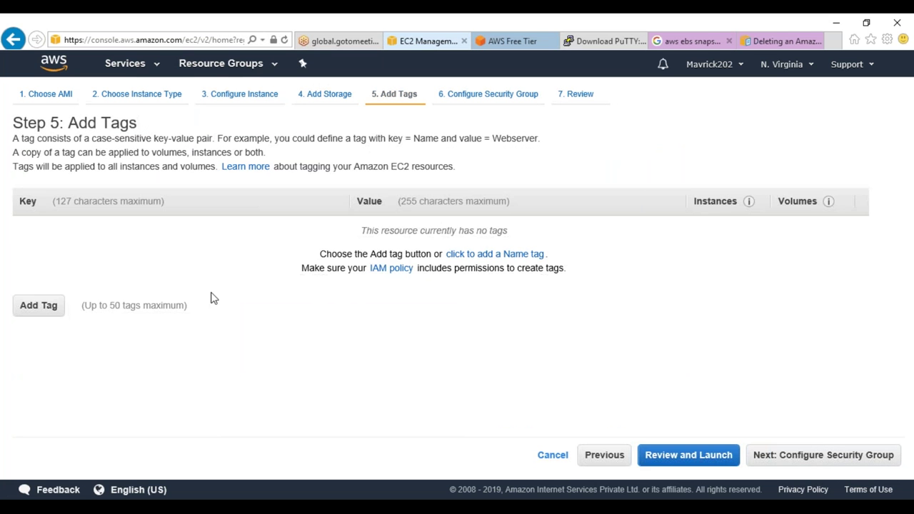
Add the tags Name: Rafale-Rstore and Need: Training
{"action": "left_click", "coordinate": [50, 305]}
{"action": "type", "text": "Name"}
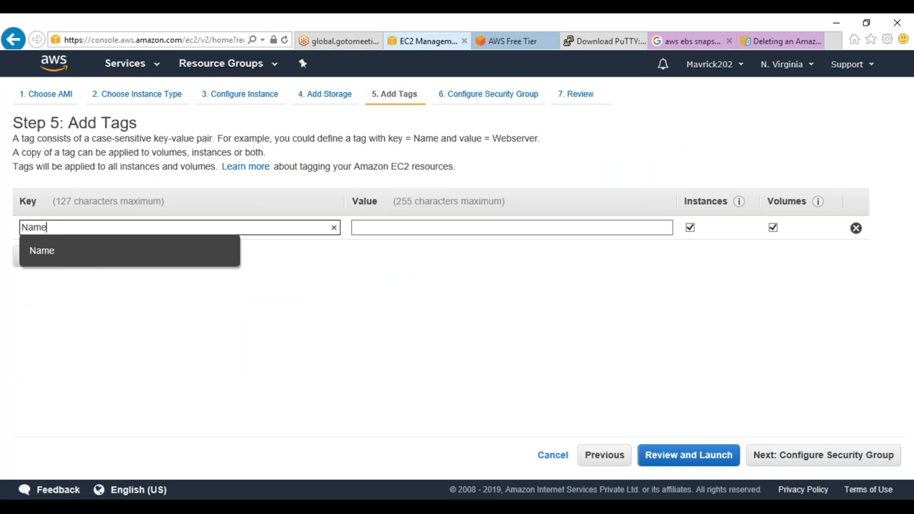
{"action": "left_click", "coordinate": [357, 227]}
{"action": "type", "text": "FR"}
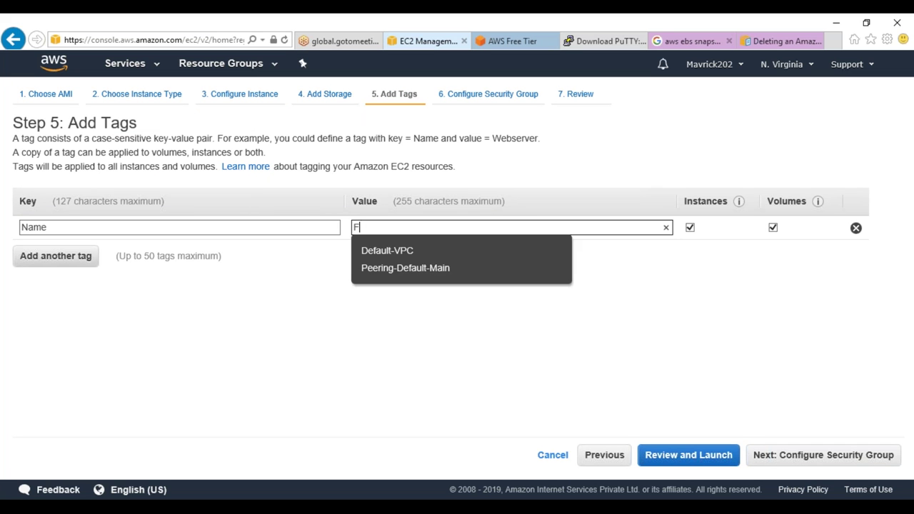
{"action": "key", "text": "BackSpace"}
{"action": "type", "text": "Rafa"}
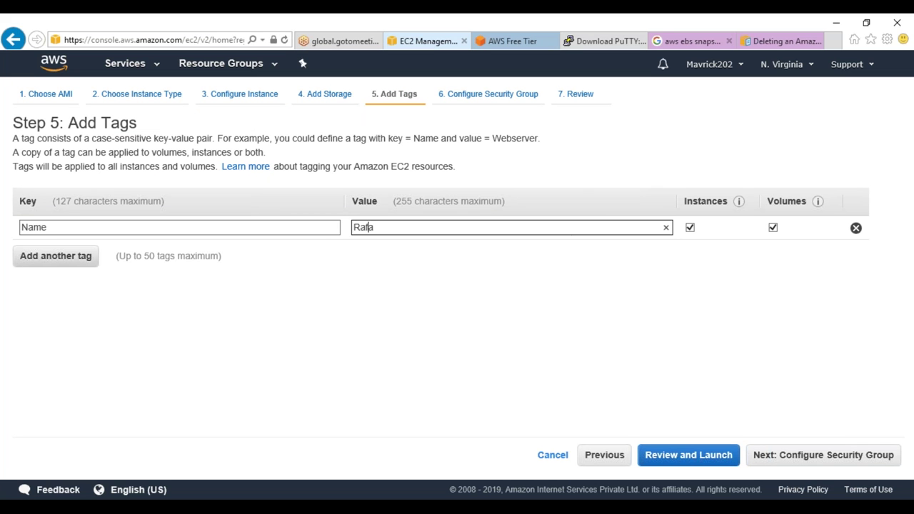
{"action": "type", "text": "le-Rstore"}
{"action": "left_click", "coordinate": [84, 258]}
{"action": "type", "text": "Need"}
{"action": "key", "text": "Tab"}
{"action": "type", "text": "Traiing"}
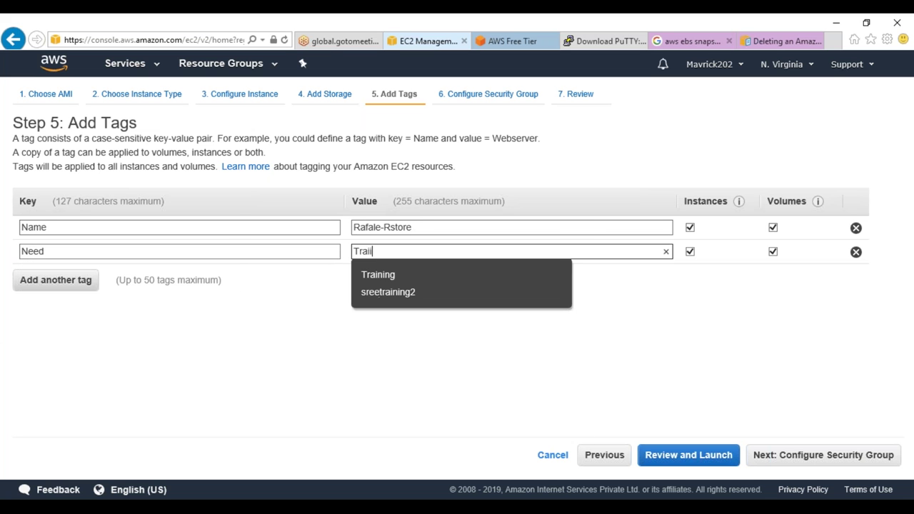
{"action": "key", "text": "BackSpace"}
{"action": "key", "text": "BackSpace"}
{"action": "key", "text": "BackSpace"}
{"action": "type", "text": "ng"}
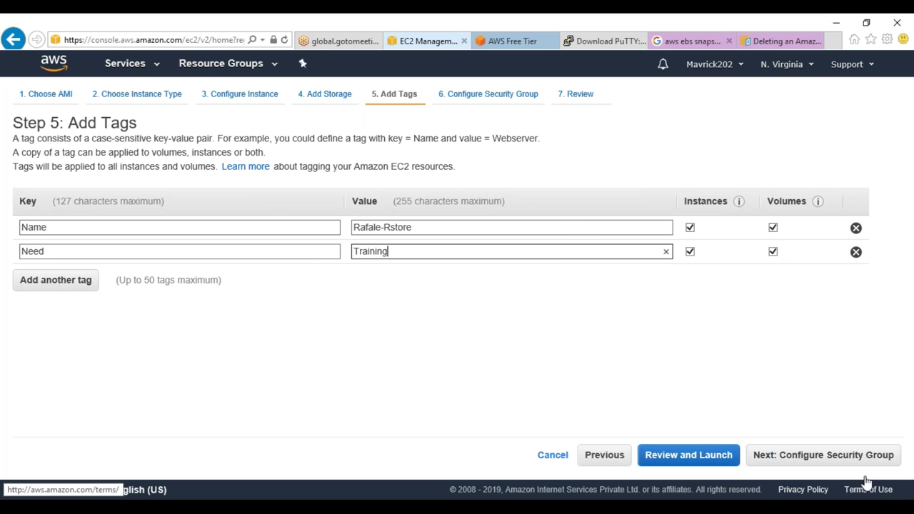
Assign the existing security group JAN-21-SG and go to the launch review
{"action": "left_click", "coordinate": [857, 457]}
{"action": "left_click", "coordinate": [283, 207]}
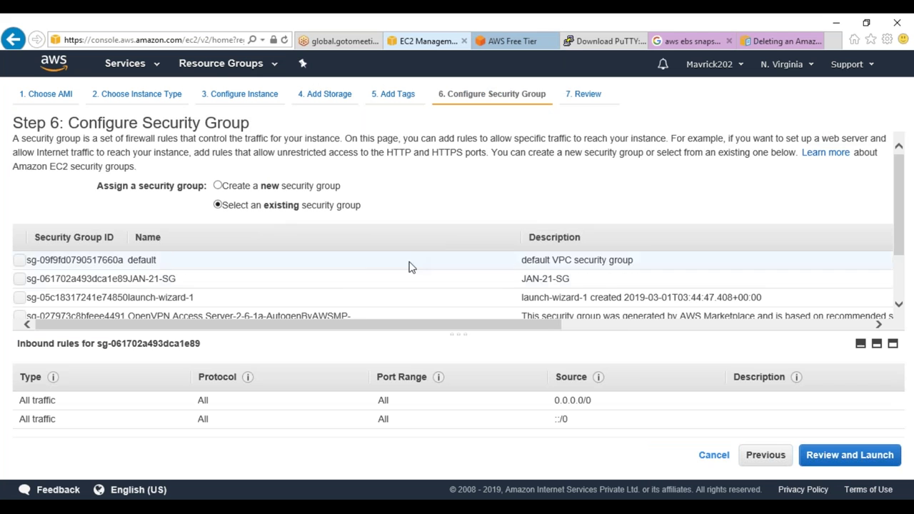
{"action": "left_click", "coordinate": [200, 286]}
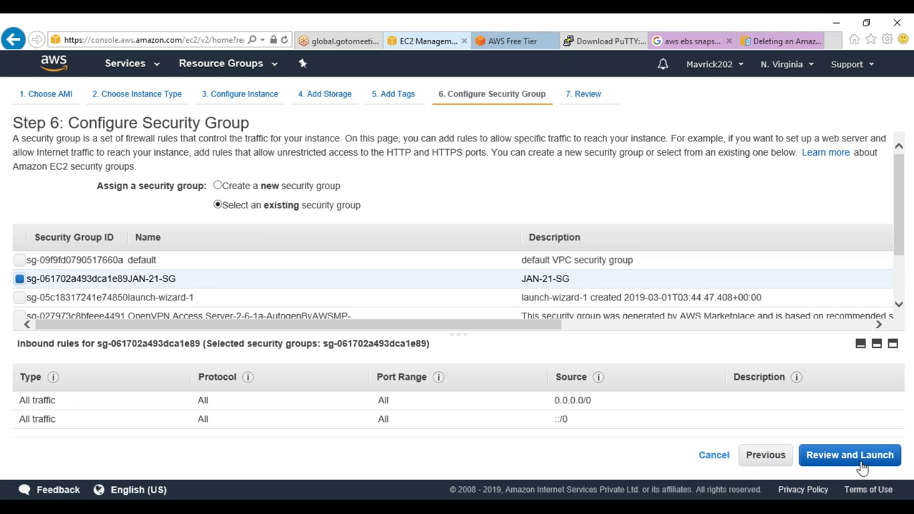
{"action": "left_click", "coordinate": [859, 461]}
Launch the instance with the JAN21 key pair, acknowledging the key file
{"action": "left_click", "coordinate": [865, 462]}
{"action": "left_click", "coordinate": [263, 342]}
{"action": "left_click", "coordinate": [293, 321]}
{"action": "left_click", "coordinate": [335, 370]}
{"action": "left_click", "coordinate": [617, 395]}
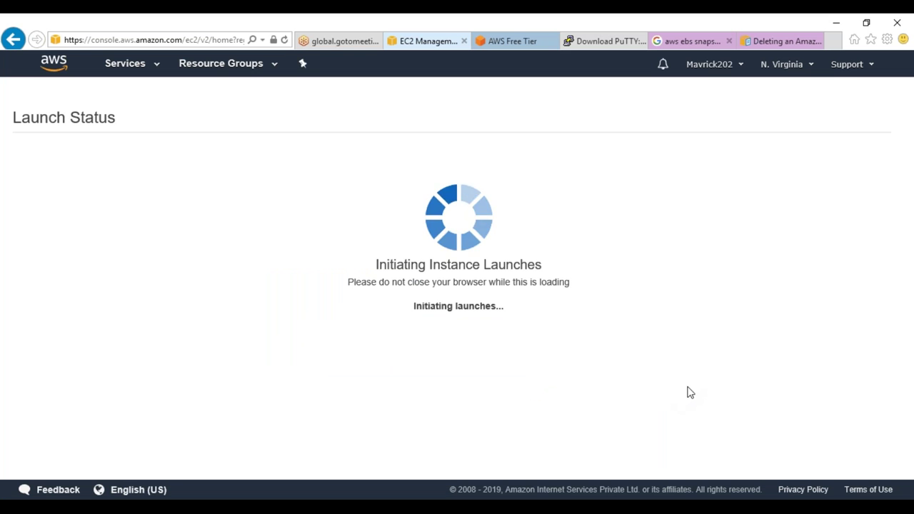
View the instances, check the Volumes and AMIs lists, and refresh the instances table
{"action": "scroll", "coordinate": [627, 343], "scroll_direction": "down", "scroll_amount": 2}
{"action": "left_click", "coordinate": [865, 461]}
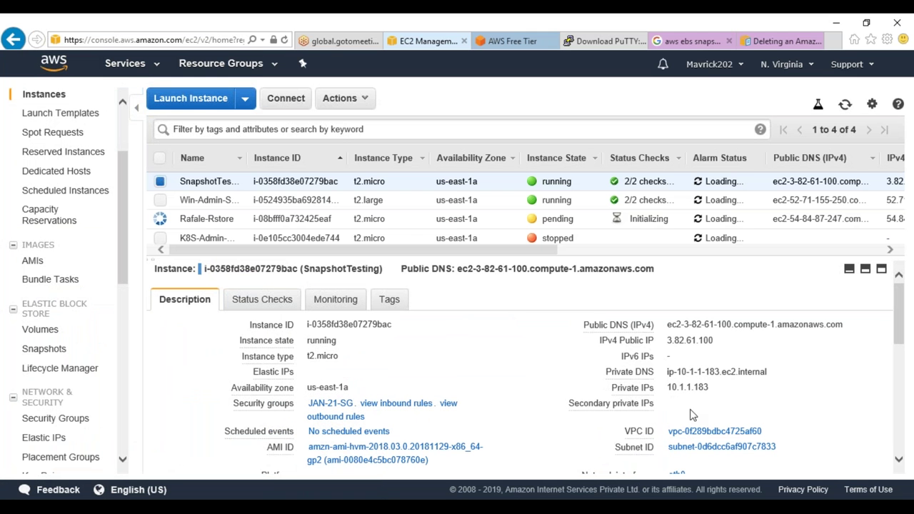
{"action": "left_click", "coordinate": [36, 330]}
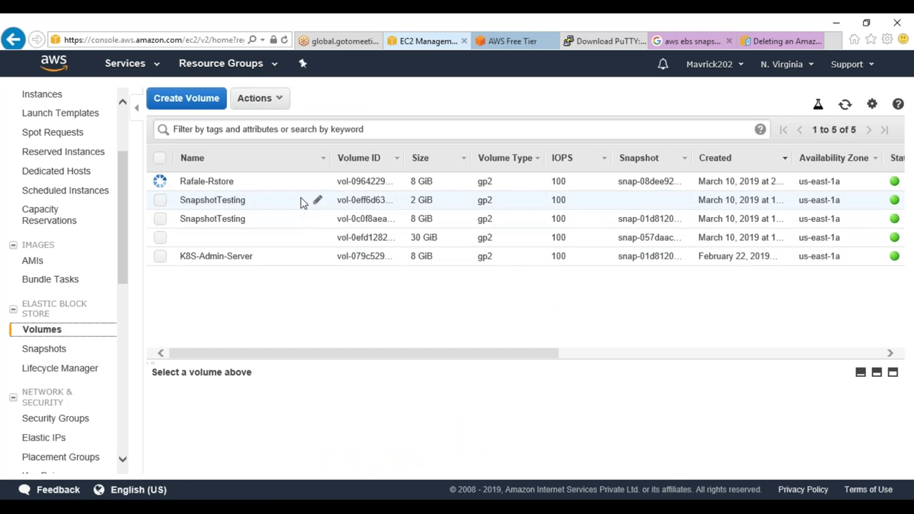
{"action": "left_click", "coordinate": [36, 261]}
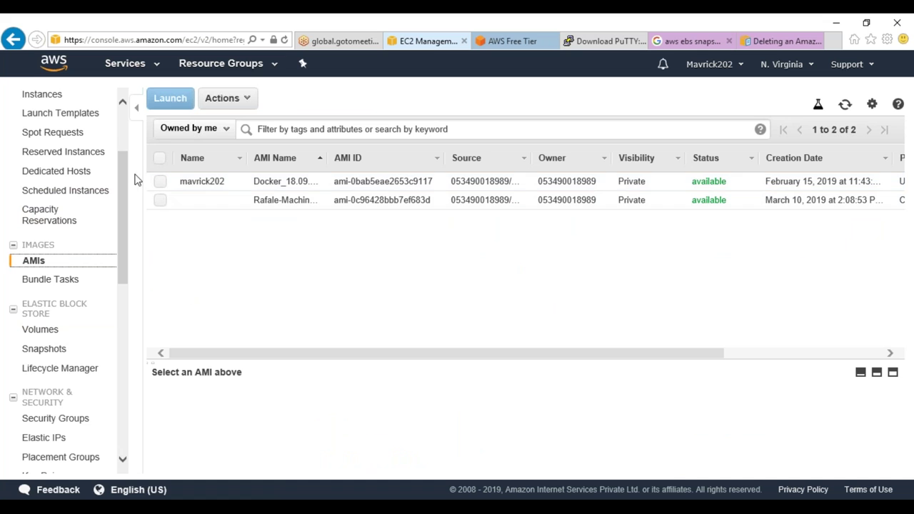
{"action": "scroll", "coordinate": [67, 204], "scroll_direction": "up", "scroll_amount": 1}
{"action": "left_click", "coordinate": [43, 154]}
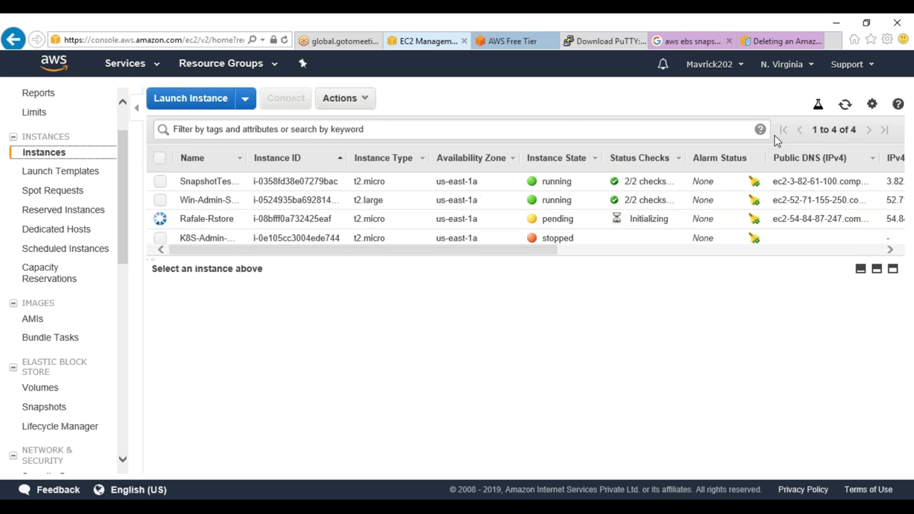
{"action": "left_click", "coordinate": [845, 104]}
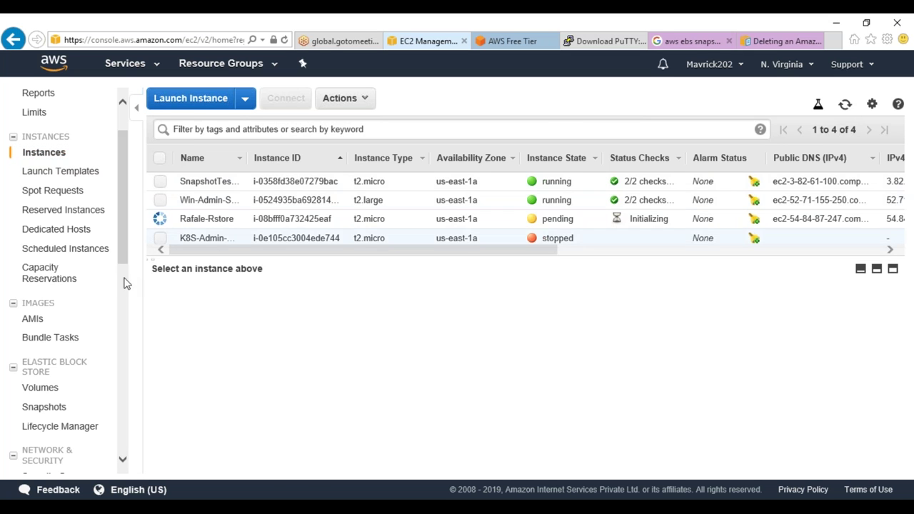
Check SnapshotTesting's action menu, then review the Snapshots and AMIs lists
{"action": "right_click", "coordinate": [319, 183]}
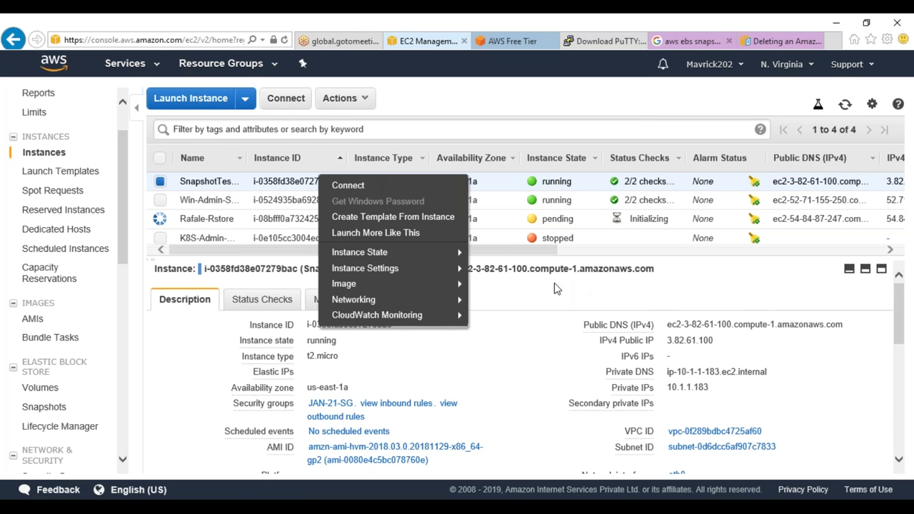
{"action": "mouse_move", "coordinate": [457, 285]}
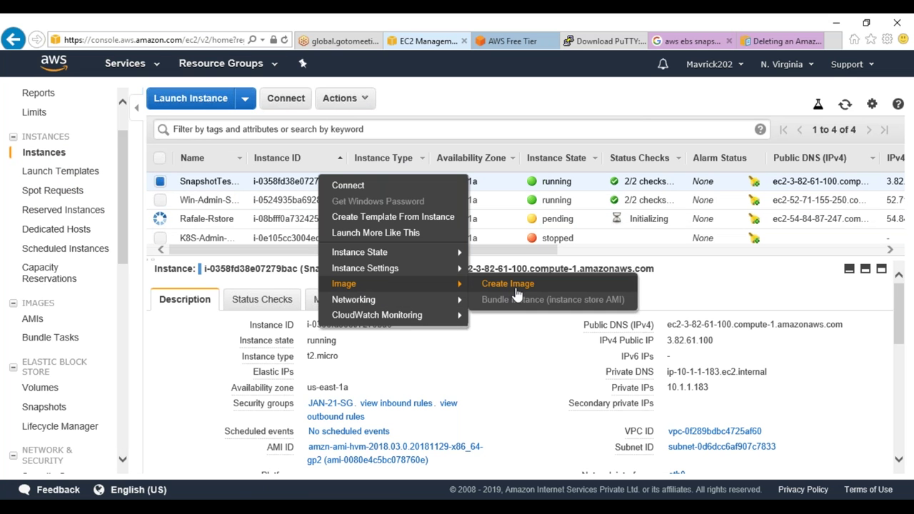
{"action": "left_click", "coordinate": [41, 407]}
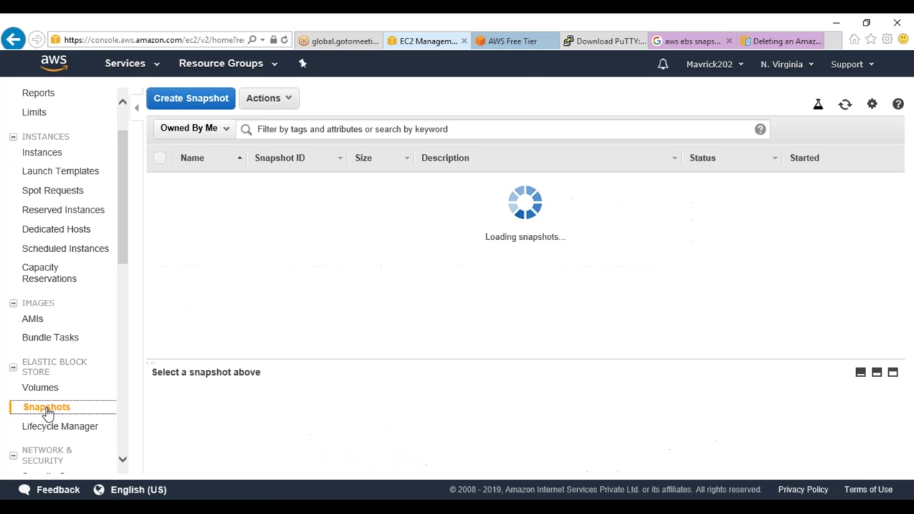
{"action": "left_click", "coordinate": [41, 322]}
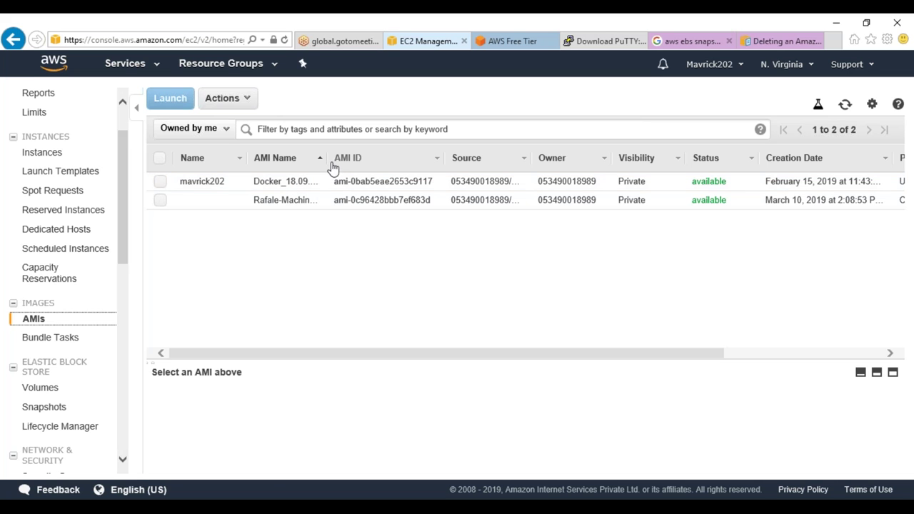
{"action": "left_click", "coordinate": [50, 156]}
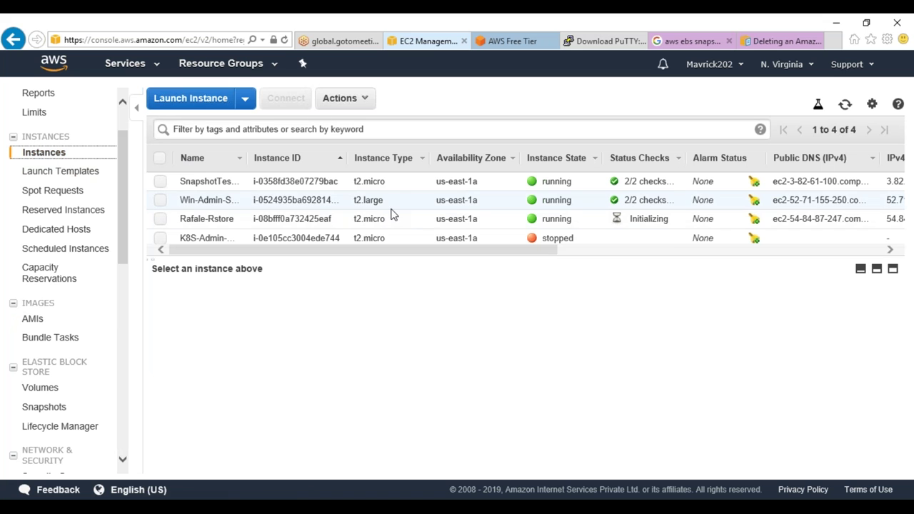
Start an image of Win-Admin-Server, then copy Rafale-Rstore's public DNS address
{"action": "right_click", "coordinate": [392, 207]}
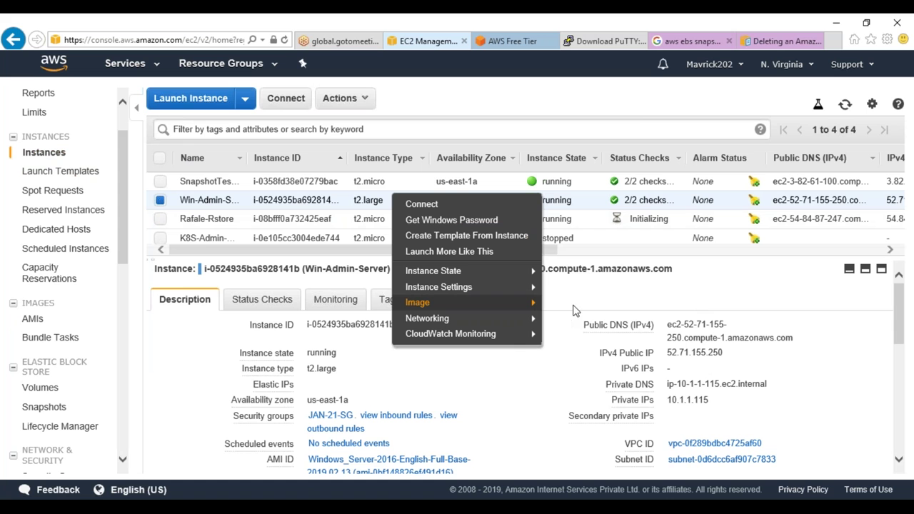
{"action": "mouse_move", "coordinate": [532, 302]}
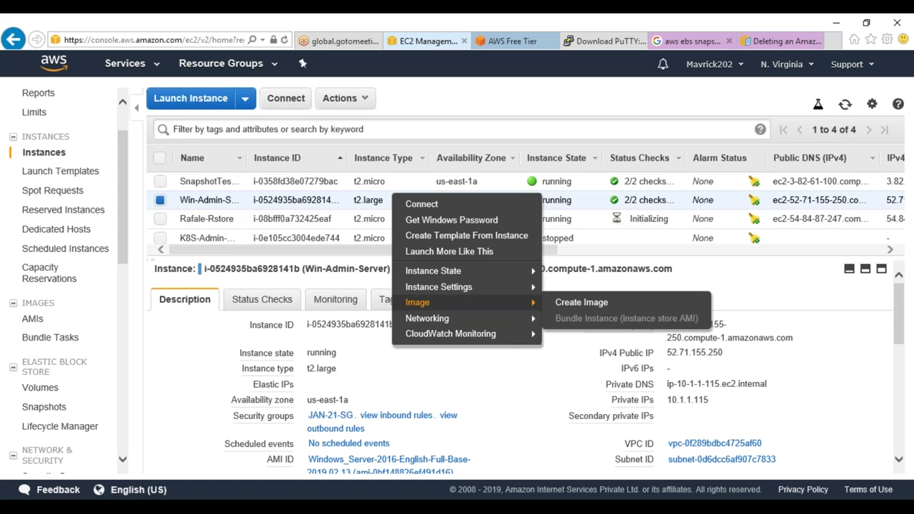
{"action": "left_click", "coordinate": [581, 305]}
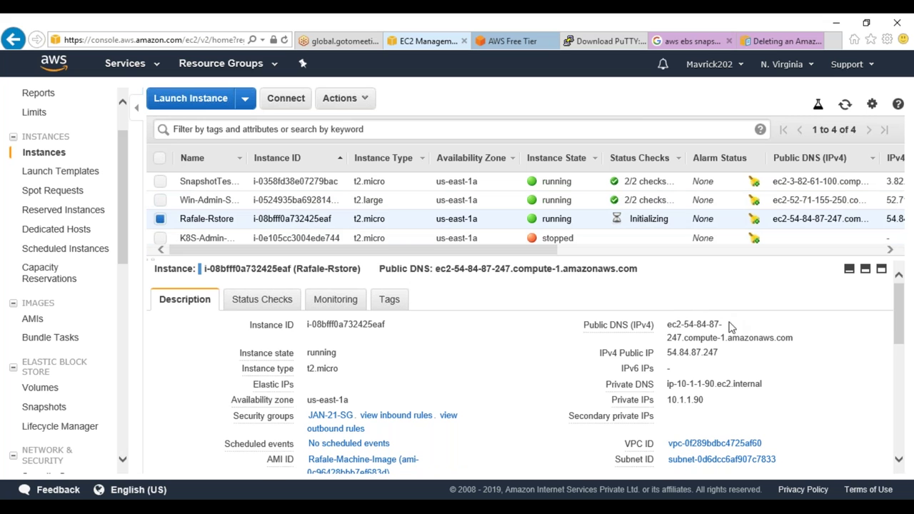
{"action": "left_click", "coordinate": [804, 339]}
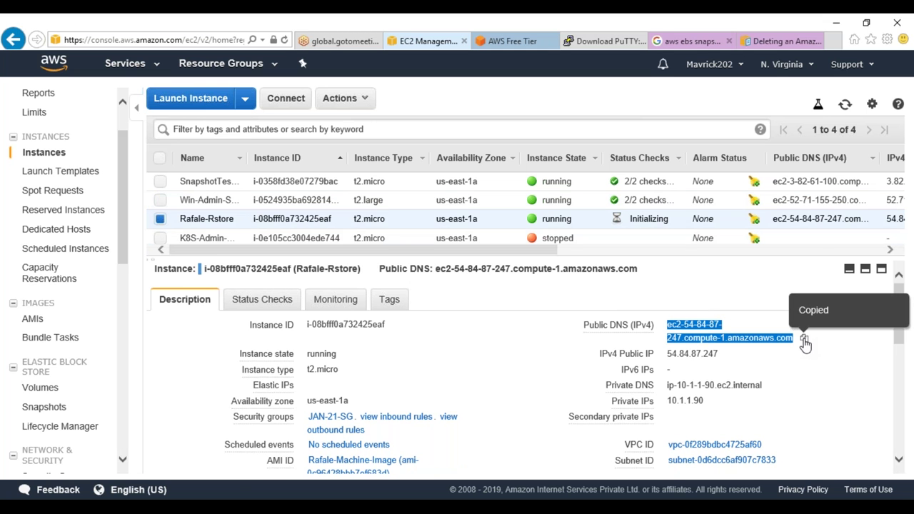
{"action": "key", "text": "alt+Tab"}
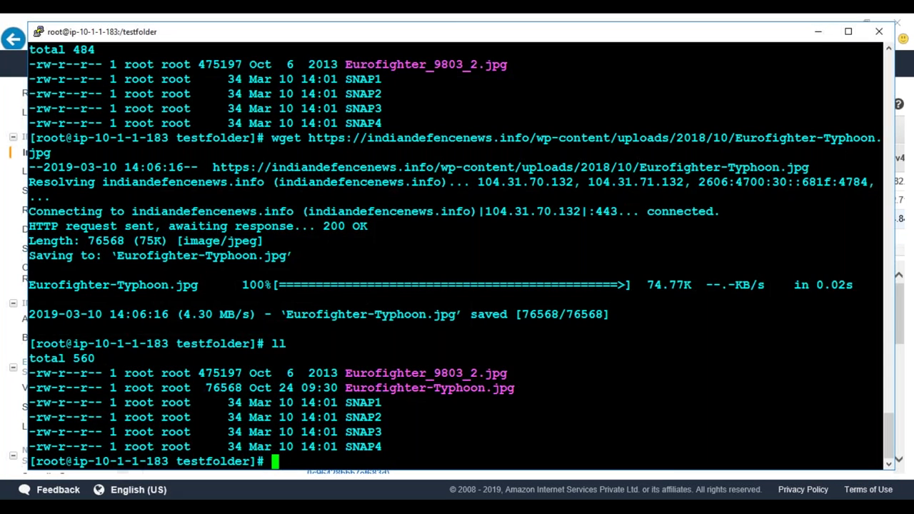
Open PuTTY and connect the saved ec2-user session to the restored instance, trusting its host key
{"action": "key", "text": "alt+Tab"}
{"action": "double_click", "coordinate": [224, 171]}
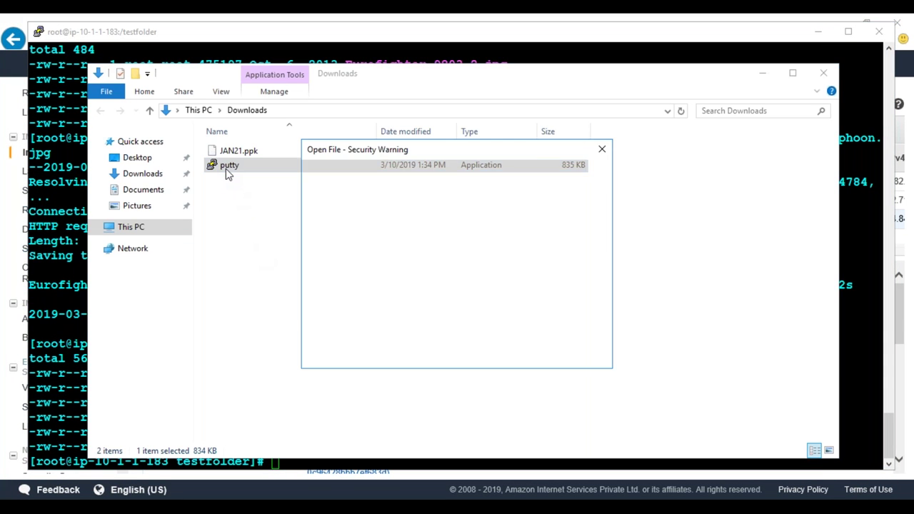
{"action": "left_click", "coordinate": [498, 277]}
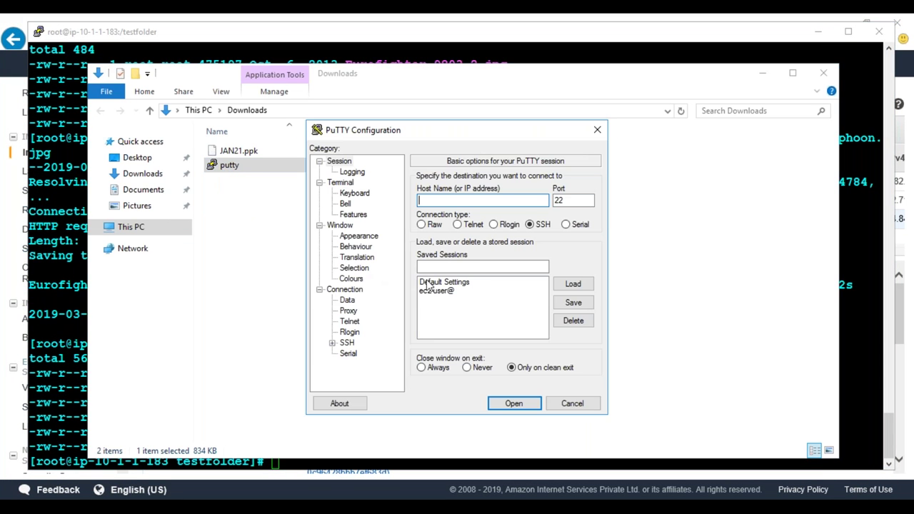
{"action": "left_click", "coordinate": [436, 291]}
{"action": "left_click", "coordinate": [573, 283]}
{"action": "left_click", "coordinate": [499, 201]}
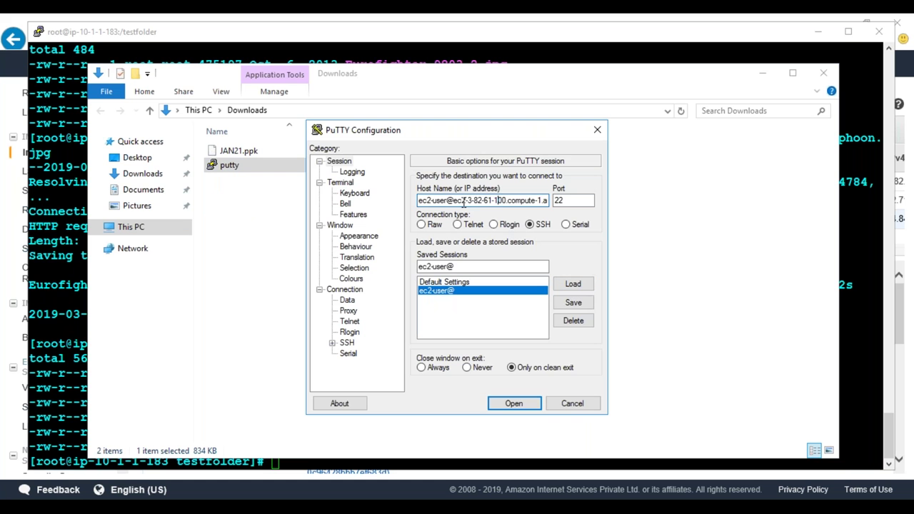
{"action": "left_click_drag", "start_coordinate": [454, 202], "coordinate": [673, 220]}
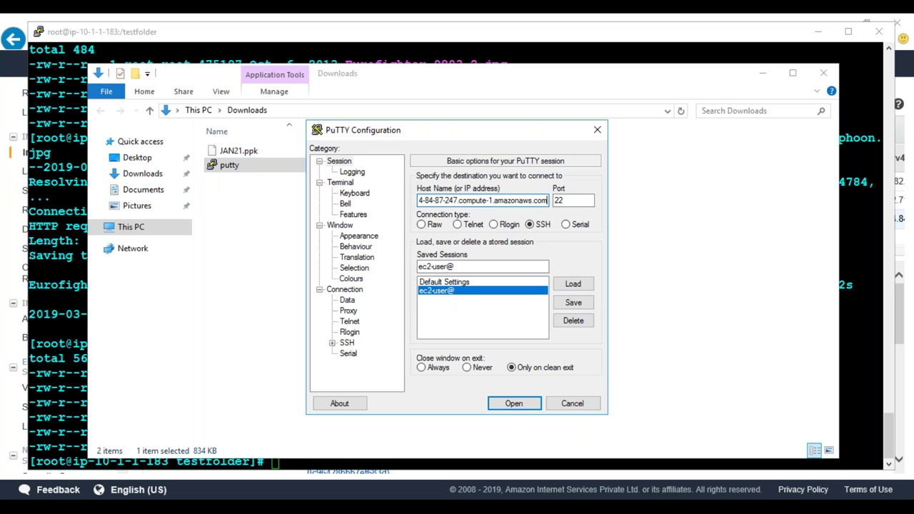
{"action": "left_click", "coordinate": [514, 403]}
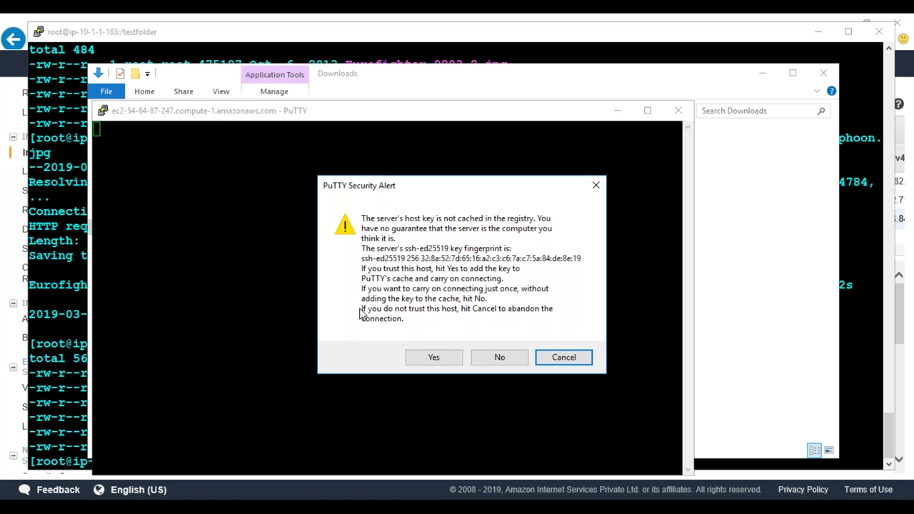
{"action": "left_click", "coordinate": [437, 359]}
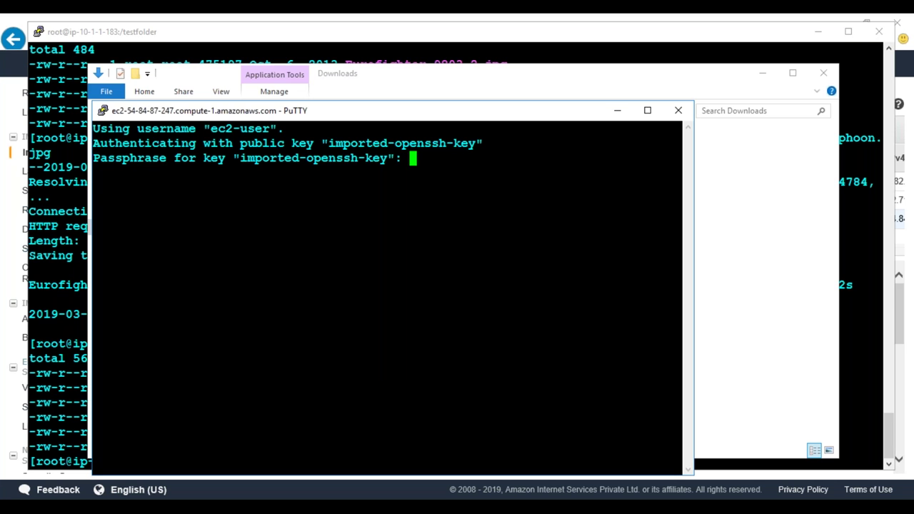
{"action": "key", "text": "Return"}
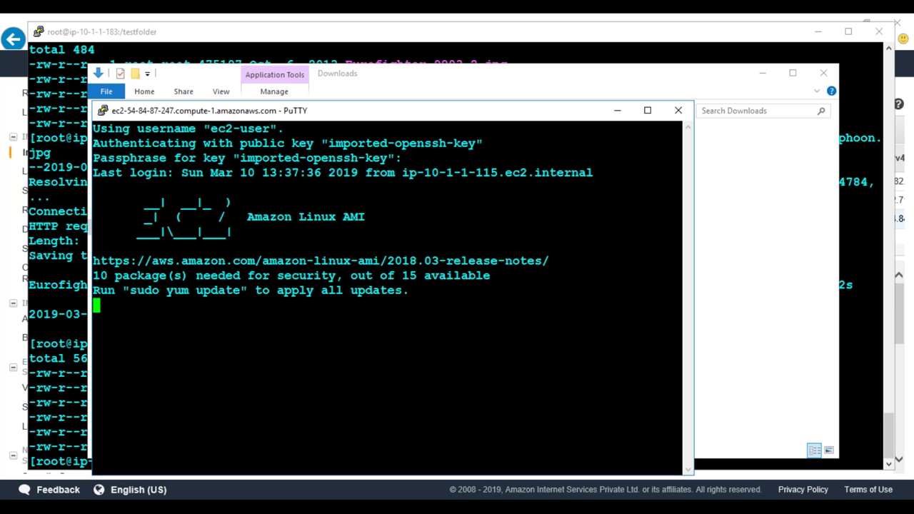
Become root with sudo su -, clear the screen and list the root directory
{"action": "type", "text": "sudo su -"}
{"action": "key", "text": "Return"}
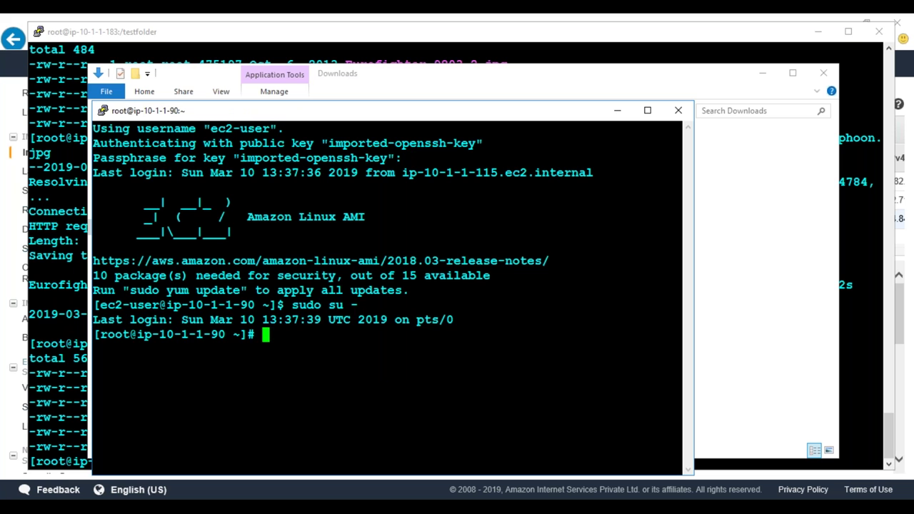
{"action": "type", "text": "clear"}
{"action": "key", "text": "Return"}
{"action": "type", "text": "ll "}
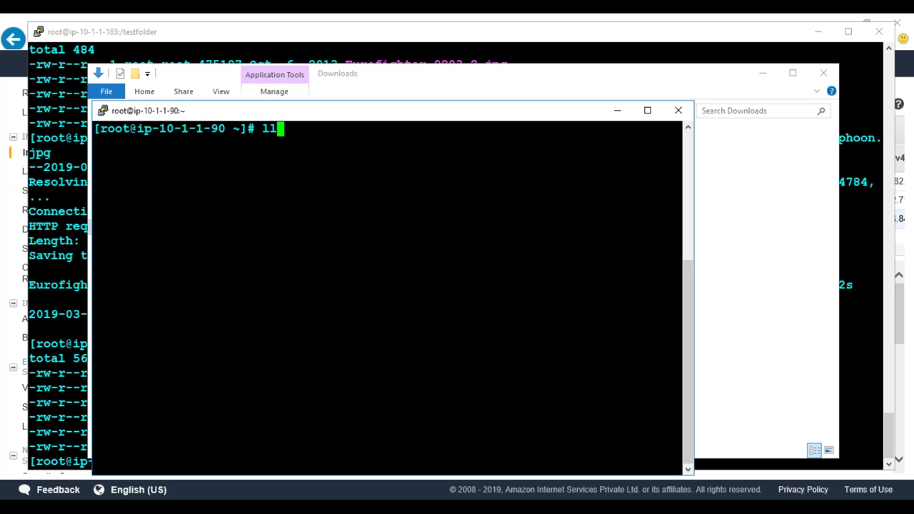
{"action": "type", "text": "/"}
{"action": "key", "text": "Return"}
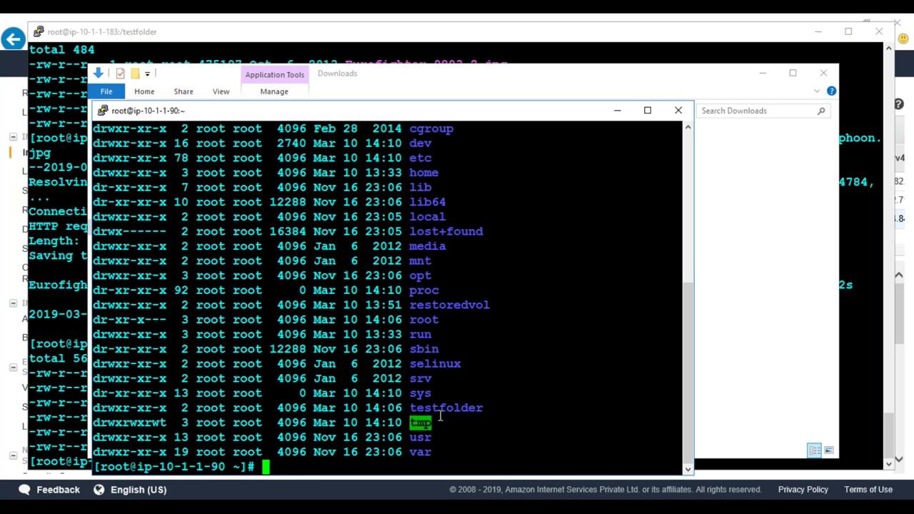
Change to /testfolder and list its two Eurofighter images and SNAP1–SNAP4
{"action": "type", "text": "cd /te"}
{"action": "key", "text": "BackSpace"}
{"action": "key", "text": "BackSpace"}
{"action": "type", "text": "/tes"}
{"action": "key", "text": "Tab"}
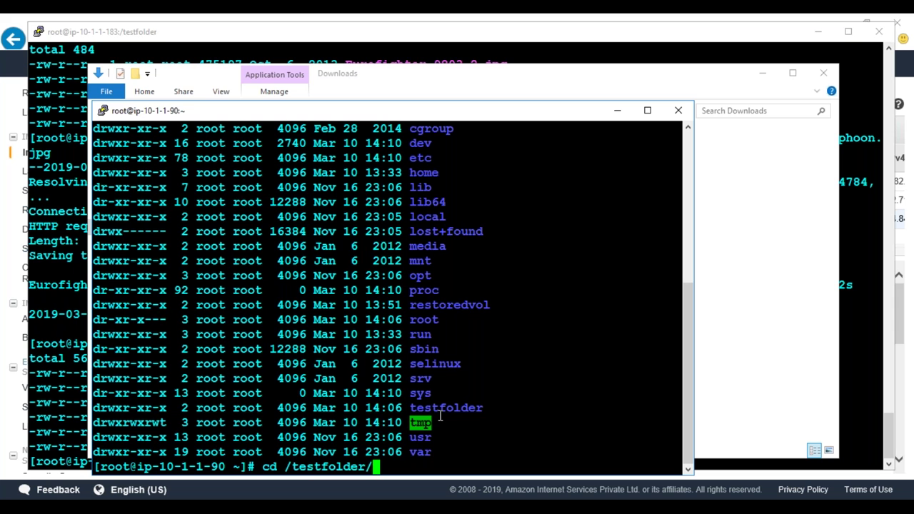
{"action": "key", "text": "Return"}
{"action": "key", "text": "ctrl+l"}
{"action": "type", "text": "ll"}
{"action": "key", "text": "Return"}
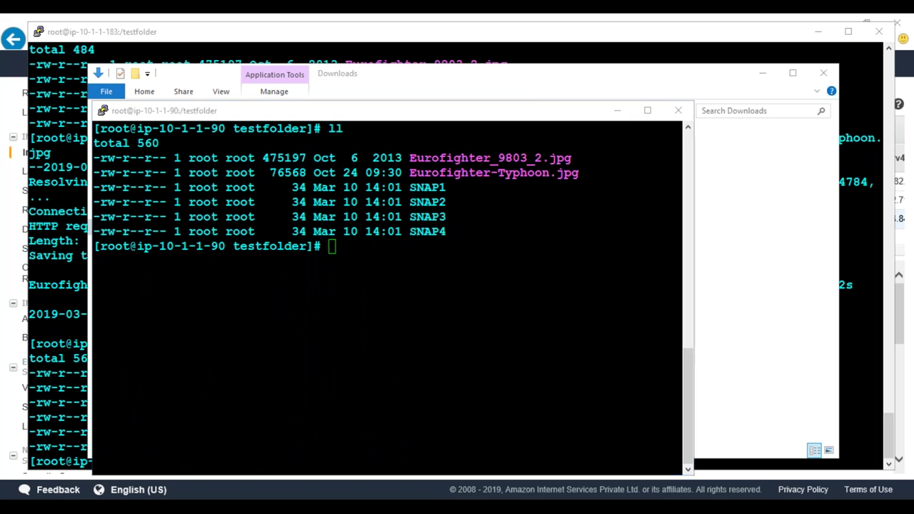
{"action": "key", "text": "alt+Tab"}
Below the AMI line, type 'I have a EC2 Server with 4 Data disks.' with 'OS -1' and 'Data Disk -4'
{"action": "left_click", "coordinate": [414, 165]}
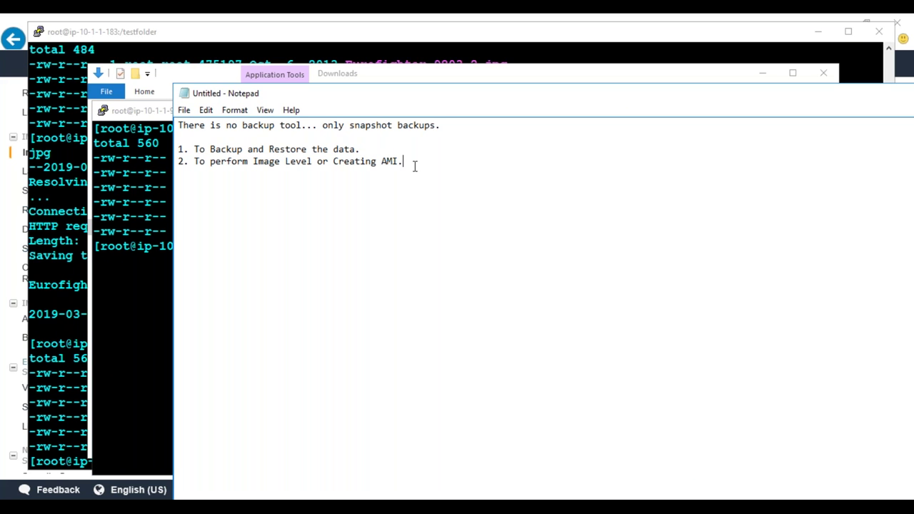
{"action": "type", "text": "I have a EC2 Server with 4 Data disks.  "}
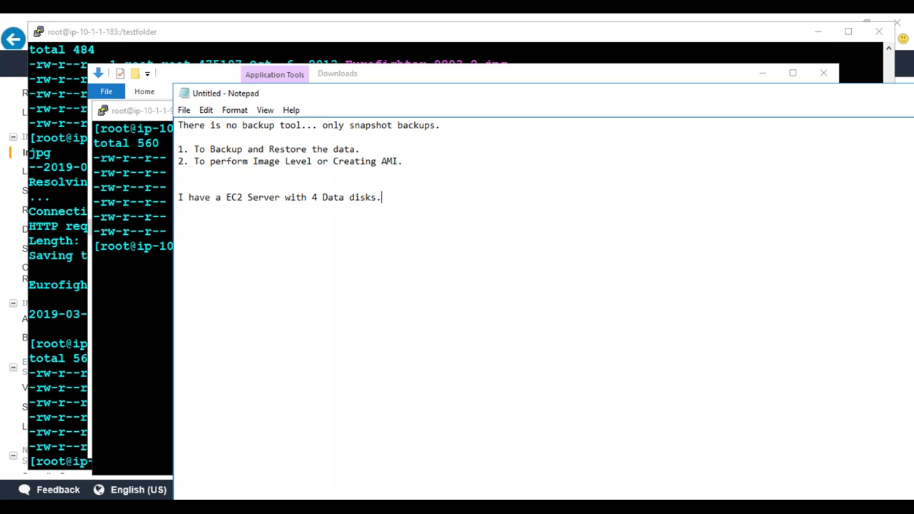
{"action": "type", "text": "OS -1 Data D"}
{"action": "key", "text": "BackSpace"}
{"action": "type", "text": "ata Ds"}
{"action": "key", "text": "BackSpace"}
{"action": "type", "text": "isk -4"}
{"action": "left_click_drag", "start_coordinate": [256, 232], "coordinate": [178, 234]}
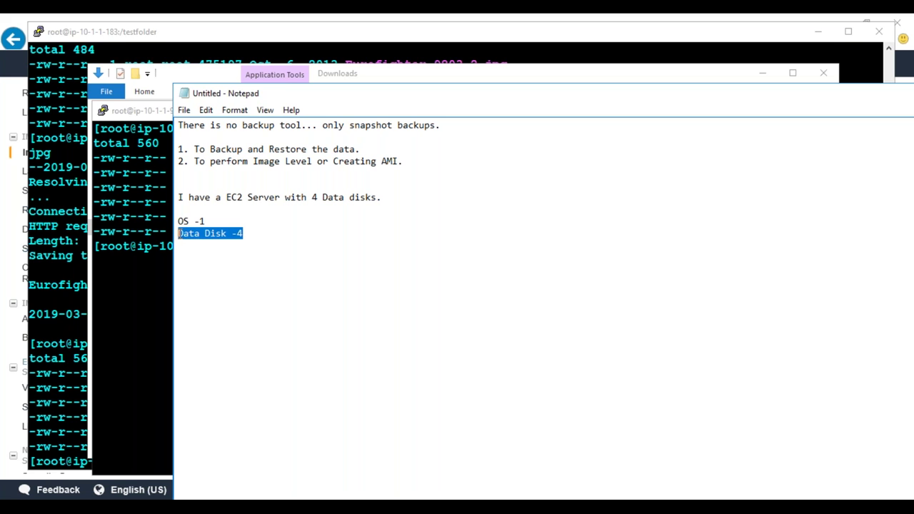
{"action": "left_click_drag", "start_coordinate": [207, 220], "coordinate": [180, 217]}
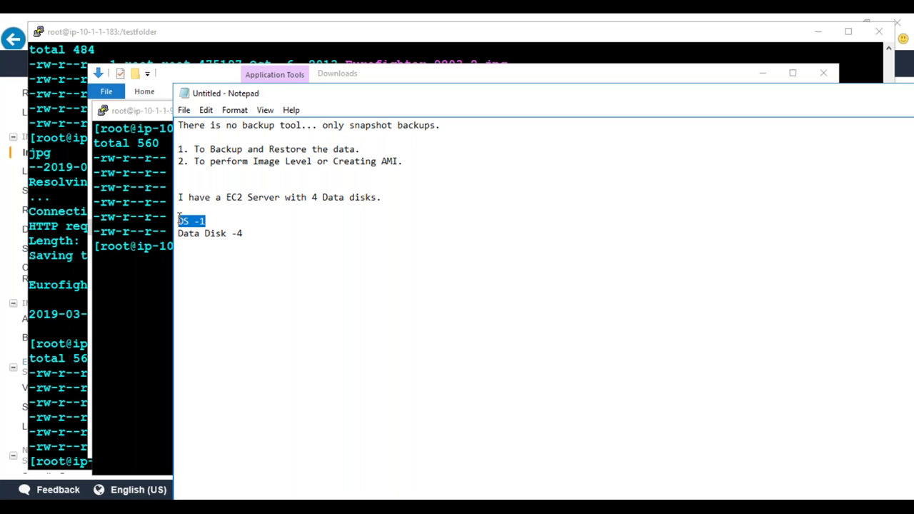
{"action": "left_click_drag", "start_coordinate": [243, 234], "coordinate": [177, 222]}
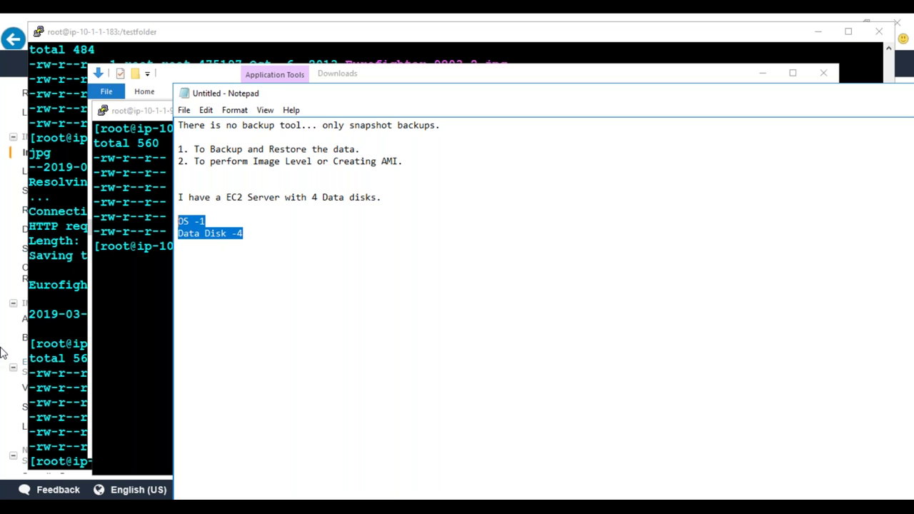
{"action": "left_click", "coordinate": [2, 352]}
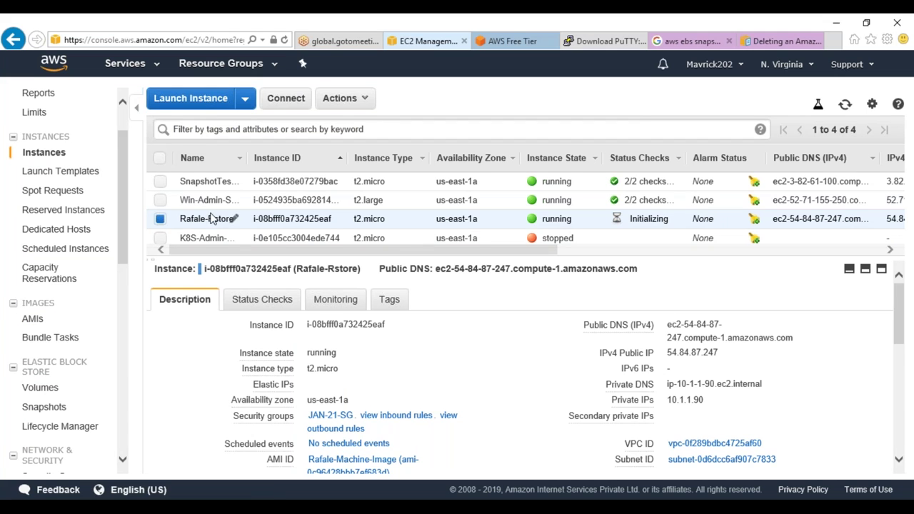
Browse the Volumes, Snapshots and AMIs lists, checking the RootVolBackup snapshot's actions
{"action": "left_click", "coordinate": [42, 387]}
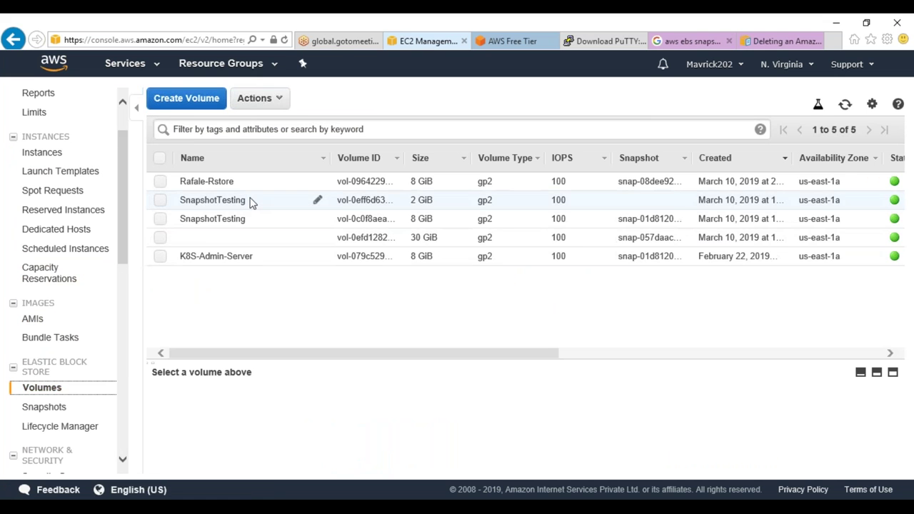
{"action": "left_click", "coordinate": [42, 407]}
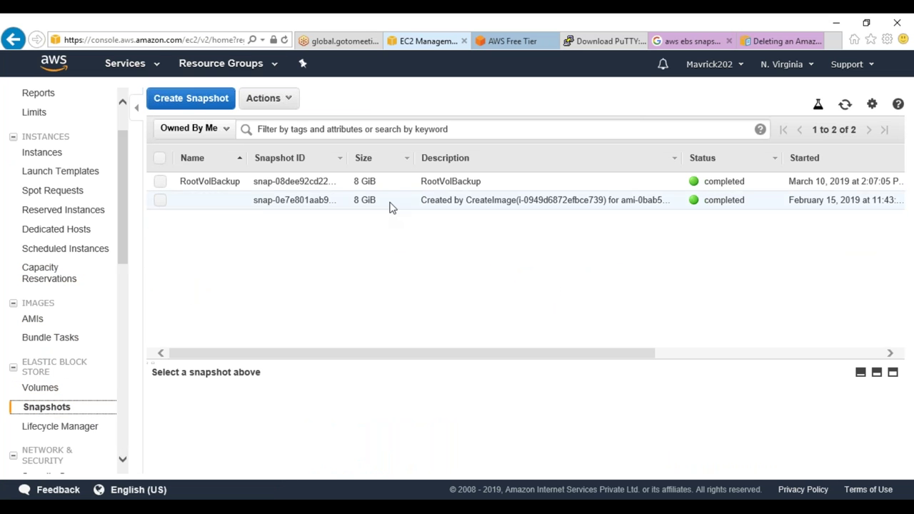
{"action": "right_click", "coordinate": [391, 182]}
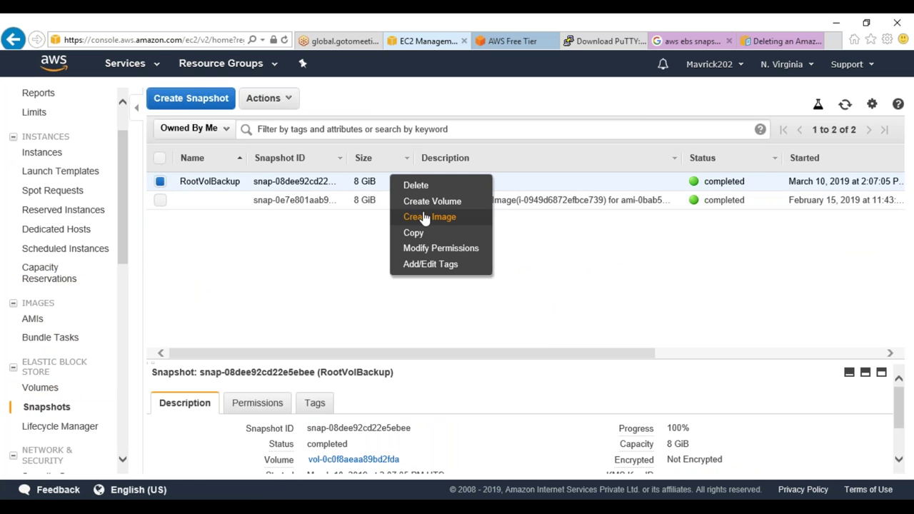
{"action": "left_click", "coordinate": [40, 387]}
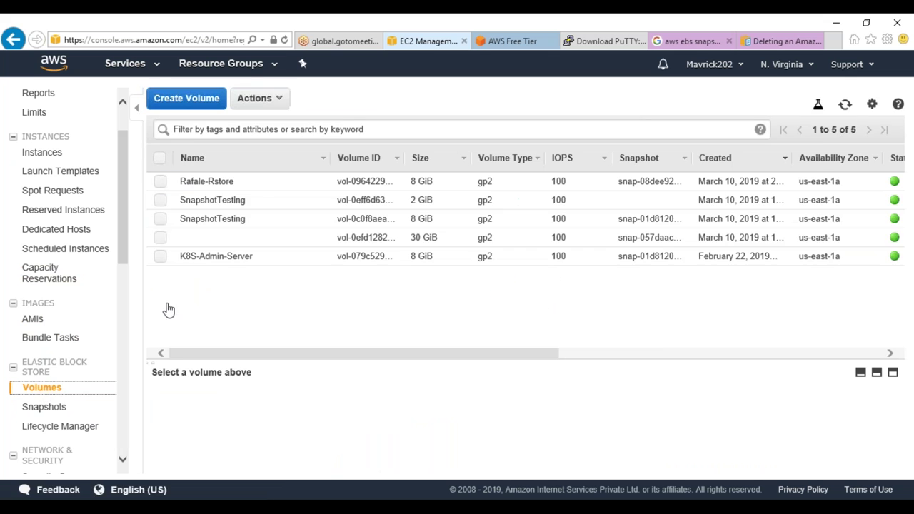
{"action": "left_click", "coordinate": [36, 319]}
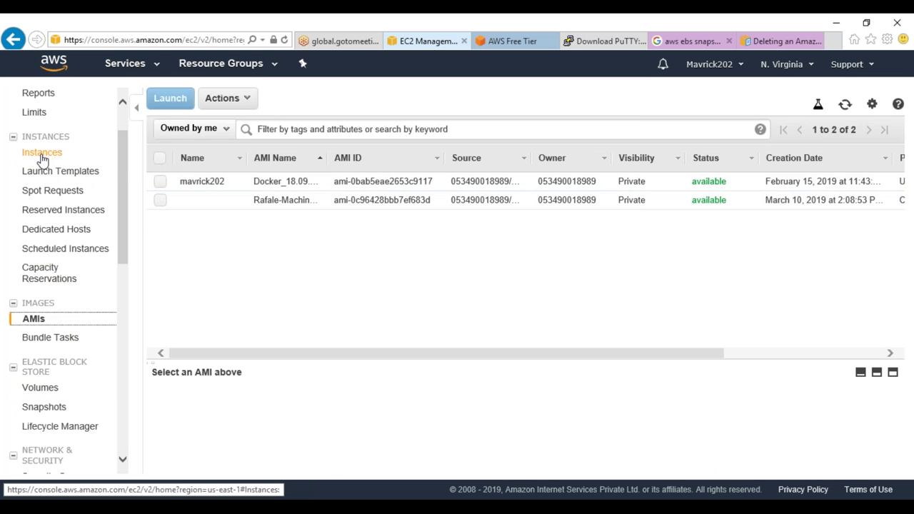
{"action": "left_click", "coordinate": [44, 407]}
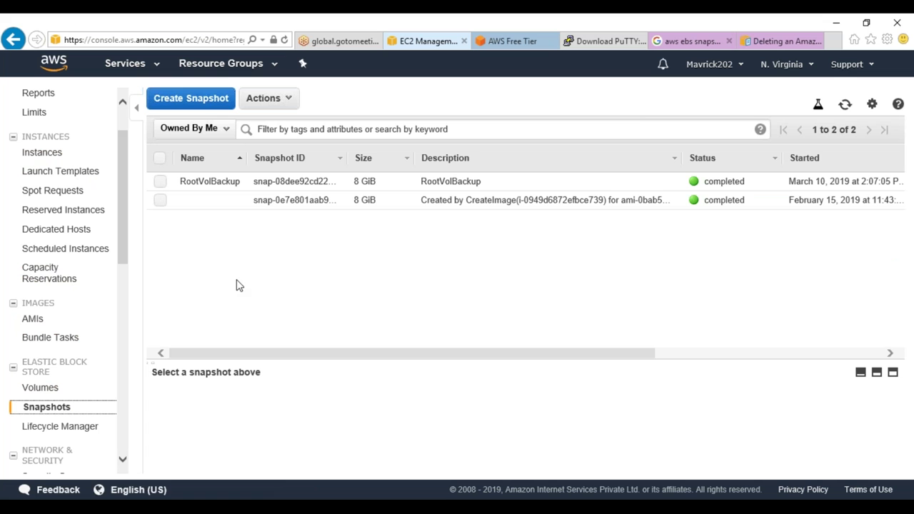
{"action": "left_click", "coordinate": [40, 387]}
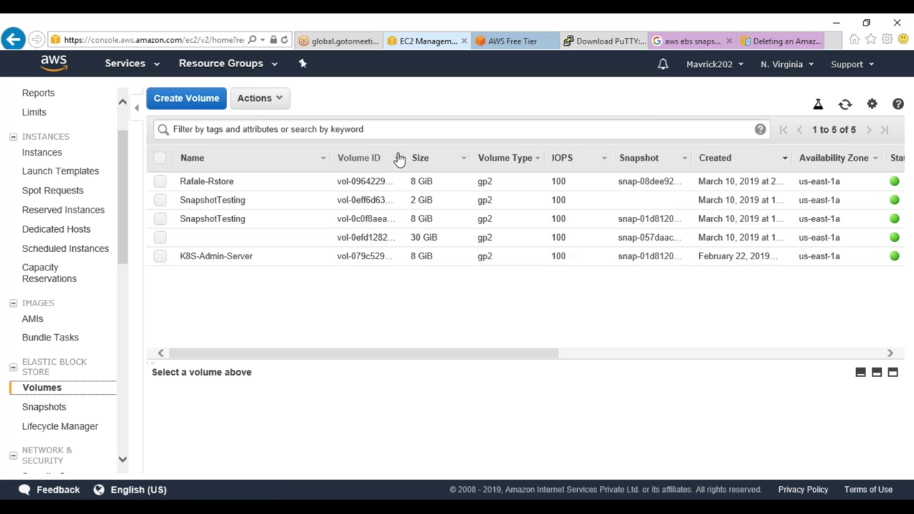
{"action": "left_click", "coordinate": [40, 319]}
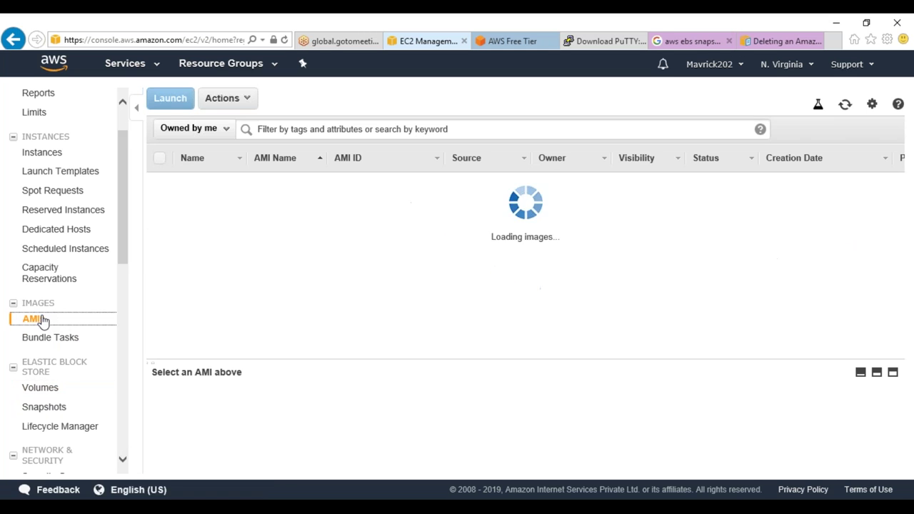
Sort instances by ID descending and start a Create Image for SnapshotTesting
{"action": "left_click", "coordinate": [43, 152]}
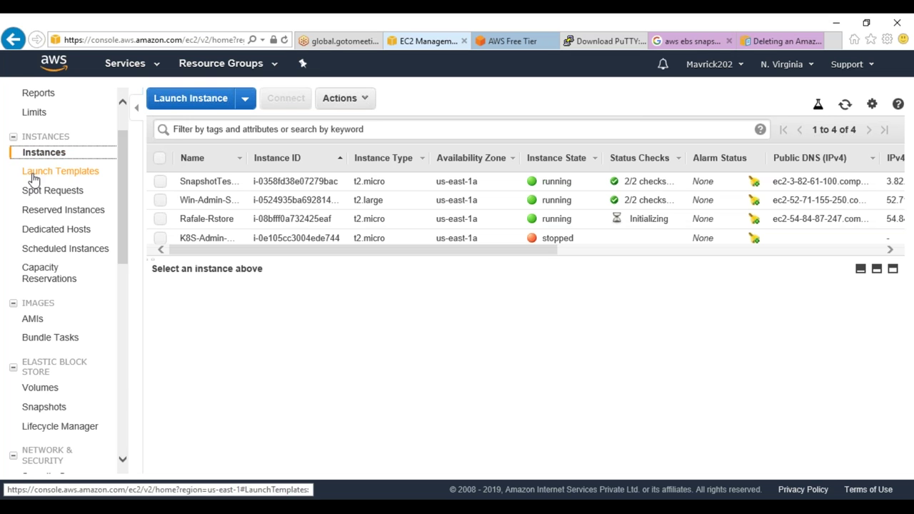
{"action": "left_click", "coordinate": [296, 160]}
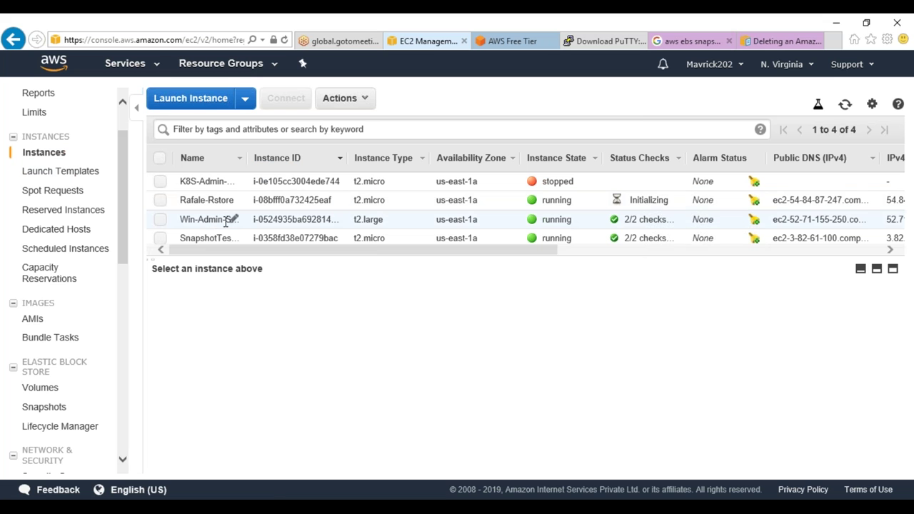
{"action": "left_click", "coordinate": [226, 237]}
{"action": "right_click", "coordinate": [227, 237]}
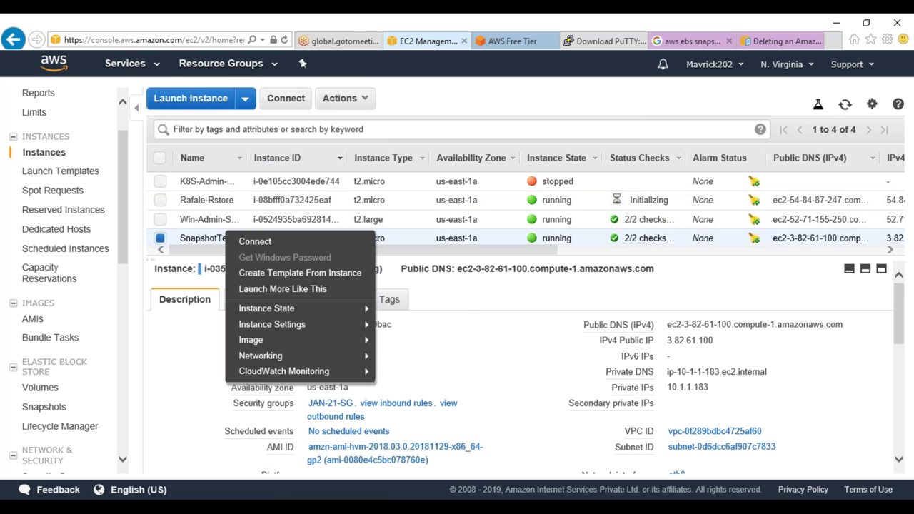
{"action": "mouse_move", "coordinate": [267, 341]}
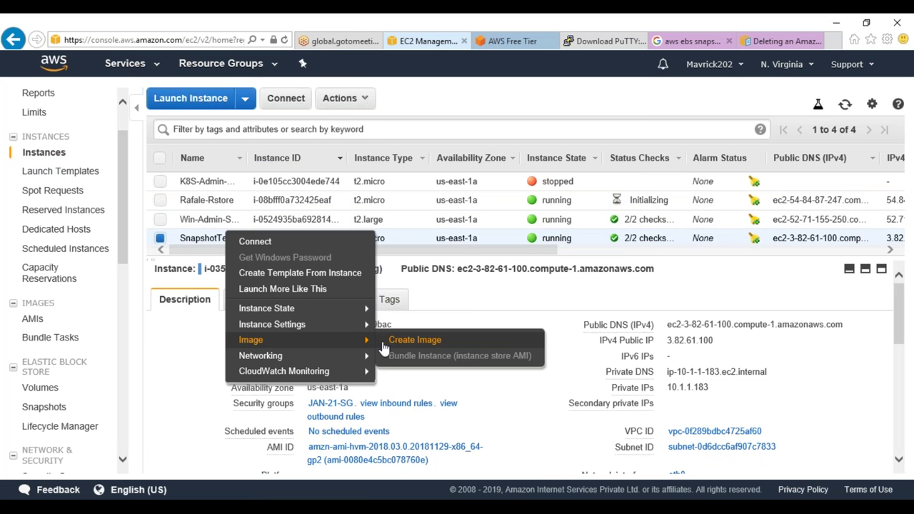
{"action": "left_click", "coordinate": [392, 344]}
Name the image Rafale-Imagelvel_Backup and set it not to reboot the instance
{"action": "left_click", "coordinate": [306, 163]}
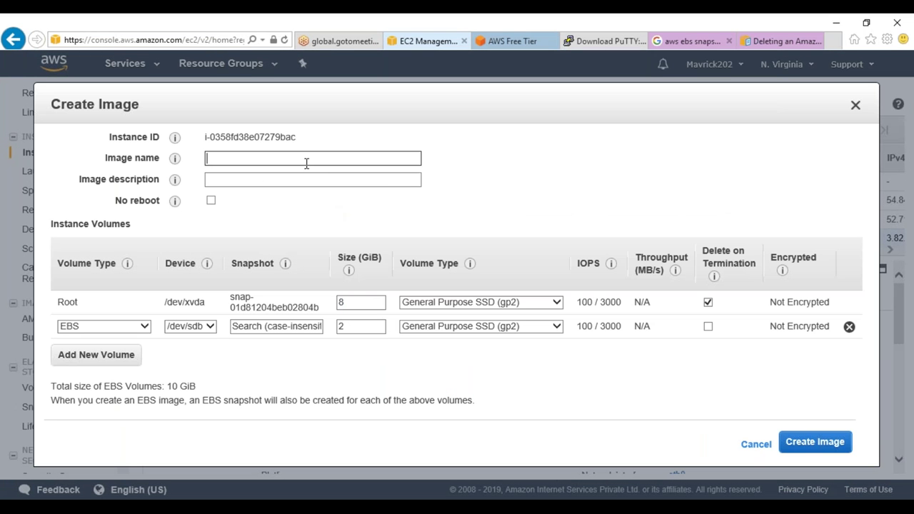
{"action": "type", "text": "Rafale-Imagelve"}
{"action": "key", "text": "BackSpace"}
{"action": "type", "text": "Ver_Backup"}
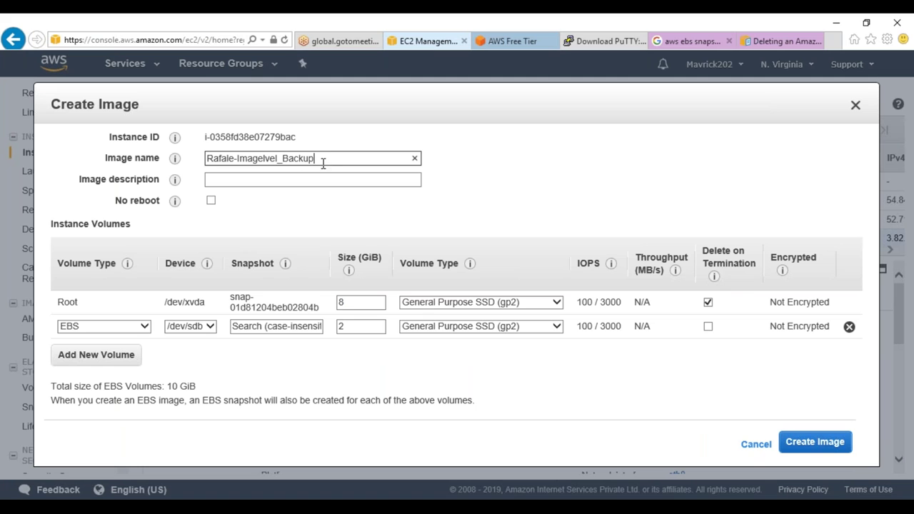
{"action": "left_click_drag", "start_coordinate": [323, 163], "coordinate": [98, 163]}
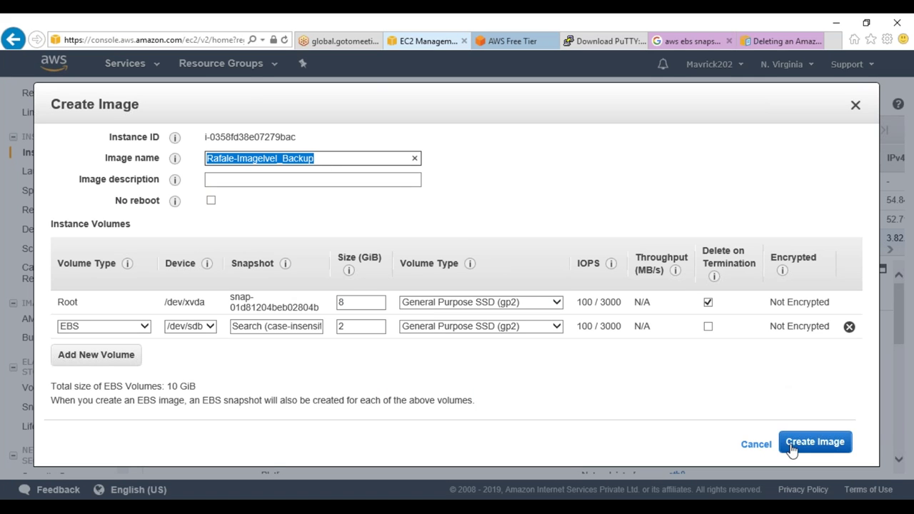
{"action": "left_click", "coordinate": [211, 201]}
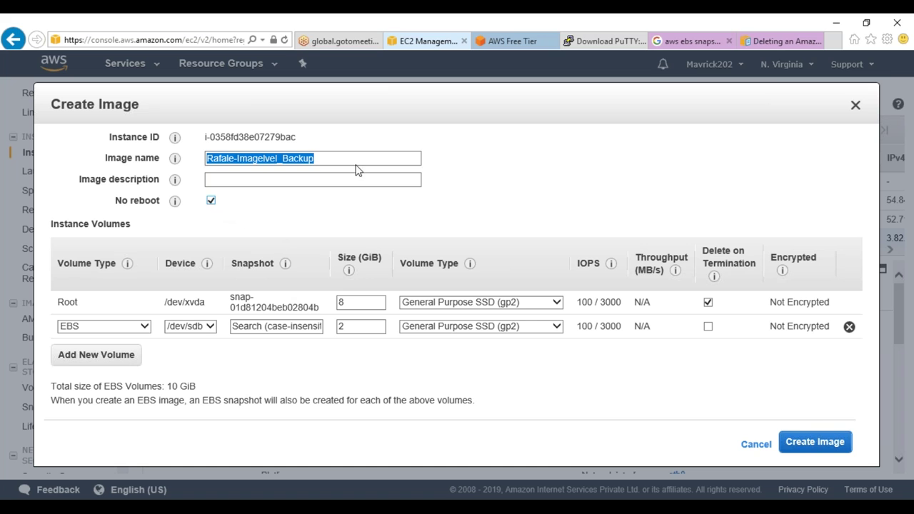
Copy the image name into the image description field
{"action": "left_click_drag", "start_coordinate": [357, 169], "coordinate": [118, 157]}
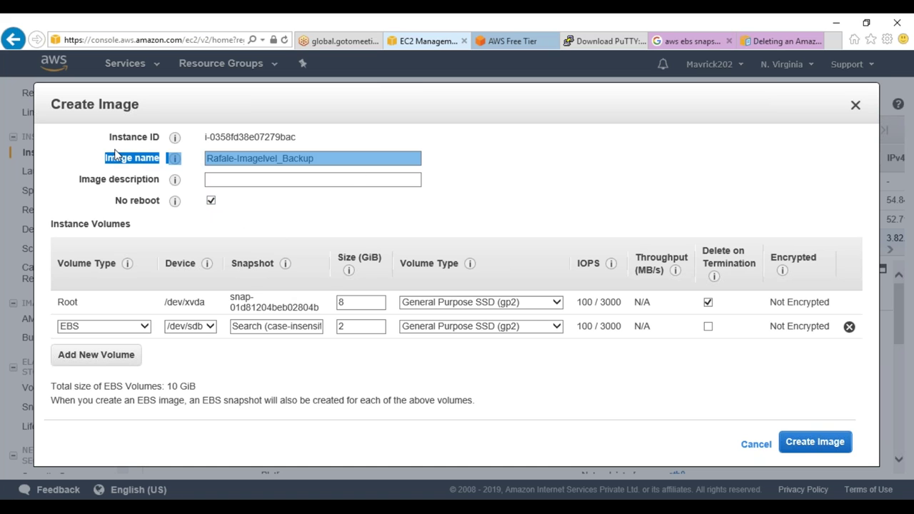
{"action": "left_click", "coordinate": [318, 158]}
{"action": "left_click_drag", "start_coordinate": [318, 159], "coordinate": [198, 148]}
{"action": "key", "text": "ctrl+c"}
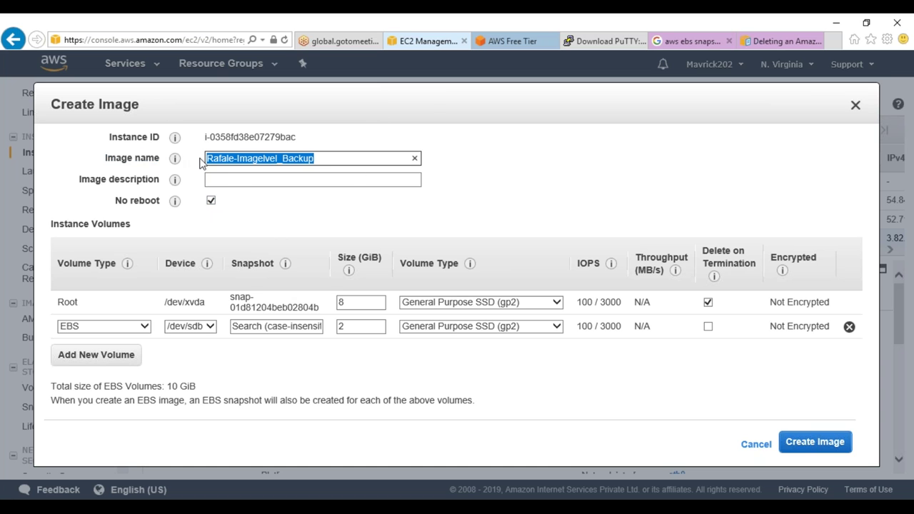
{"action": "left_click", "coordinate": [259, 179]}
{"action": "key", "text": "ctrl+v"}
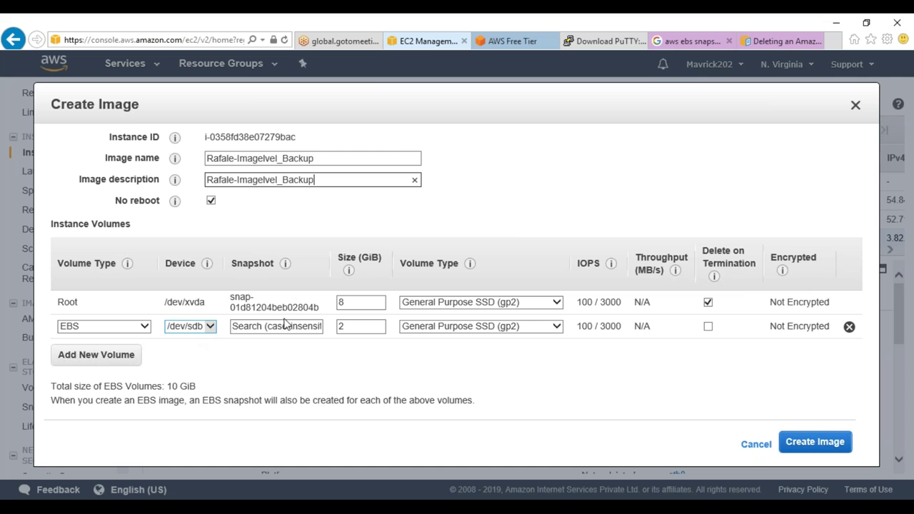
Remove the extra 2 GiB volume, keeping only the 8 GiB root, and submit the image request
{"action": "left_click", "coordinate": [849, 328]}
{"action": "left_click", "coordinate": [731, 420]}
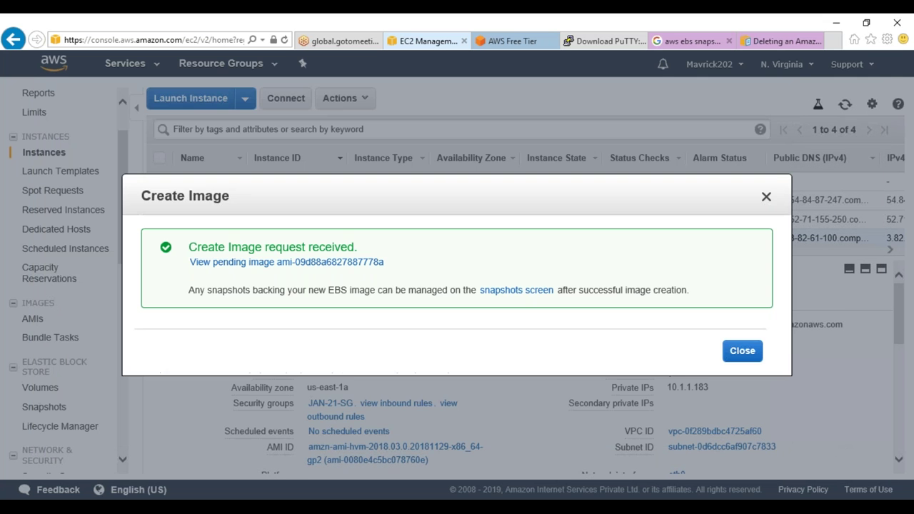
{"action": "left_click", "coordinate": [736, 359]}
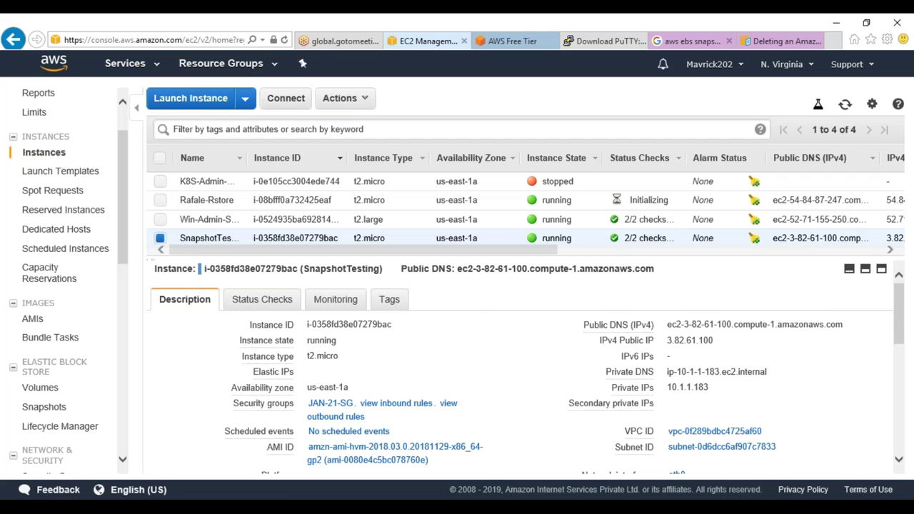
Refresh the snapshot list, then confirm Rafale-Imagelvel_Backup is listed among the AMIs with its full name visible
{"action": "left_click", "coordinate": [46, 409]}
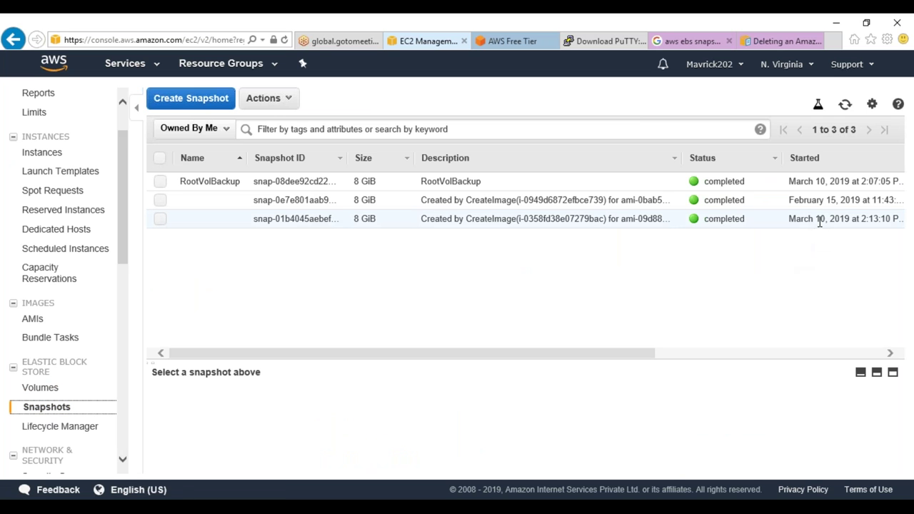
{"action": "left_click", "coordinate": [854, 106]}
{"action": "left_click", "coordinate": [851, 109]}
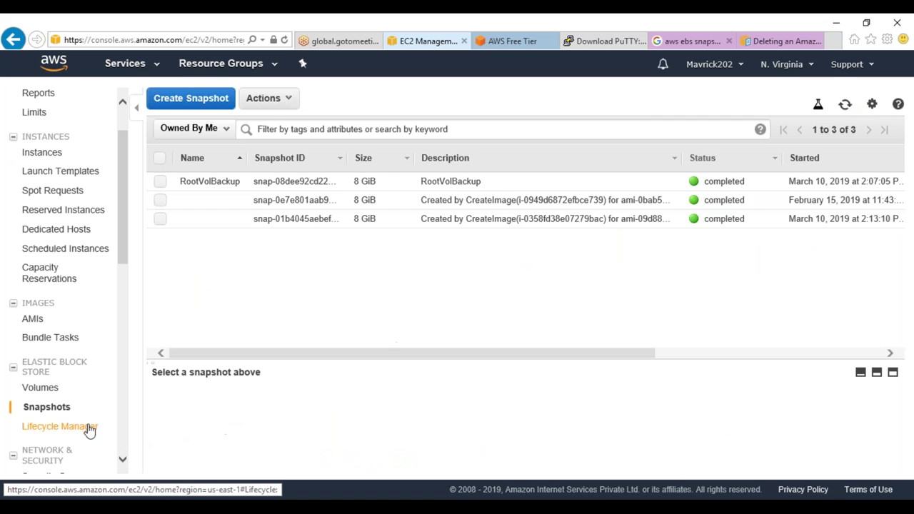
{"action": "left_click", "coordinate": [34, 320]}
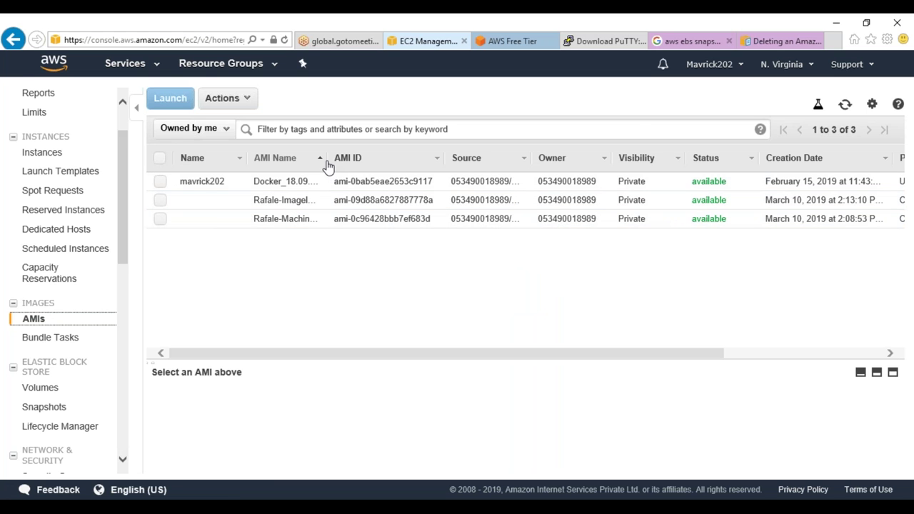
{"action": "left_click_drag", "start_coordinate": [322, 159], "coordinate": [474, 169]}
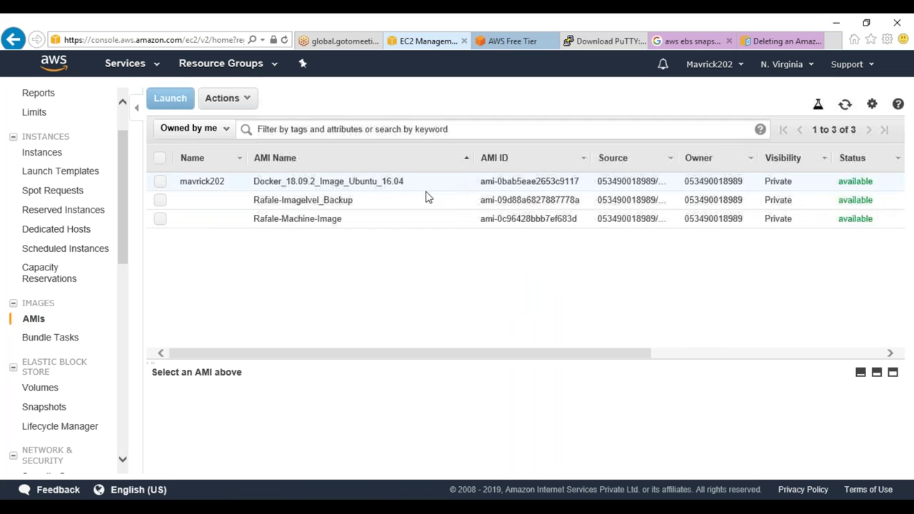
{"action": "left_click", "coordinate": [336, 201]}
{"action": "mouse_move", "coordinate": [246, 507]}
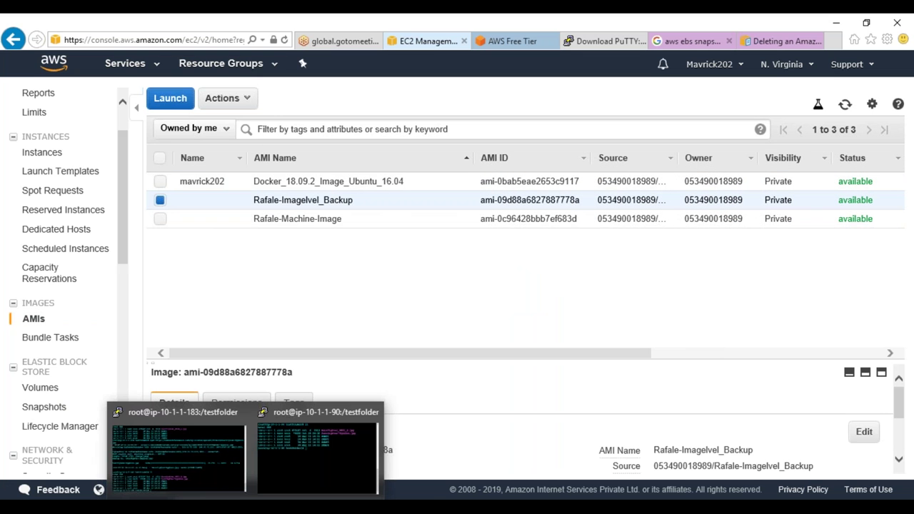
Return to the snapshot list and scroll across the three completed 8 GiB snapshots
{"action": "left_click", "coordinate": [44, 406]}
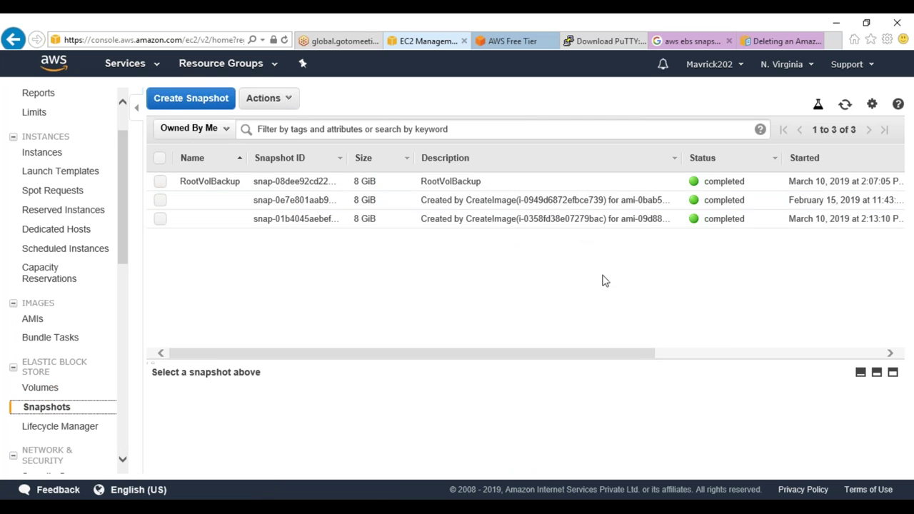
{"action": "left_click_drag", "start_coordinate": [635, 359], "coordinate": [704, 357]}
{"action": "left_click_drag", "start_coordinate": [644, 349], "coordinate": [776, 346]}
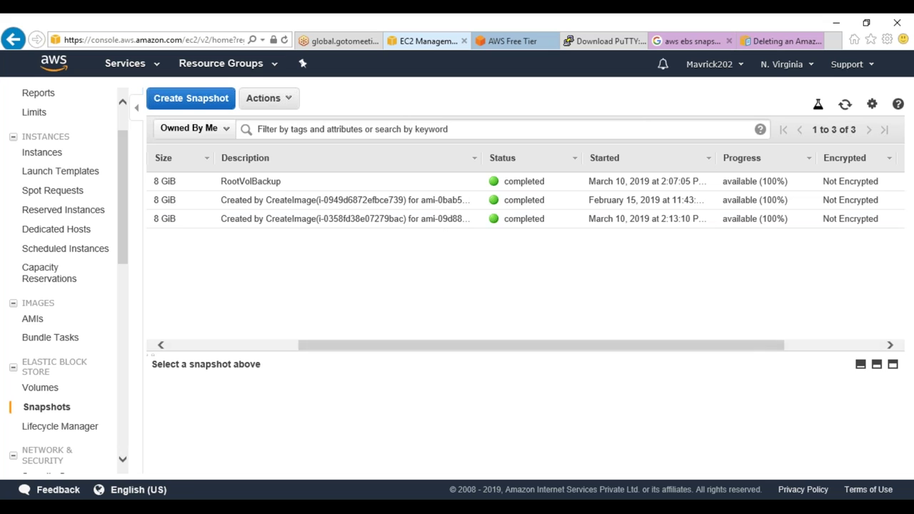
{"action": "left_click_drag", "start_coordinate": [379, 350], "coordinate": [222, 350]}
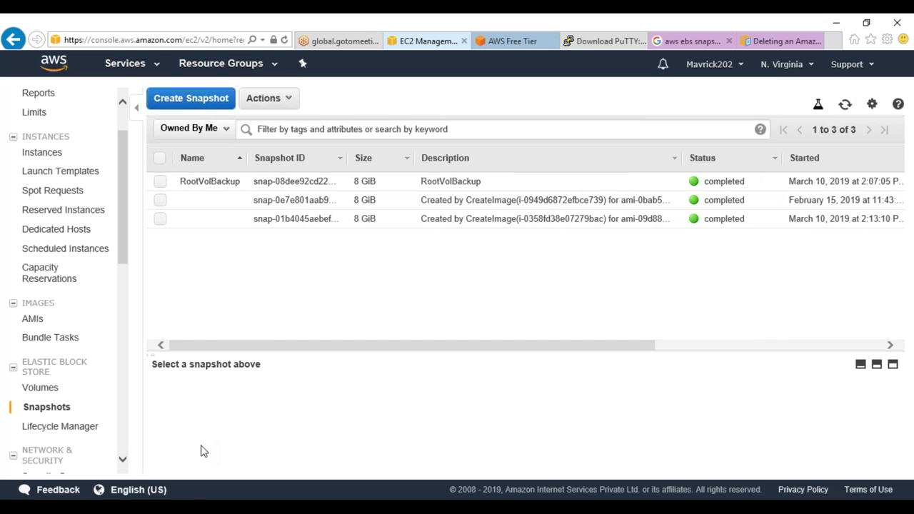
Extend point 1 in Notepad: using volume level snapshots, to restore, convert the snapshot into a volume
{"action": "key", "text": "alt+Tab"}
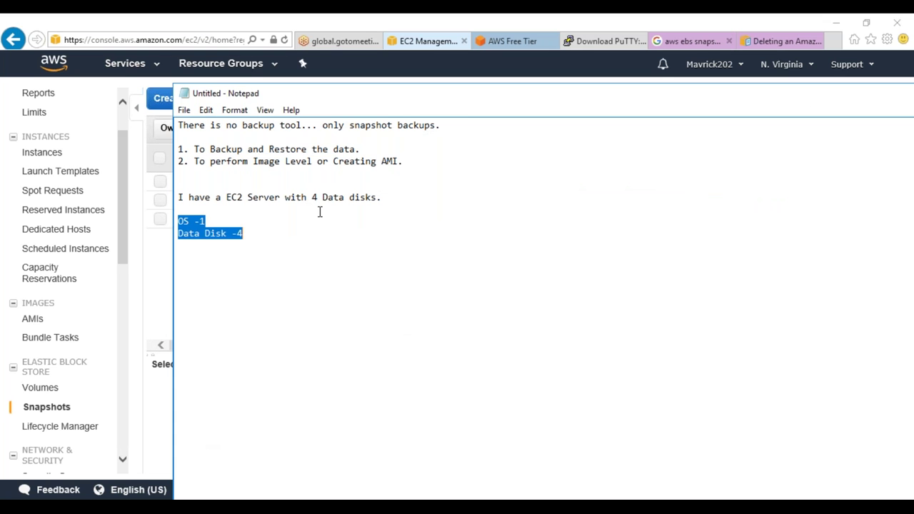
{"action": "left_click", "coordinate": [309, 241]}
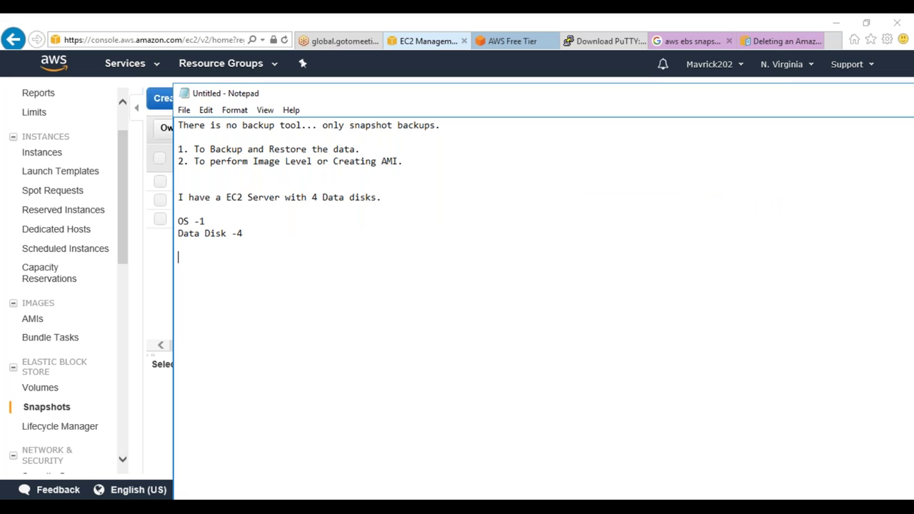
{"action": "left_click", "coordinate": [384, 149]}
{"action": "key", "text": "BackSpace"}
{"action": "type", "text": "using volume level snapshot"}
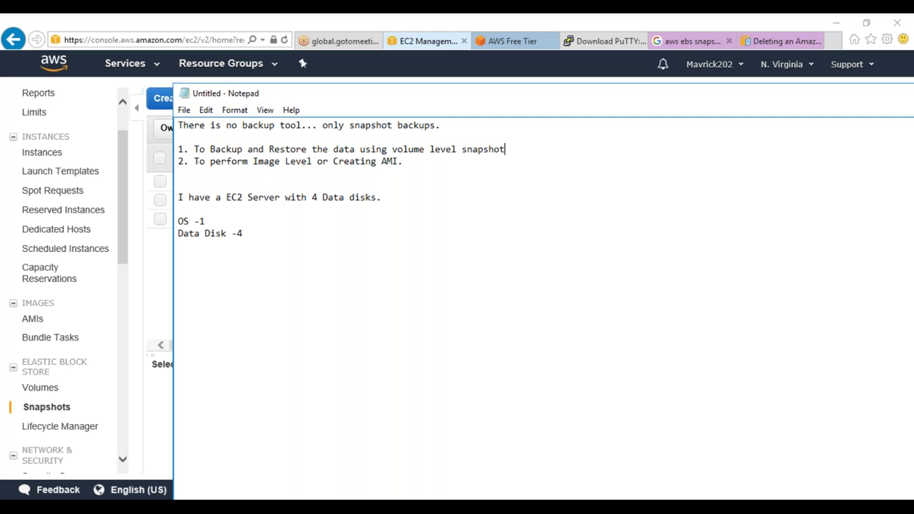
{"action": "type", "text": "s and rest,"}
{"action": "key", "text": "BackSpace"}
{"action": "key", "text": "BackSpace"}
{"action": "key", "text": "BackSpace"}
{"action": "key", "text": "BackSpace"}
{"action": "key", "text": "BackSpace"}
{"action": "type", "text": "con"}
{"action": "key", "text": "BackSpace"}
{"action": "key", "text": "BackSpace"}
{"action": "key", "text": "BackSpace"}
{"action": "key", "text": "BackSpace"}
{"action": "type", "text": "if you want to restore"}
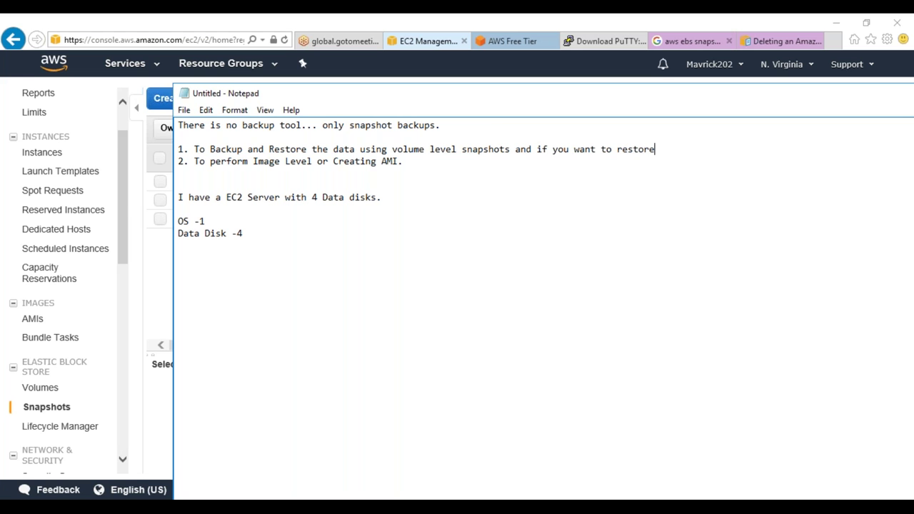
{"action": "type", "text": ", convert the snapshot in to volume"}
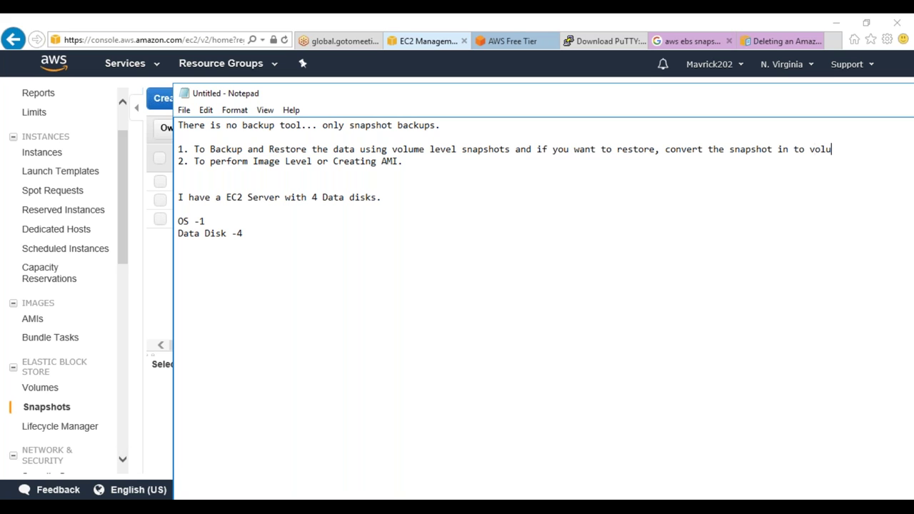
Finish point 1 with 'and mount to the Ec2 and restore the data.'
{"action": "key", "text": "Return"}
{"action": "type", "text": "and m"}
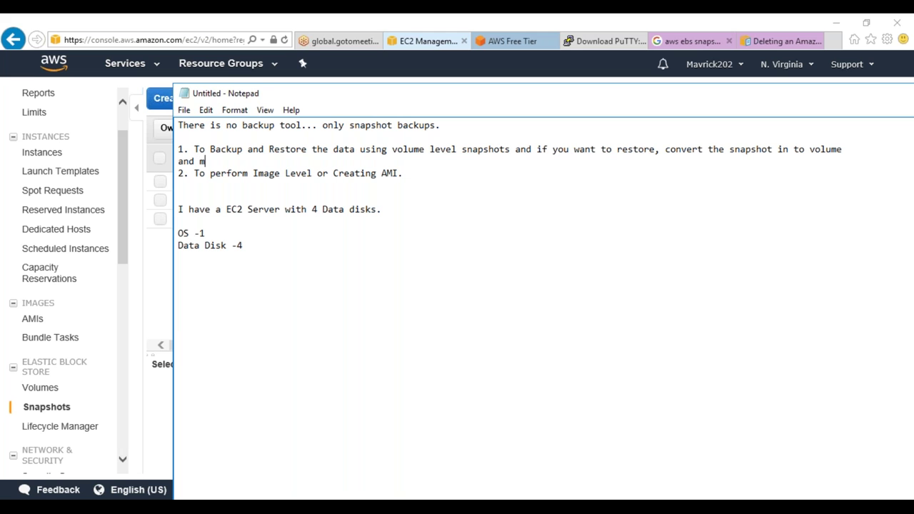
{"action": "type", "text": "ount to the Ec2 and restore the data."}
Replace point 2's ending with 'backup and restore - create a AMI Image which will create a snapshot and ami image automatically.'
{"action": "left_click", "coordinate": [179, 173]}
{"action": "key", "text": "Return"}
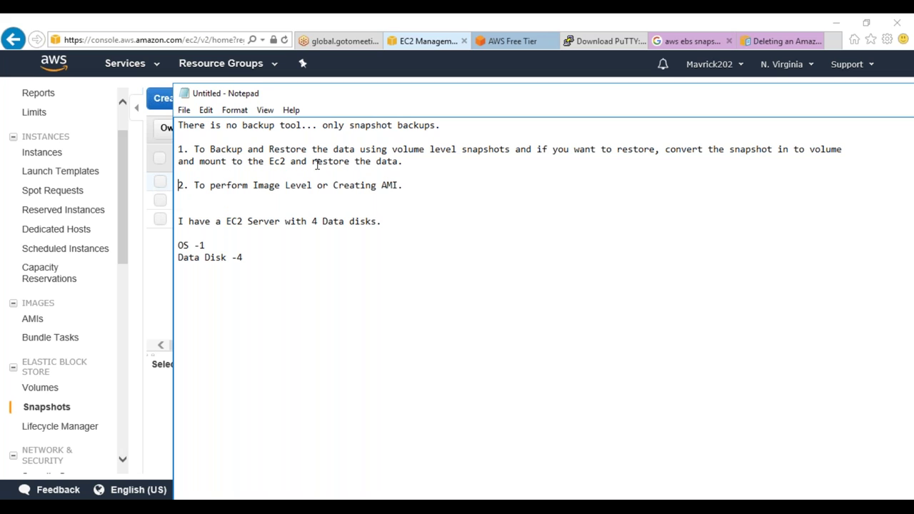
{"action": "left_click_drag", "start_coordinate": [406, 185], "coordinate": [318, 187]}
{"action": "type", "text": "backup and rs"}
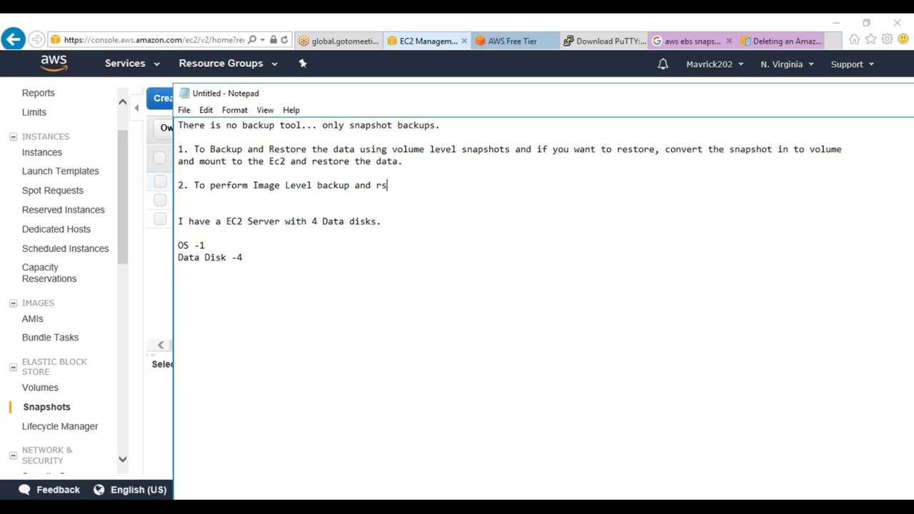
{"action": "key", "text": "BackSpace"}
{"action": "key", "text": "BackSpace"}
{"action": "type", "text": "restore - create a AMI"}
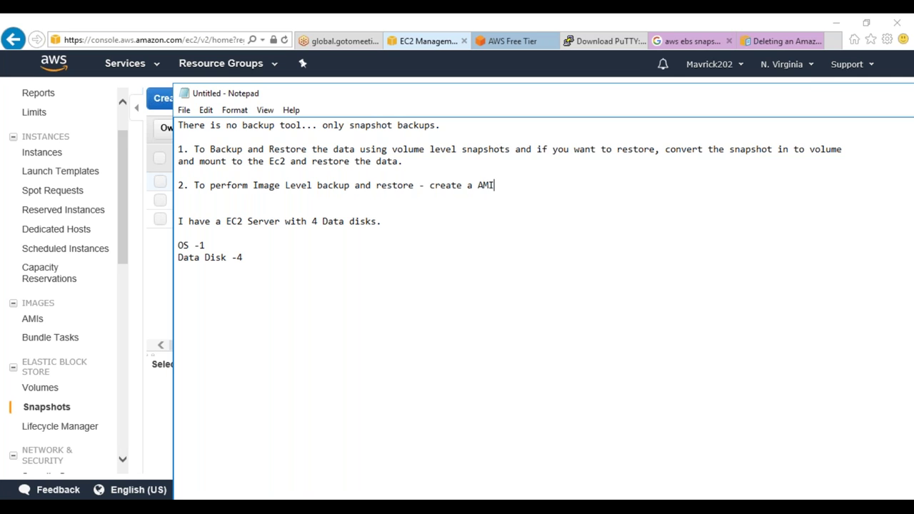
{"action": "type", "text": " Image which will create a s"}
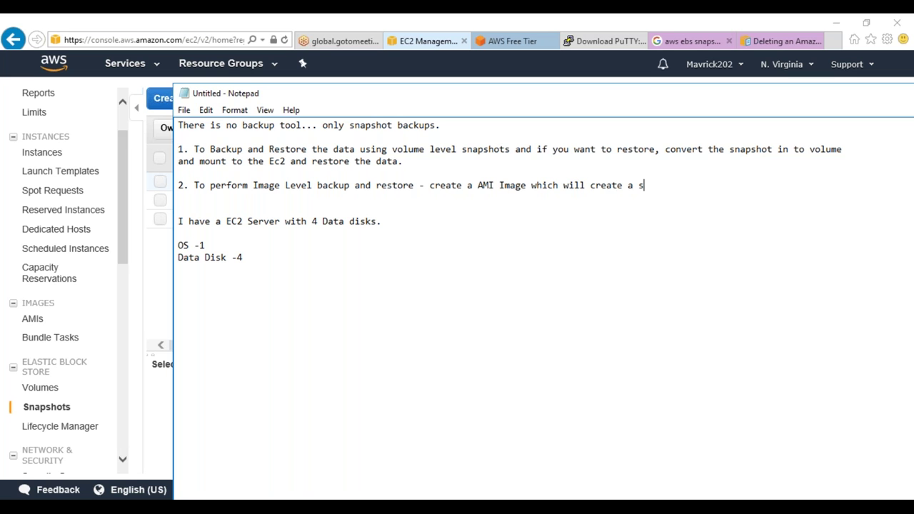
{"action": "type", "text": "n"}
{"action": "type", "text": "aphot and ami imag"}
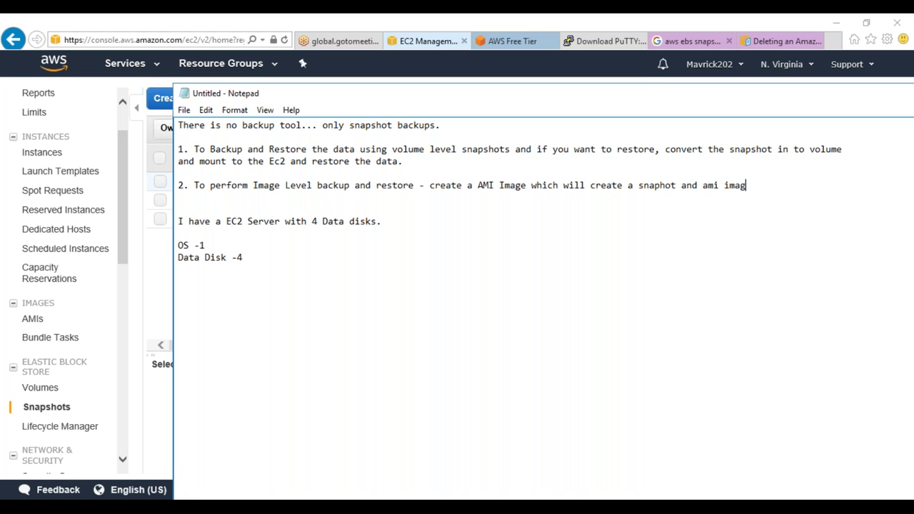
{"action": "type", "text": "e automatically. This"}
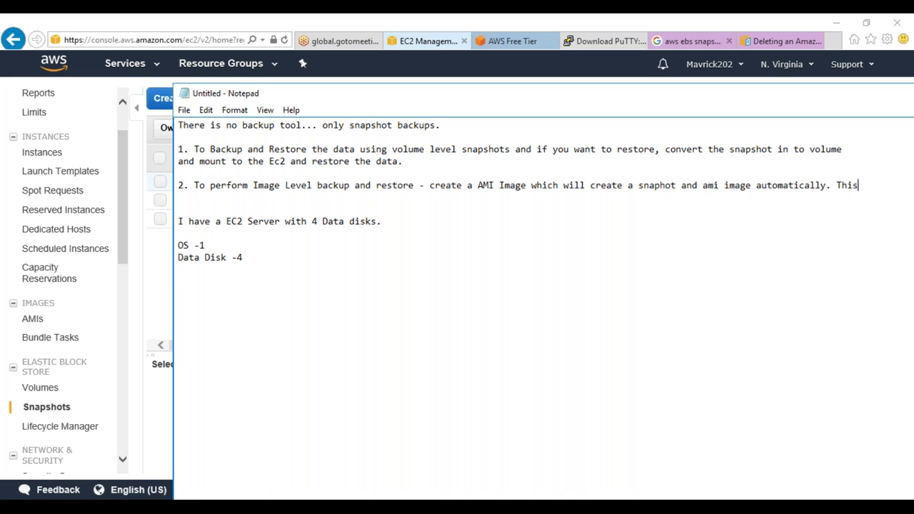
{"action": "type", "text": " is rec"}
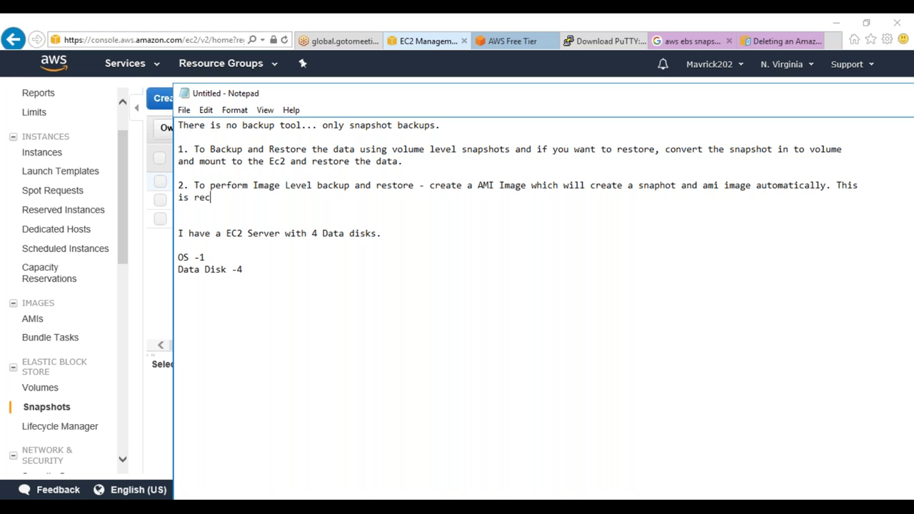
{"action": "type", "text": "omanded for OS backup and "}
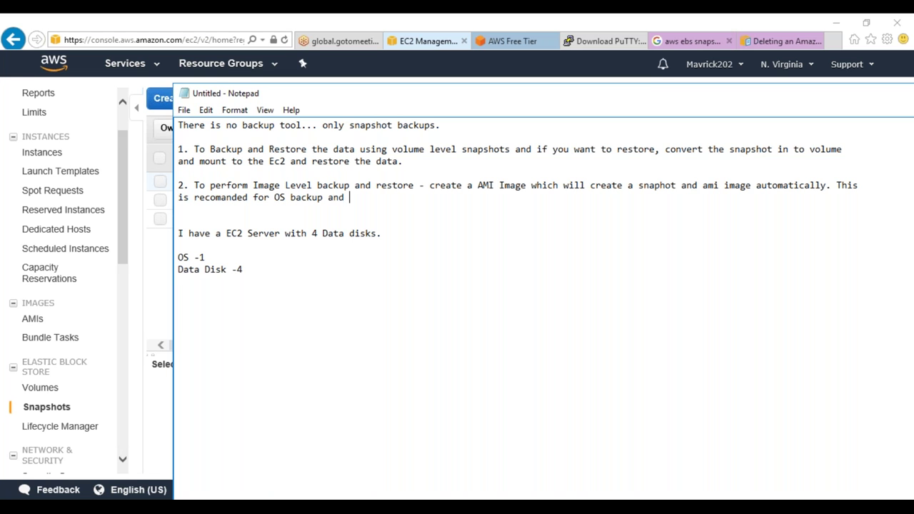
{"action": "type", "text": "restore."}
Highlight the phrase 'Image Level backup' in point 2 and return to the console
{"action": "left_click_drag", "start_coordinate": [253, 185], "coordinate": [309, 185]}
{"action": "left_click", "coordinate": [313, 186]}
{"action": "left_click_drag", "start_coordinate": [253, 186], "coordinate": [360, 186]}
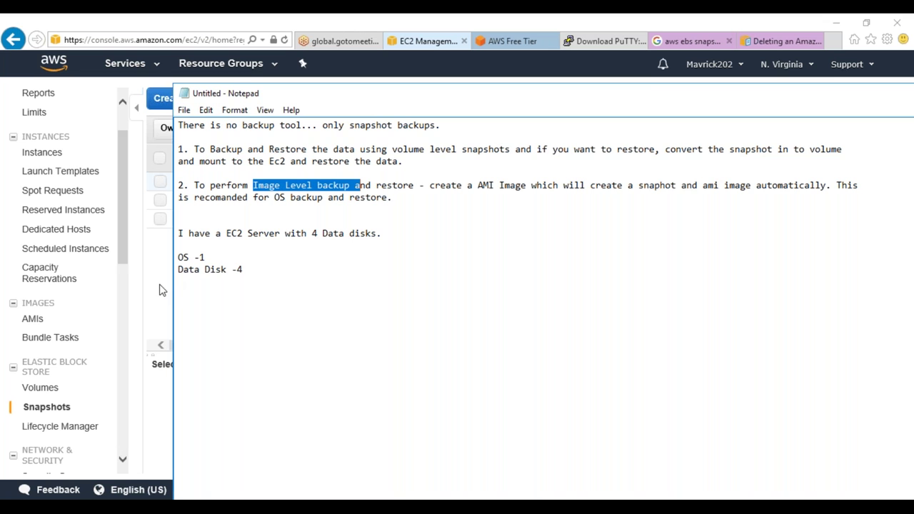
{"action": "left_click", "coordinate": [161, 289]}
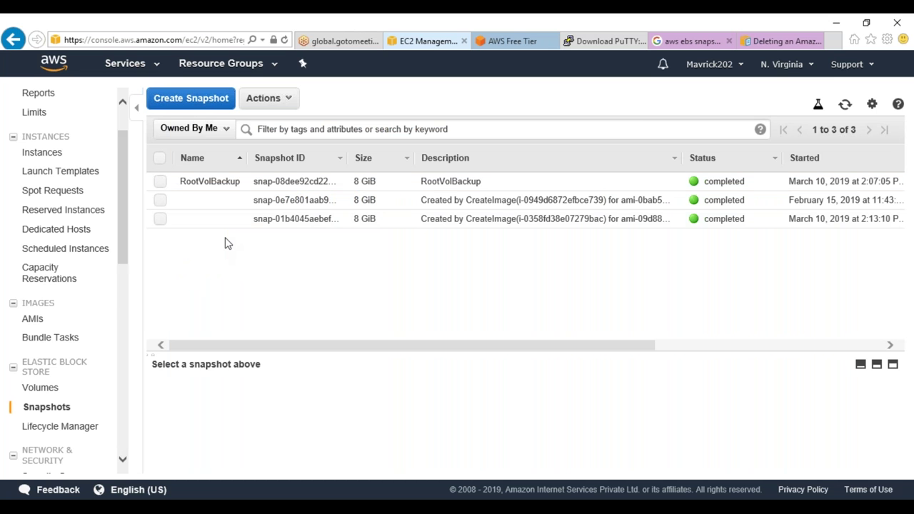
Select the February 15 snapshot and view its actions menu (Delete, Create Volume, Create Image, Copy)
{"action": "left_click", "coordinate": [307, 201]}
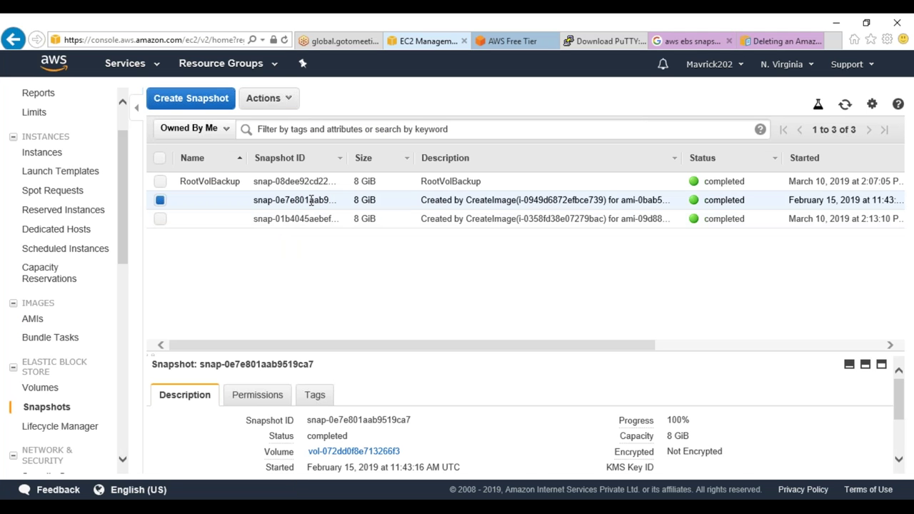
{"action": "right_click", "coordinate": [311, 200]}
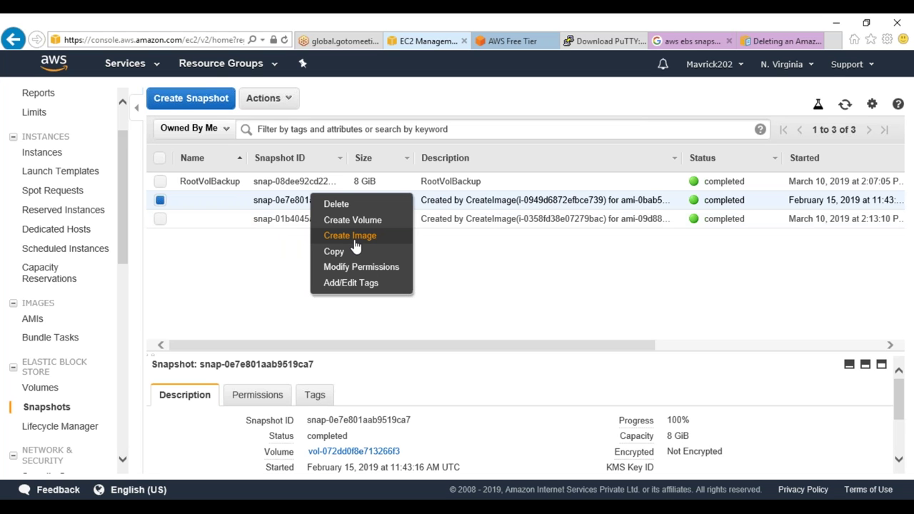
{"action": "left_click", "coordinate": [483, 293]}
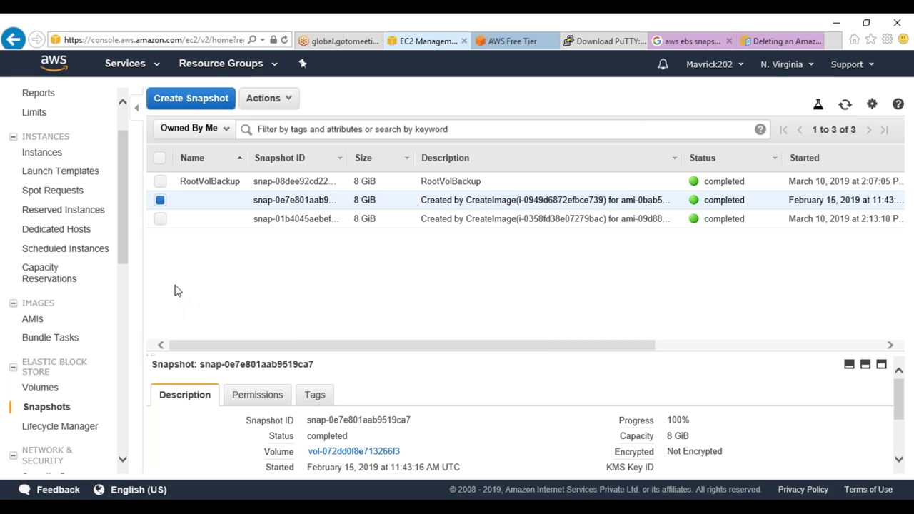
{"action": "right_click", "coordinate": [342, 210]}
{"action": "right_click", "coordinate": [351, 194]}
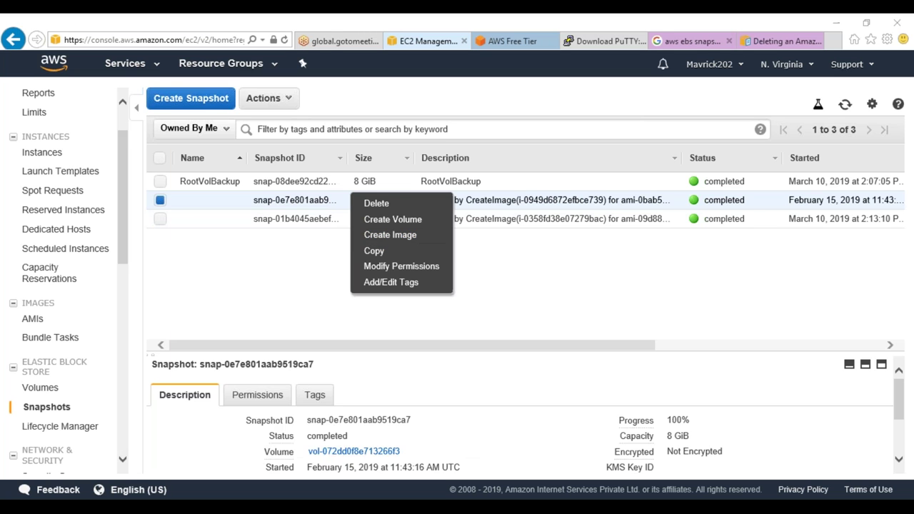
{"action": "key", "text": "alt+Tab"}
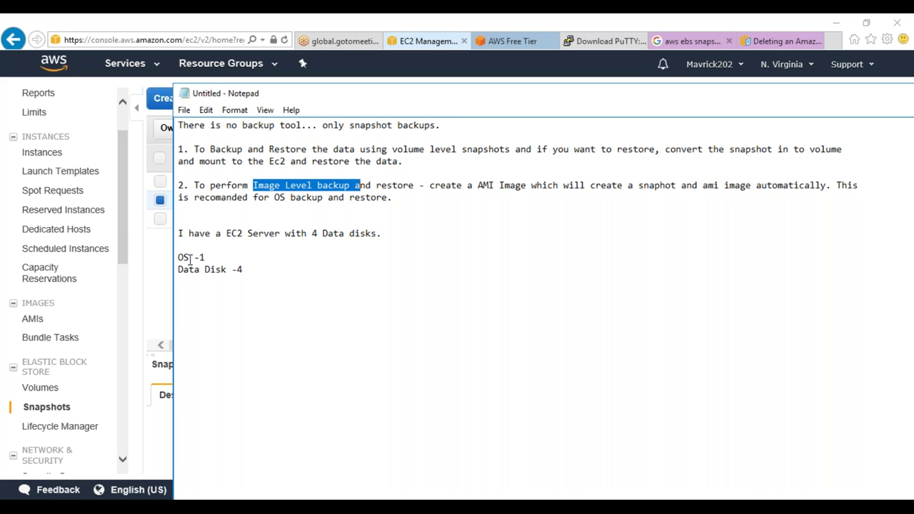
Change the 'OS -1' line in the notes to 'OS Disk -1' and bring the snapshot list forward
{"action": "left_click", "coordinate": [189, 258]}
{"action": "type", "text": "DFi"}
{"action": "key", "text": "BackSpace"}
{"action": "key", "text": "BackSpace"}
{"action": "type", "text": "isk"}
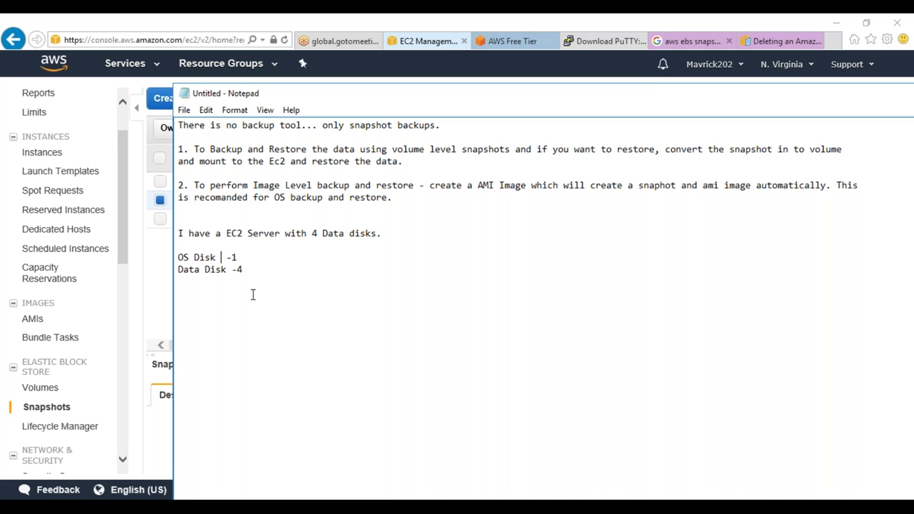
{"action": "left_click_drag", "start_coordinate": [255, 258], "coordinate": [178, 262]}
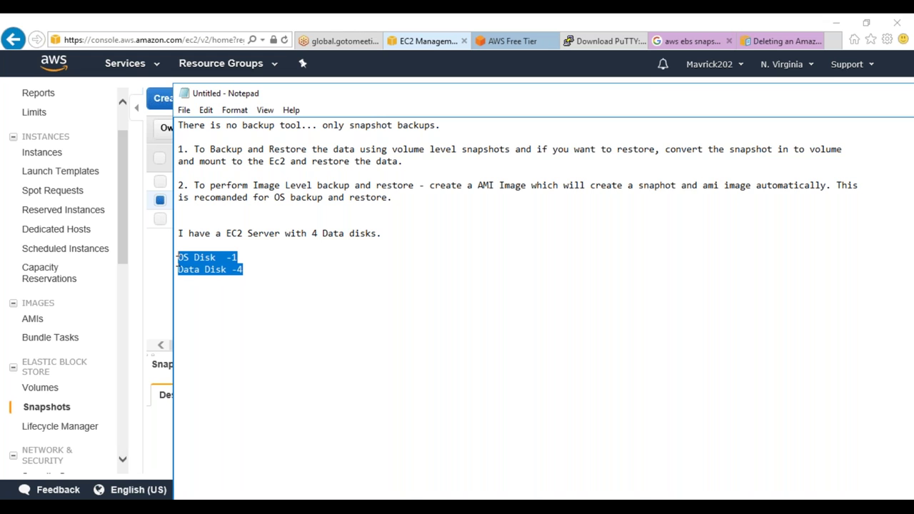
{"action": "left_click", "coordinate": [157, 289]}
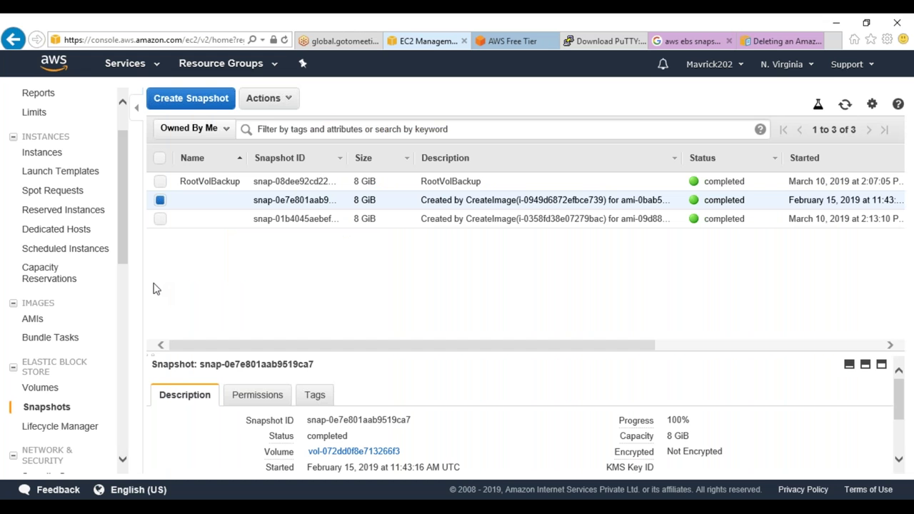
{"action": "left_click", "coordinate": [442, 182]}
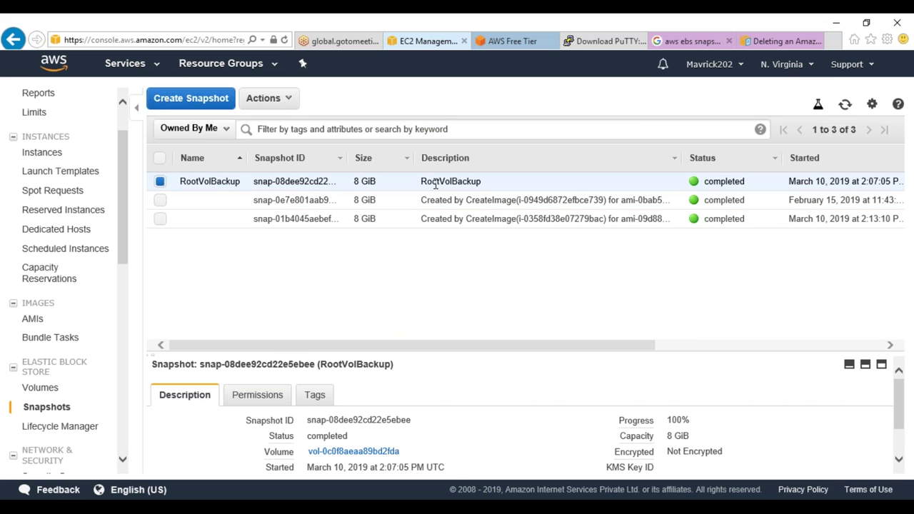
{"action": "left_click", "coordinate": [440, 200]}
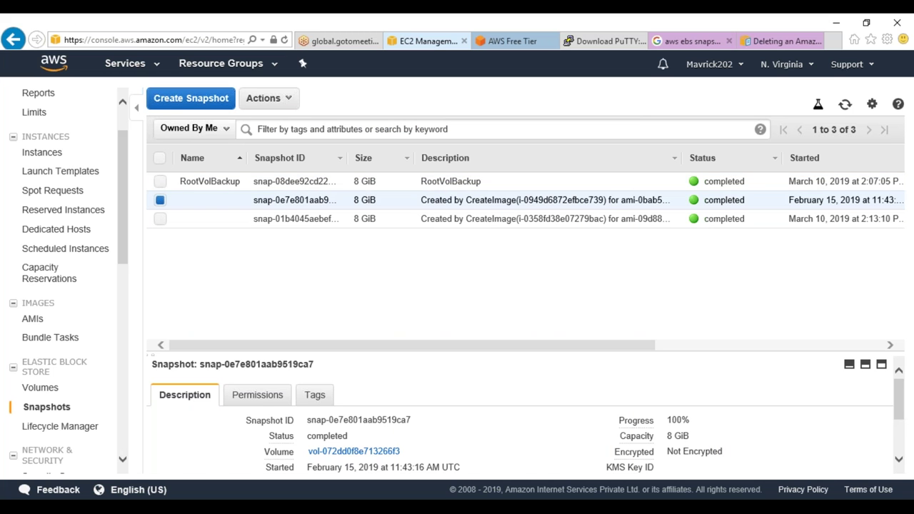
{"action": "left_click", "coordinate": [361, 181]}
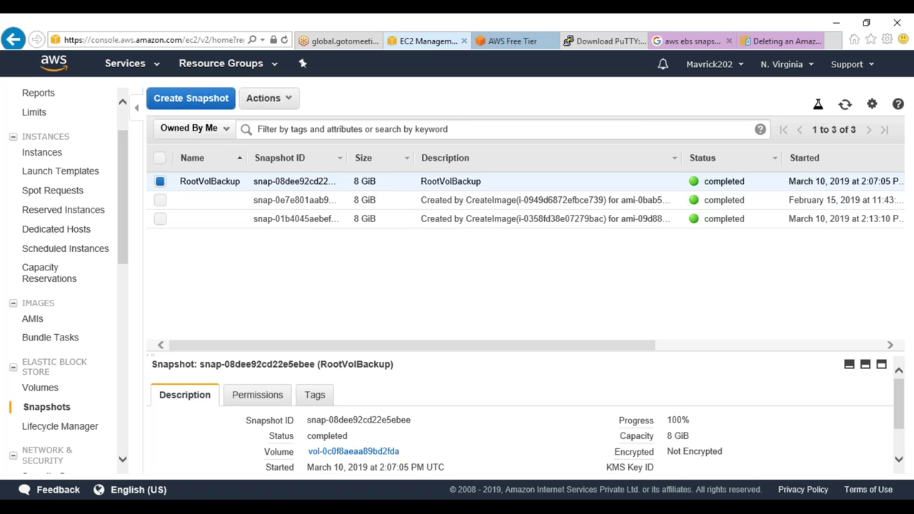
{"action": "right_click", "coordinate": [362, 179]}
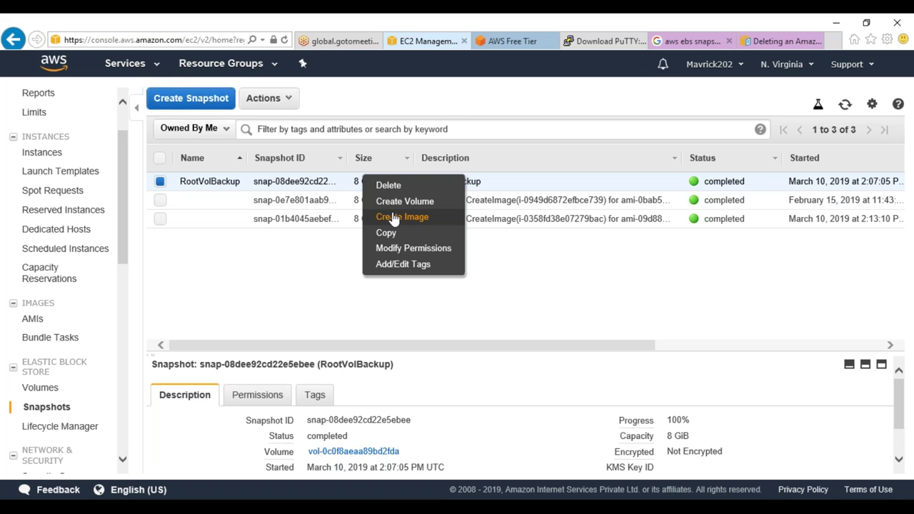
{"action": "left_click", "coordinate": [328, 200]}
{"action": "right_click", "coordinate": [329, 199]}
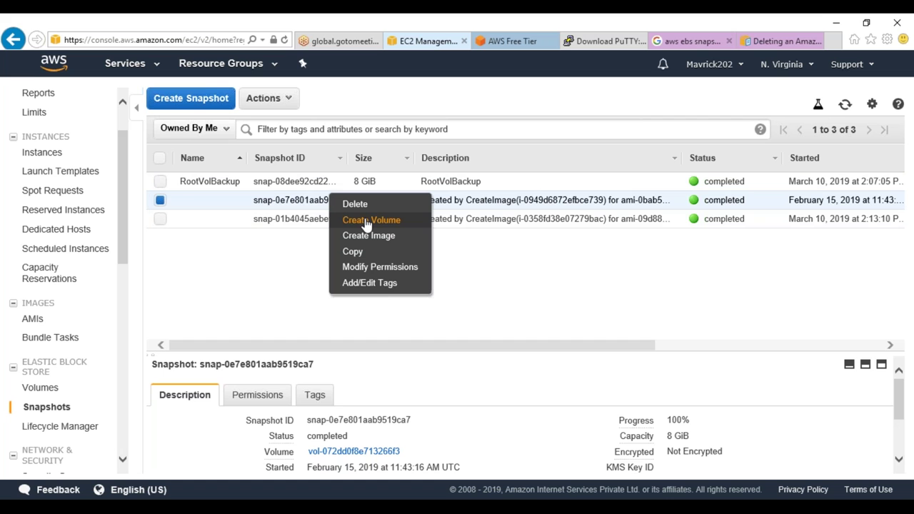
{"action": "left_click", "coordinate": [282, 293]}
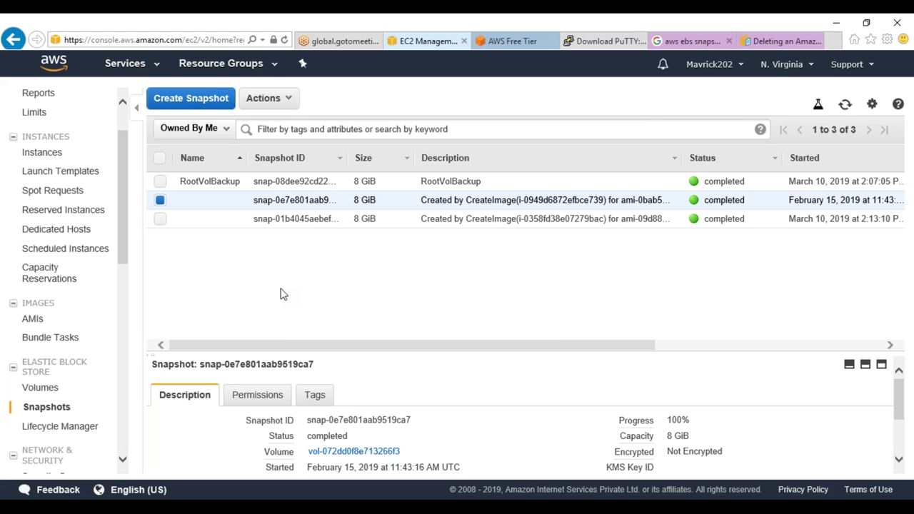
{"action": "left_click", "coordinate": [375, 183]}
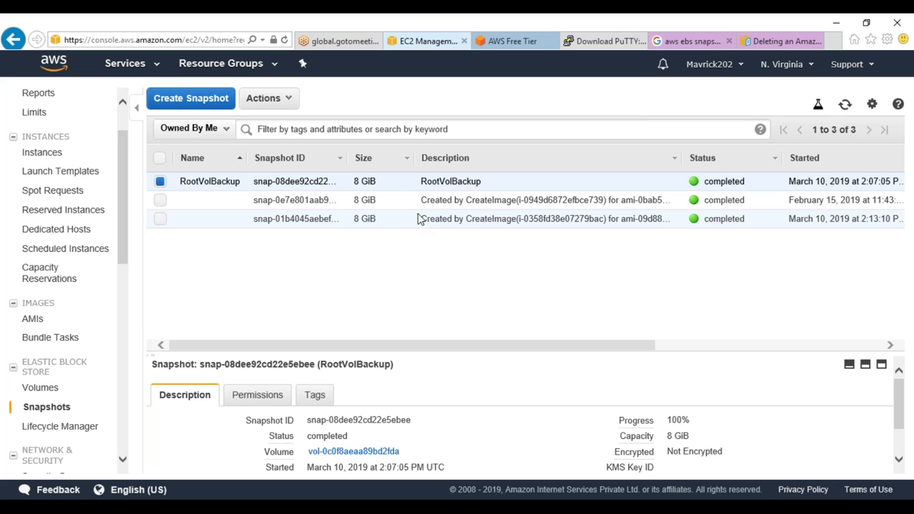
{"action": "left_click", "coordinate": [333, 207]}
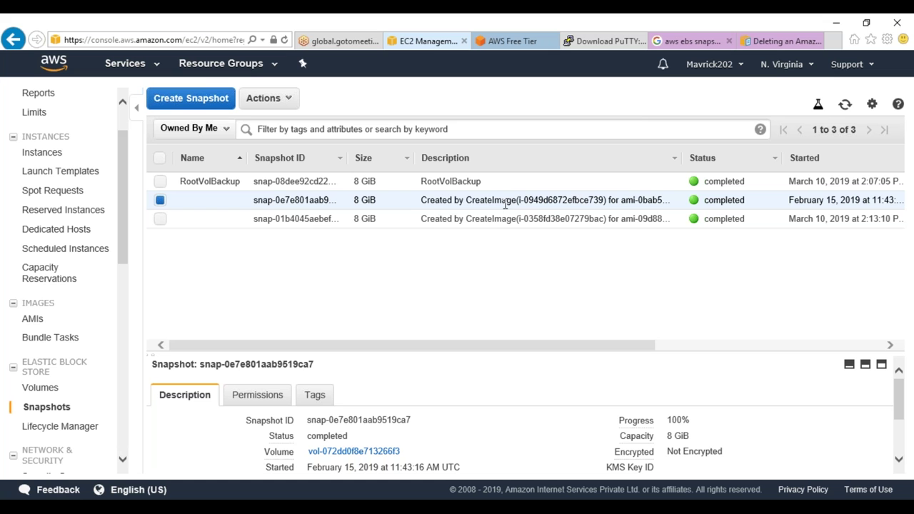
Preview the Copy Snapshot dialog for the second snapshot twice, browsing destination regions, and cancel both times
{"action": "right_click", "coordinate": [435, 204]}
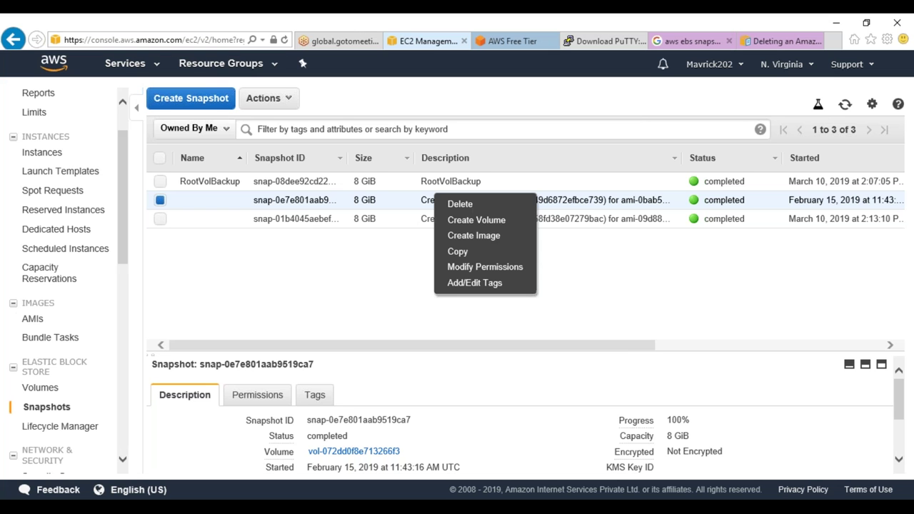
{"action": "left_click", "coordinate": [460, 252]}
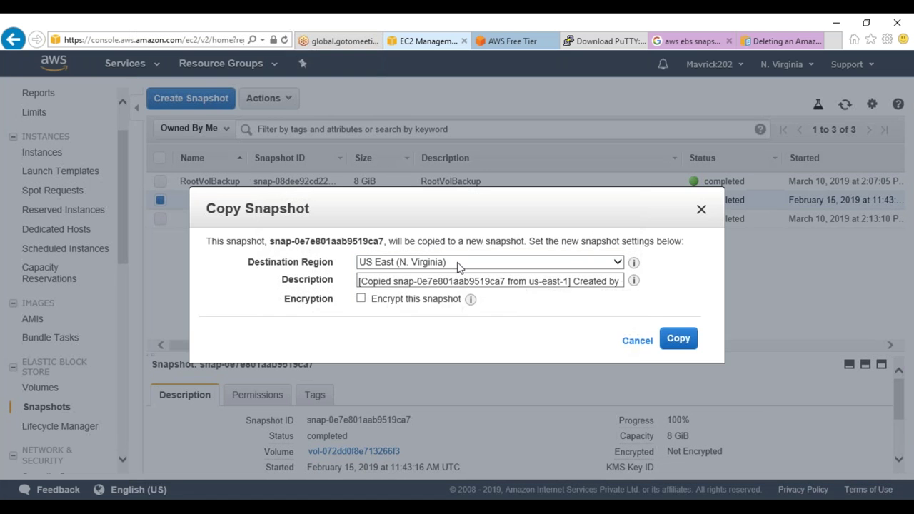
{"action": "left_click", "coordinate": [440, 265]}
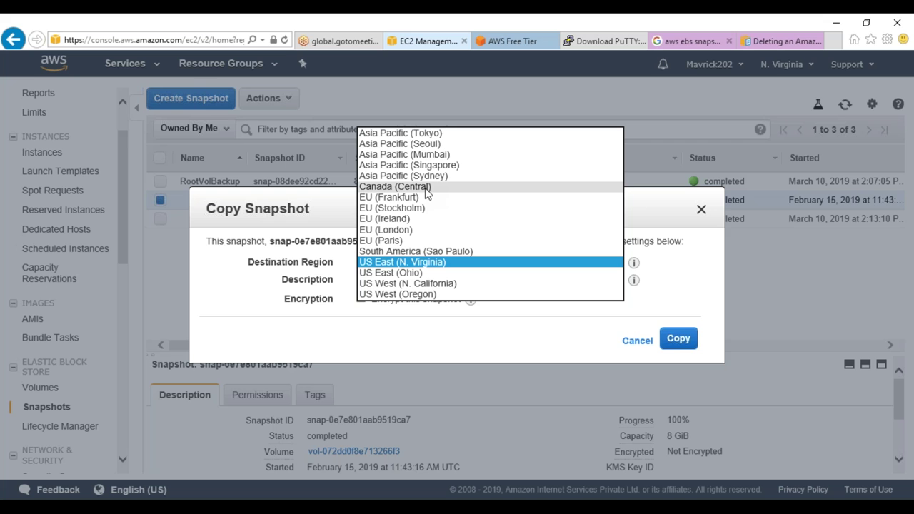
{"action": "left_click", "coordinate": [409, 337]}
{"action": "left_click", "coordinate": [635, 342]}
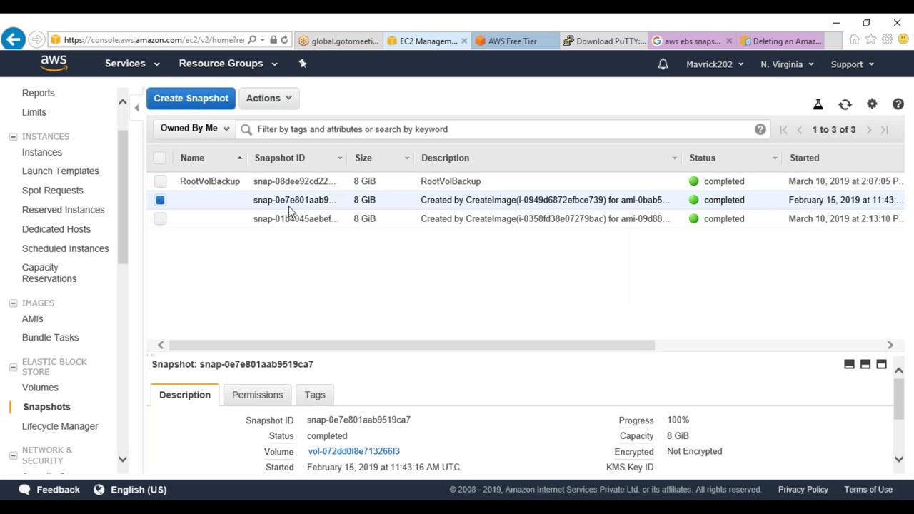
{"action": "right_click", "coordinate": [290, 194]}
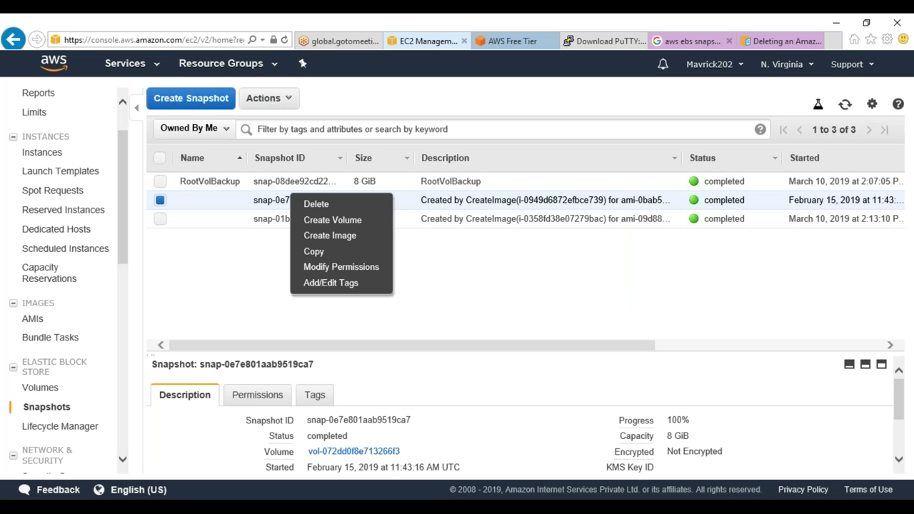
{"action": "left_click", "coordinate": [328, 253]}
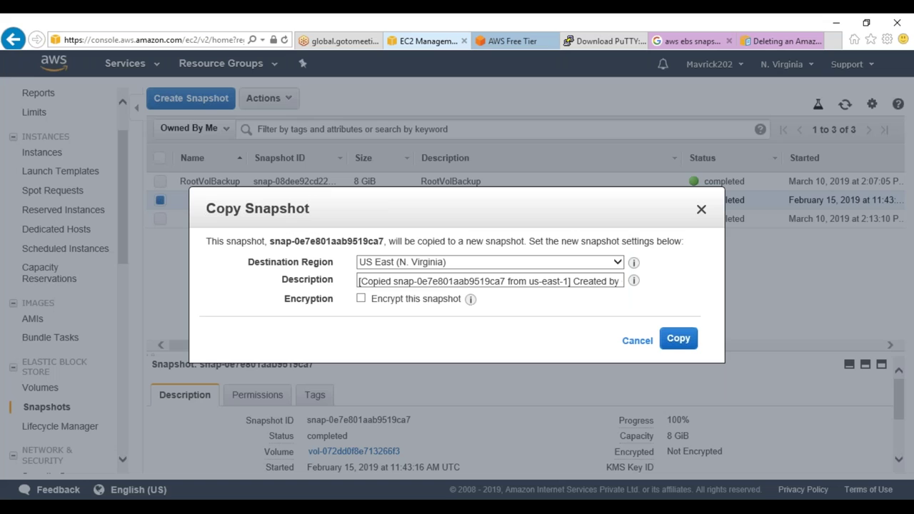
{"action": "left_click", "coordinate": [442, 262]}
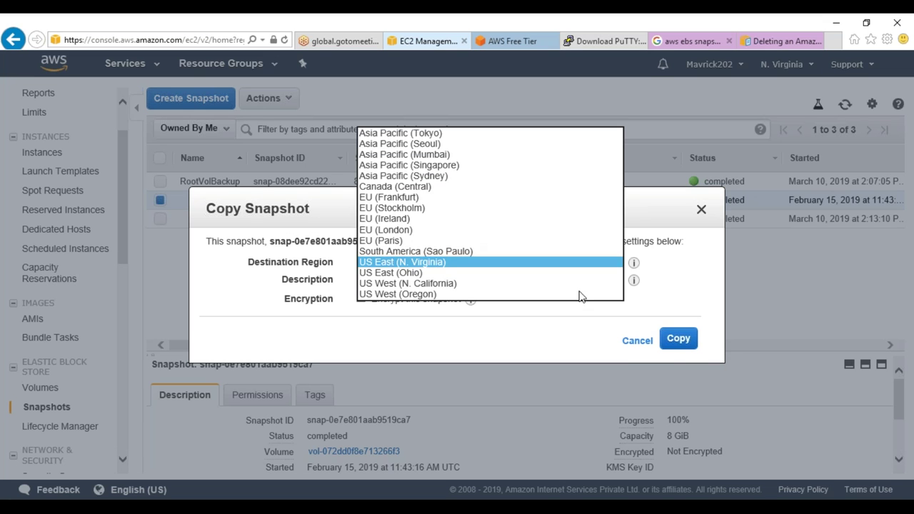
{"action": "left_click", "coordinate": [634, 341]}
{"action": "left_click", "coordinate": [634, 342]}
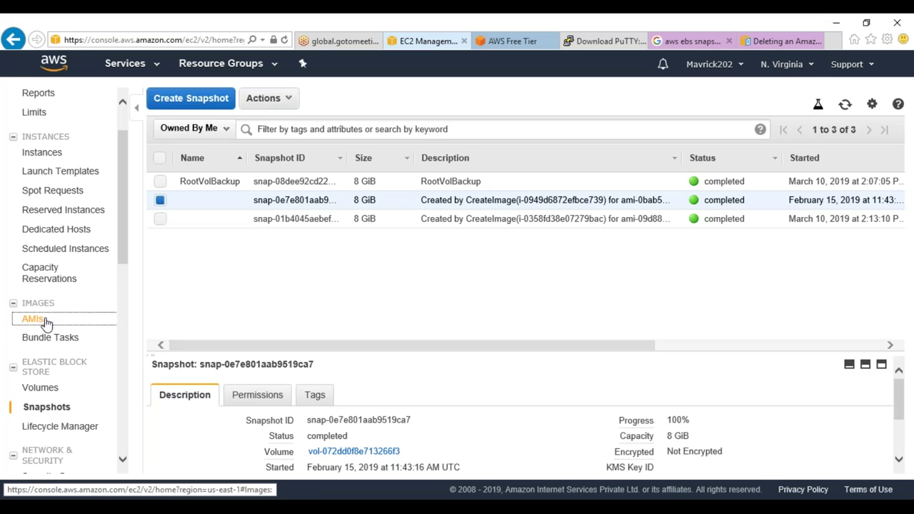
Preview Copy AMI for Rafale-Machine-Image, browse destination regions, cancel, and return to Snapshots
{"action": "left_click", "coordinate": [43, 319]}
{"action": "right_click", "coordinate": [346, 217]}
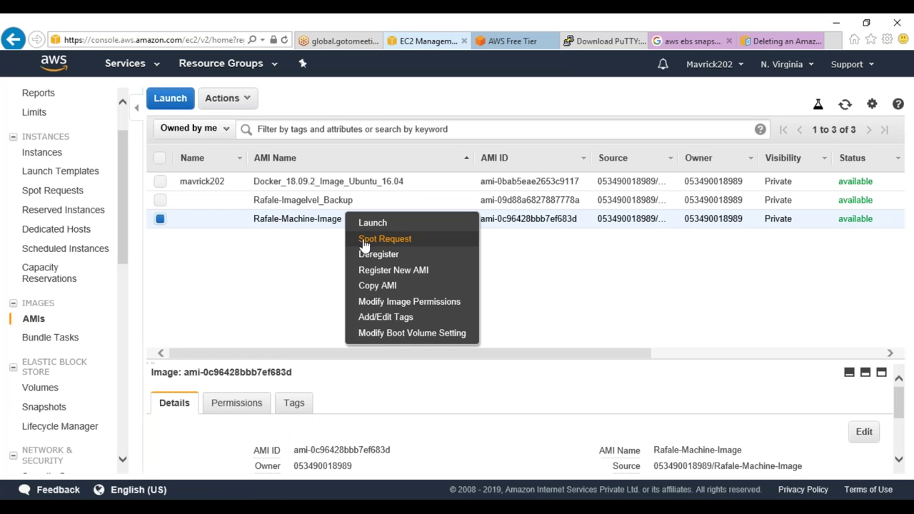
{"action": "left_click", "coordinate": [378, 286]}
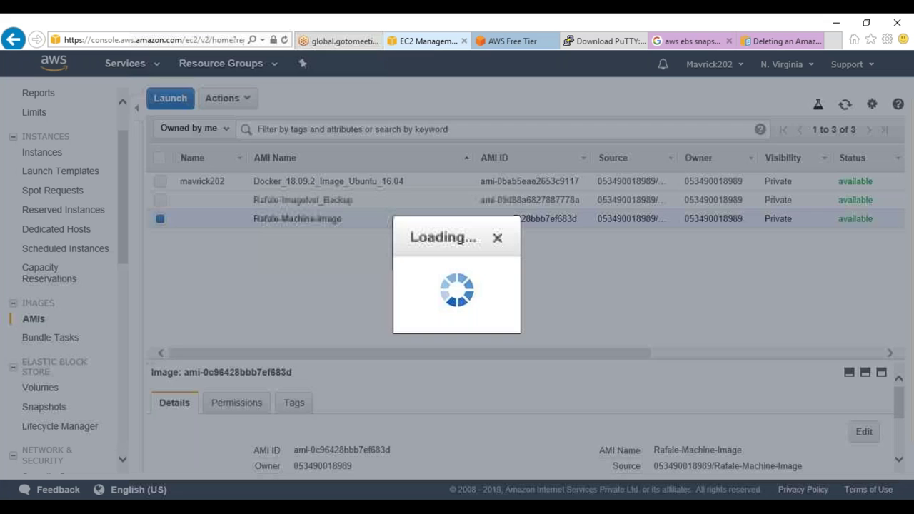
{"action": "left_click", "coordinate": [465, 217]}
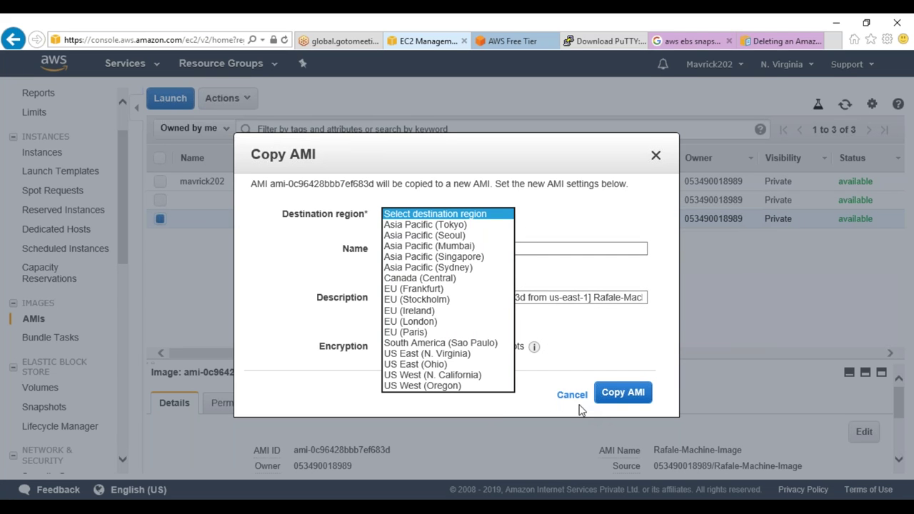
{"action": "left_click", "coordinate": [573, 396]}
{"action": "left_click", "coordinate": [573, 397]}
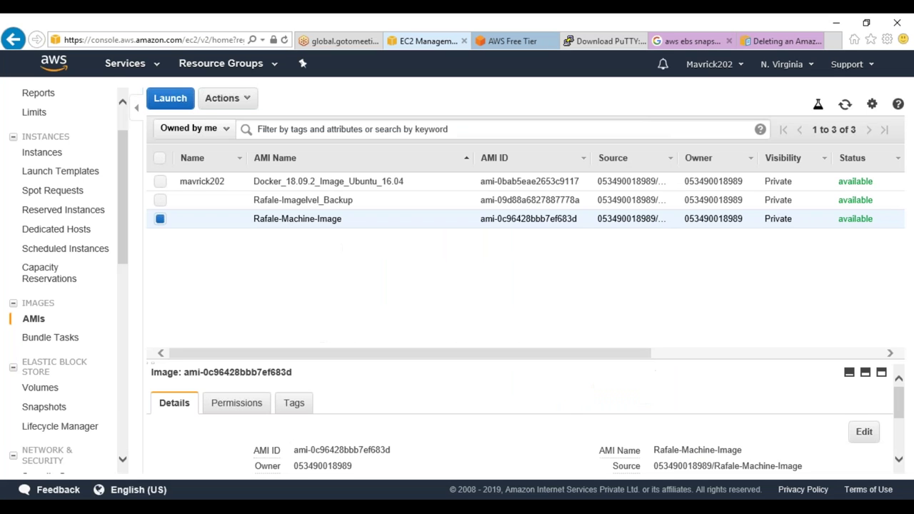
{"action": "left_click", "coordinate": [52, 407]}
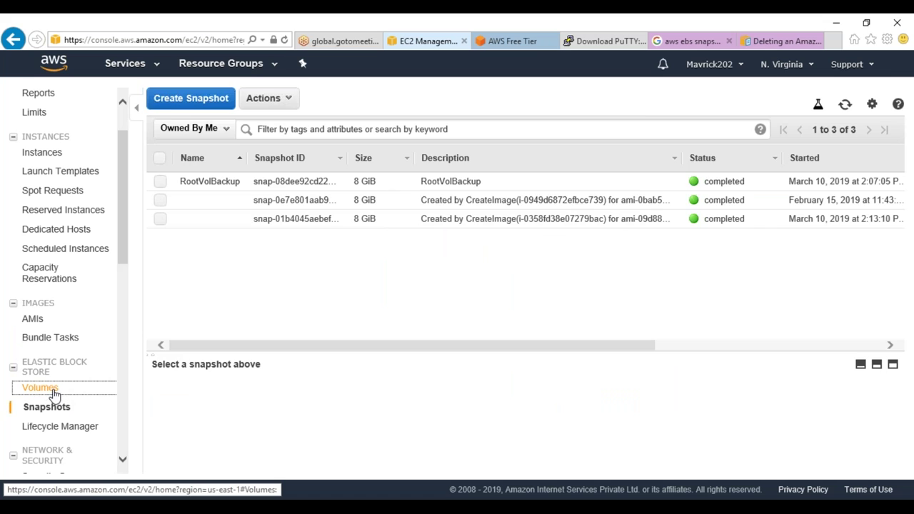
{"action": "left_click", "coordinate": [54, 392]}
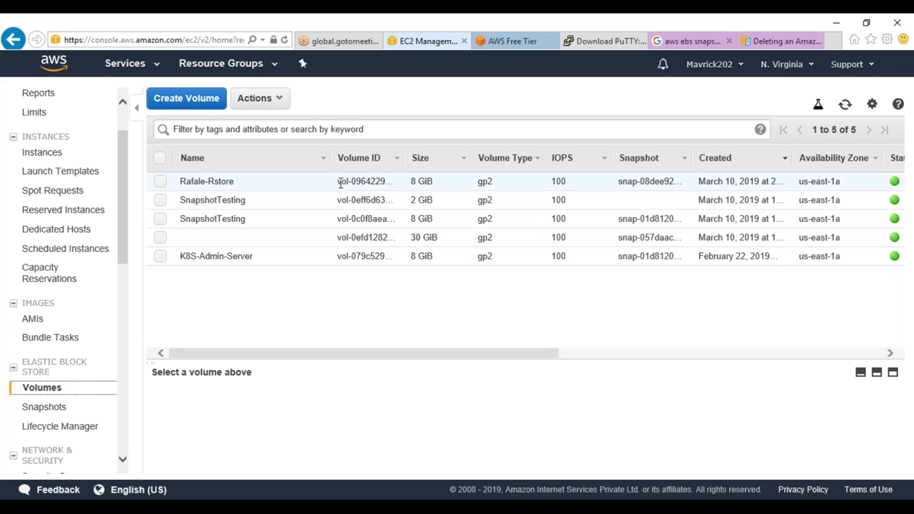
{"action": "left_click", "coordinate": [70, 406]}
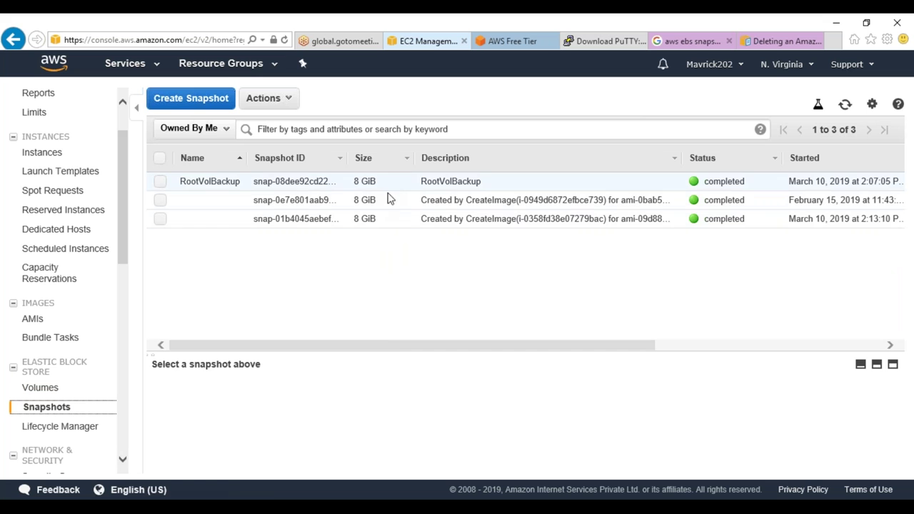
{"action": "left_click", "coordinate": [393, 187]}
{"action": "right_click", "coordinate": [396, 179]}
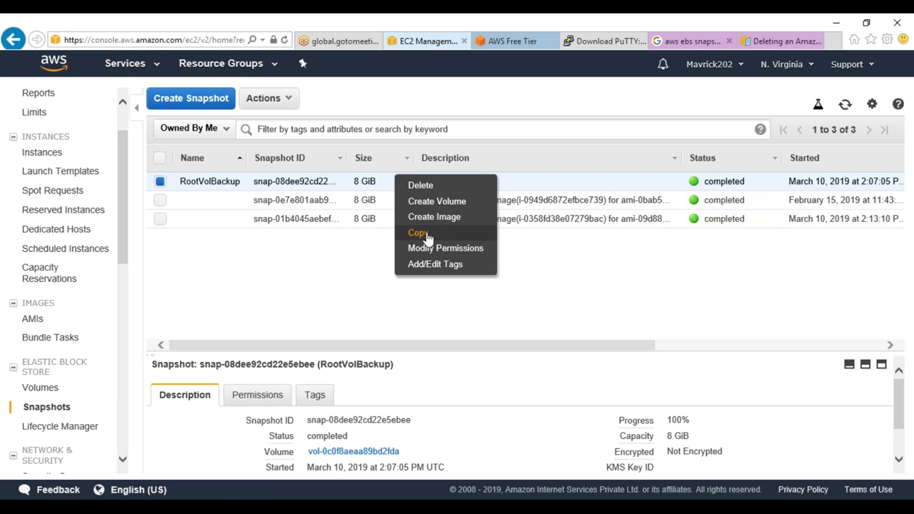
{"action": "left_click", "coordinate": [420, 234]}
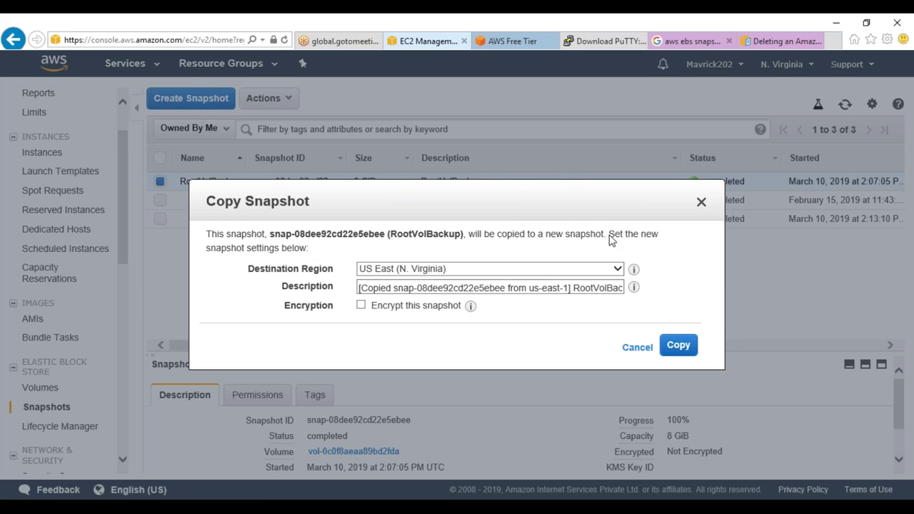
{"action": "left_click", "coordinate": [640, 350]}
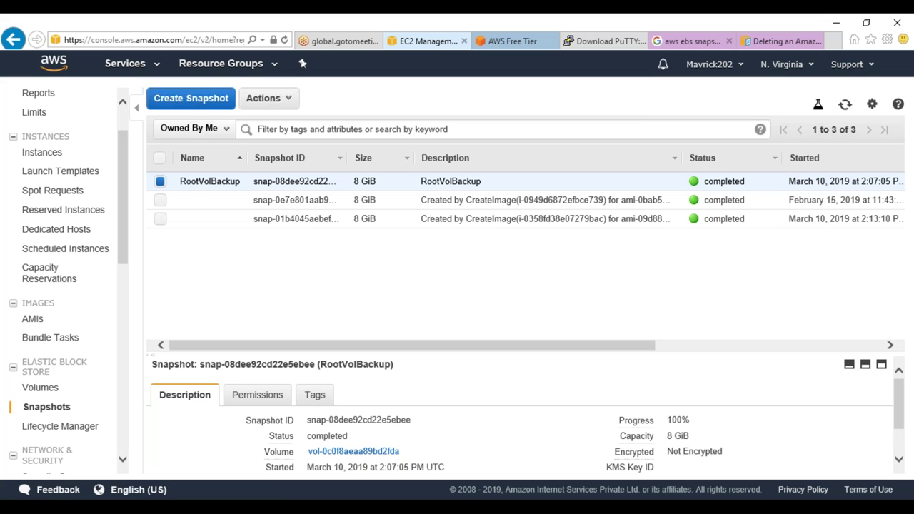
Terminate both the Rafale-Rstore and SnapshotTesting instances, then go to the Snapshots page
{"action": "left_click", "coordinate": [41, 158]}
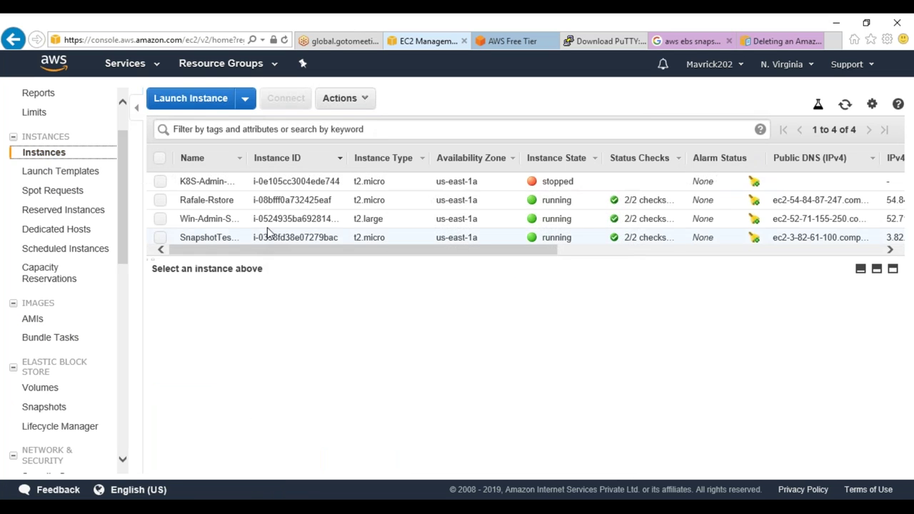
{"action": "left_click", "coordinate": [160, 200]}
{"action": "left_click", "coordinate": [160, 238]}
{"action": "left_click", "coordinate": [347, 99]}
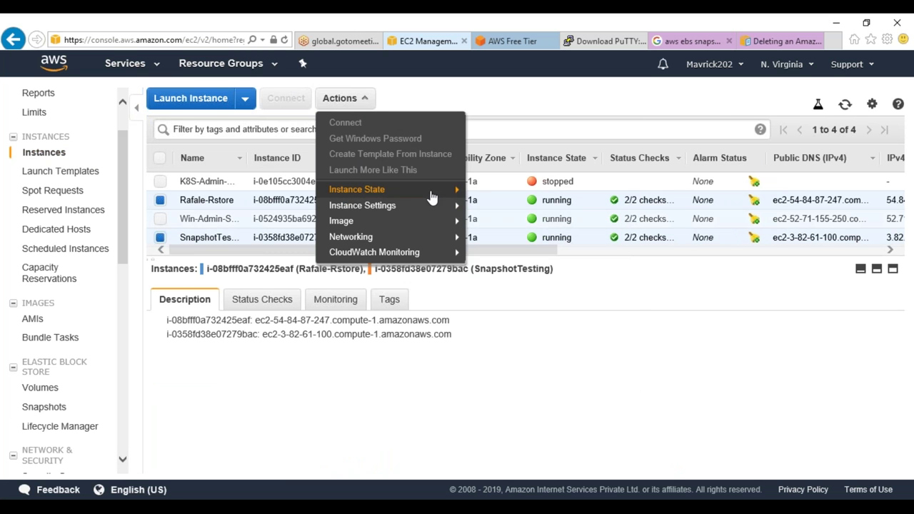
{"action": "mouse_move", "coordinate": [435, 192]}
{"action": "left_click", "coordinate": [494, 252]}
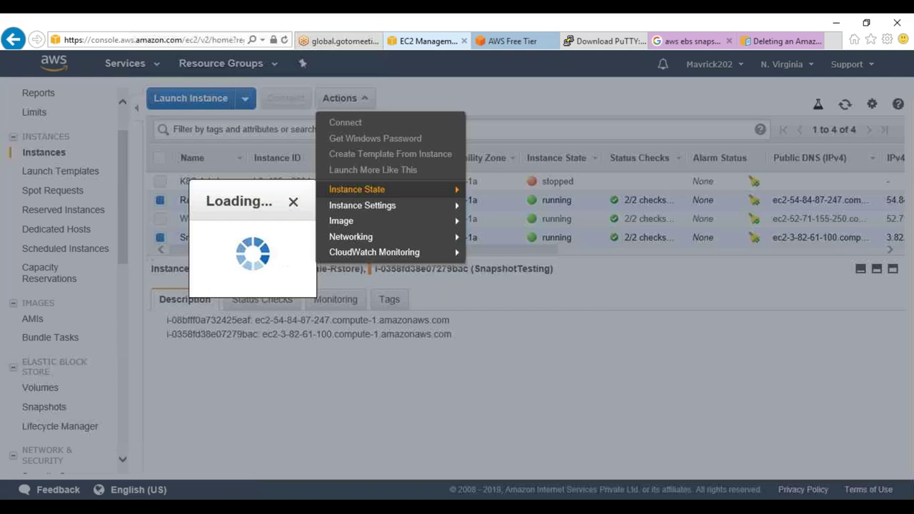
{"action": "left_click", "coordinate": [289, 366]}
{"action": "left_click", "coordinate": [635, 460]}
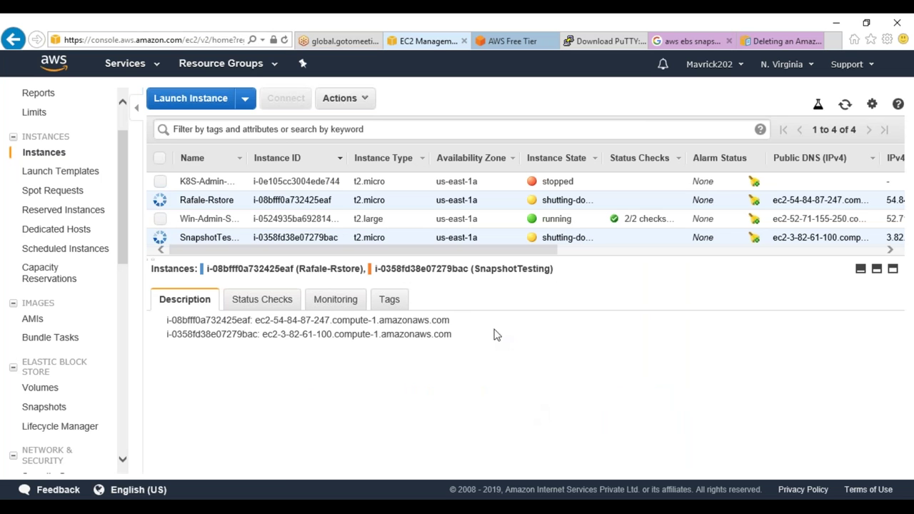
{"action": "left_click", "coordinate": [56, 407]}
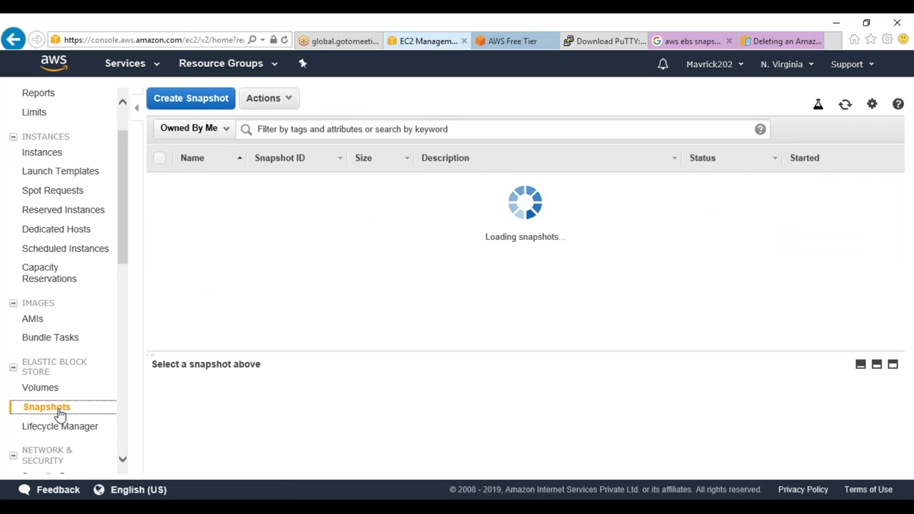
Deregister both Rafale AMIs, the backup image and Rafale-Machine-Image
{"action": "left_click", "coordinate": [33, 319]}
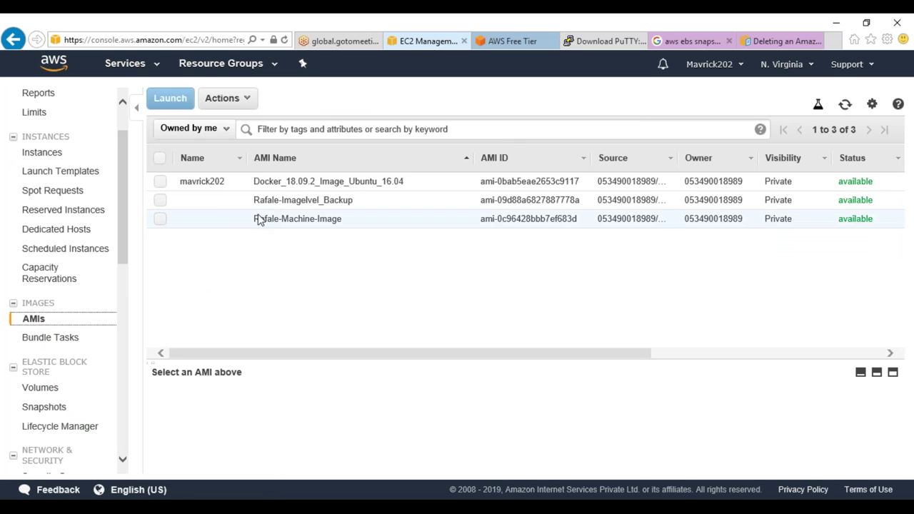
{"action": "left_click", "coordinate": [161, 201]}
{"action": "left_click", "coordinate": [160, 219]}
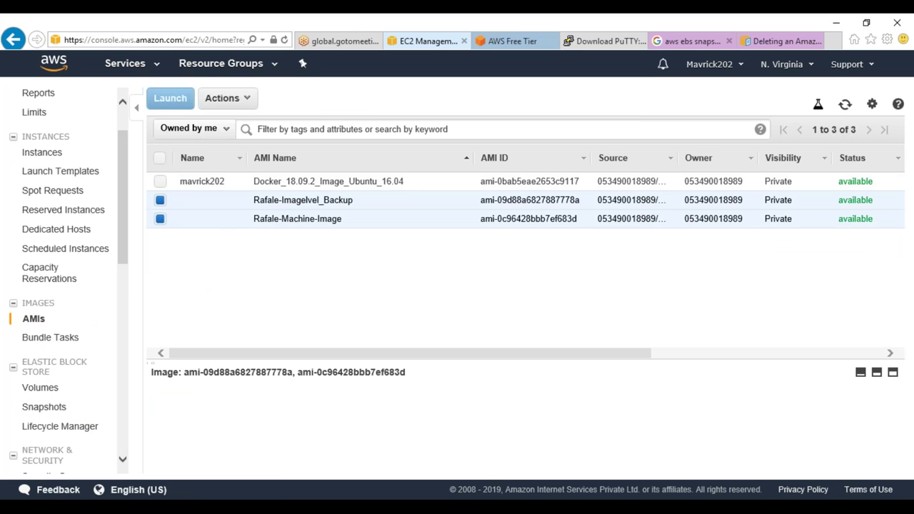
{"action": "left_click", "coordinate": [247, 98]}
{"action": "left_click", "coordinate": [232, 153]}
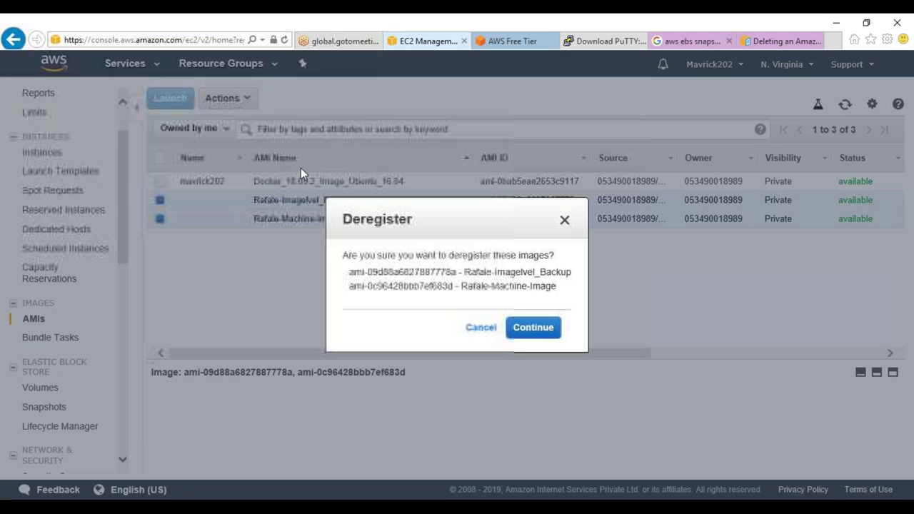
{"action": "left_click", "coordinate": [533, 329]}
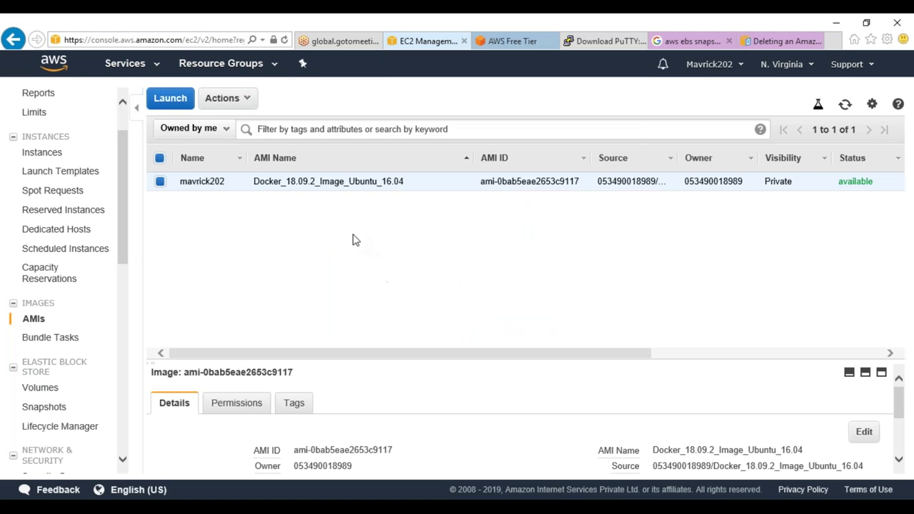
Delete the RootVolBackup and snap-01b4045aebef305ae snapshots, then open the Volumes list
{"action": "left_click", "coordinate": [47, 410]}
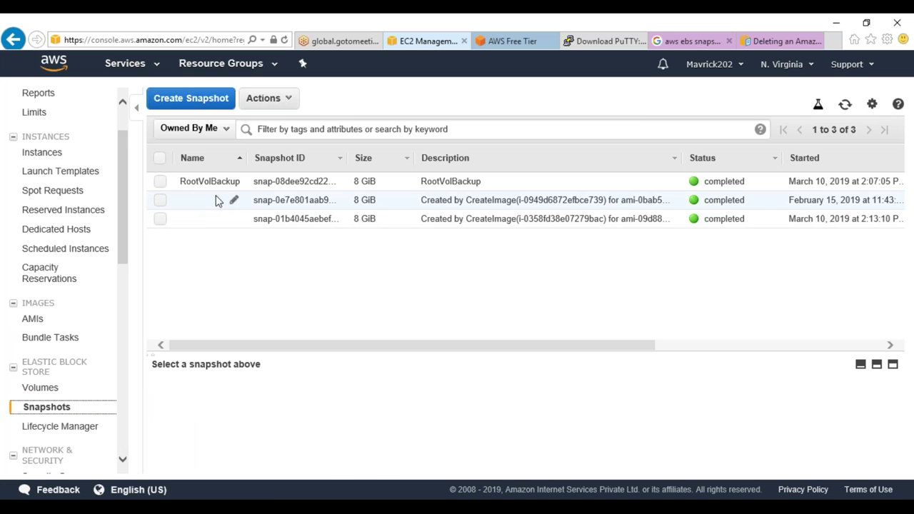
{"action": "left_click", "coordinate": [161, 180]}
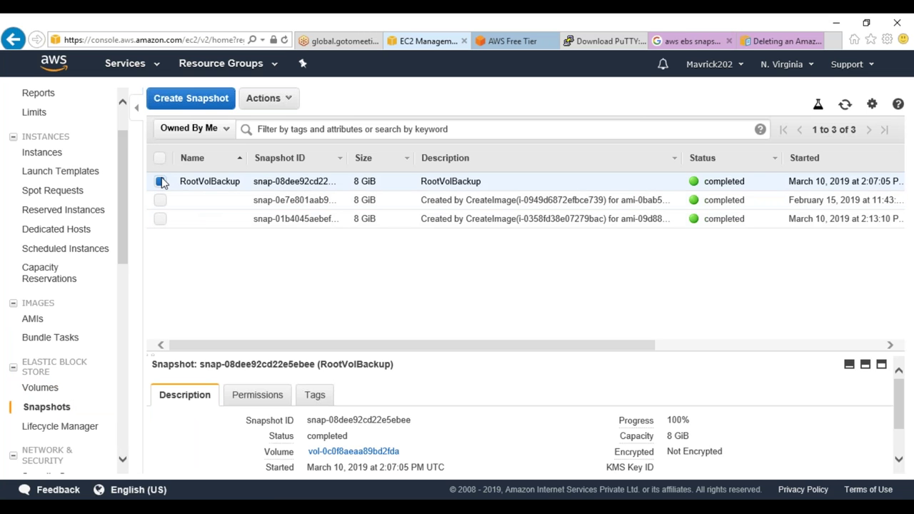
{"action": "left_click", "coordinate": [160, 218]}
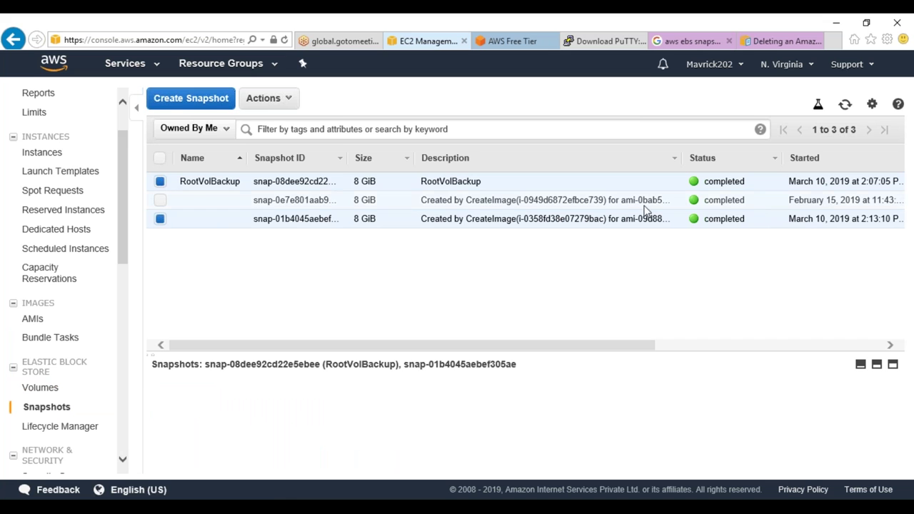
{"action": "left_click", "coordinate": [290, 104]}
{"action": "left_click", "coordinate": [278, 128]}
{"action": "left_click", "coordinate": [568, 335]}
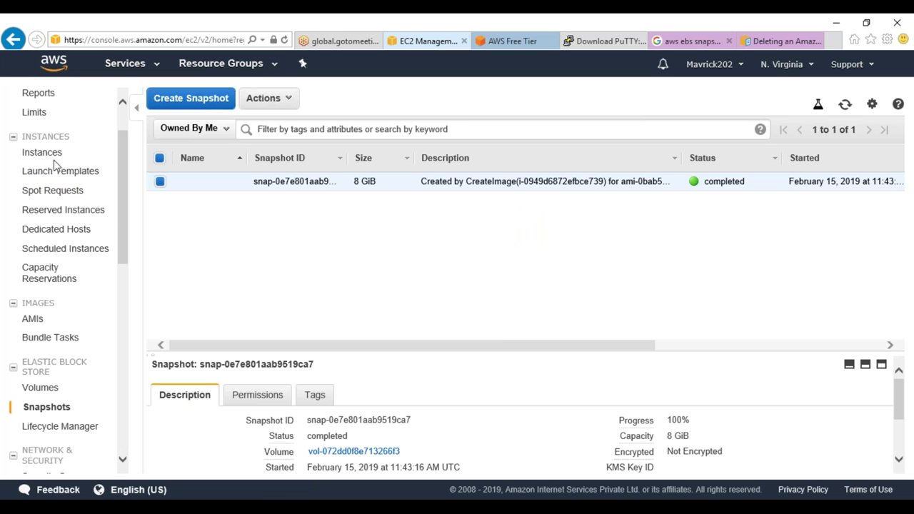
{"action": "left_click", "coordinate": [56, 387]}
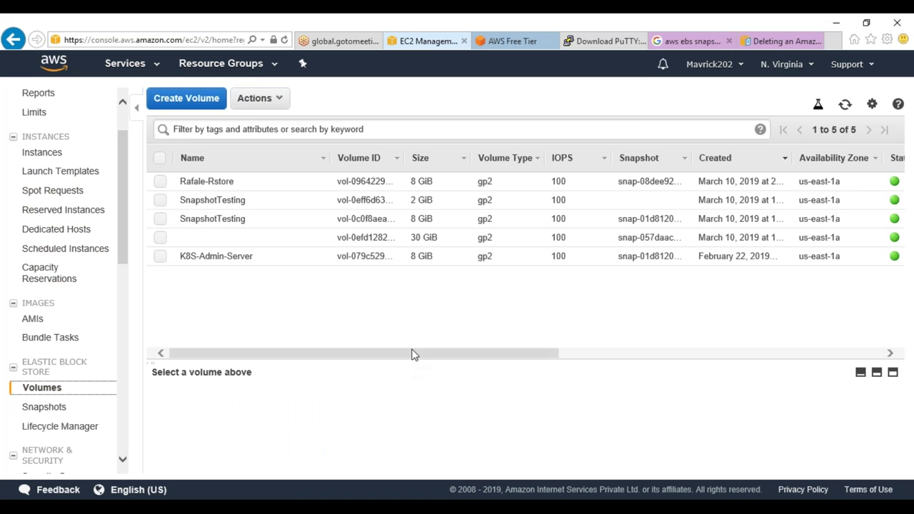
Delete the 2 GiB and 8 GiB SnapshotTesting volumes, dismiss the error, and refresh the list
{"action": "left_click_drag", "start_coordinate": [518, 352], "coordinate": [697, 351]}
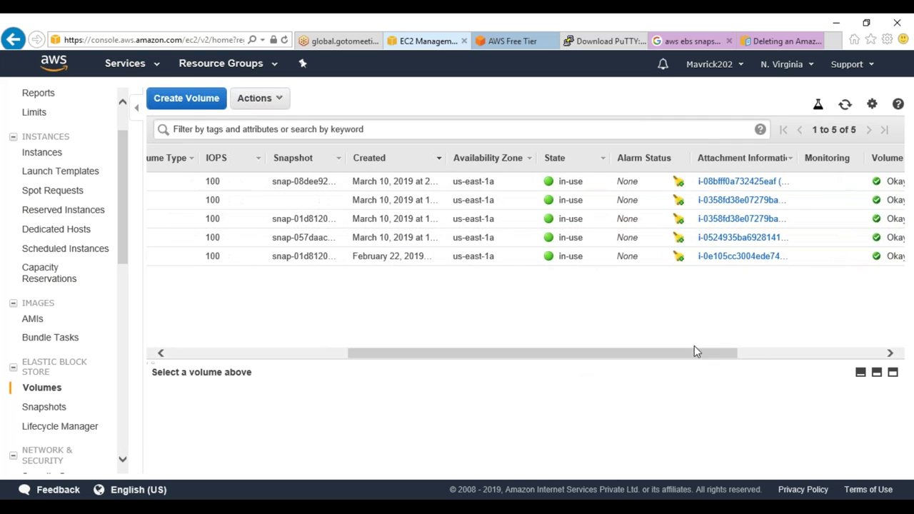
{"action": "left_click", "coordinate": [845, 105]}
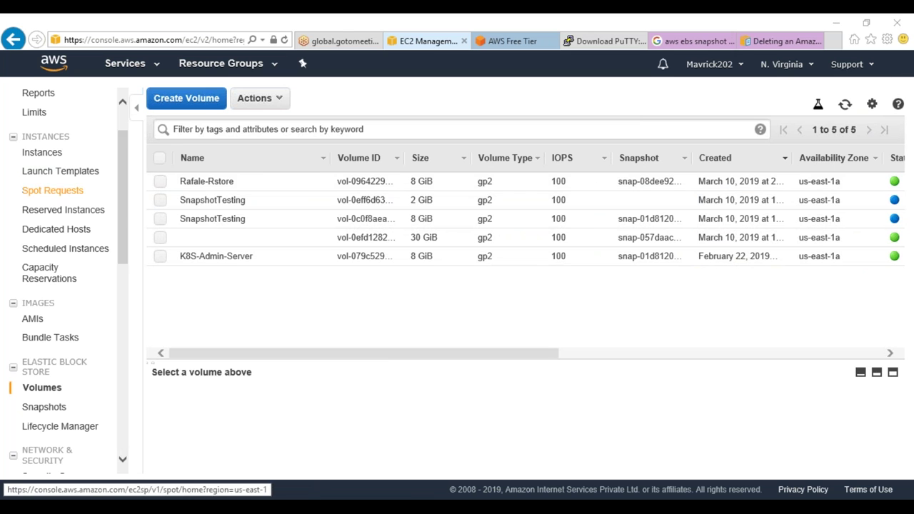
{"action": "left_click", "coordinate": [159, 205]}
{"action": "left_click", "coordinate": [161, 220]}
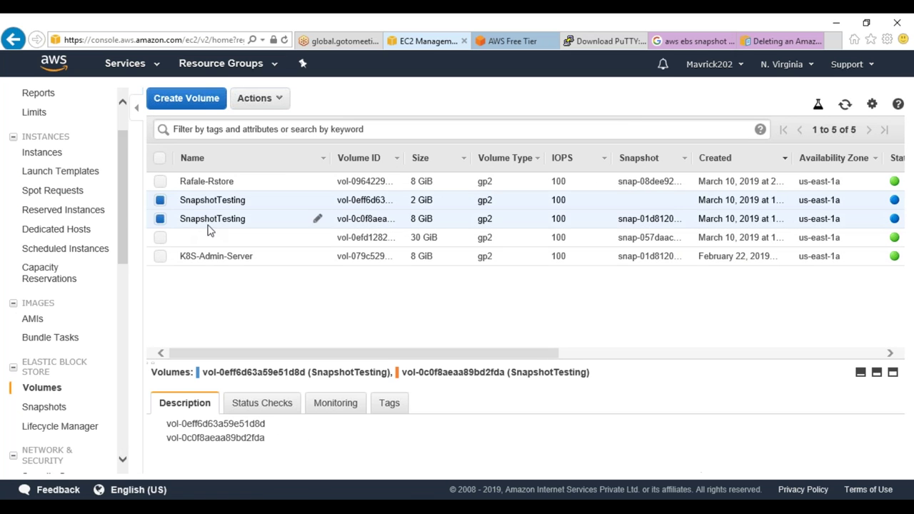
{"action": "right_click", "coordinate": [382, 218]}
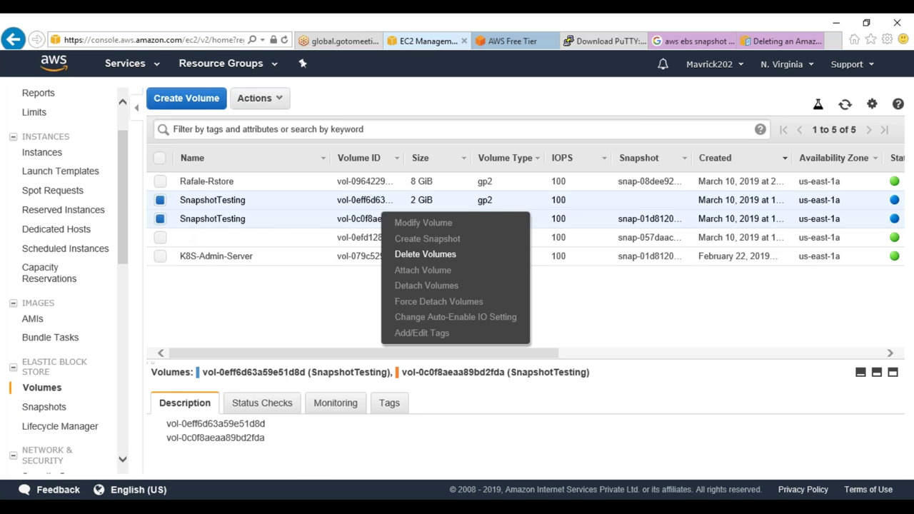
{"action": "left_click", "coordinate": [425, 256]}
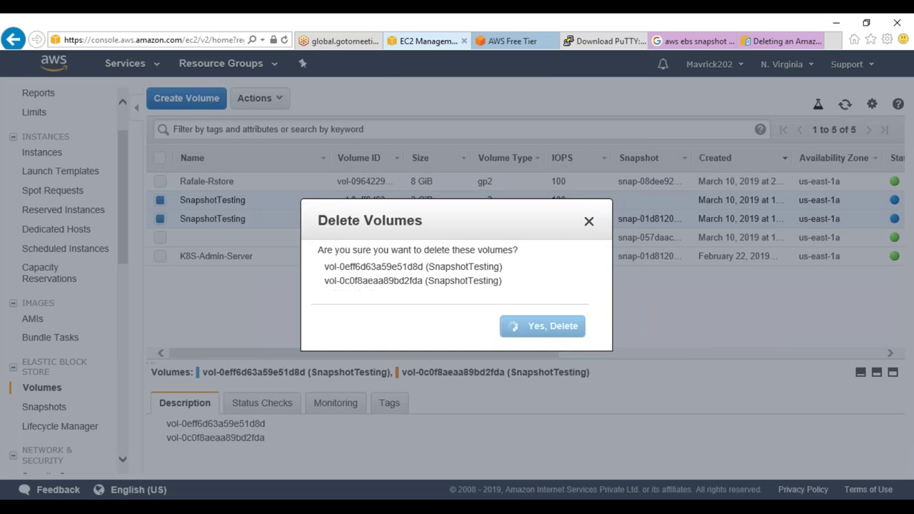
{"action": "left_click", "coordinate": [534, 330]}
{"action": "left_click", "coordinate": [646, 360]}
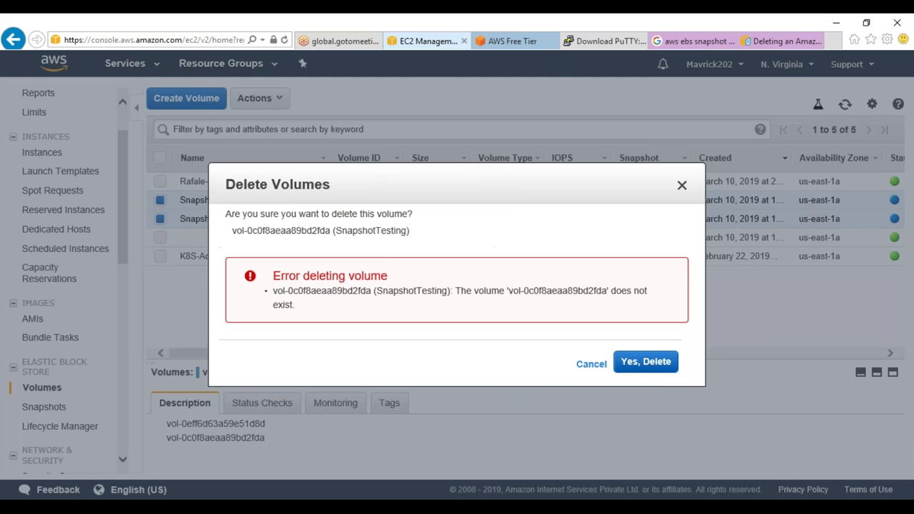
{"action": "left_click", "coordinate": [590, 364]}
{"action": "left_click", "coordinate": [851, 107]}
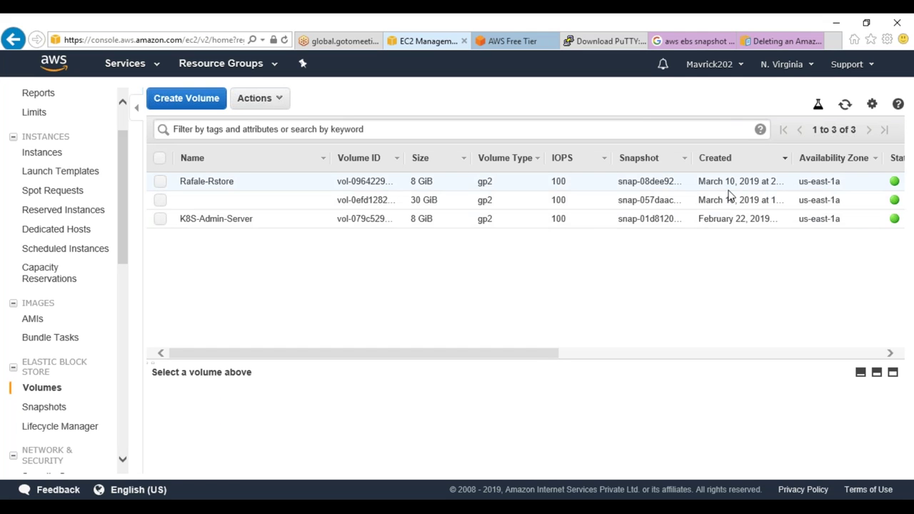
Check the Rafale-Rstore volume, refresh the volumes, and view the Instances page
{"action": "left_click", "coordinate": [400, 207]}
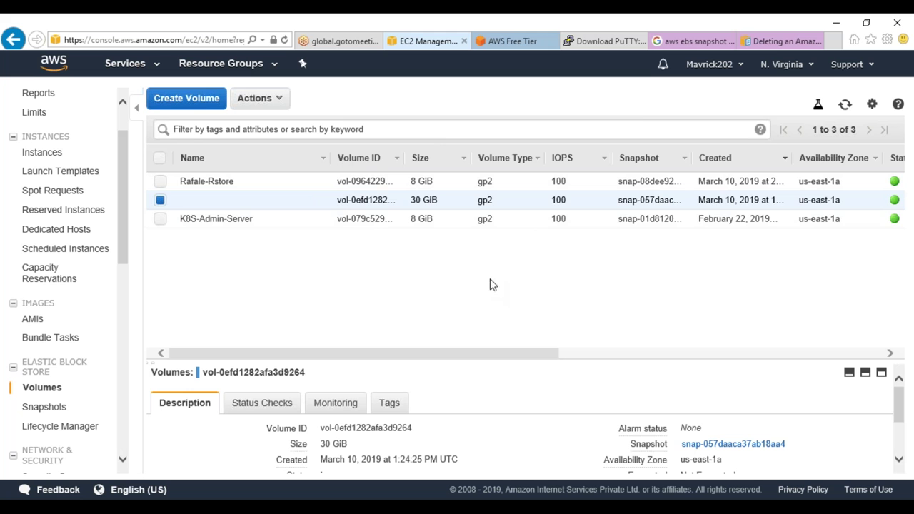
{"action": "left_click", "coordinate": [457, 187]}
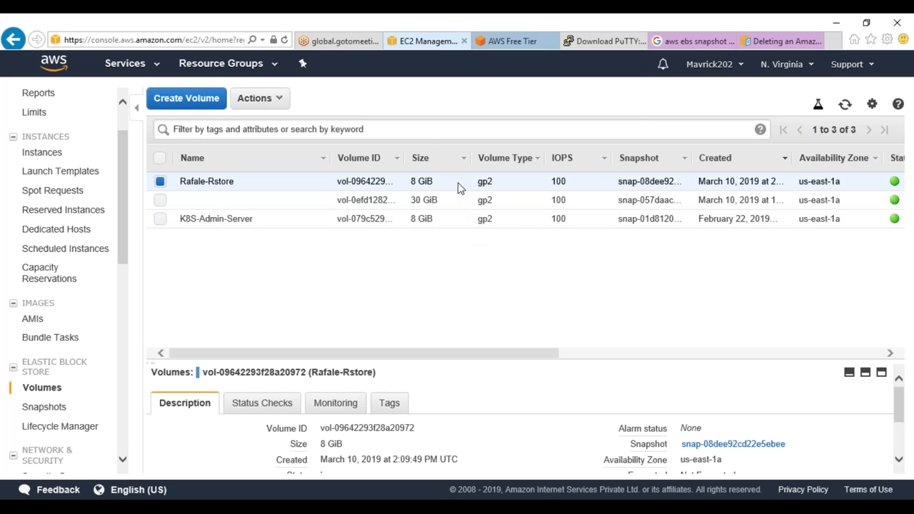
{"action": "right_click", "coordinate": [459, 187]}
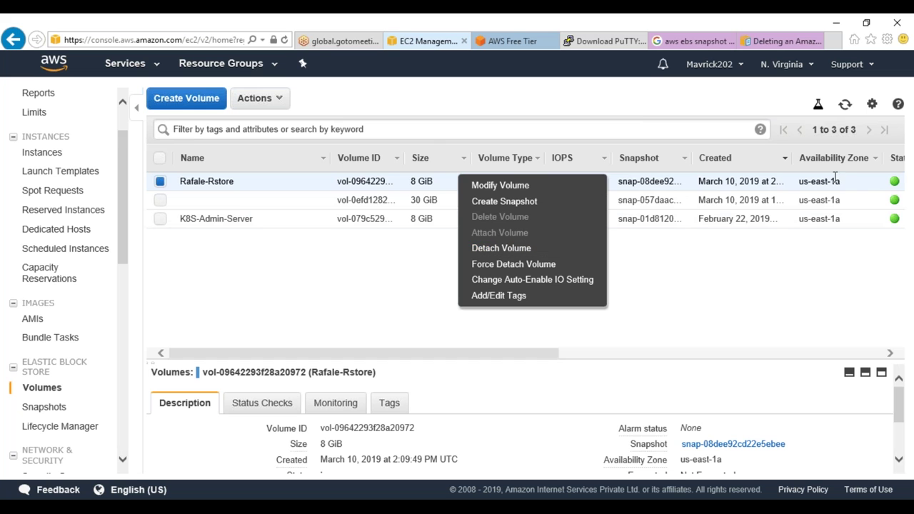
{"action": "left_click", "coordinate": [845, 105]}
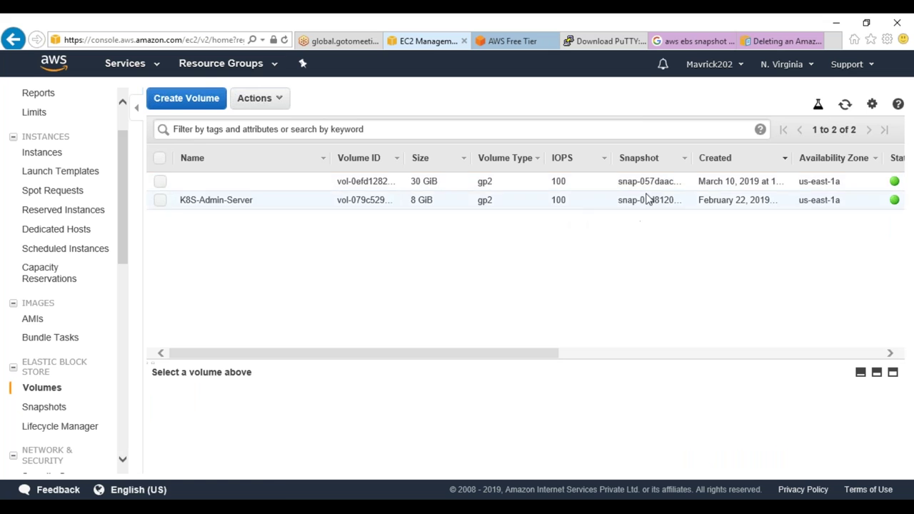
{"action": "left_click", "coordinate": [36, 155]}
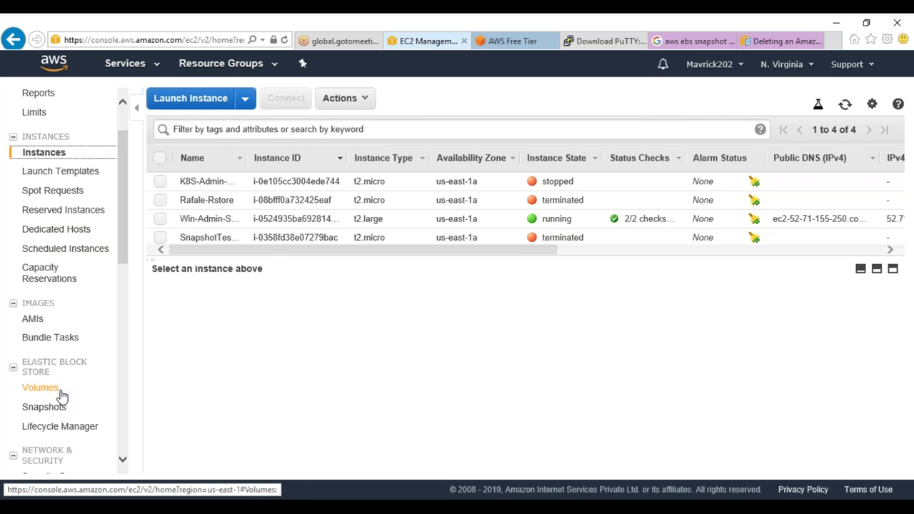
Check instance states: K8S-Admin stopped, Win-Admin-Server running, both test instances terminated
{"action": "left_click", "coordinate": [32, 320]}
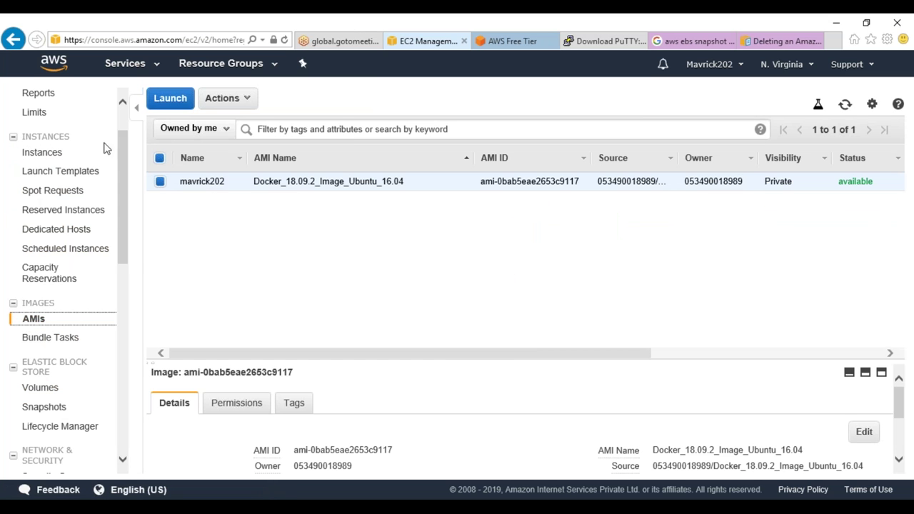
{"action": "scroll", "coordinate": [65, 168], "scroll_direction": "up", "scroll_amount": 2}
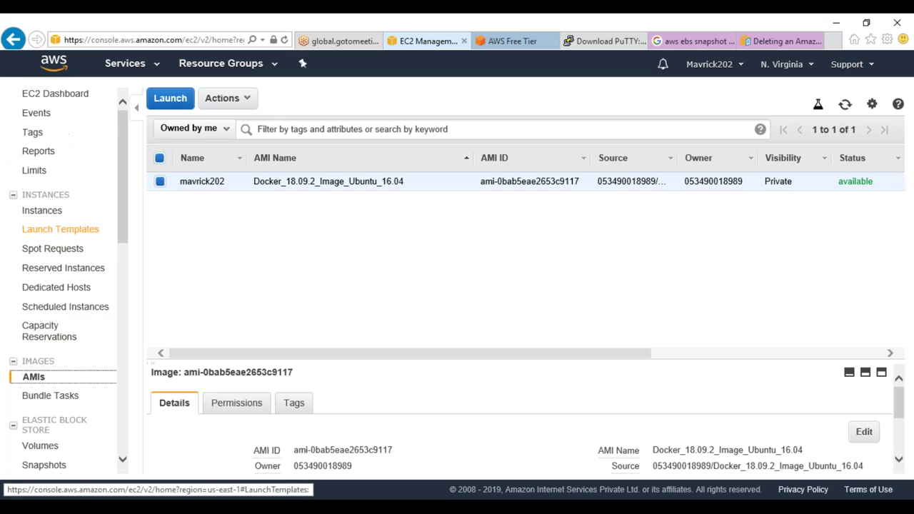
{"action": "left_click", "coordinate": [72, 99]}
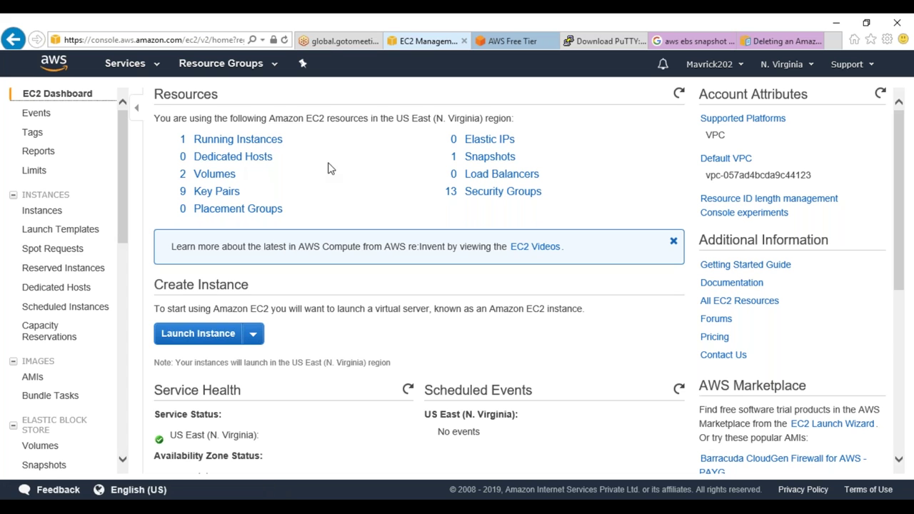
{"action": "left_click", "coordinate": [72, 213]}
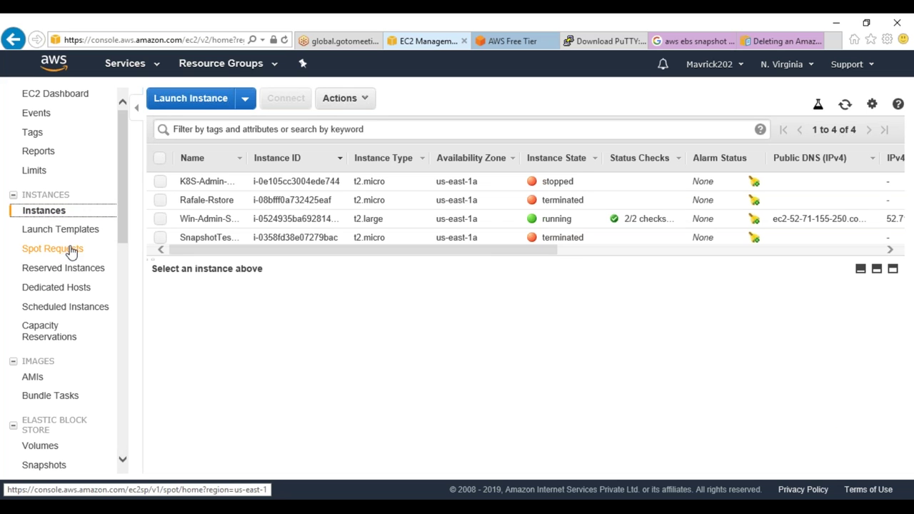
{"action": "scroll", "coordinate": [64, 279], "scroll_direction": "down", "scroll_amount": 1}
{"action": "scroll", "coordinate": [89, 289], "scroll_direction": "down", "scroll_amount": 5}
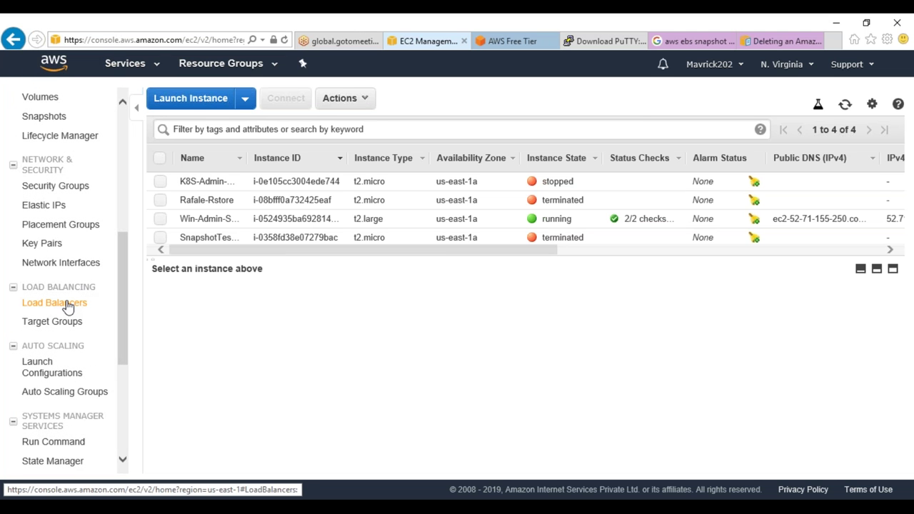
Confirm no load balancers remain and review the Application, Network and Classic load balancer types
{"action": "left_click", "coordinate": [72, 305]}
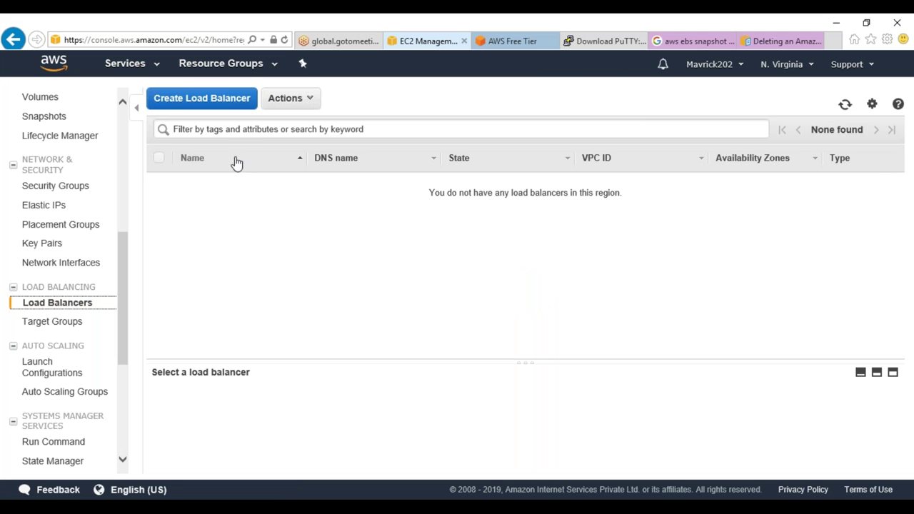
{"action": "left_click", "coordinate": [202, 99]}
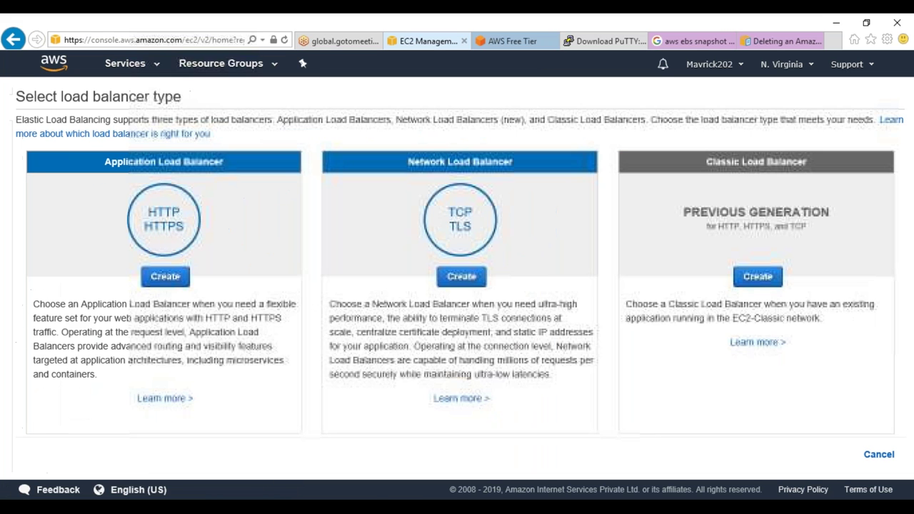
{"action": "left_click_drag", "start_coordinate": [805, 163], "coordinate": [711, 162]}
{"action": "left_click_drag", "start_coordinate": [220, 162], "coordinate": [101, 161]}
{"action": "left_click_drag", "start_coordinate": [520, 168], "coordinate": [413, 163]}
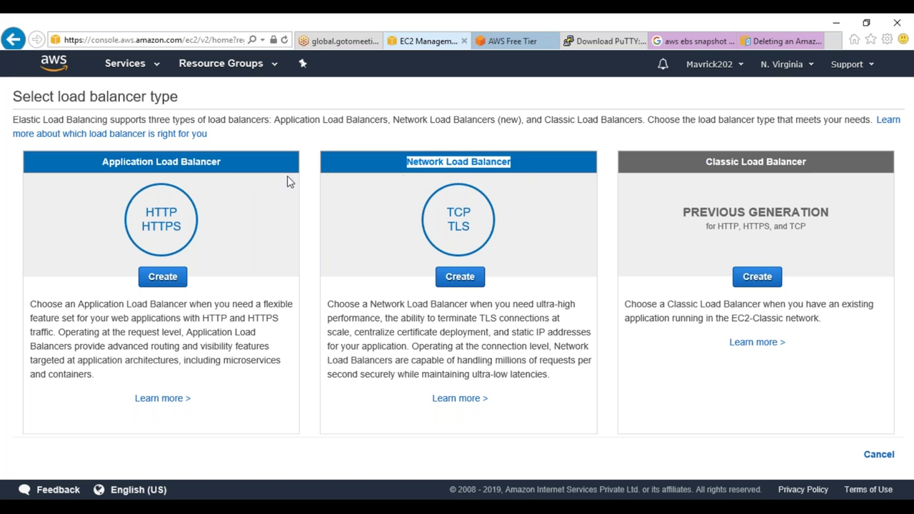
{"action": "left_click_drag", "start_coordinate": [230, 174], "coordinate": [105, 173]}
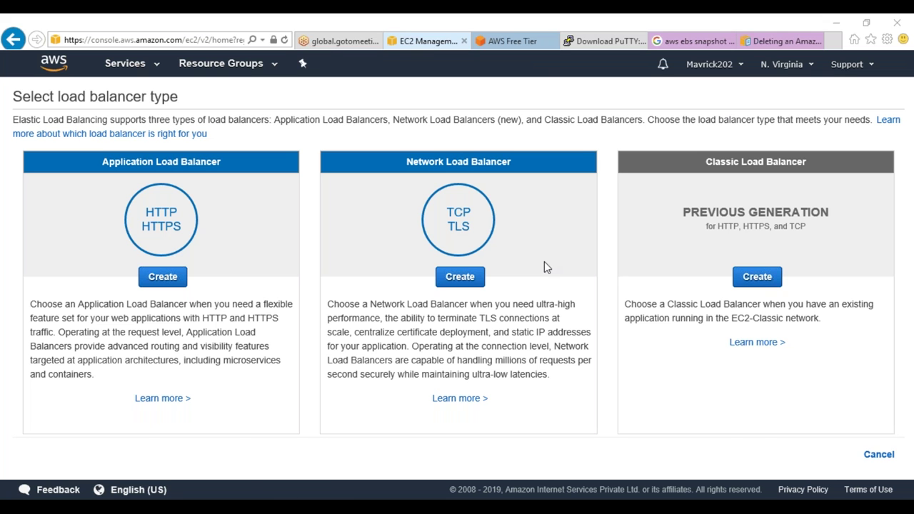
{"action": "left_click", "coordinate": [496, 41]}
{"action": "left_click", "coordinate": [427, 41]}
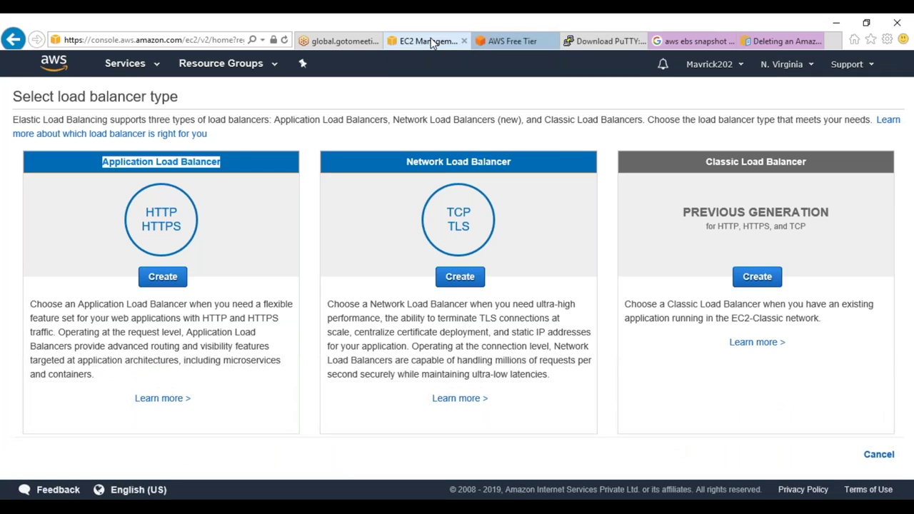
Go back to EC2 through the Services menu and open Lifecycle Manager
{"action": "left_click", "coordinate": [127, 67]}
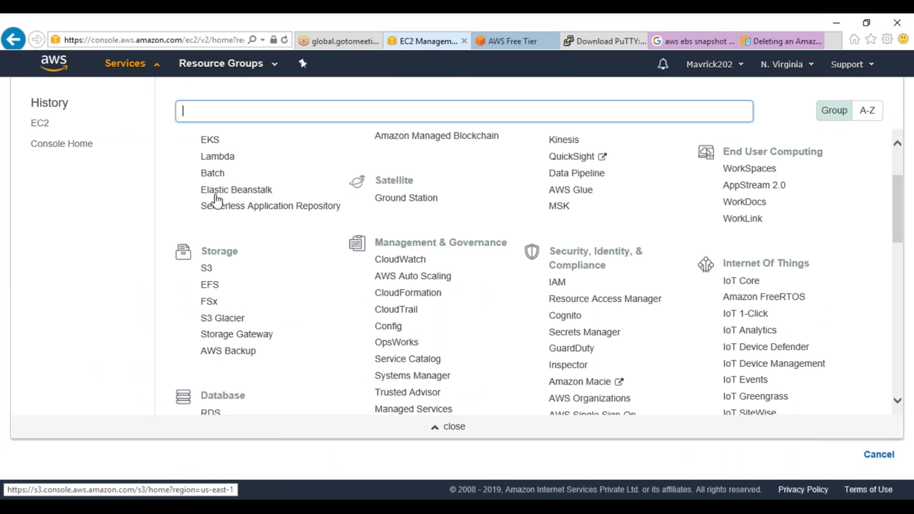
{"action": "scroll", "coordinate": [218, 214], "scroll_direction": "up", "scroll_amount": 1}
{"action": "scroll", "coordinate": [218, 190], "scroll_direction": "up", "scroll_amount": 1}
{"action": "scroll", "coordinate": [218, 218], "scroll_direction": "down", "scroll_amount": 1}
{"action": "scroll", "coordinate": [214, 185], "scroll_direction": "up", "scroll_amount": 1}
{"action": "left_click", "coordinate": [209, 171]}
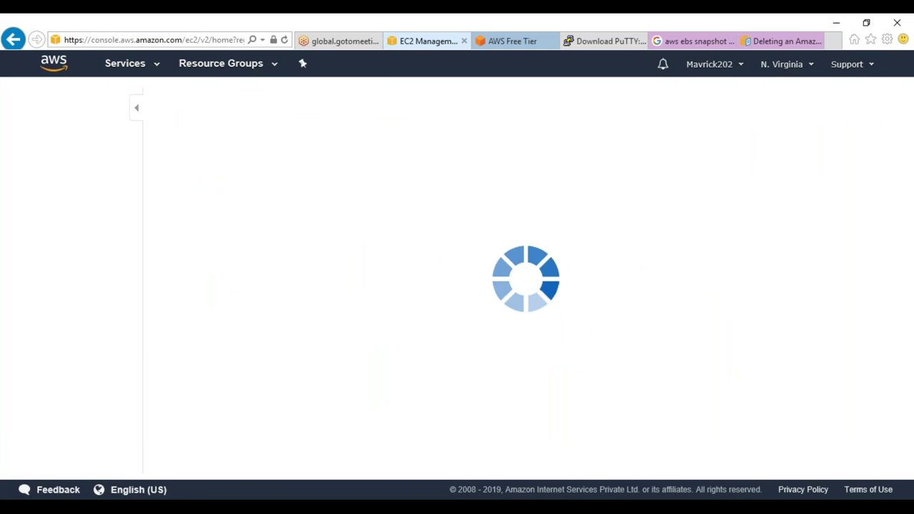
{"action": "scroll", "coordinate": [98, 286], "scroll_direction": "down", "scroll_amount": 3}
{"action": "left_click", "coordinate": [68, 334]}
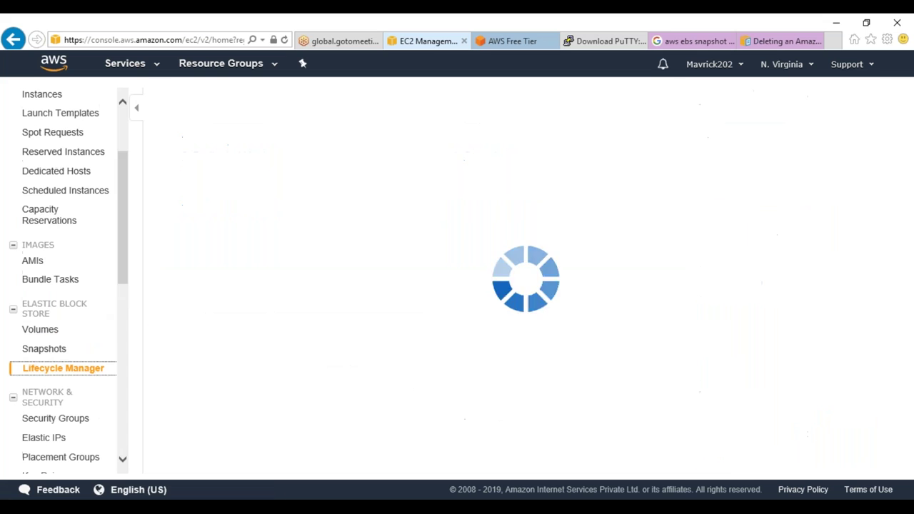
Start a new snapshot lifecycle policy described as 'Dailt-Snapshot'
{"action": "left_click", "coordinate": [593, 350]}
{"action": "left_click", "coordinate": [263, 203]}
{"action": "type", "text": "Da"}
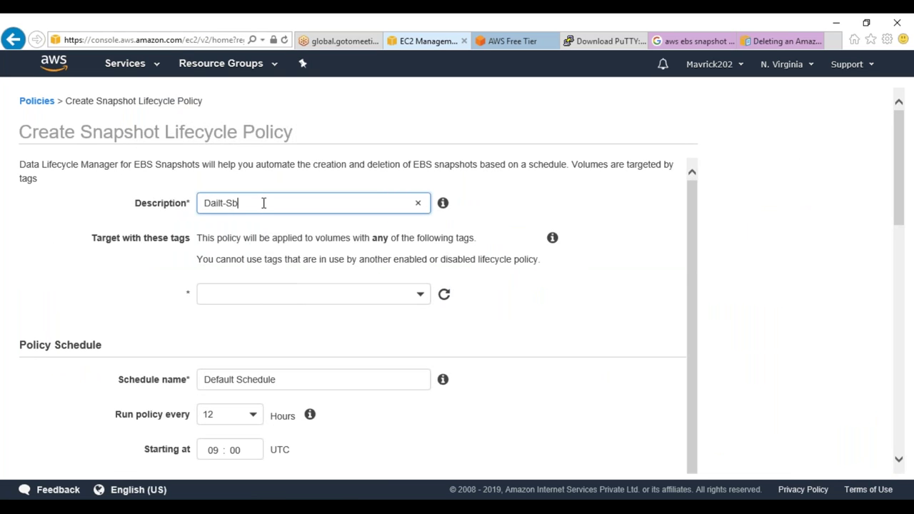
{"action": "type", "text": "ilt-Snapshot"}
Target volumes tagged Need : Training
{"action": "left_click", "coordinate": [347, 294]}
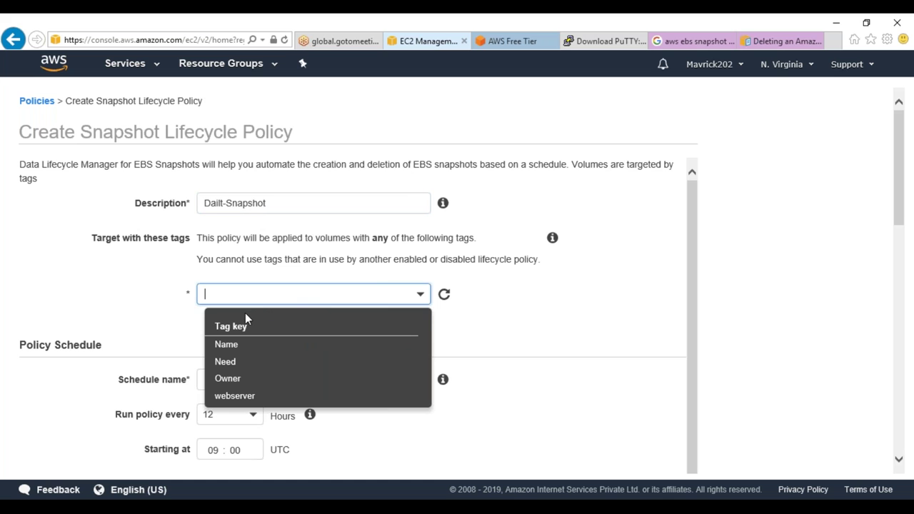
{"action": "left_click", "coordinate": [247, 362]}
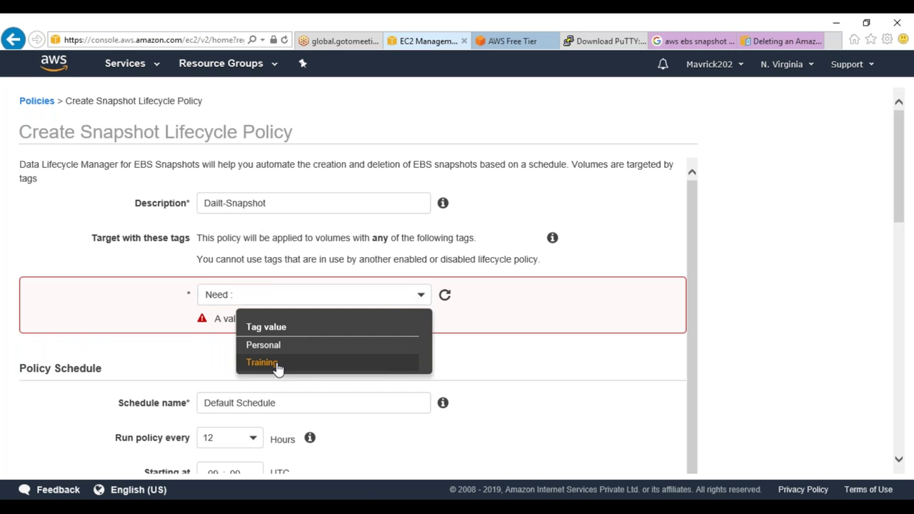
{"action": "left_click", "coordinate": [275, 364]}
{"action": "left_click", "coordinate": [550, 337]}
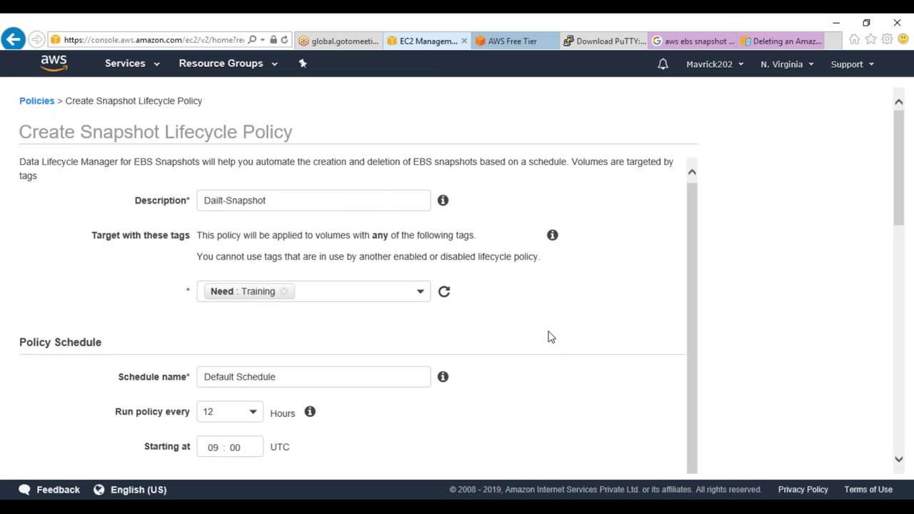
Schedule the policy every 24 hours starting at 21:00 UTC, retaining 30 snapshots
{"action": "scroll", "coordinate": [385, 343], "scroll_direction": "down", "scroll_amount": 1}
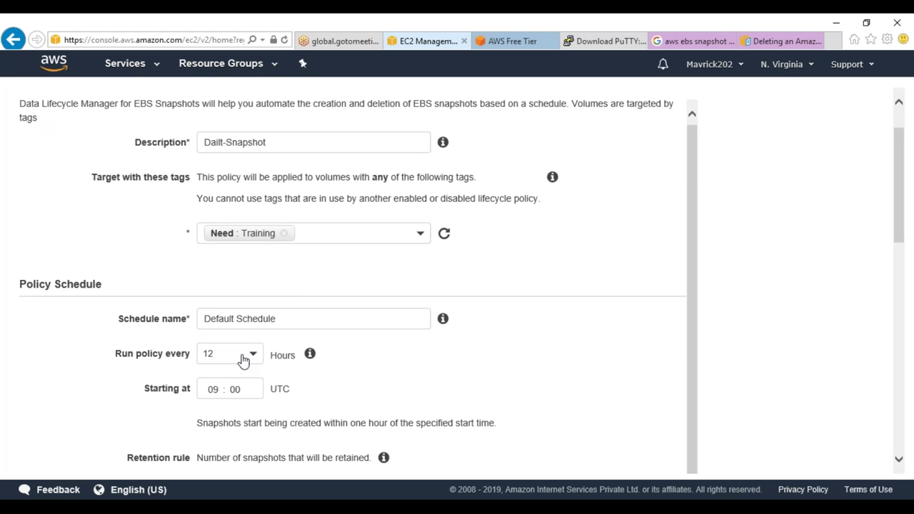
{"action": "left_click", "coordinate": [253, 355]}
{"action": "left_click", "coordinate": [219, 332]}
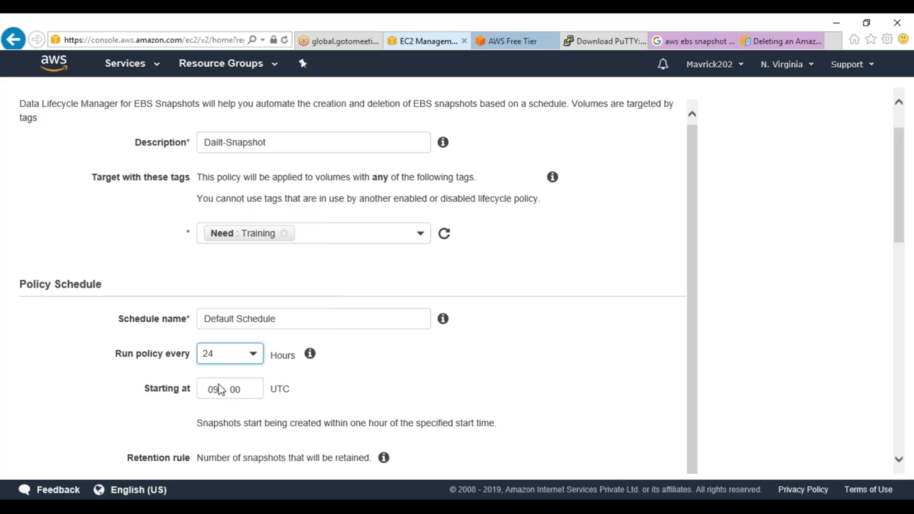
{"action": "left_click", "coordinate": [213, 389]}
{"action": "type", "text": "21"}
{"action": "scroll", "coordinate": [224, 368], "scroll_direction": "down", "scroll_amount": 3}
{"action": "left_click", "coordinate": [234, 318]}
{"action": "key", "text": "Tab"}
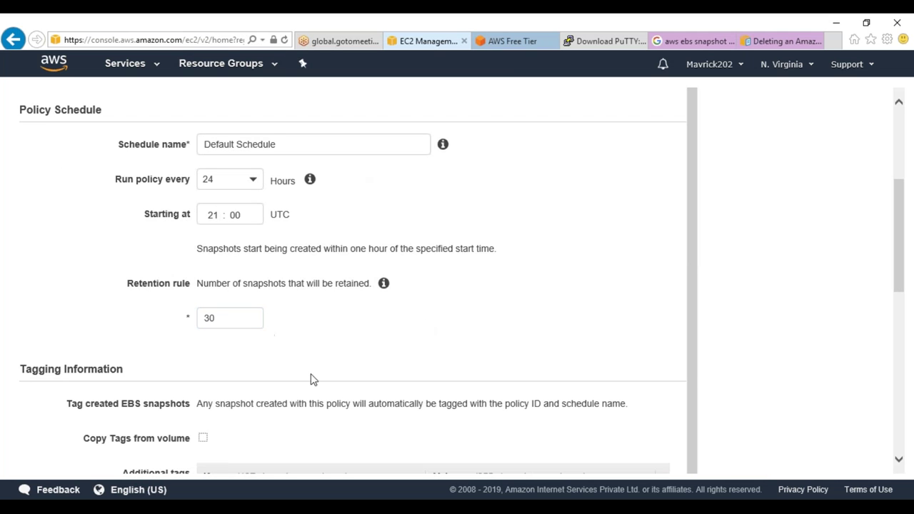
{"action": "scroll", "coordinate": [304, 243], "scroll_direction": "up", "scroll_amount": 1}
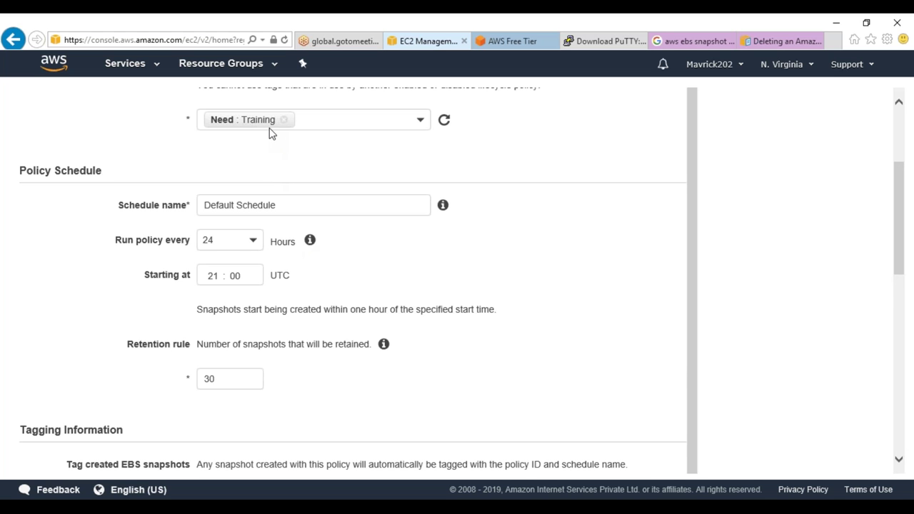
{"action": "left_click", "coordinate": [214, 377]}
{"action": "left_click_drag", "start_coordinate": [214, 377], "coordinate": [205, 382]}
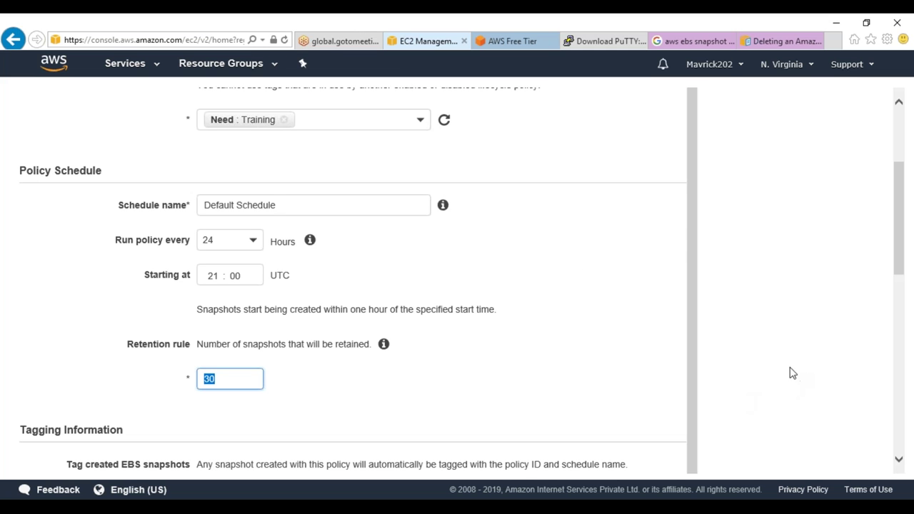
{"action": "key", "text": "ctrl+2"}
{"action": "left_click_drag", "start_coordinate": [438, 242], "coordinate": [451, 277]}
{"action": "mouse_move", "coordinate": [467, 224]}
{"action": "left_mouse_down"}
{"action": "mouse_move", "coordinate": [498, 250]}
{"action": "mouse_move", "coordinate": [480, 274]}
{"action": "mouse_move", "coordinate": [506, 195]}
{"action": "mouse_move", "coordinate": [520, 218]}
{"action": "mouse_move", "coordinate": [557, 224]}
{"action": "mouse_move", "coordinate": [526, 207]}
{"action": "left_mouse_up"}
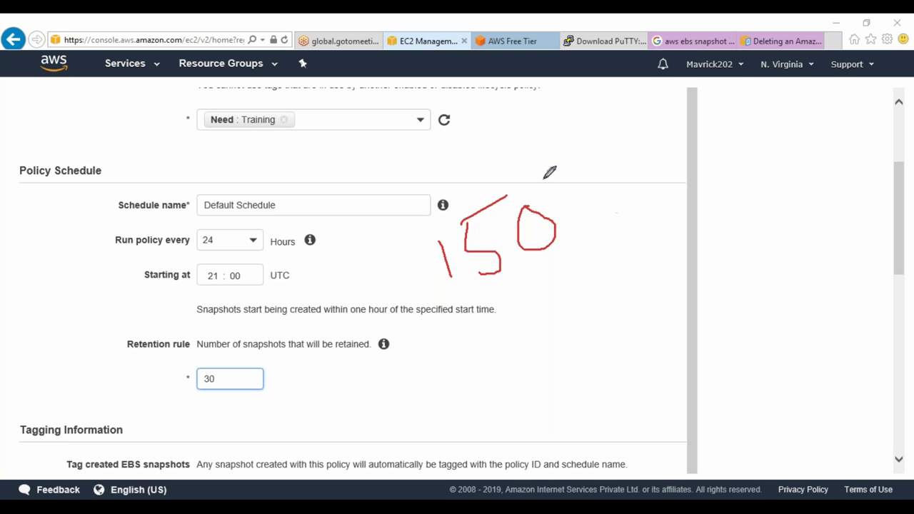
{"action": "mouse_move", "coordinate": [188, 123]}
{"action": "left_mouse_down"}
{"action": "mouse_move", "coordinate": [192, 112]}
{"action": "mouse_move", "coordinate": [280, 93]}
{"action": "mouse_move", "coordinate": [300, 137]}
{"action": "mouse_move", "coordinate": [191, 139]}
{"action": "mouse_move", "coordinate": [189, 124]}
{"action": "left_mouse_up"}
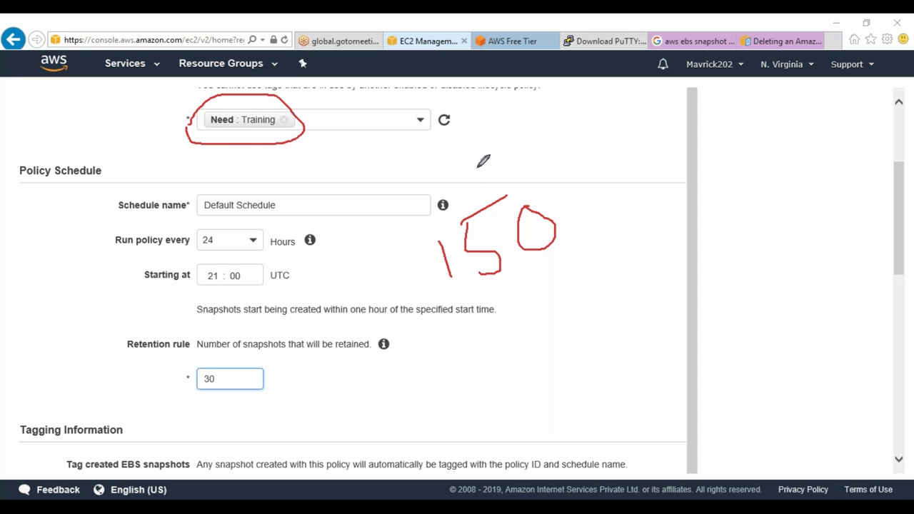
{"action": "mouse_move", "coordinate": [571, 222]}
{"action": "left_mouse_down"}
{"action": "mouse_move", "coordinate": [662, 213]}
{"action": "mouse_move", "coordinate": [669, 187]}
{"action": "left_mouse_up"}
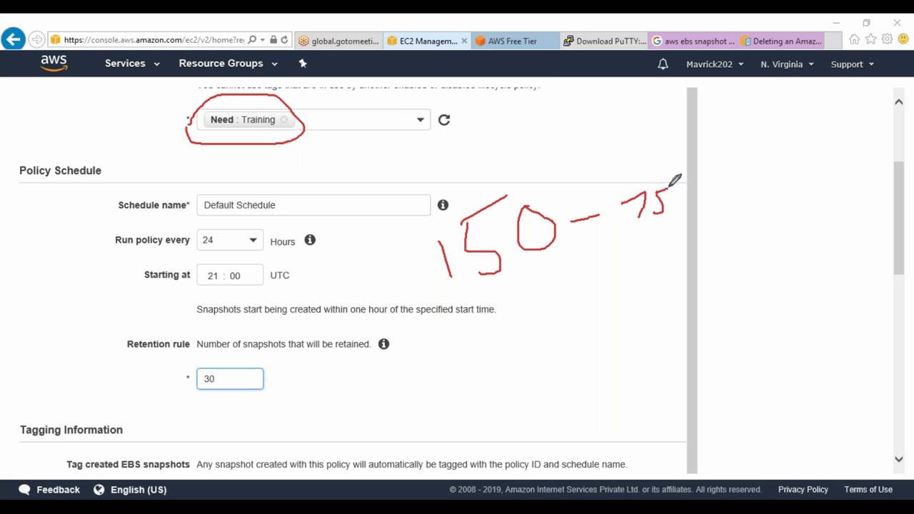
{"action": "mouse_move", "coordinate": [629, 213]}
{"action": "left_mouse_down"}
{"action": "mouse_move", "coordinate": [643, 174]}
{"action": "mouse_move", "coordinate": [687, 213]}
{"action": "mouse_move", "coordinate": [639, 217]}
{"action": "left_mouse_up"}
{"action": "mouse_move", "coordinate": [218, 240]}
{"action": "left_mouse_down"}
{"action": "mouse_move", "coordinate": [238, 243]}
{"action": "mouse_move", "coordinate": [277, 202]}
{"action": "left_mouse_up"}
{"action": "left_click_drag", "start_coordinate": [250, 274], "coordinate": [362, 252]}
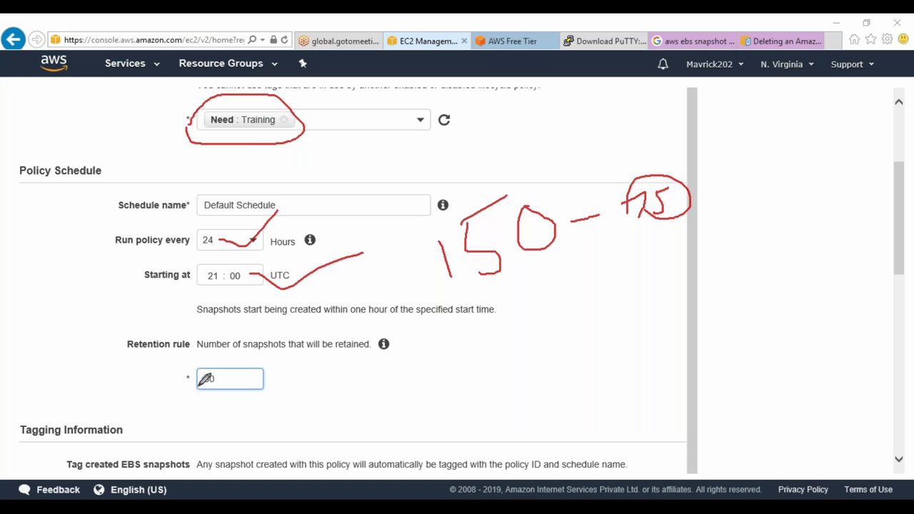
{"action": "mouse_move", "coordinate": [169, 383]}
{"action": "left_mouse_down"}
{"action": "mouse_move", "coordinate": [246, 368]}
{"action": "mouse_move", "coordinate": [207, 387]}
{"action": "mouse_move", "coordinate": [185, 374]}
{"action": "left_mouse_up"}
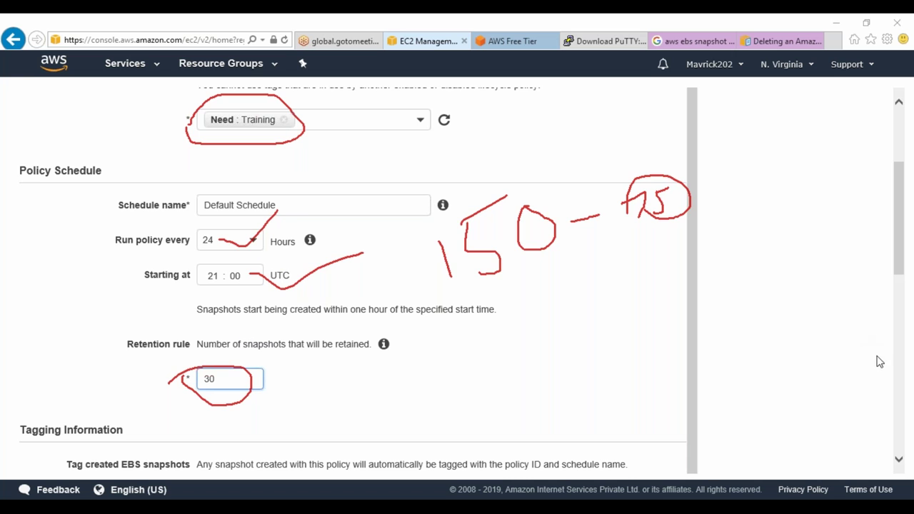
{"action": "key", "text": "Escape"}
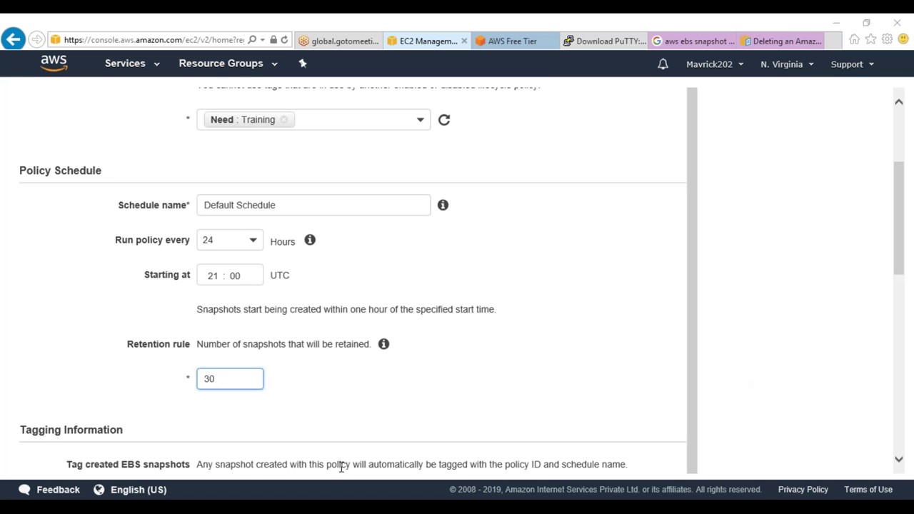
{"action": "left_click_drag", "start_coordinate": [229, 386], "coordinate": [204, 379]}
{"action": "scroll", "coordinate": [186, 423], "scroll_direction": "down", "scroll_amount": 3}
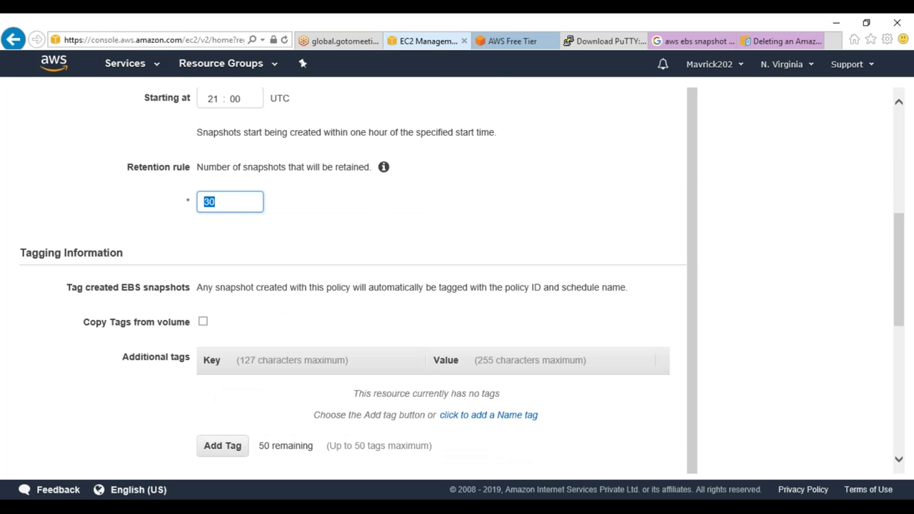
{"action": "scroll", "coordinate": [350, 279], "scroll_direction": "up", "scroll_amount": 2}
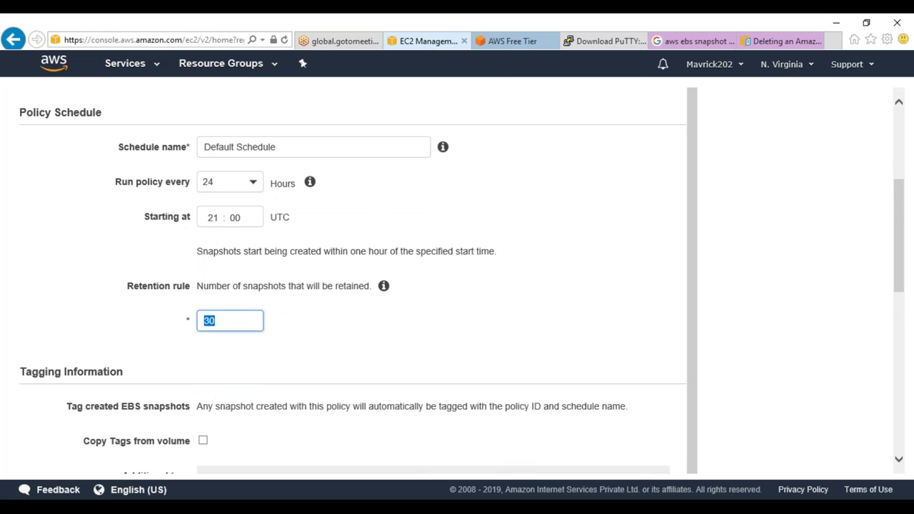